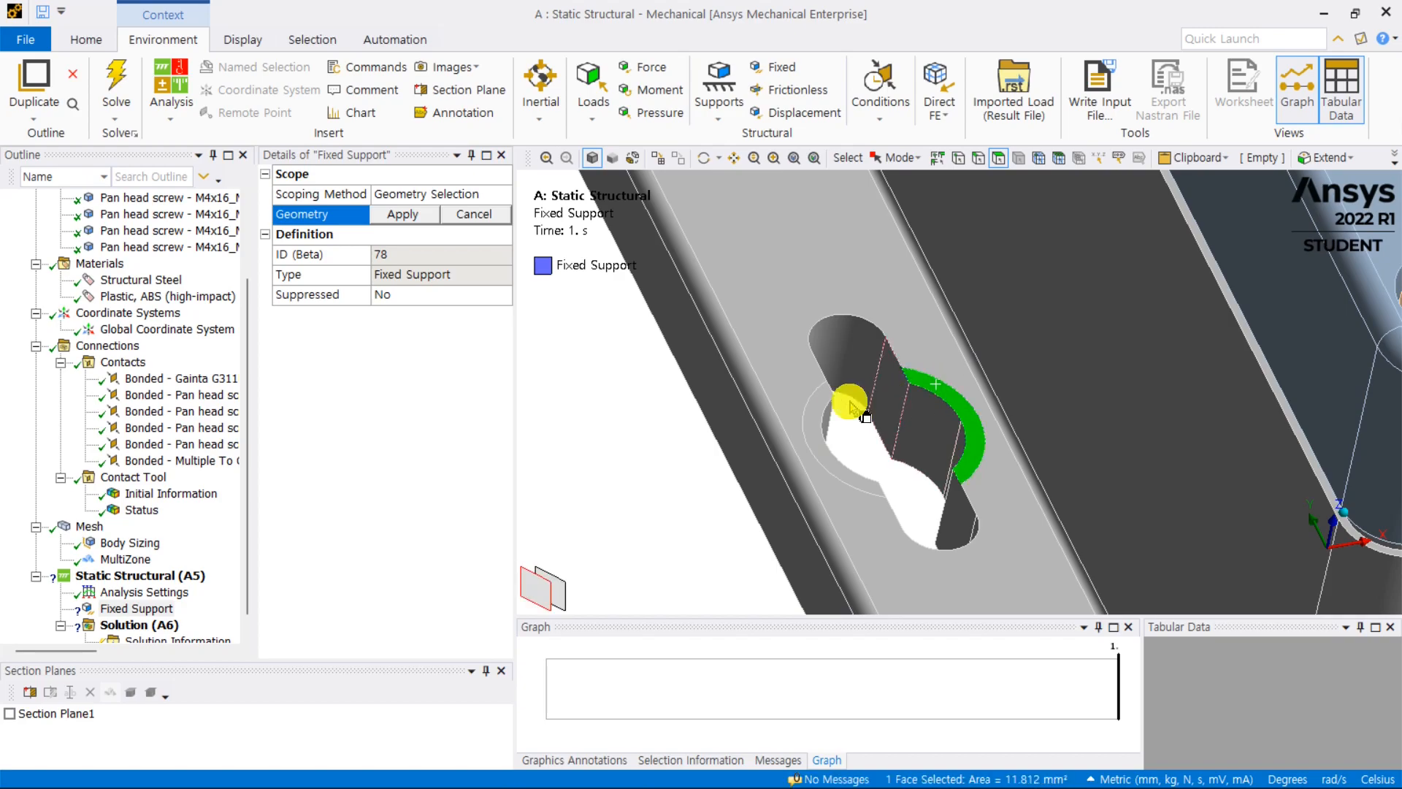
Step: Add the remaining ring faces around both mounting slots and scope the Fixed Support to all four faces
scroll(838, 463, down, 5)
ctrl+click(1112, 385)
scroll(1158, 460, up, 5)
ctrl+click(1074, 330)
ctrl+click(902, 315)
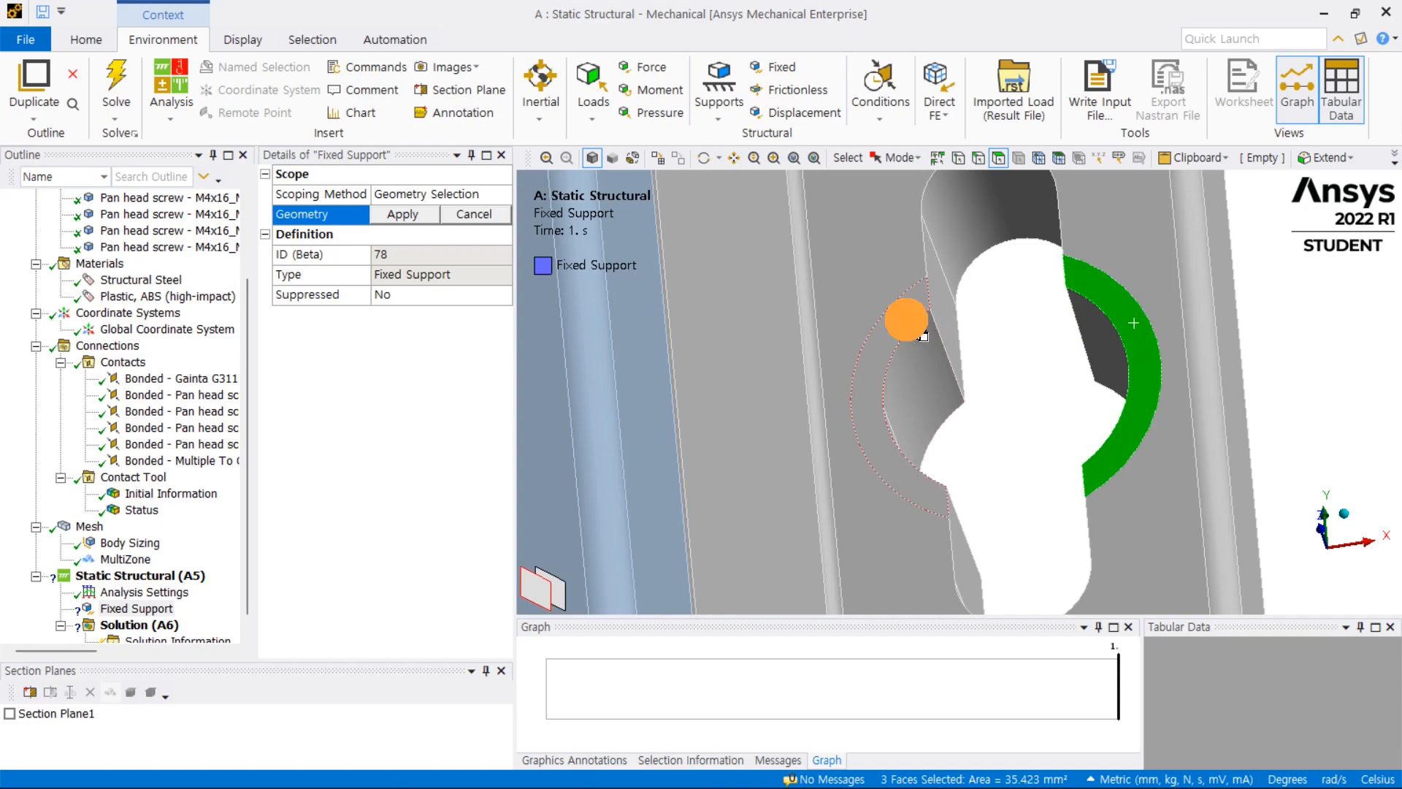
click(400, 215)
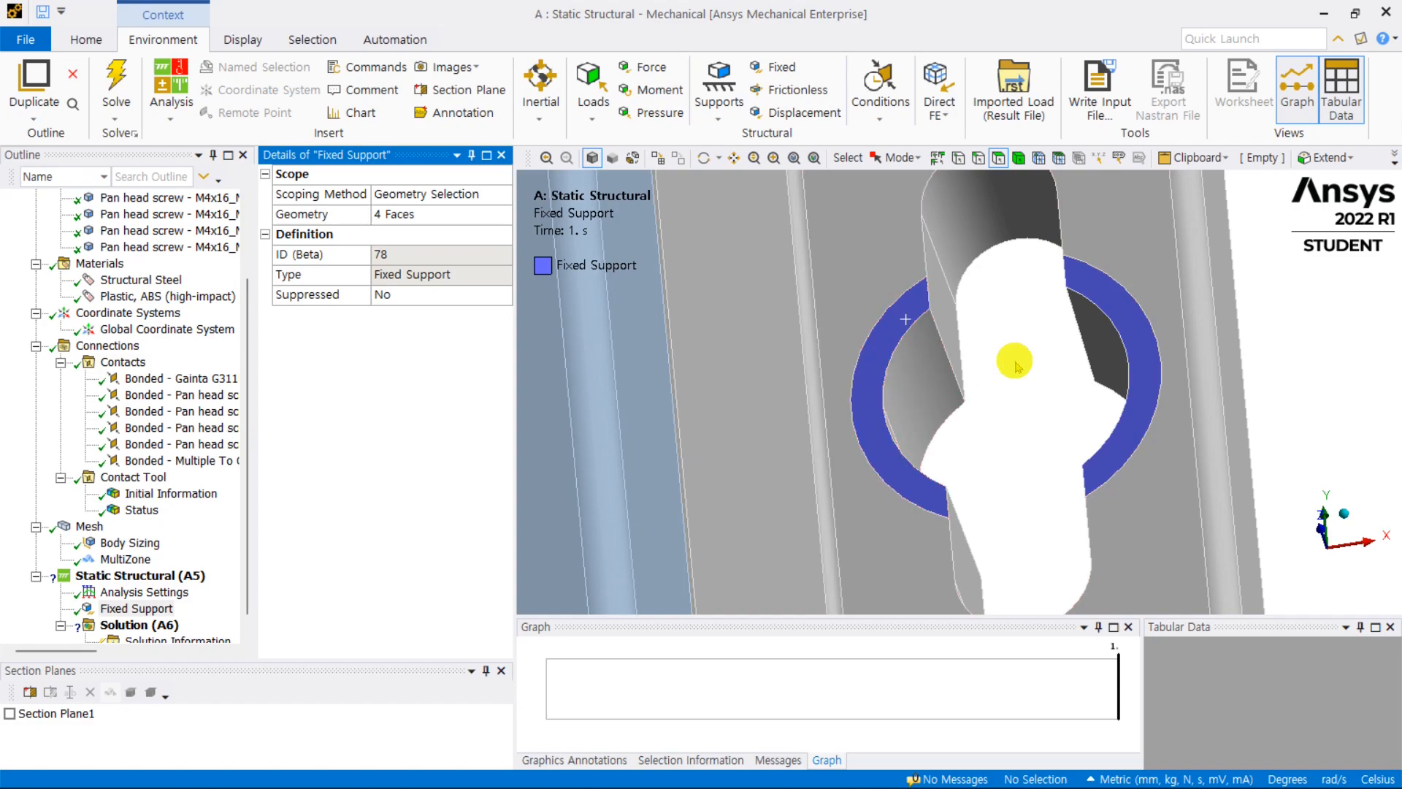
Step: Insert a Frictionless Support under Static Structural and scope it to the enclosure's flat underside face
scroll(1015, 365, down, 12)
middle_drag(910, 393, 905, 333)
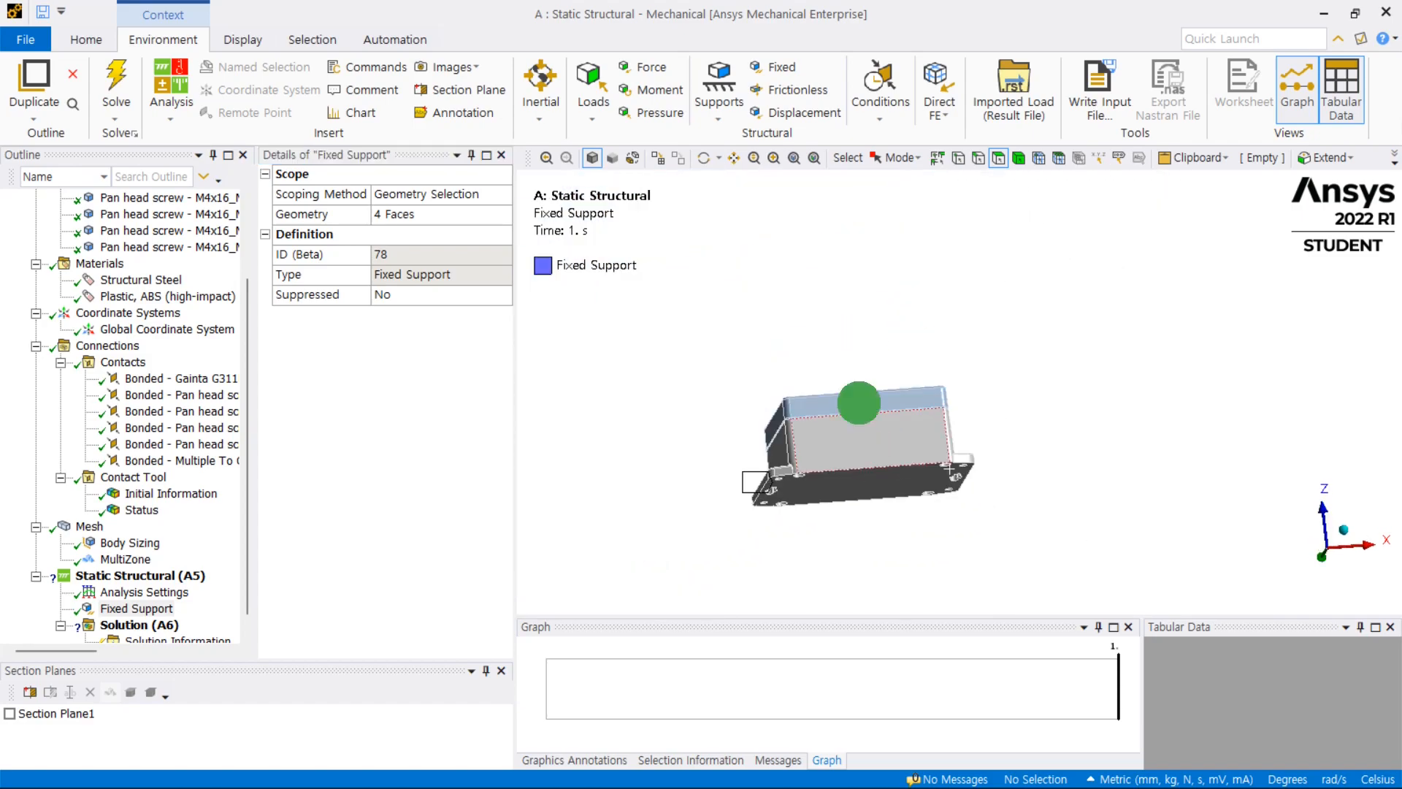
middle_drag(859, 402, 835, 494)
scroll(936, 434, up, 8)
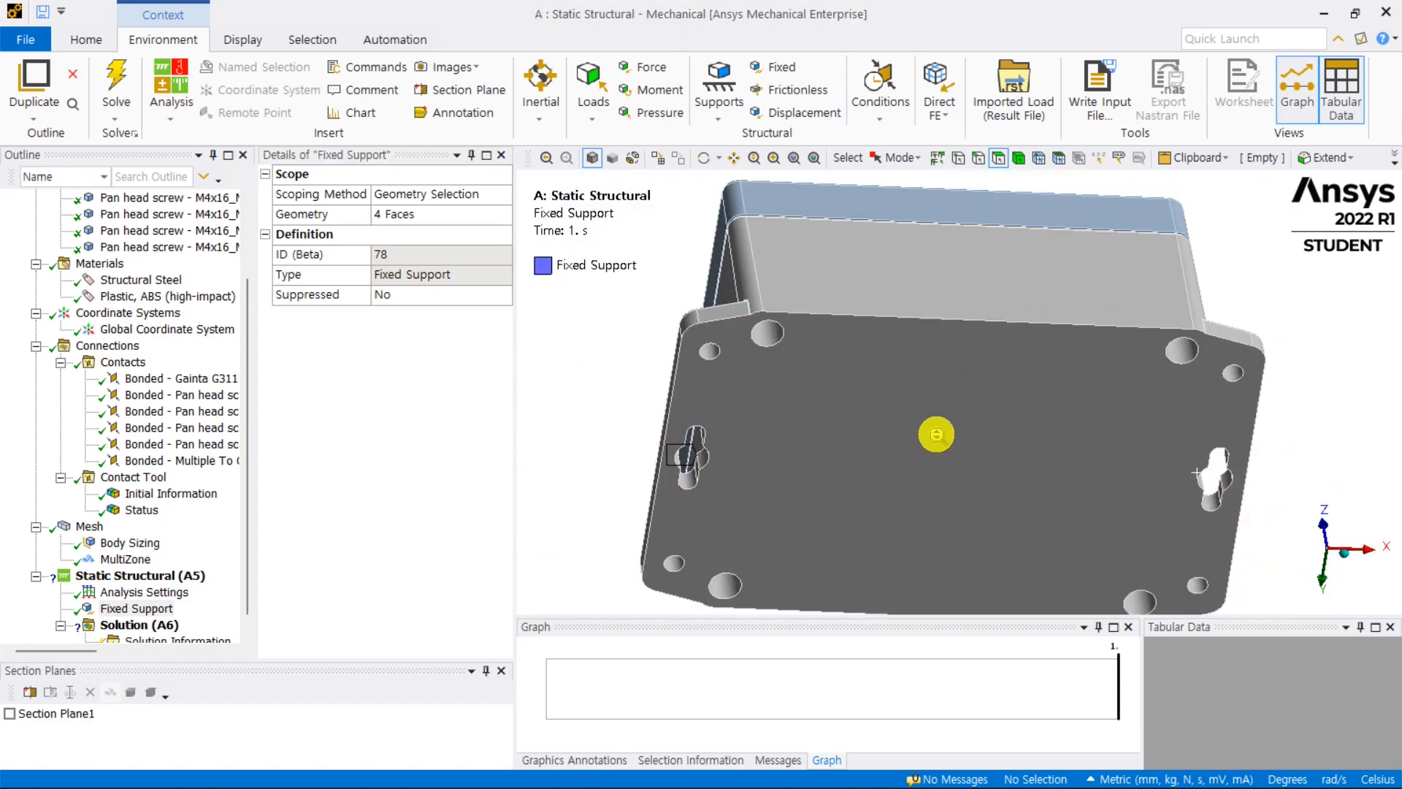
middle_drag(936, 434, 914, 435)
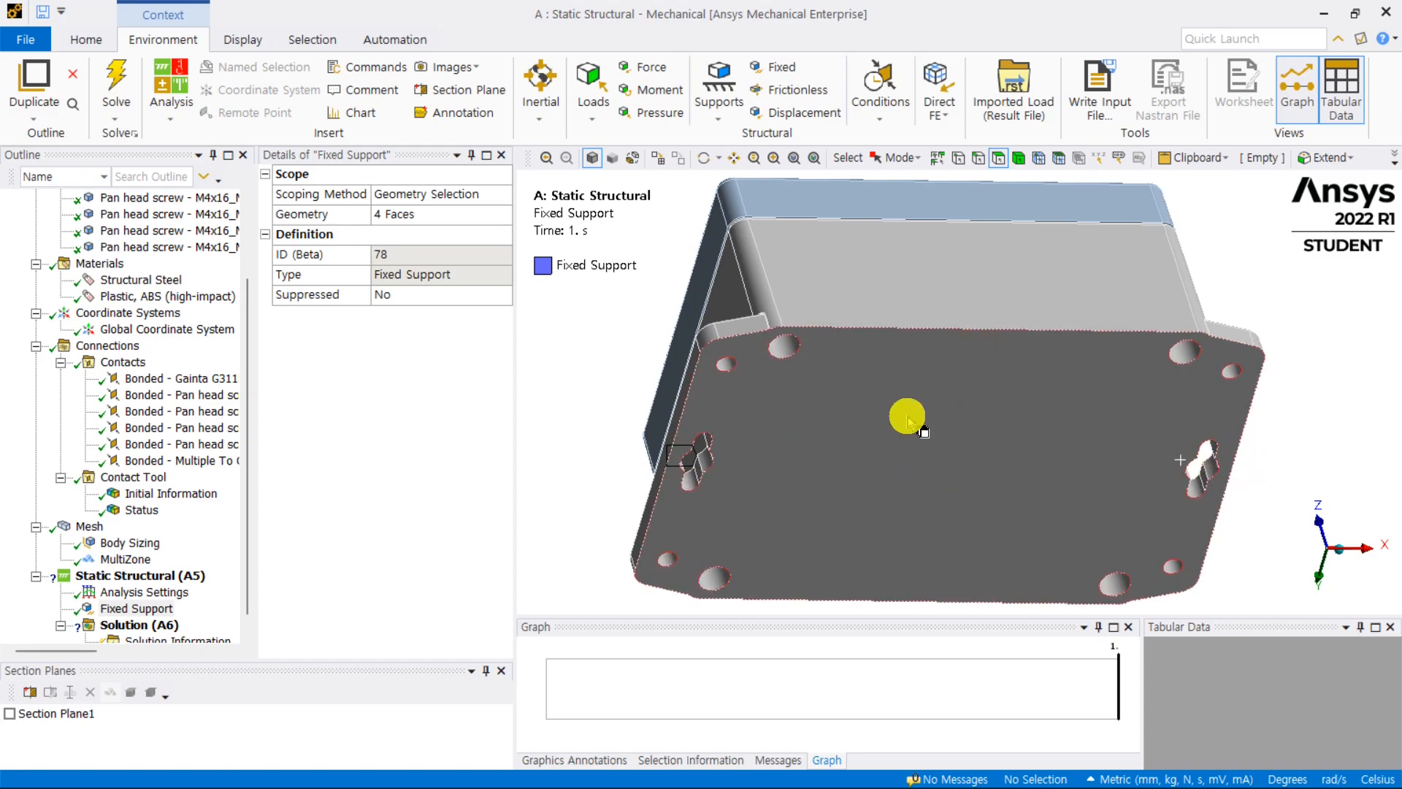
click(150, 576)
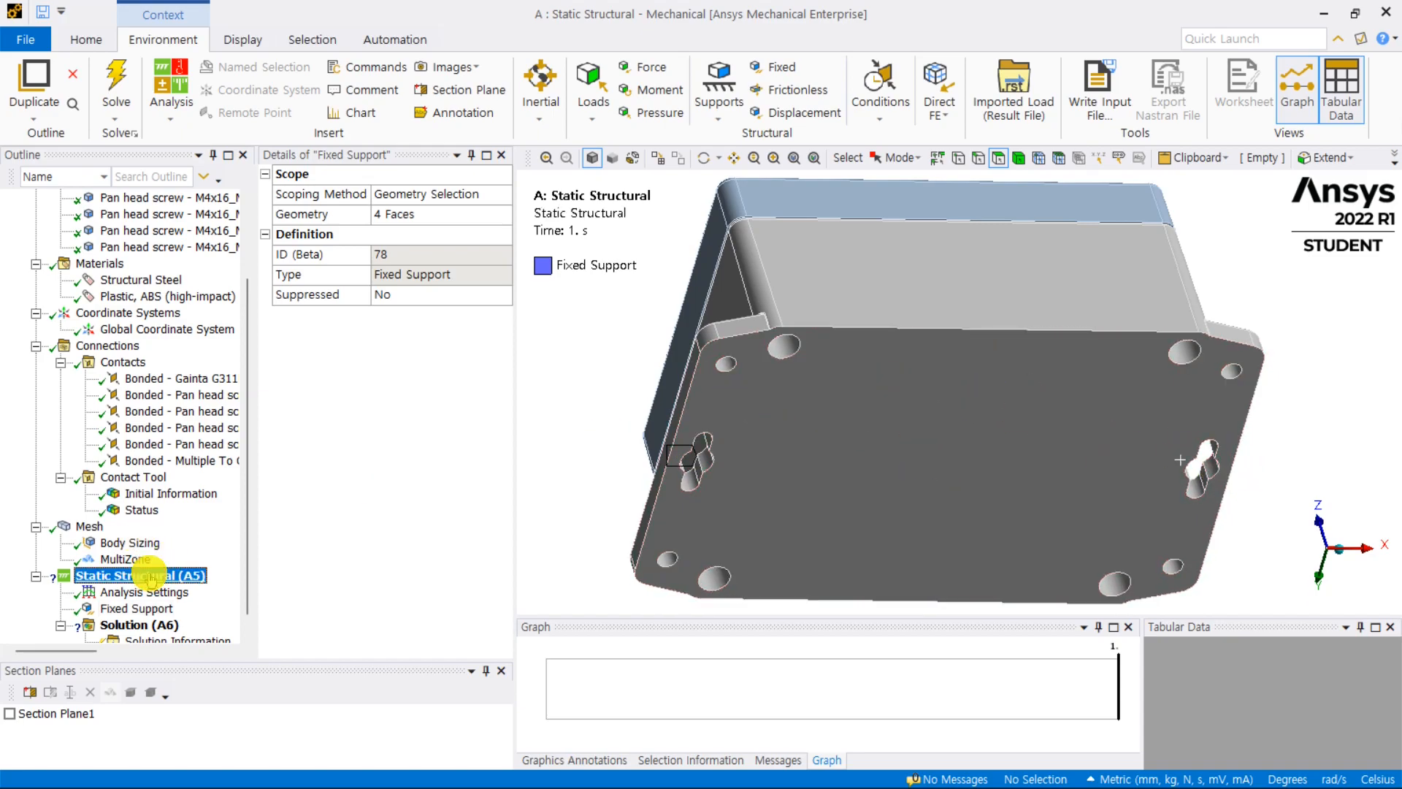
right_click(150, 576)
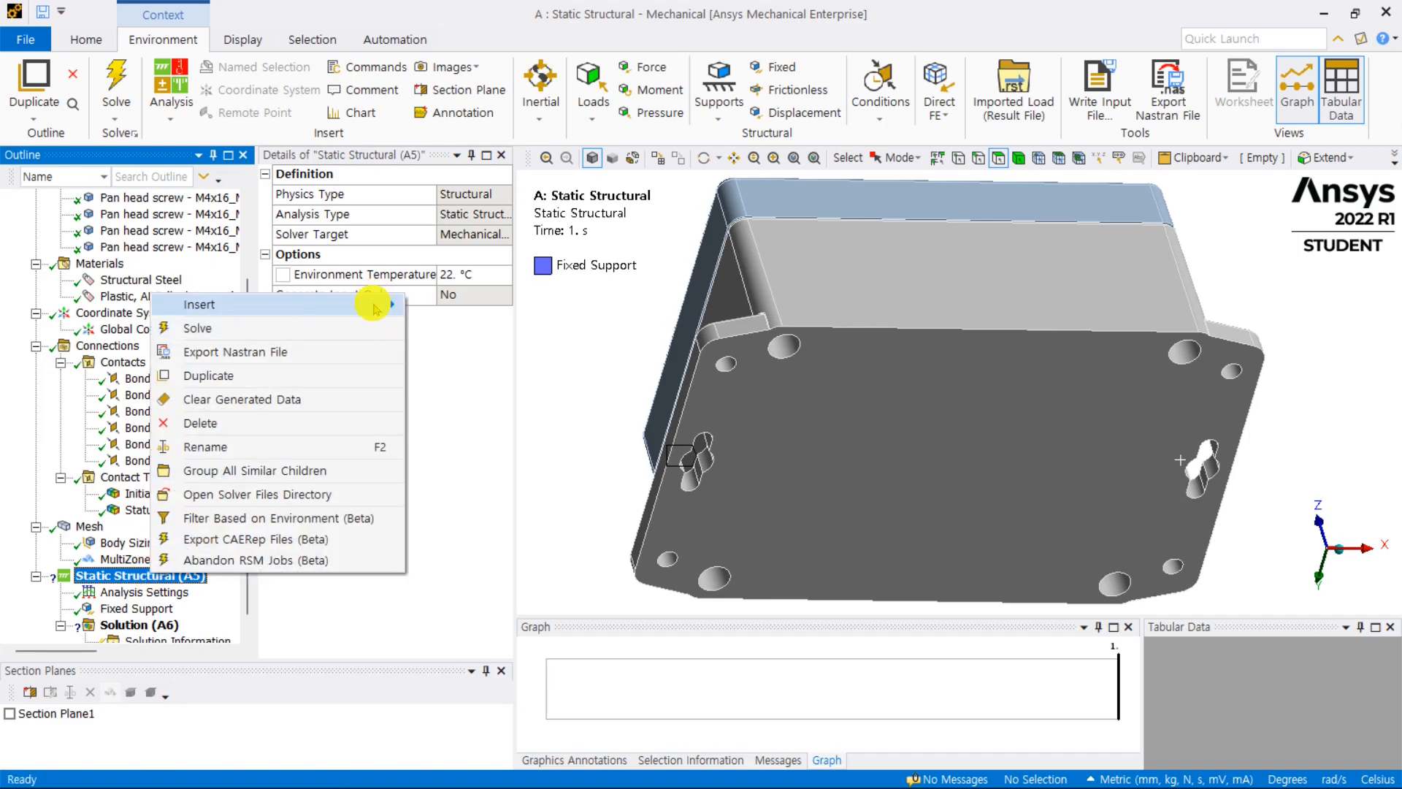
mouse_move(374, 309)
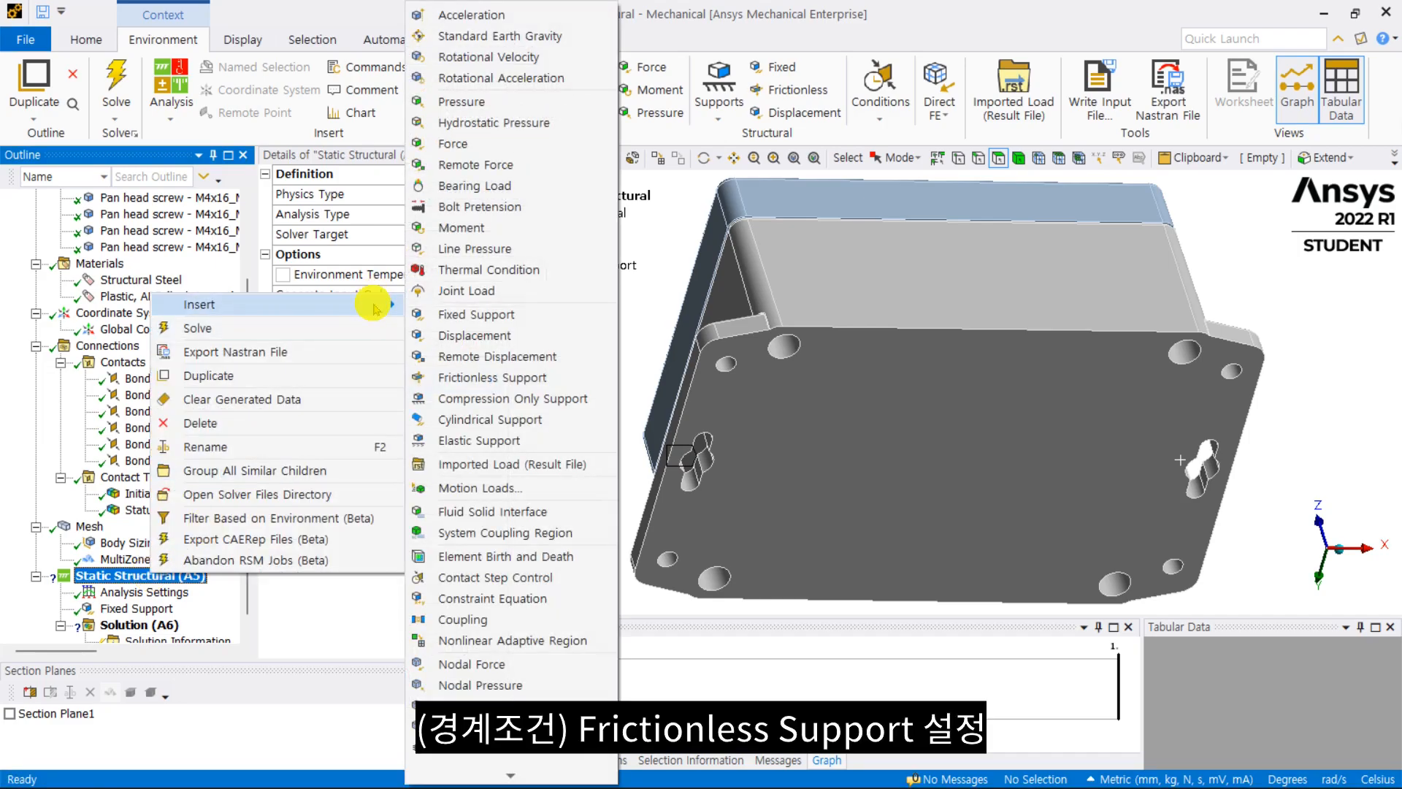
click(523, 387)
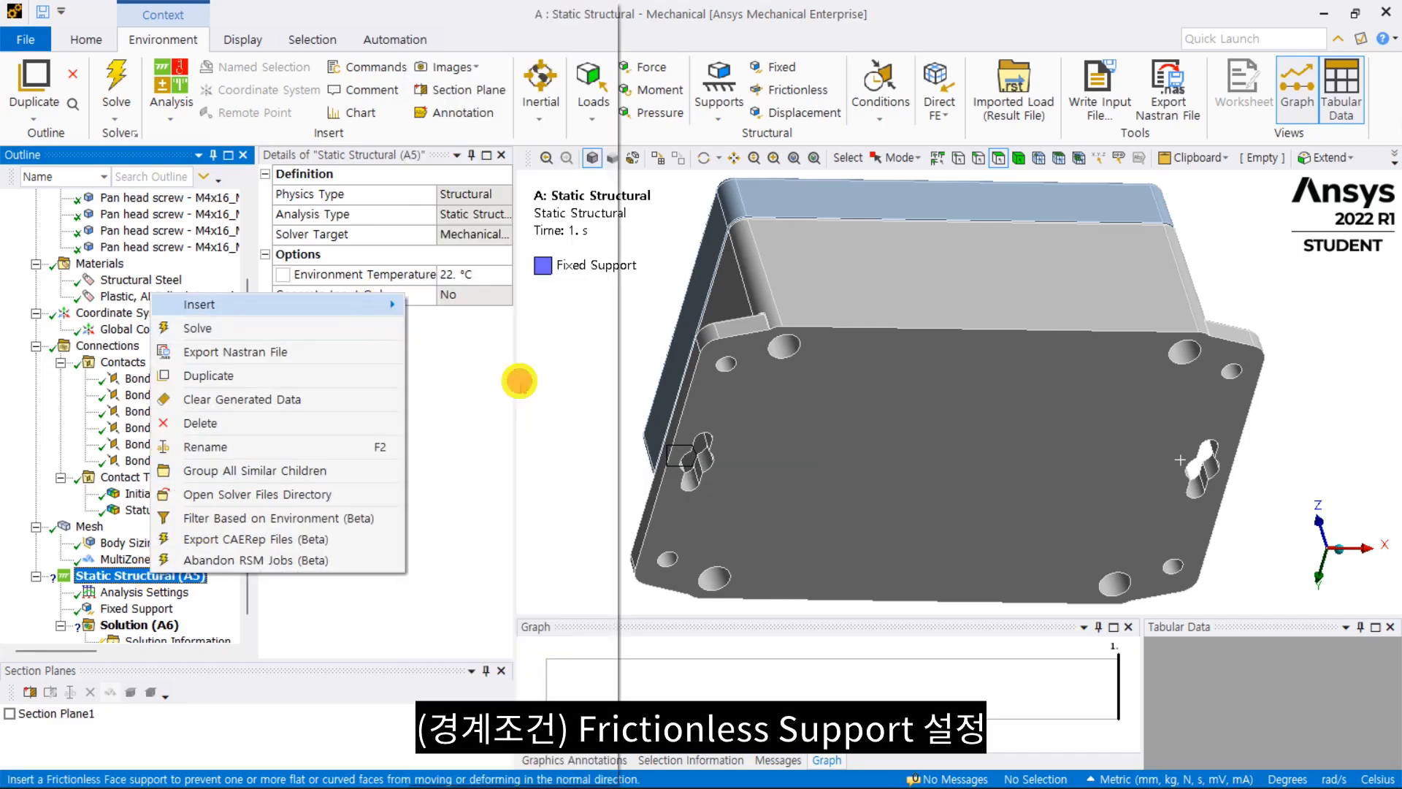
click(925, 430)
click(404, 214)
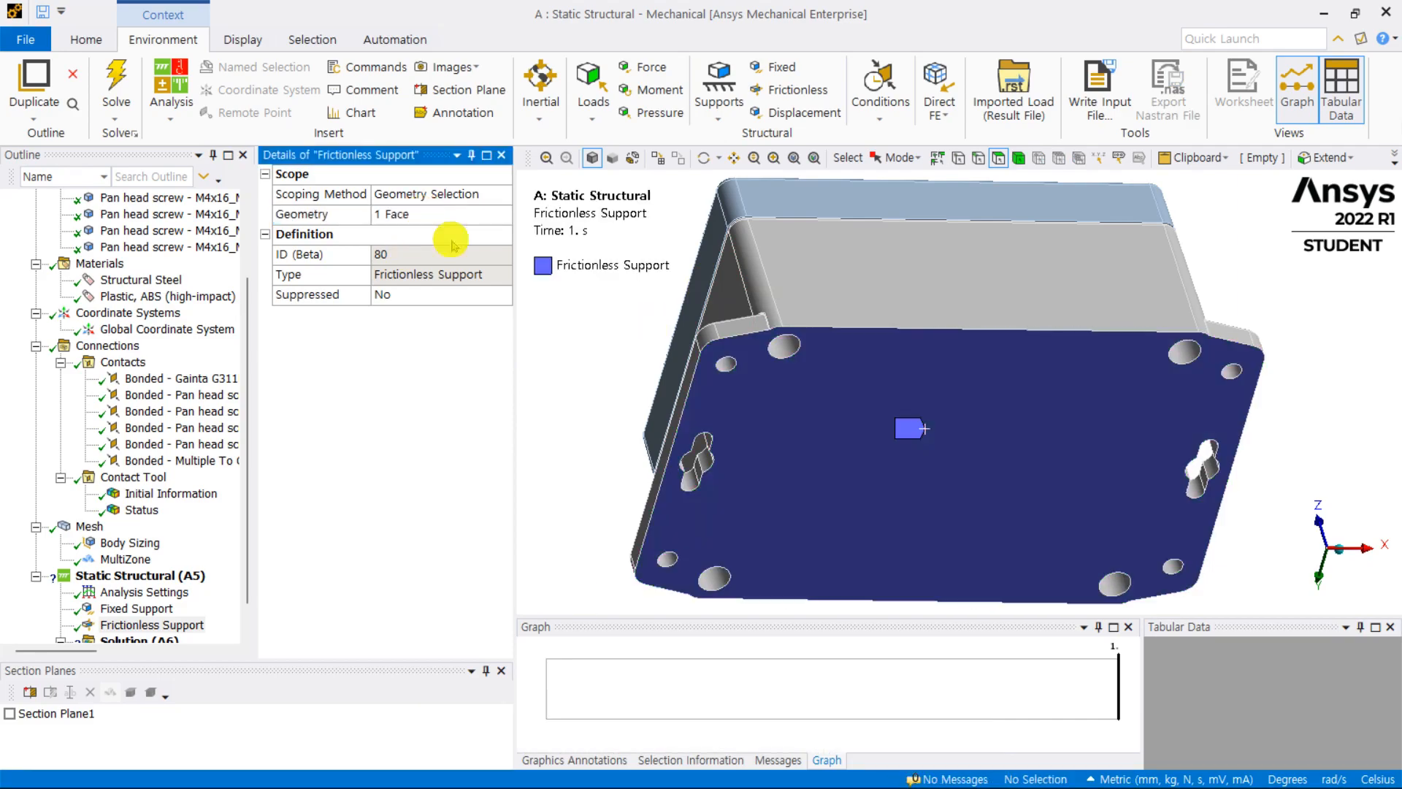
Step: Insert a Force load under Static Structural and scope it to the top face of the enclosure lid
mouse_move(870, 420)
middle_down()
mouse_move(939, 431)
mouse_move(866, 416)
middle_up()
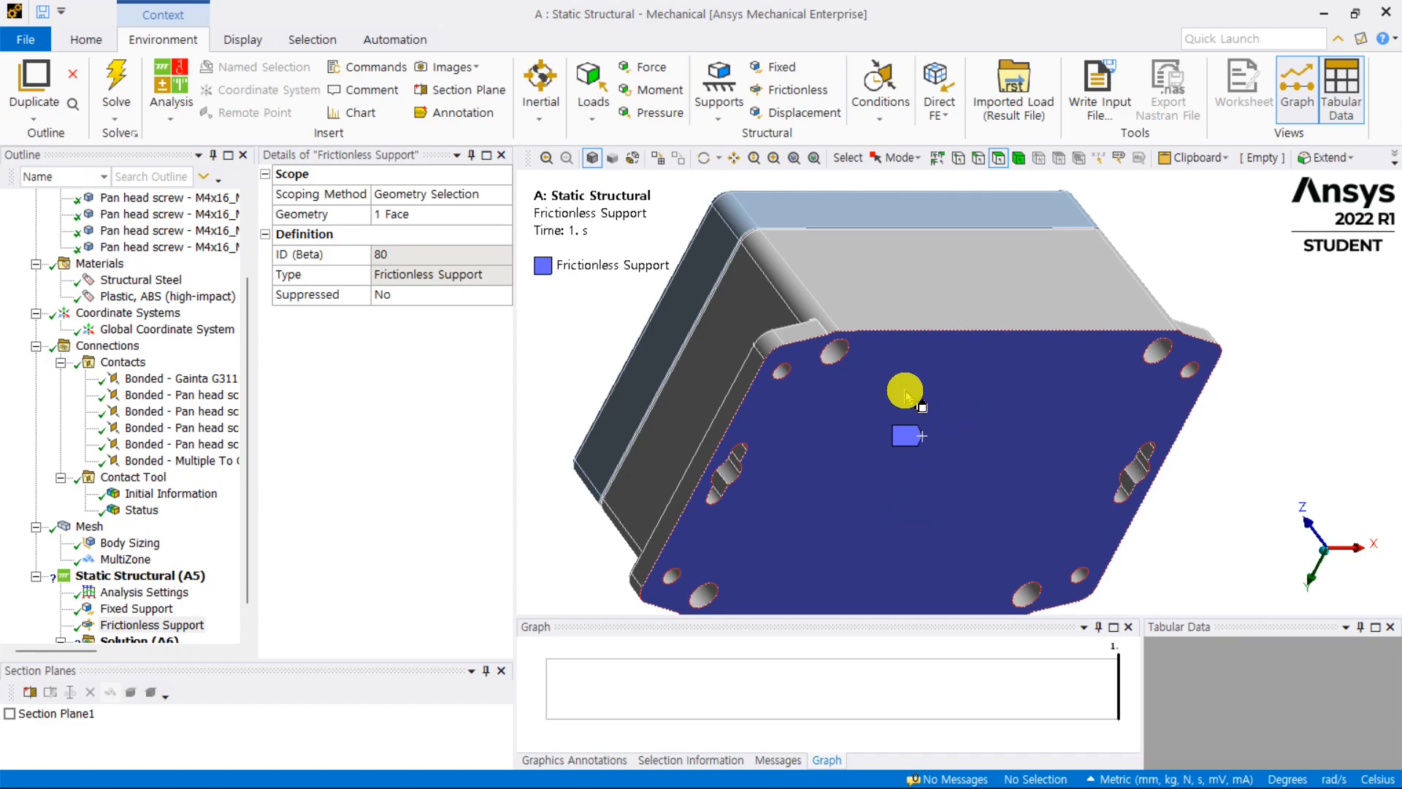
middle_drag(932, 381, 880, 387)
middle_drag(926, 441, 938, 488)
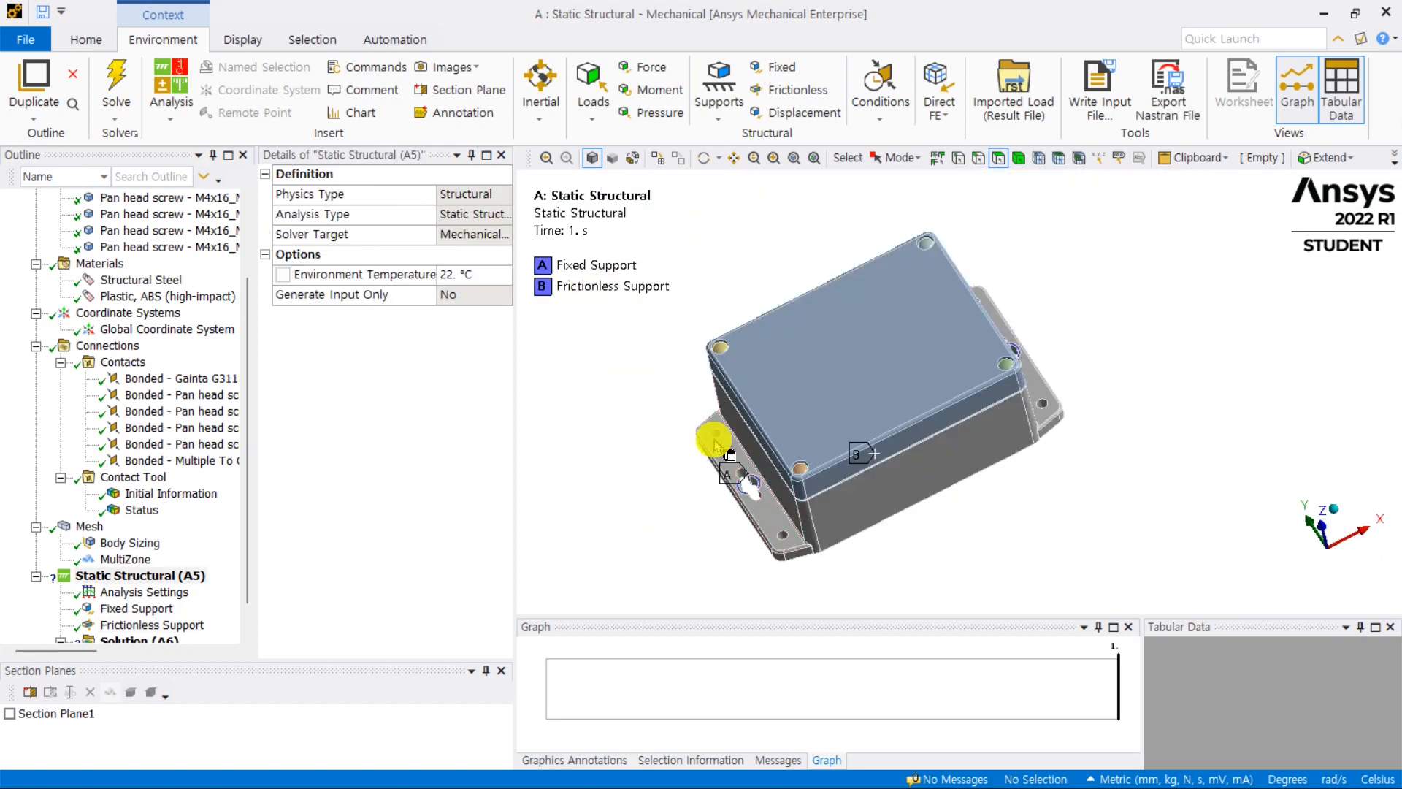
right_click(179, 577)
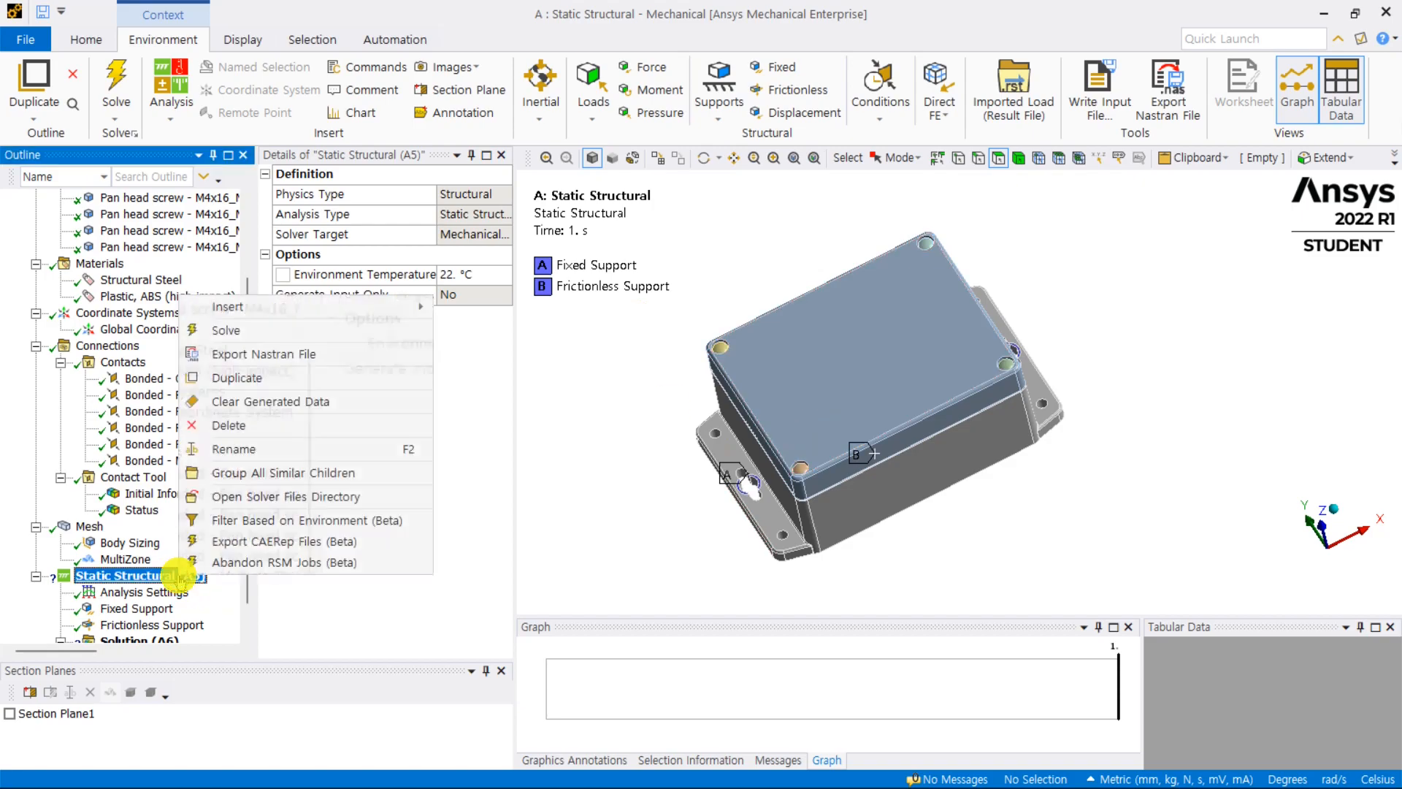
mouse_move(404, 313)
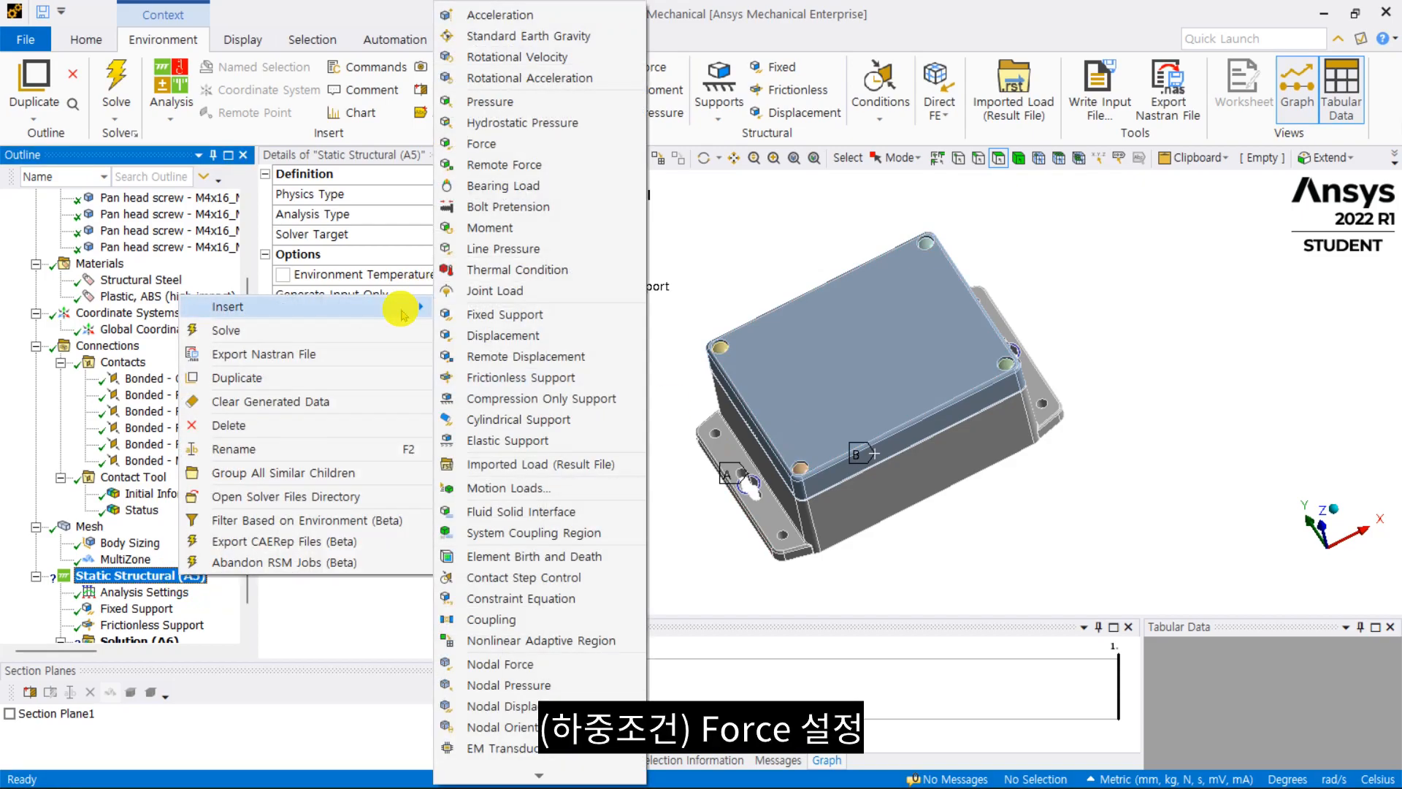
click(512, 143)
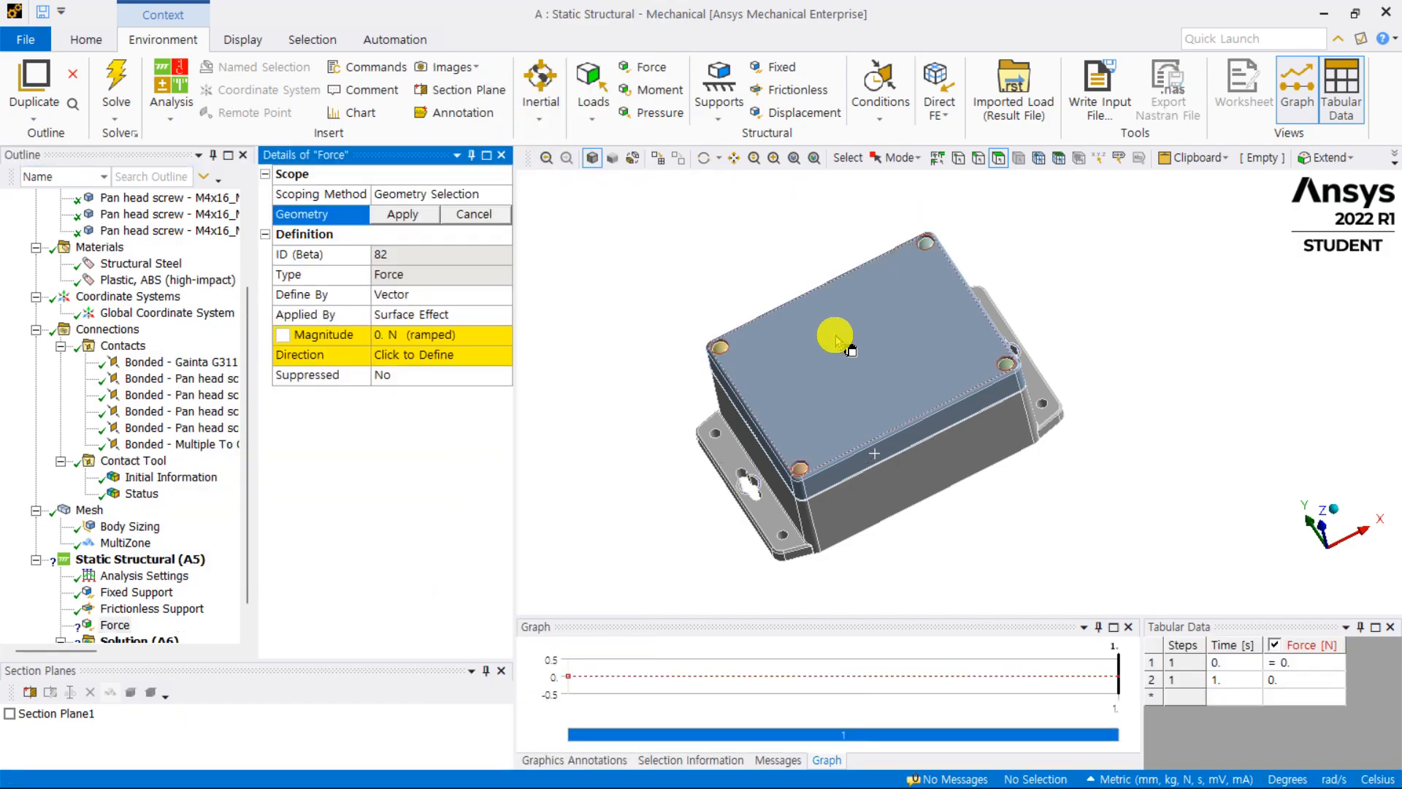
click(833, 269)
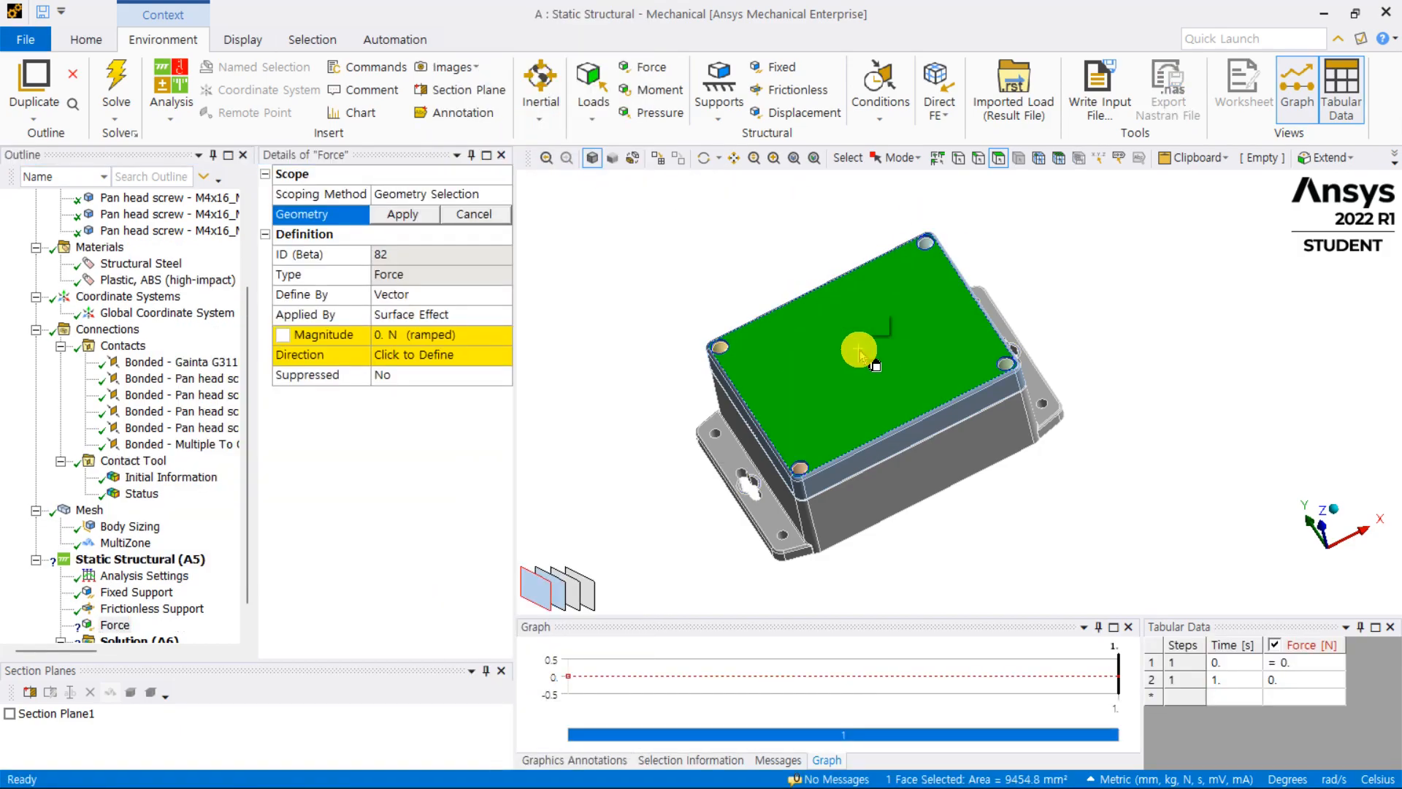
click(404, 215)
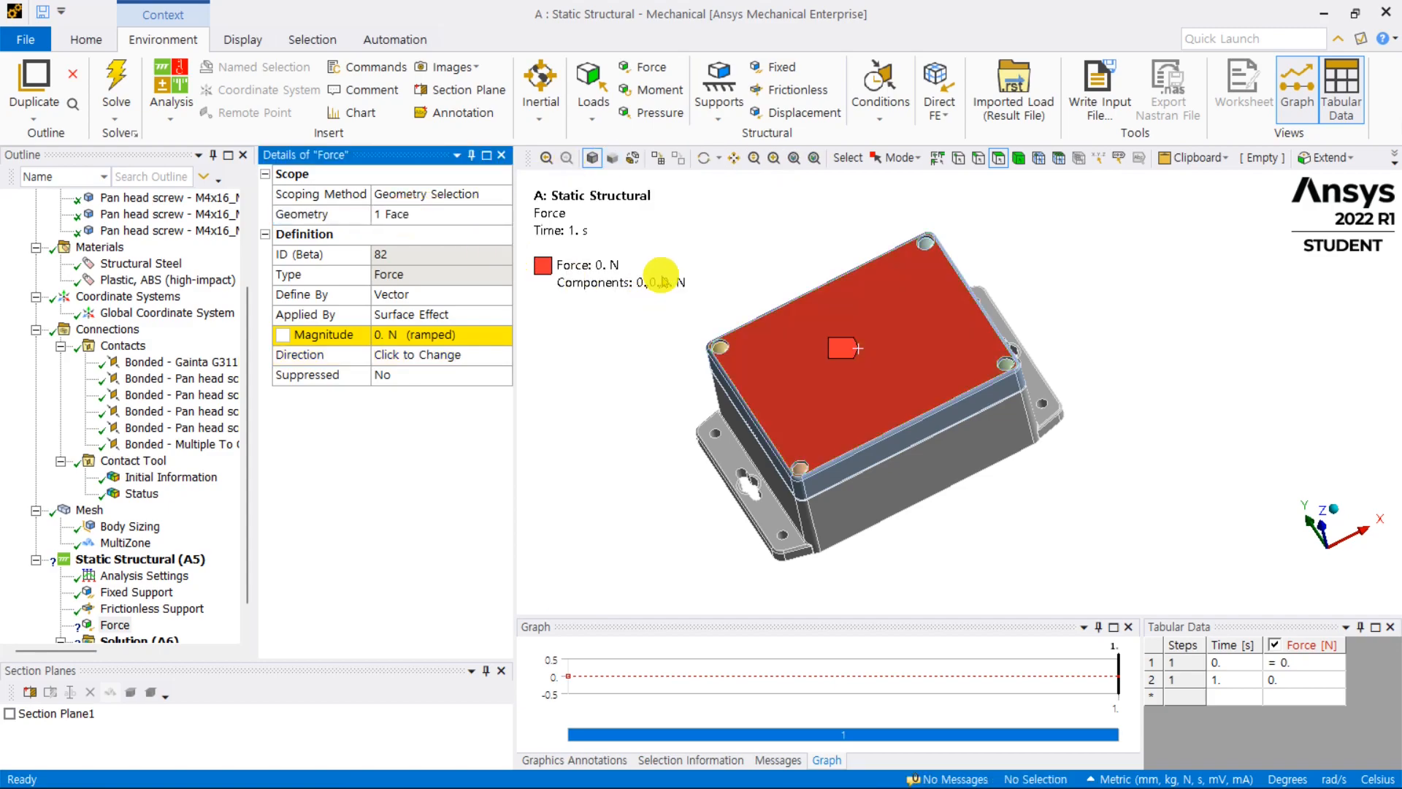
Step: Define the force by Components and set its Z component to -300 N
middle_drag(652, 286, 639, 261)
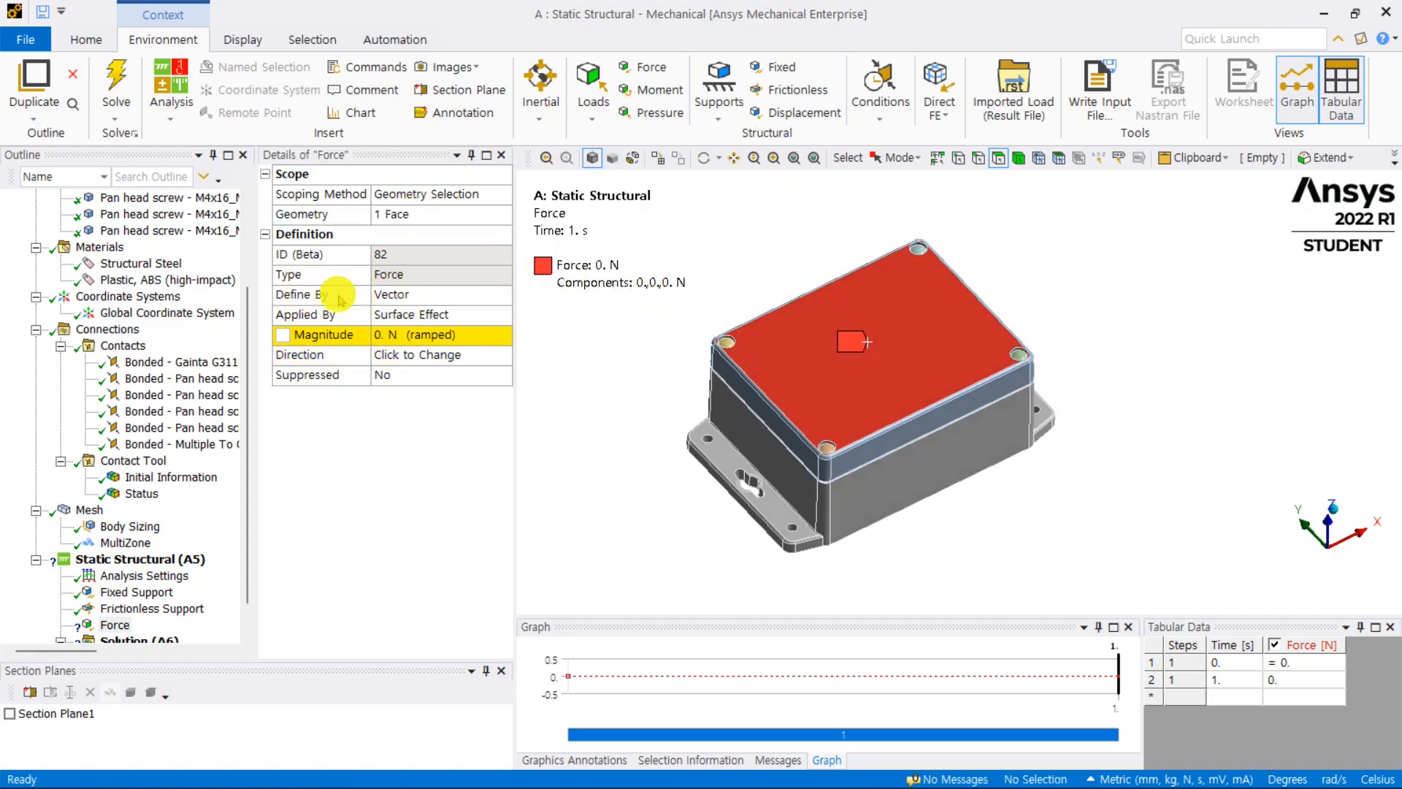
click(504, 294)
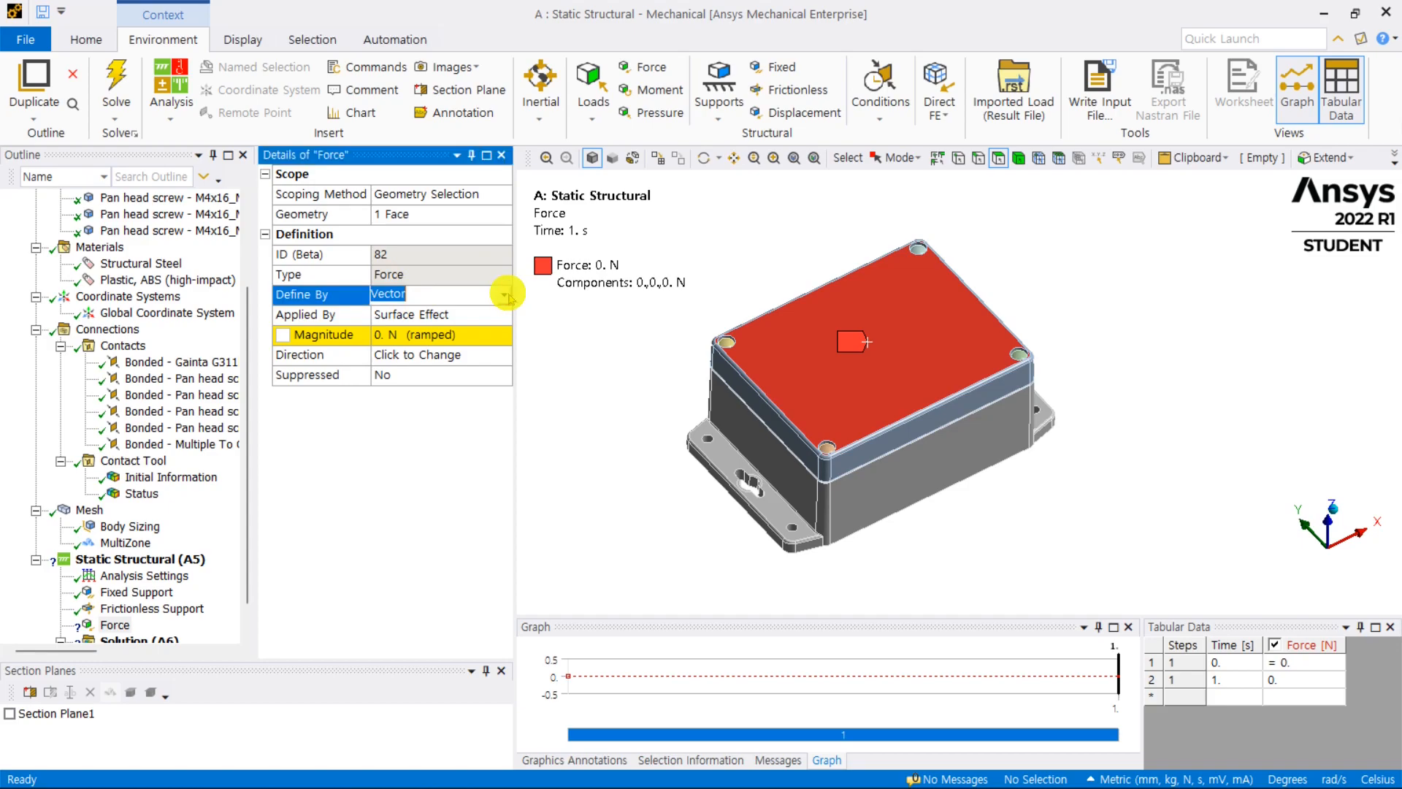
click(438, 315)
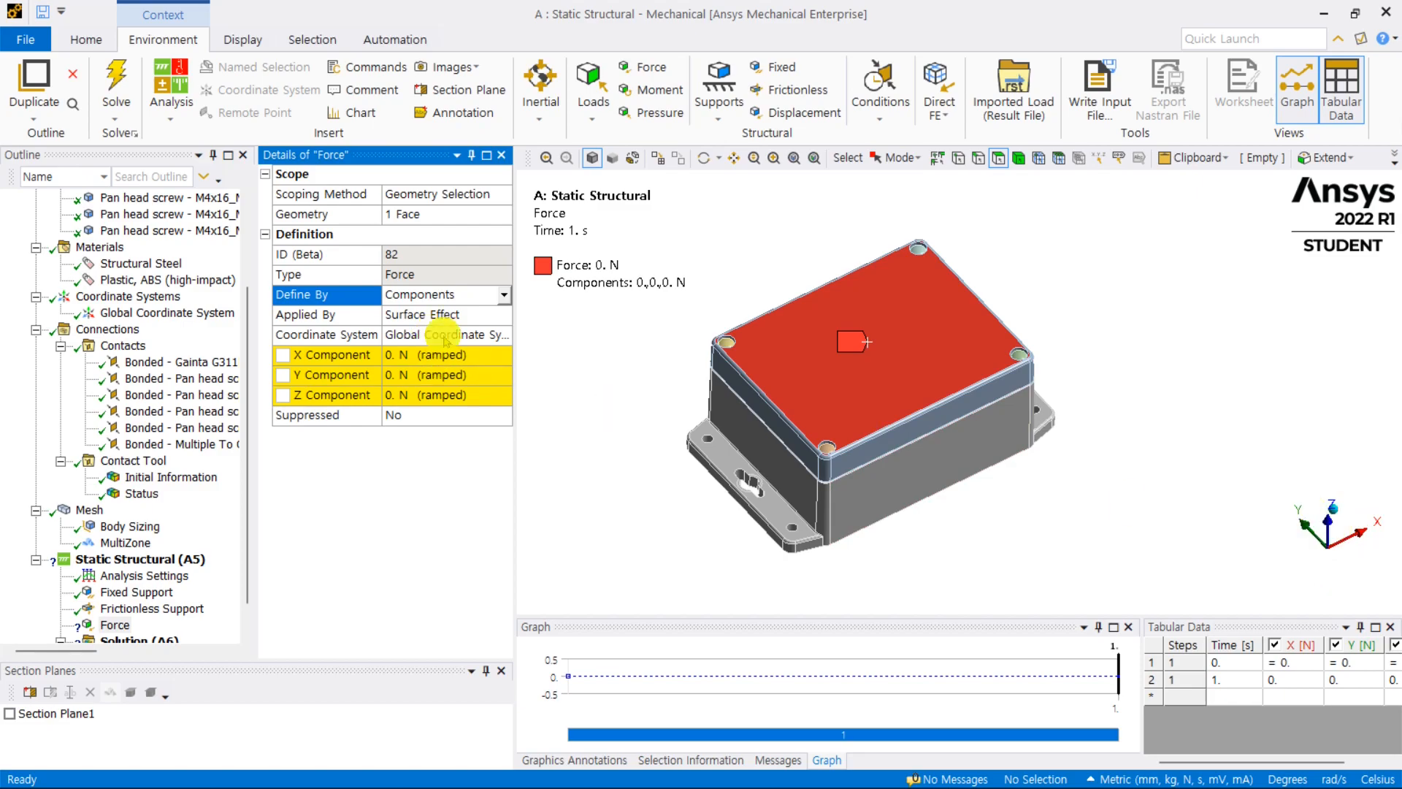
click(456, 395)
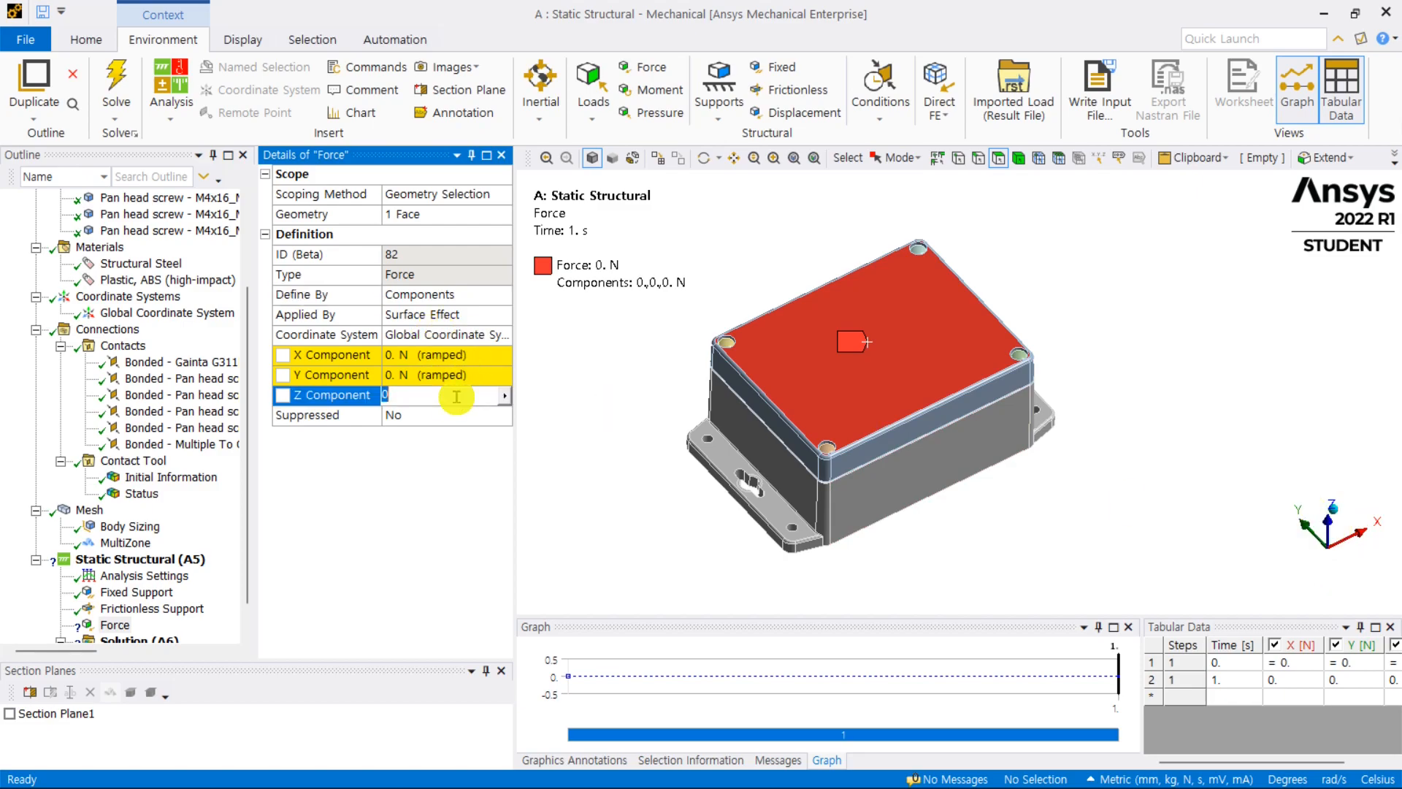
text(-300)
key(Return)
mouse_move(945, 325)
middle_down()
mouse_move(987, 306)
mouse_move(970, 314)
middle_up()
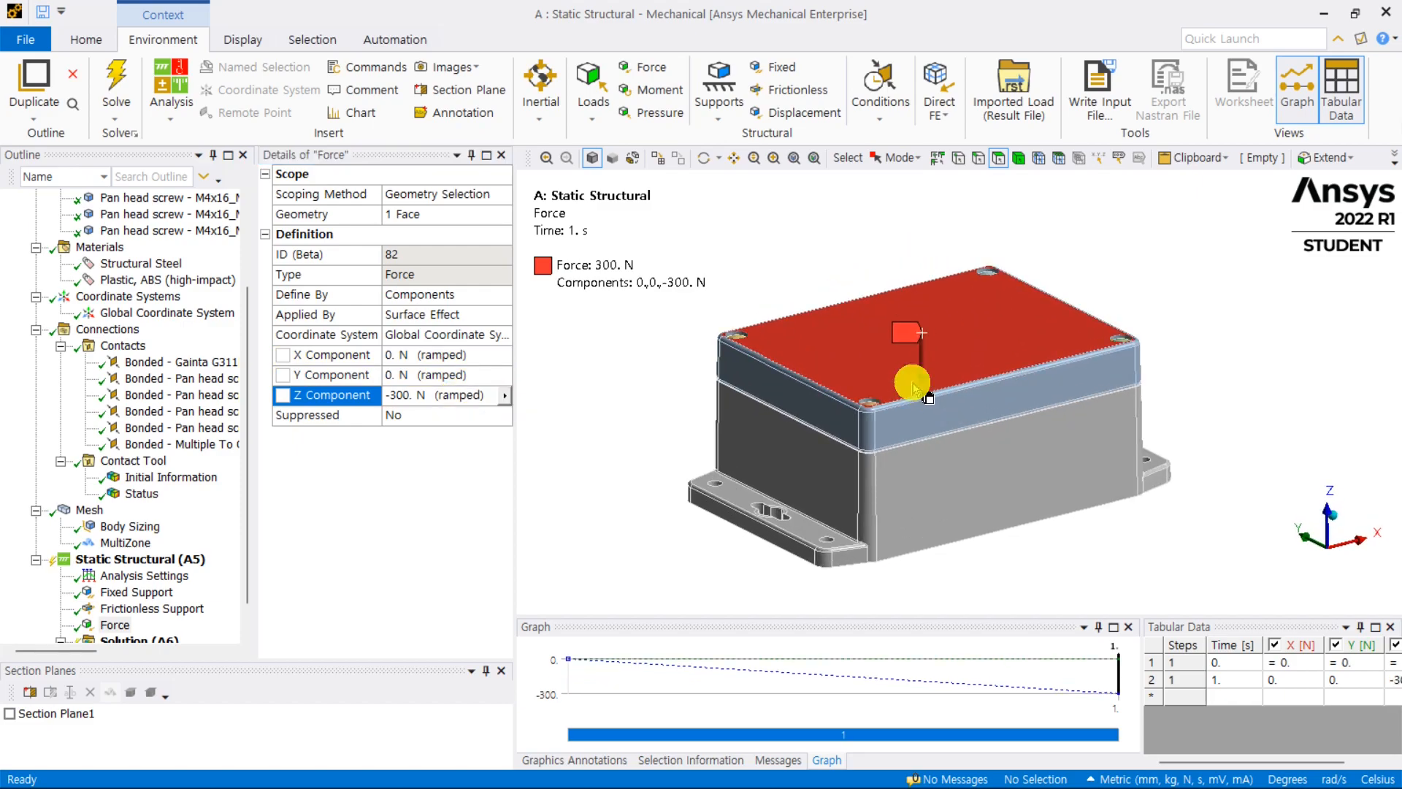
Step: Rescale the force arrow annotation at several zoom levels to match the displayed model size
scroll(929, 365, down, 3)
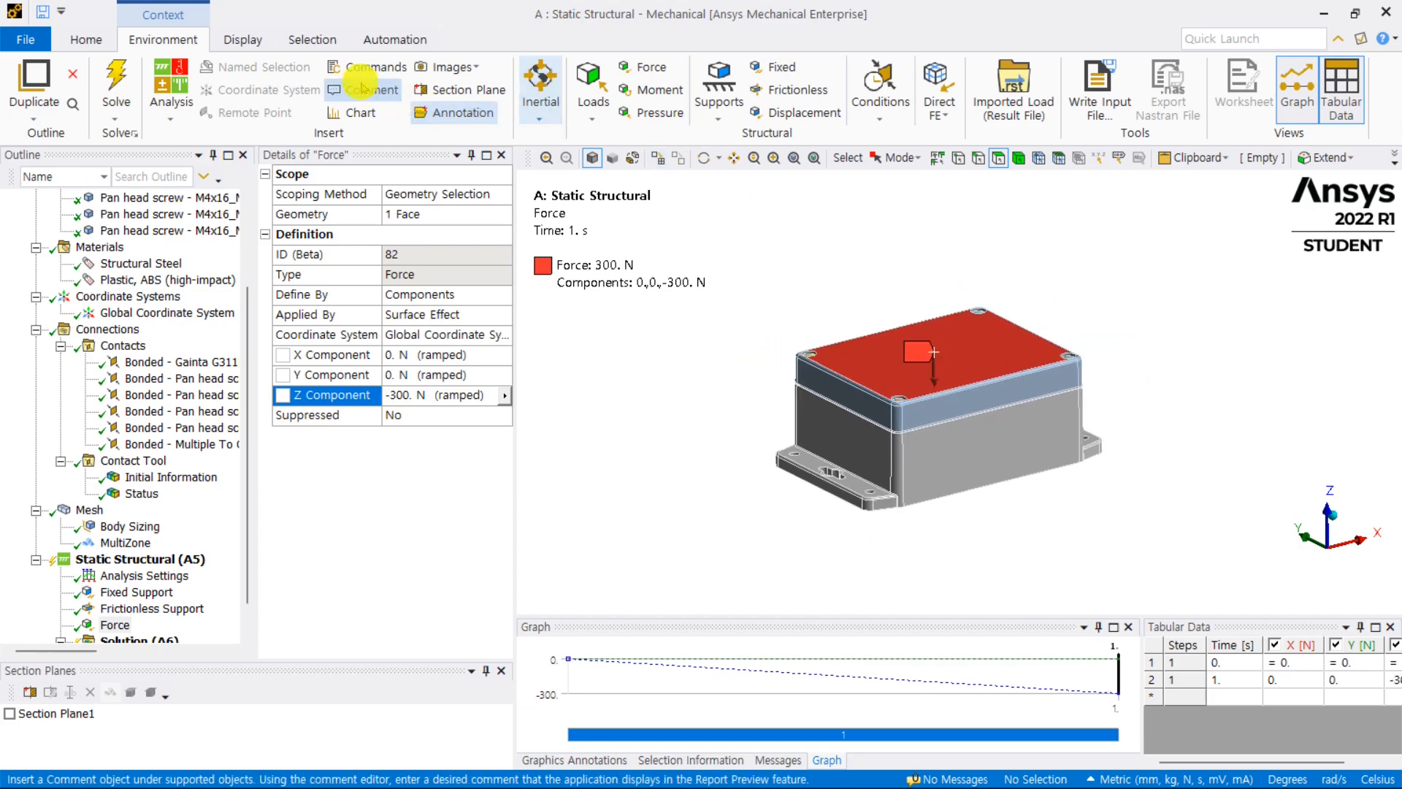
click(242, 39)
click(531, 88)
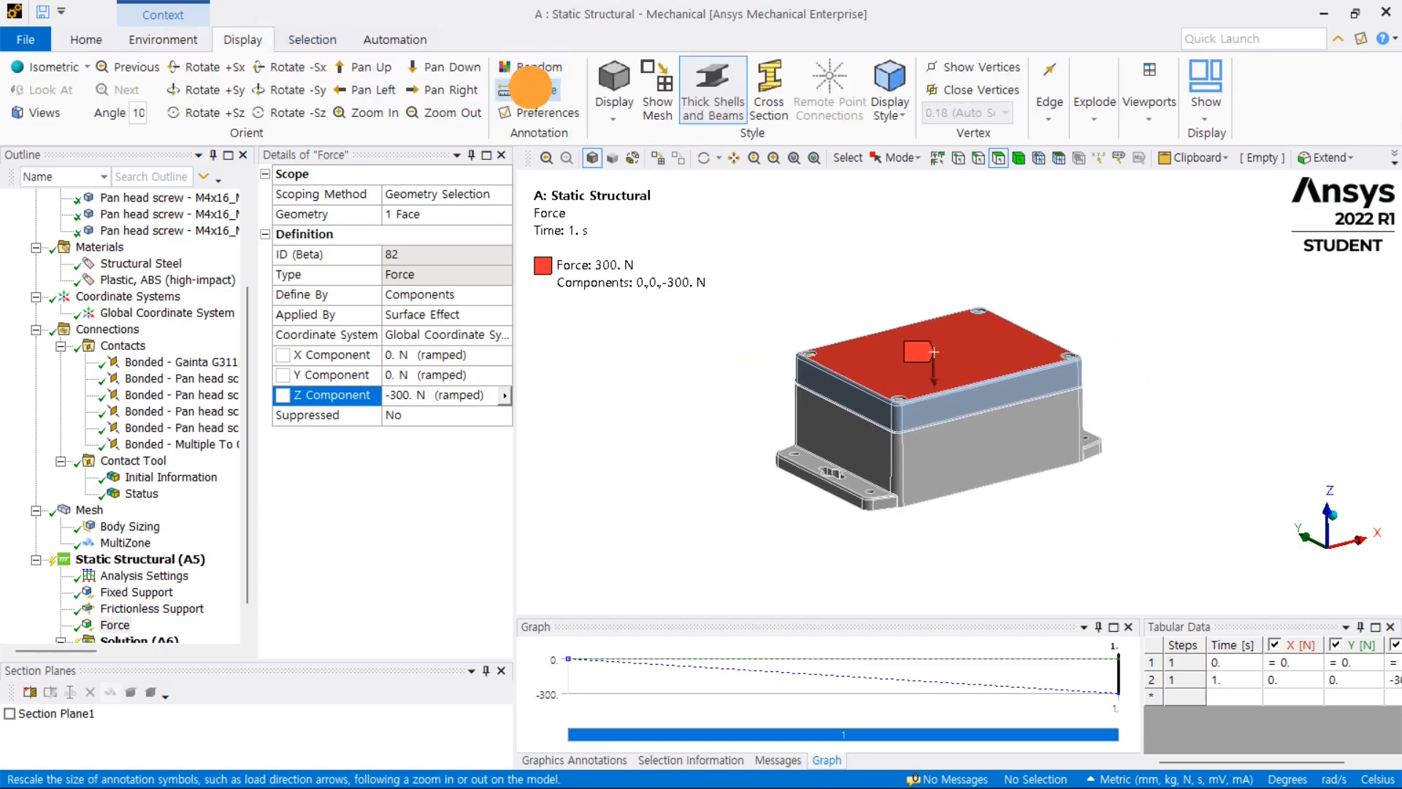
scroll(944, 380, down, 5)
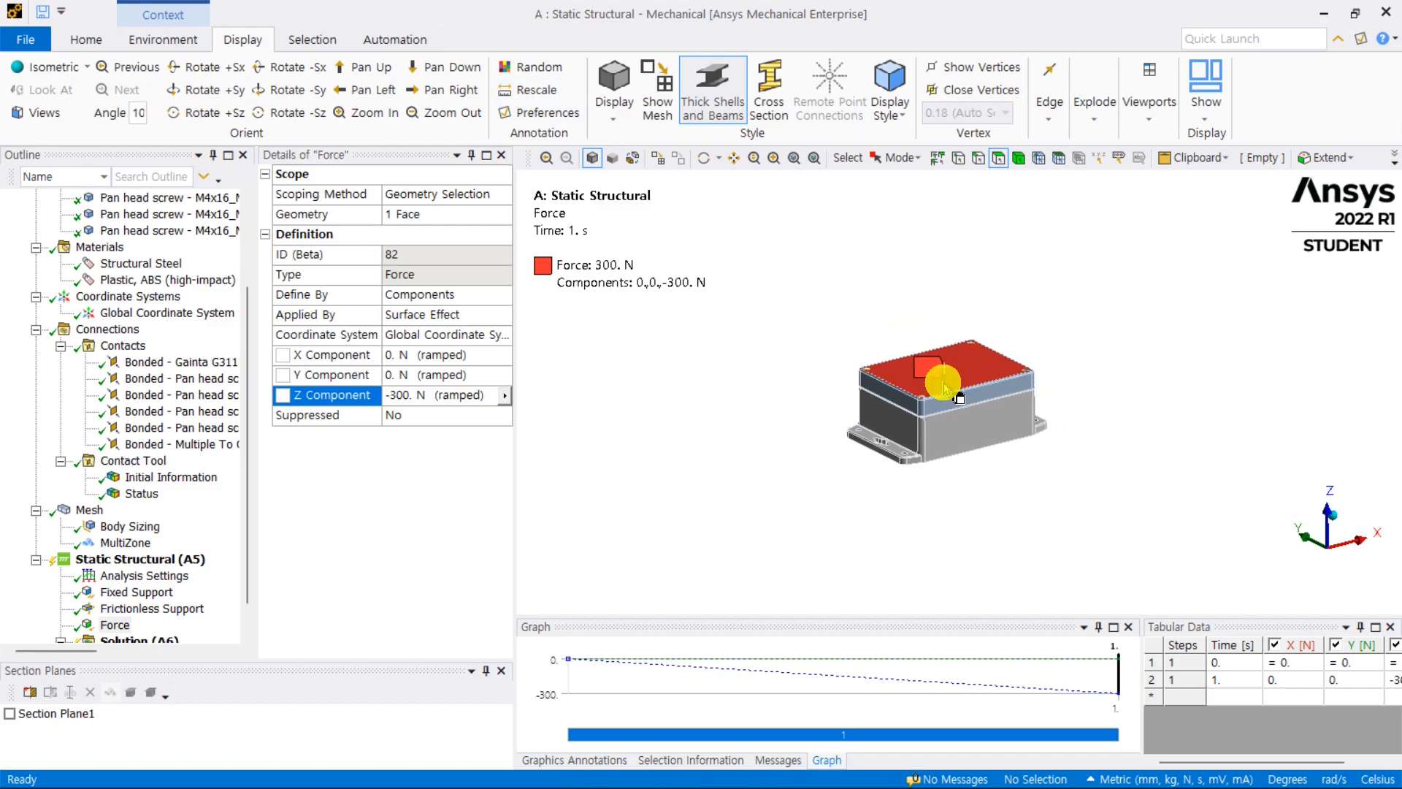
click(537, 90)
scroll(978, 457, up, 6)
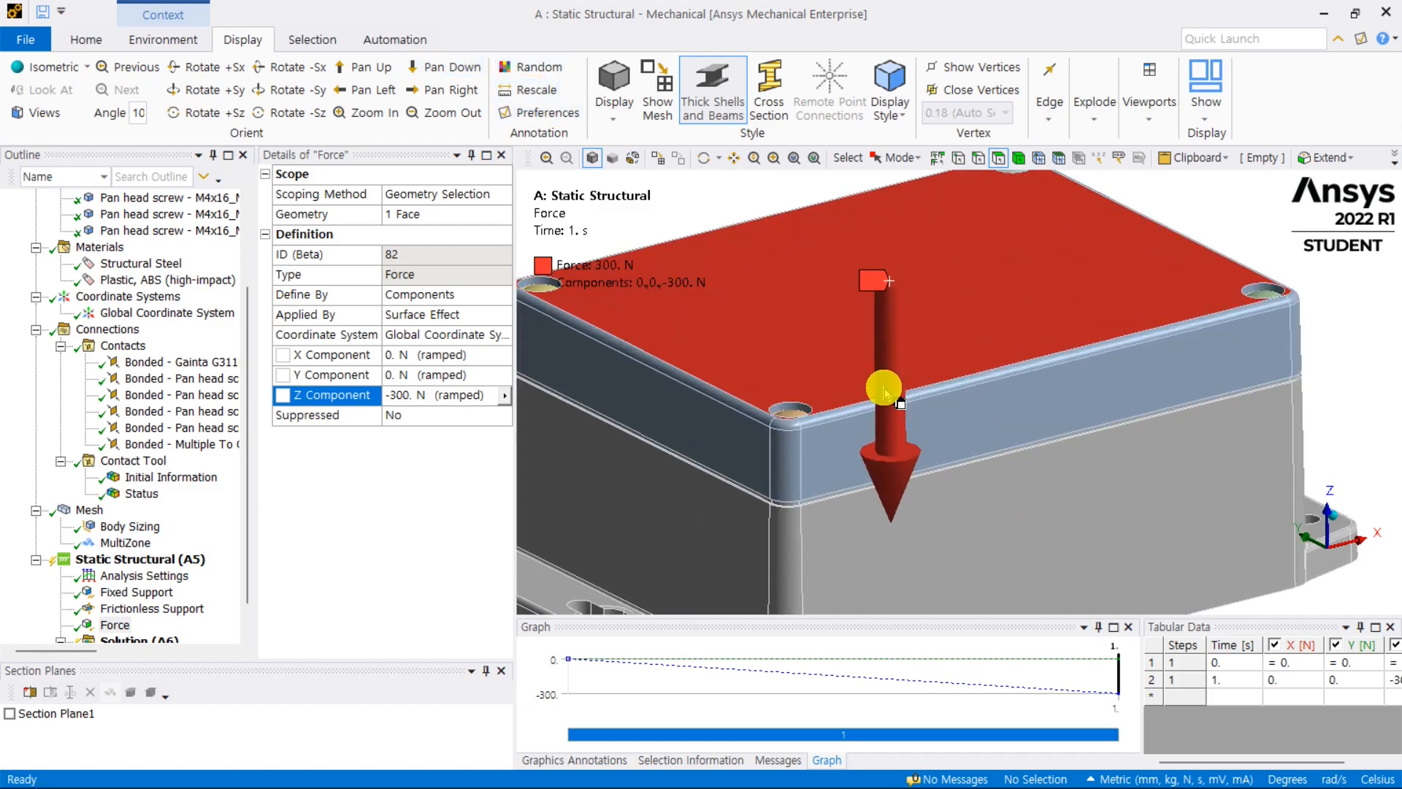
scroll(885, 395, up, 3)
click(536, 90)
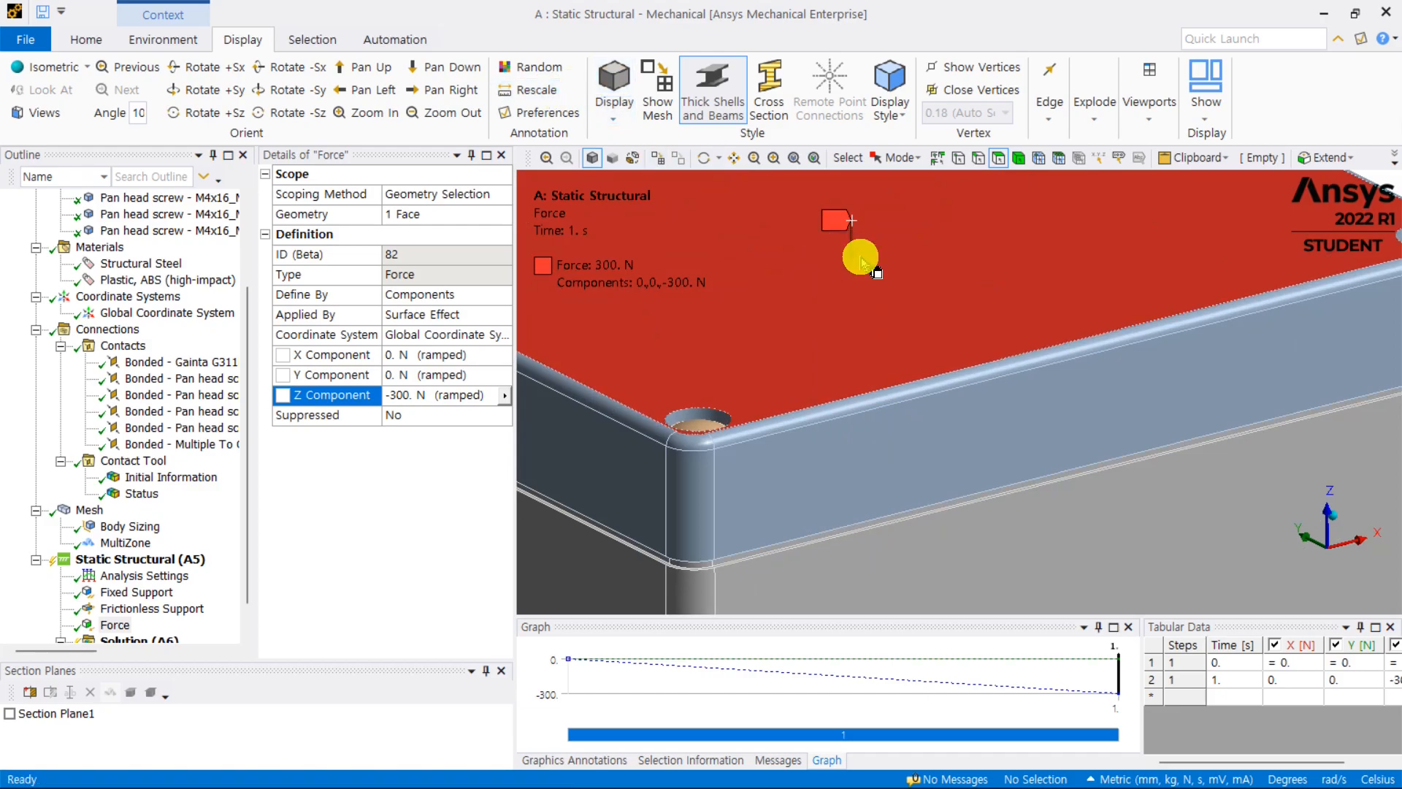
scroll(863, 262, down, 8)
click(536, 90)
click(163, 38)
mouse_move(1011, 380)
middle_down()
mouse_move(1005, 397)
mouse_move(999, 384)
middle_up()
scroll(924, 356, up, 3)
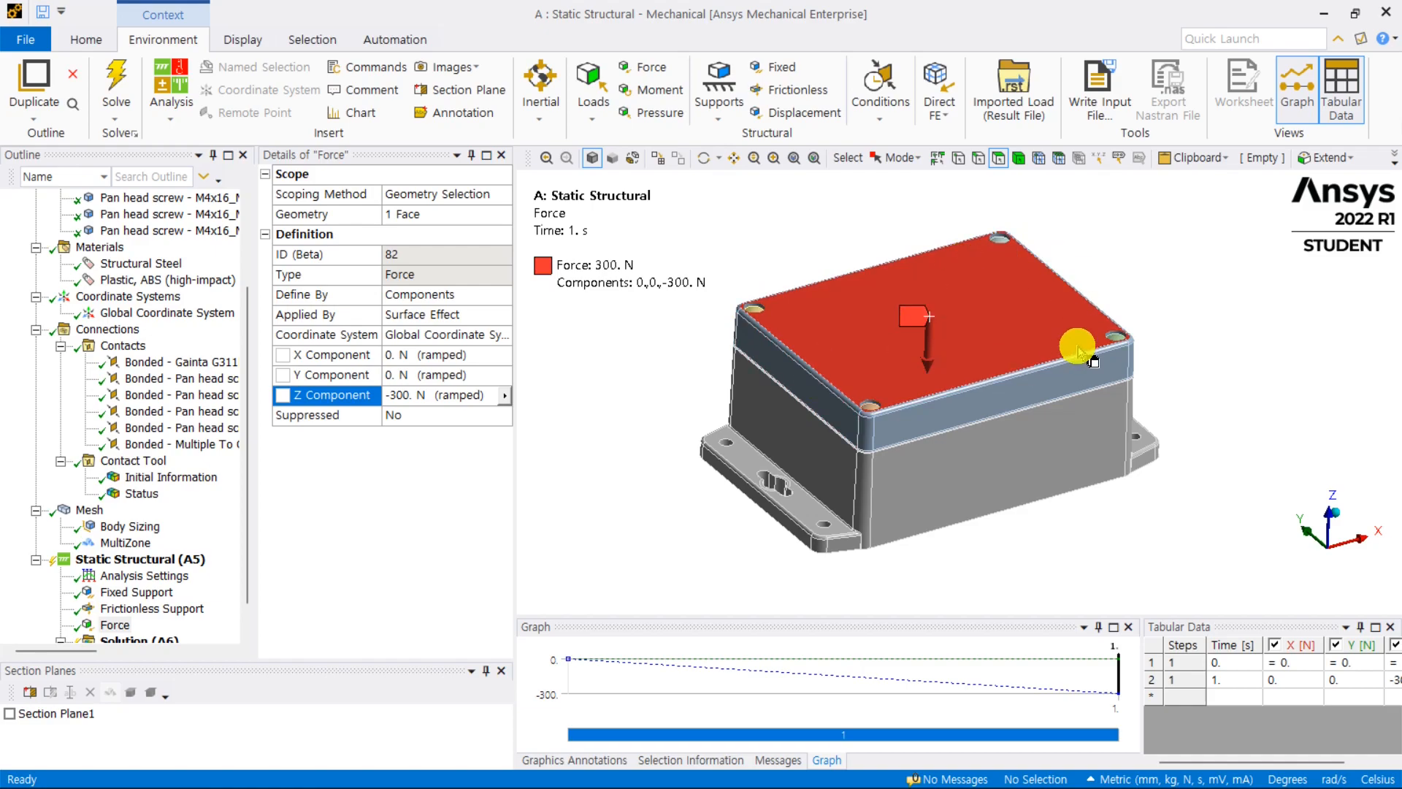
Step: Check the Analysis Settings and insert a Total Deformation result under Solution
scroll(132, 453, down, 1)
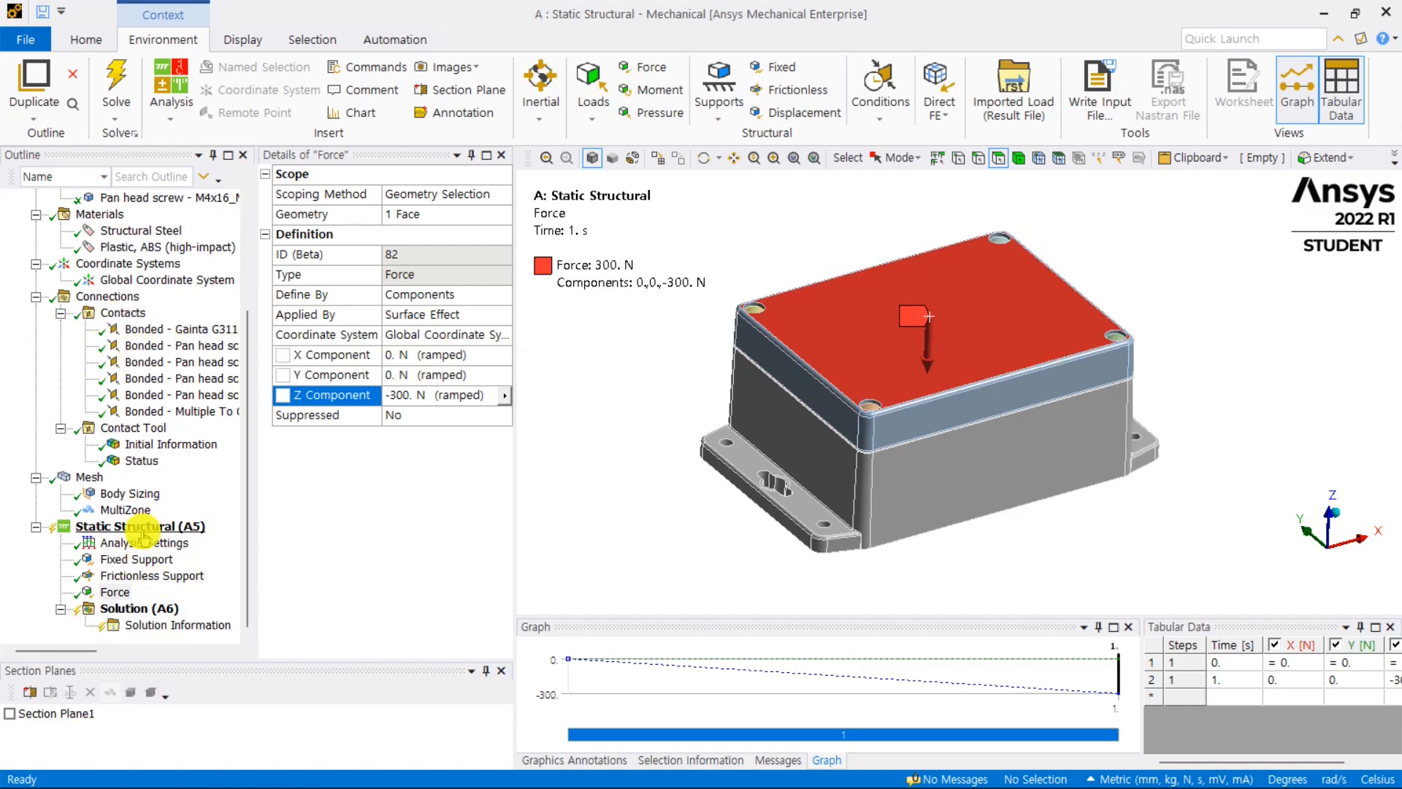
click(142, 540)
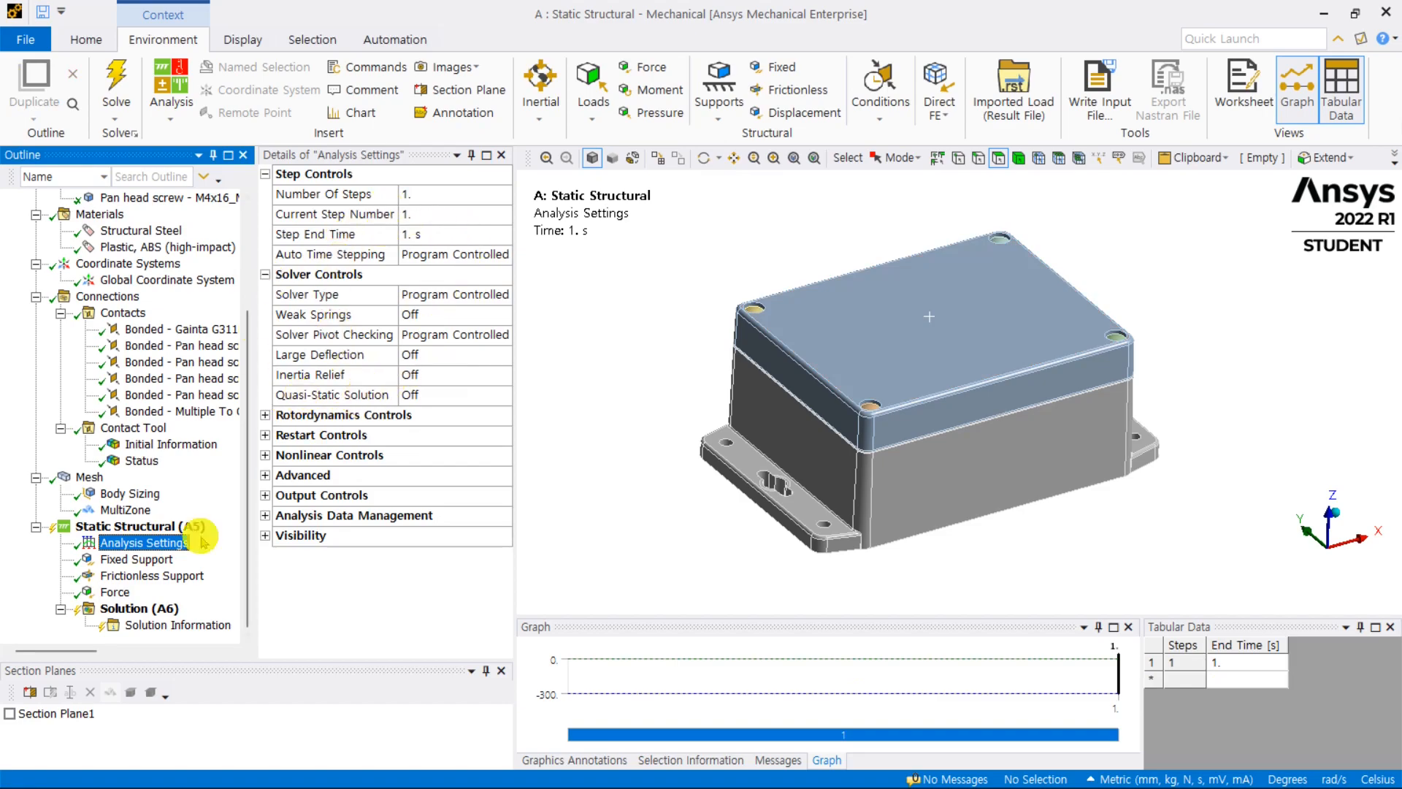
click(140, 608)
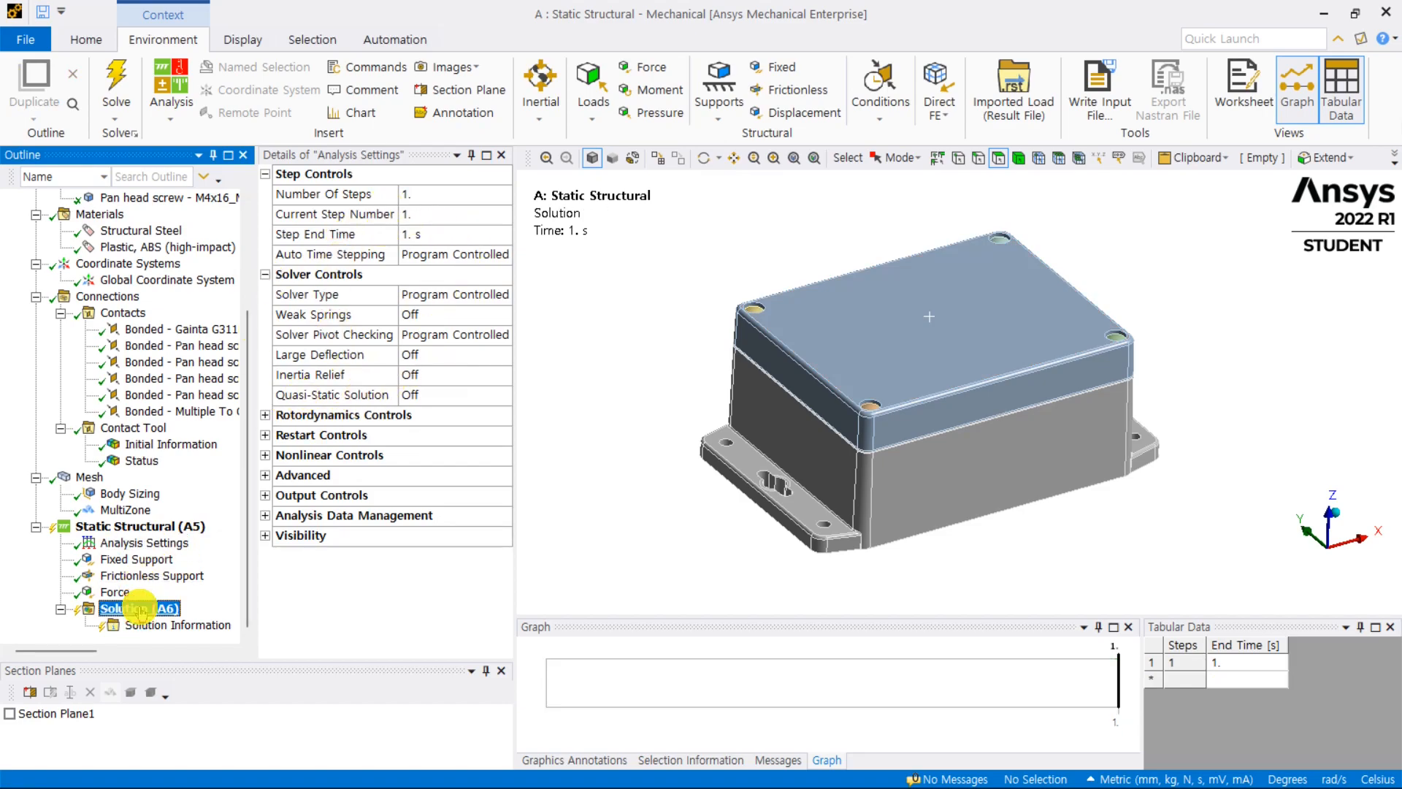
right_click(140, 610)
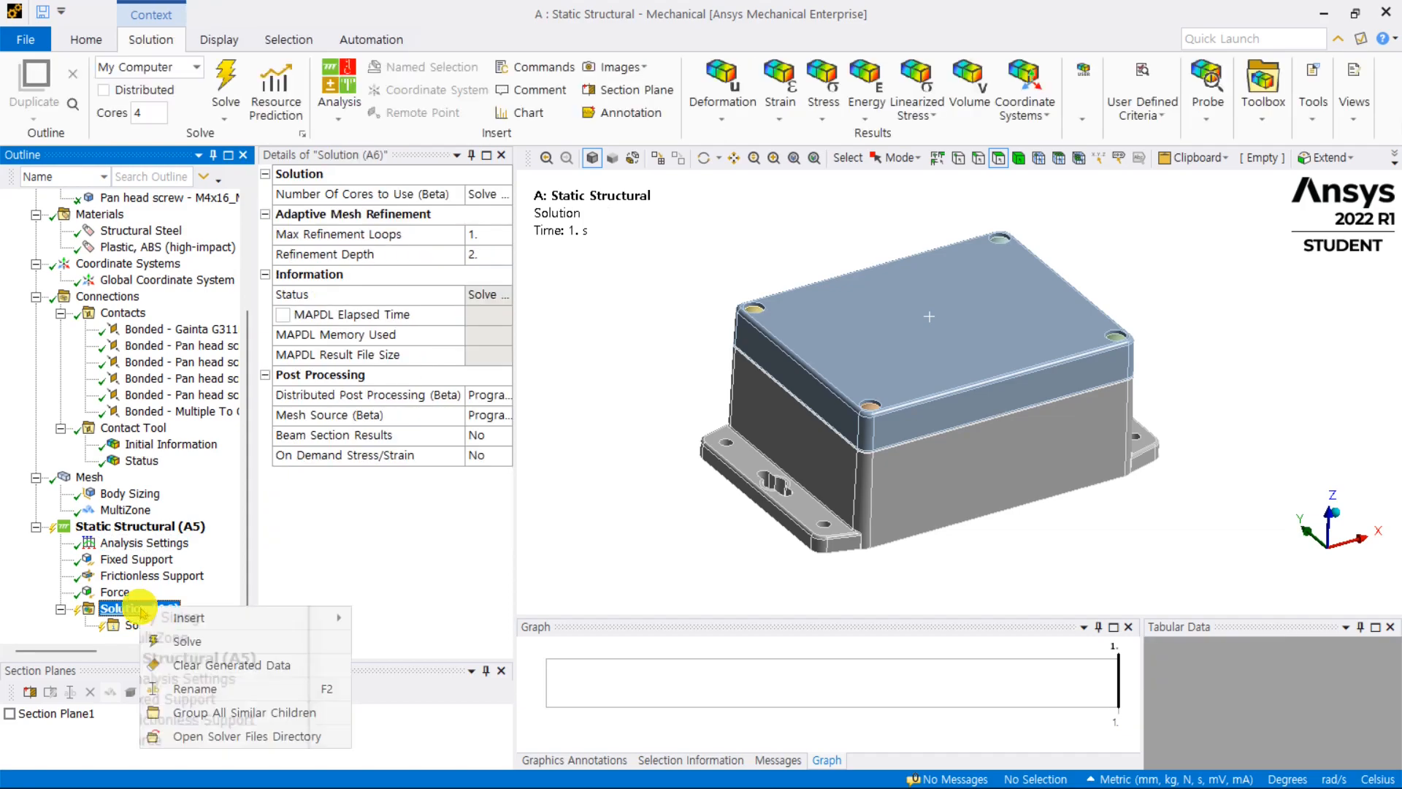
mouse_move(277, 622)
mouse_move(524, 412)
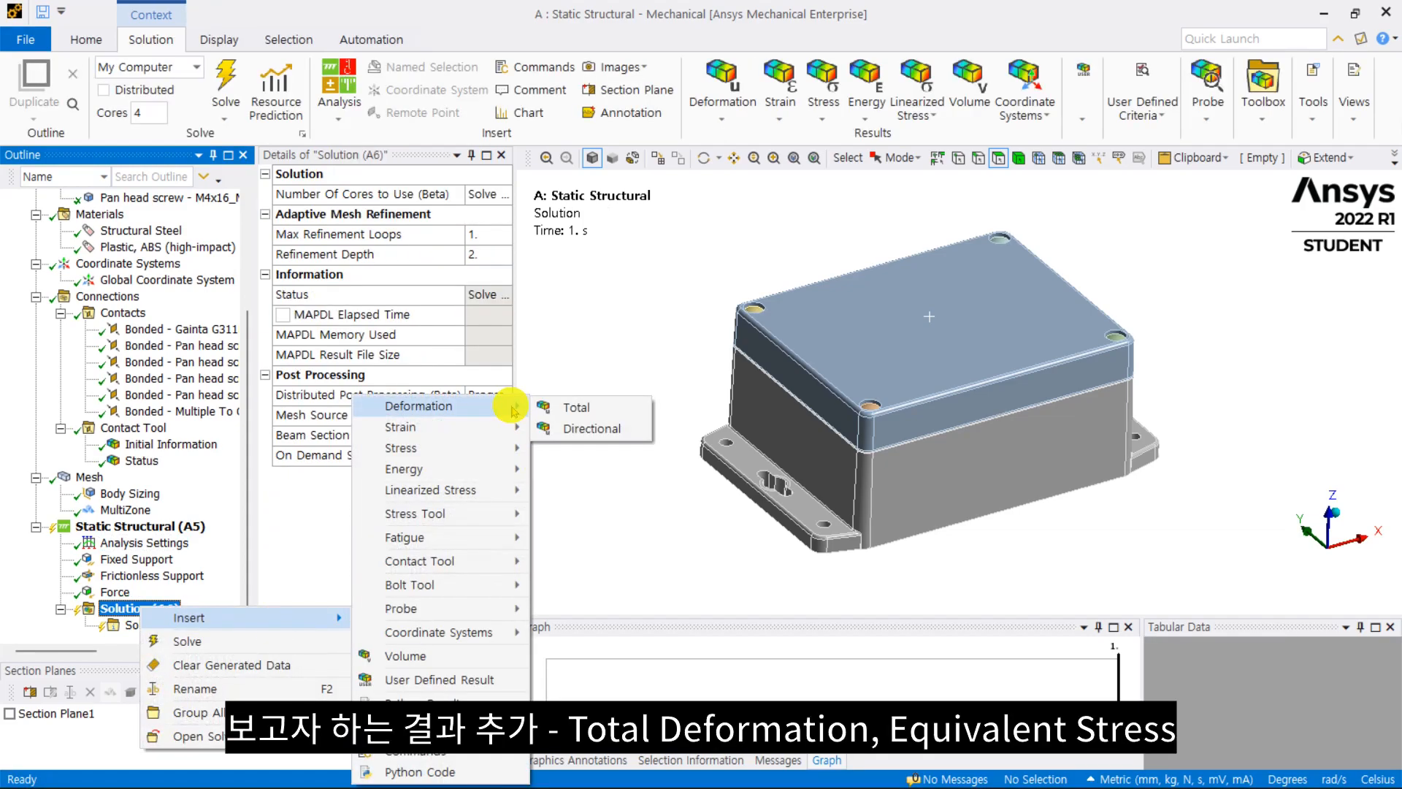
click(577, 407)
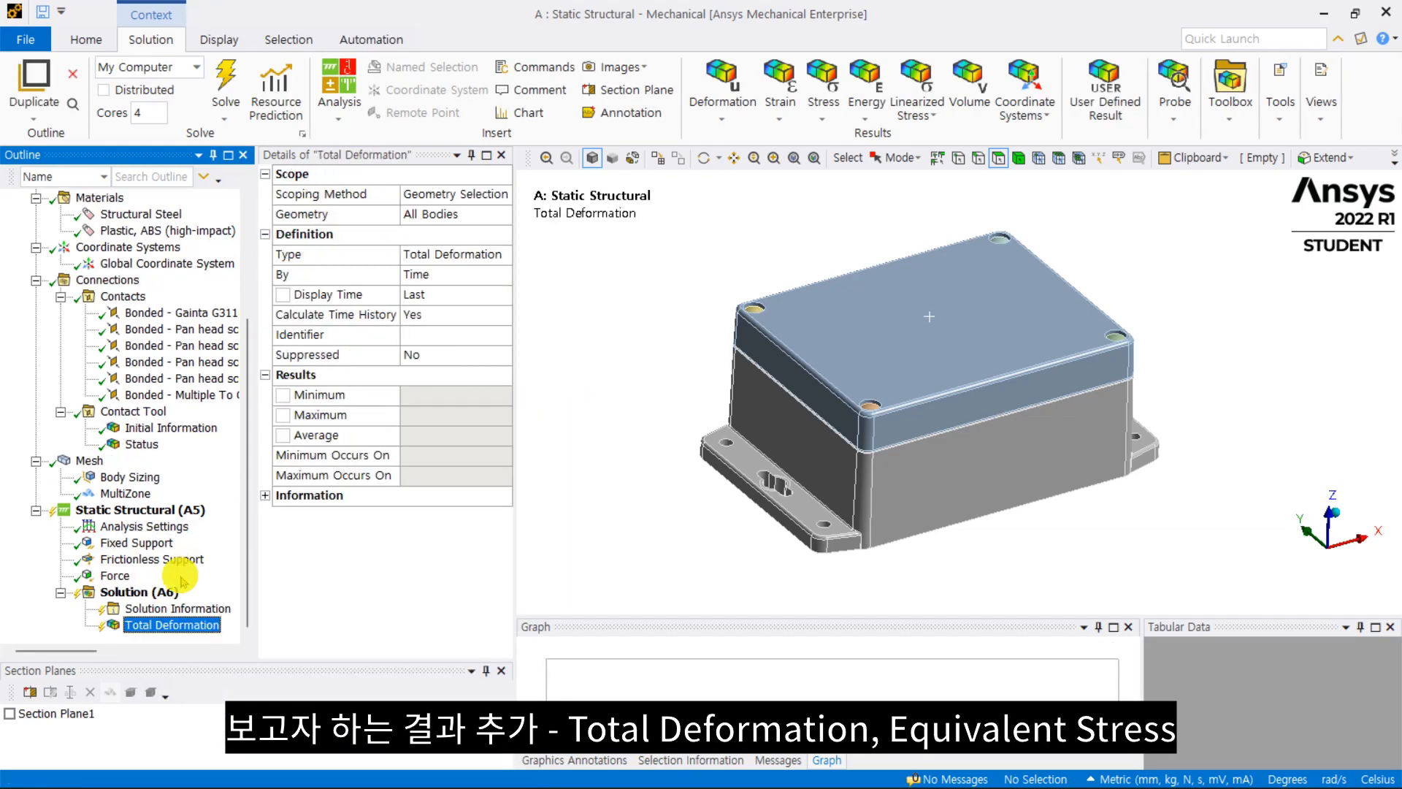
Step: Insert an Equivalent (von-Mises) stress result under Solution (A6)
click(159, 598)
right_click(159, 596)
mouse_move(270, 605)
mouse_move(511, 448)
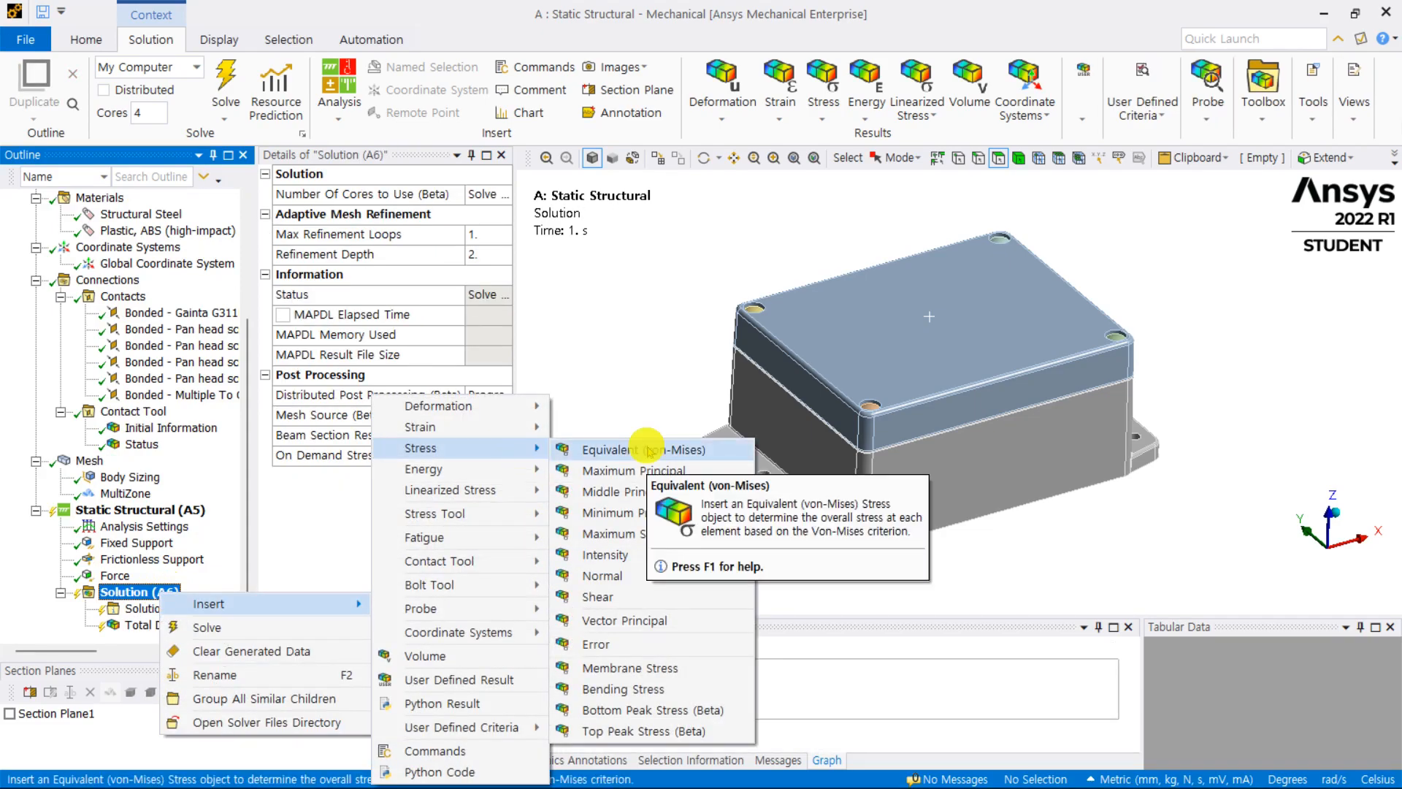
click(645, 449)
Step: Solve the static structural analysis from Solution (A6)
click(151, 576)
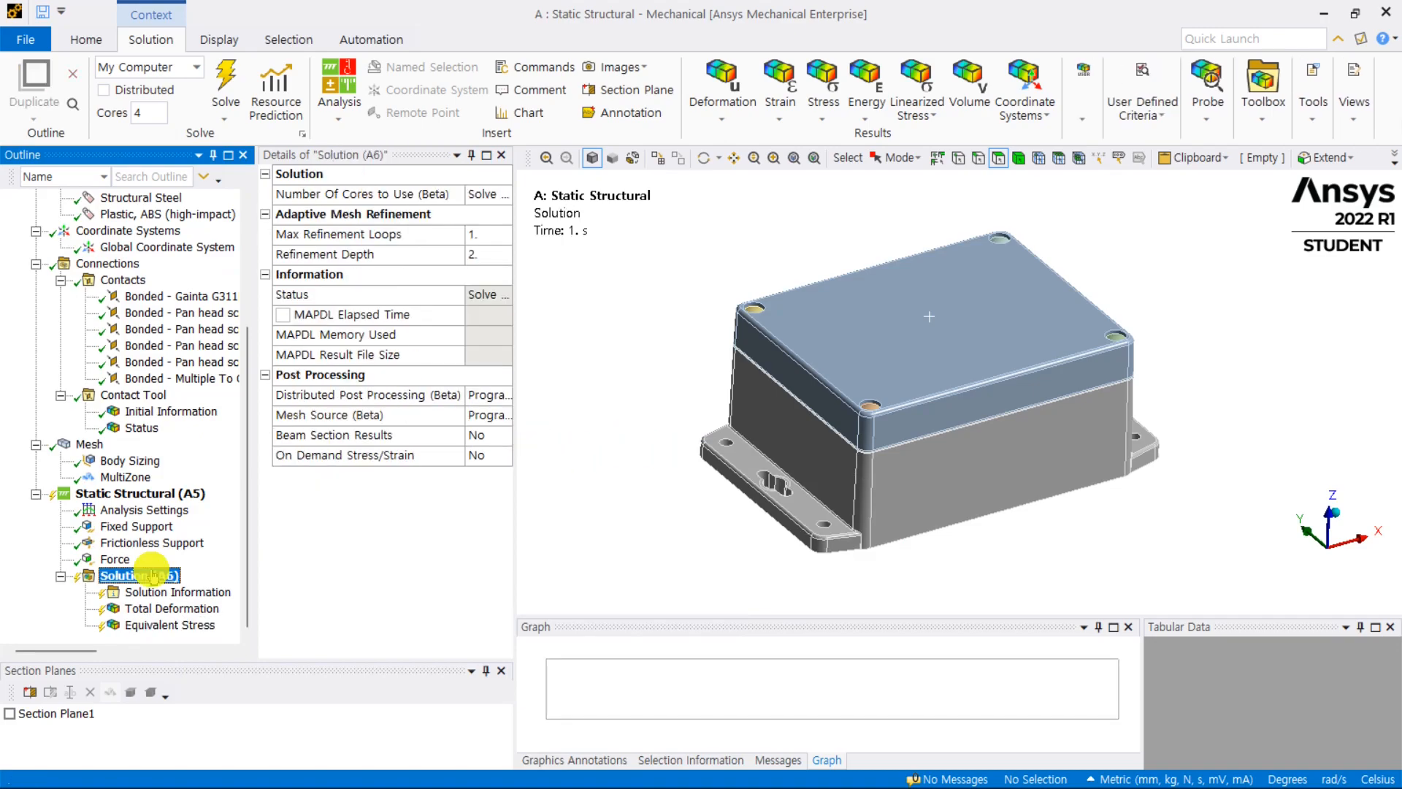
right_click(152, 576)
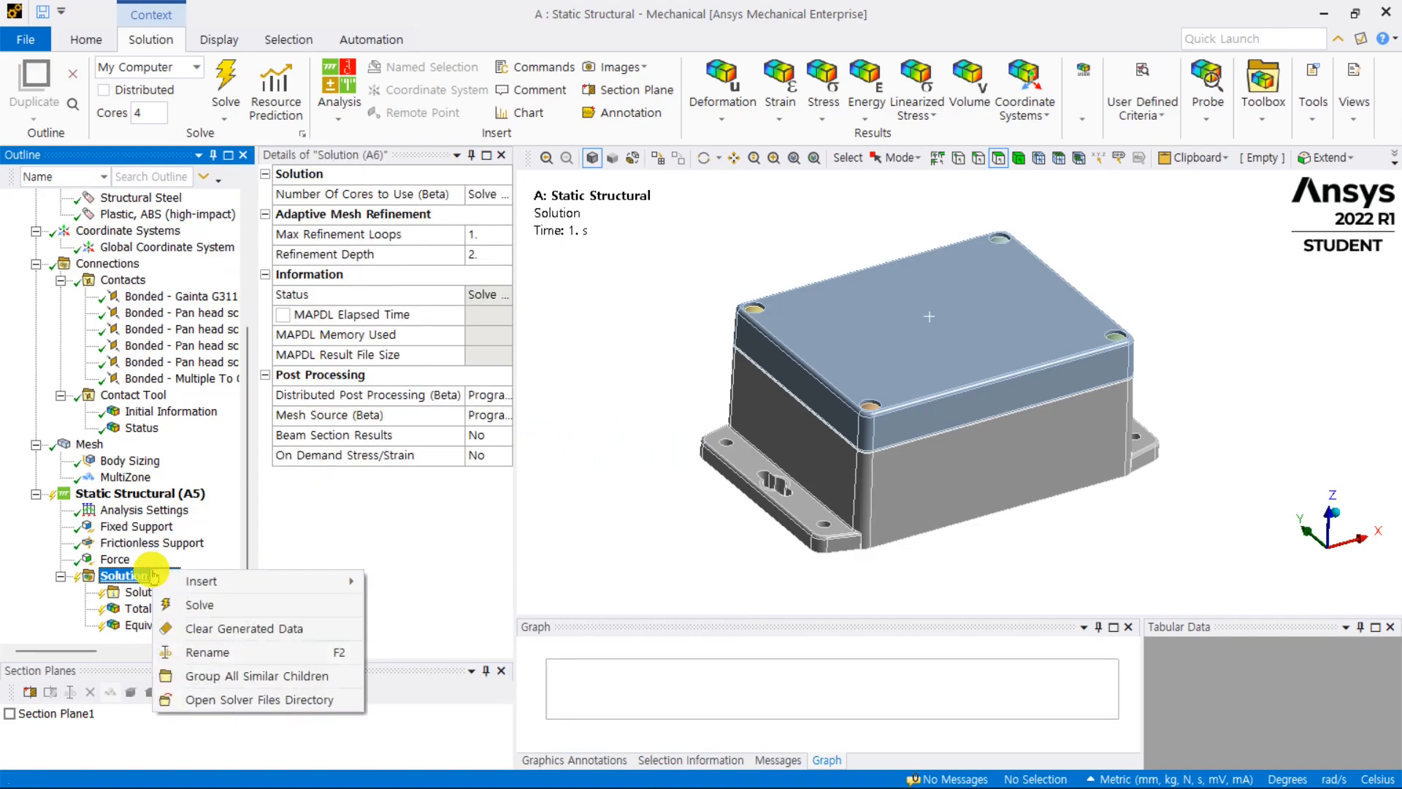
click(247, 606)
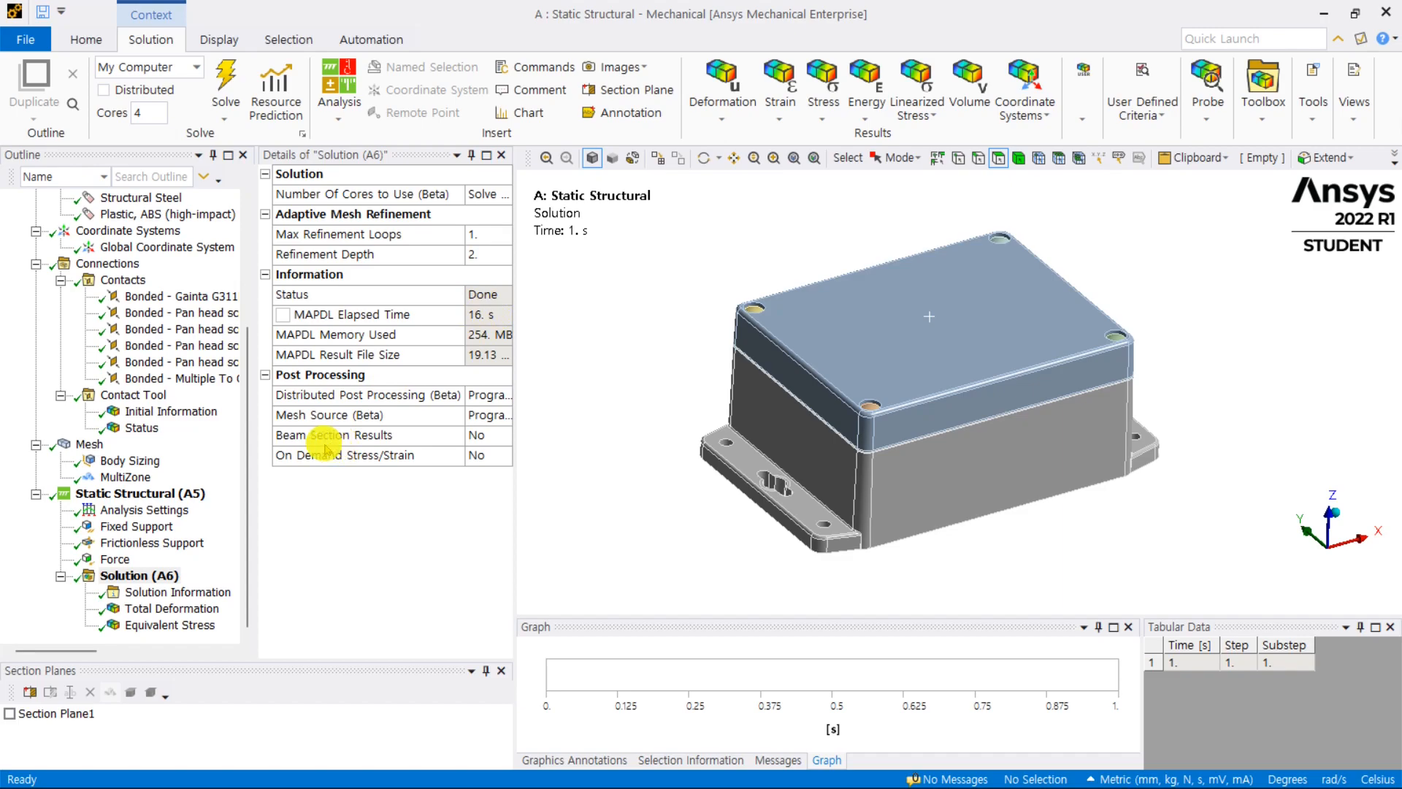
Step: Display the Total Deformation result and turn on the label marking its maximum location on the lid
click(177, 608)
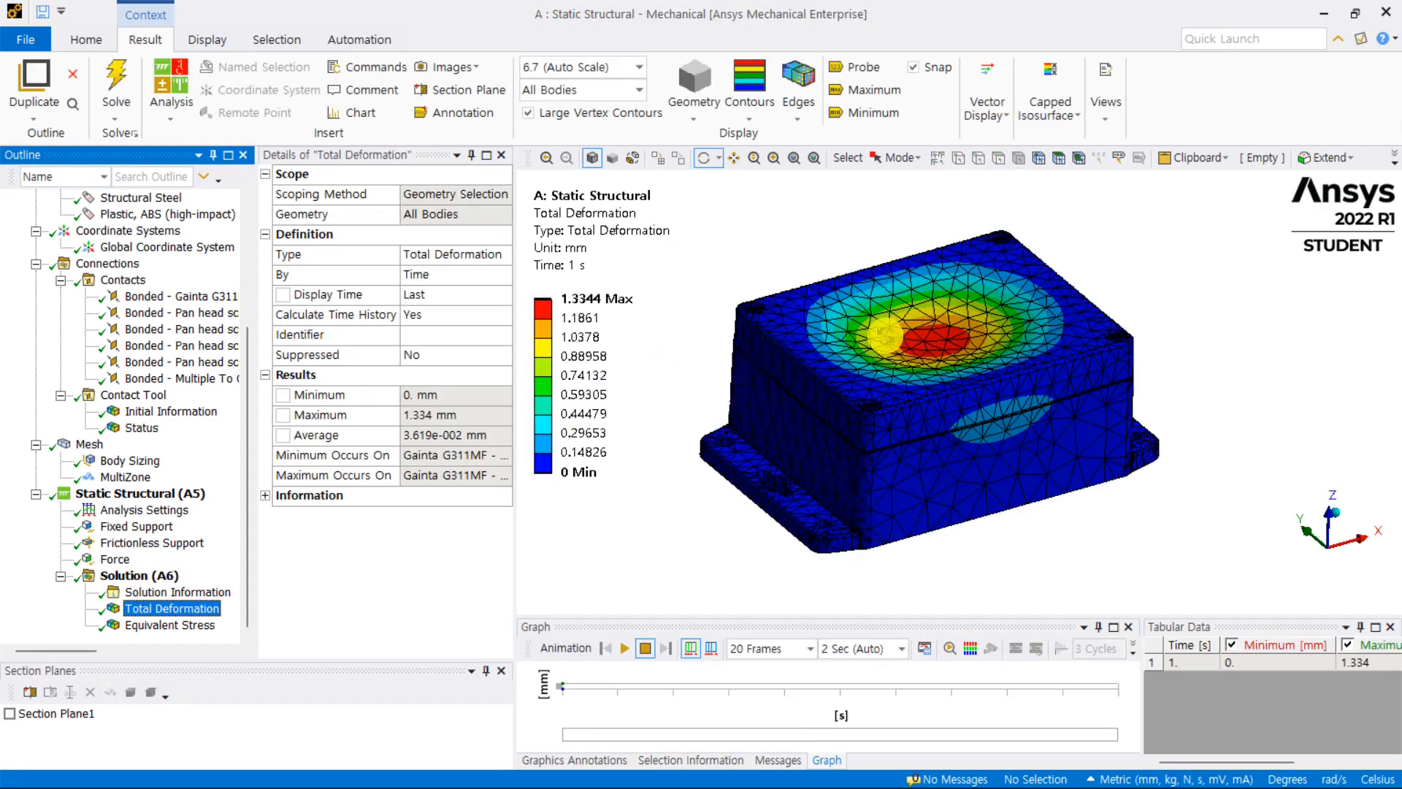
drag(924, 332, 861, 361)
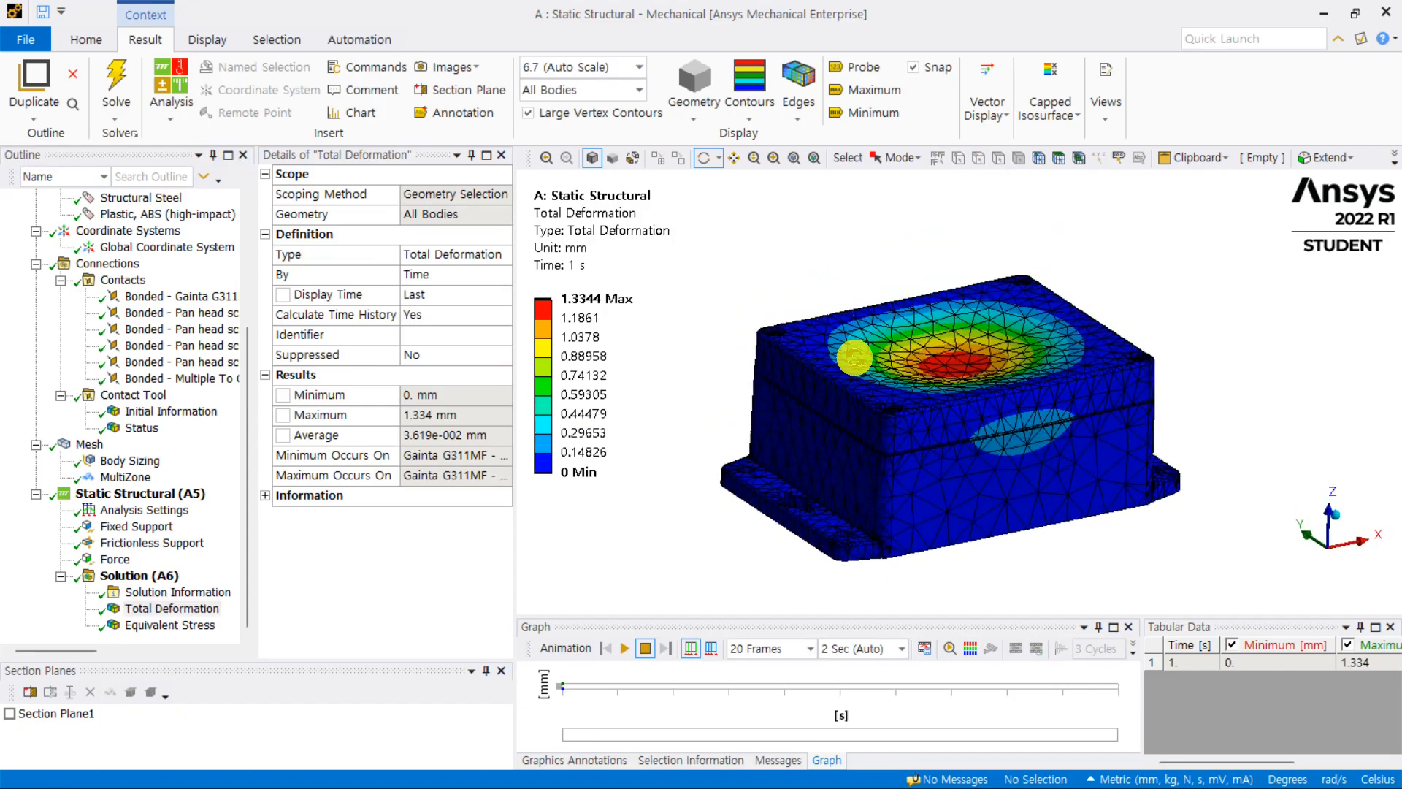
drag(1009, 325, 954, 321)
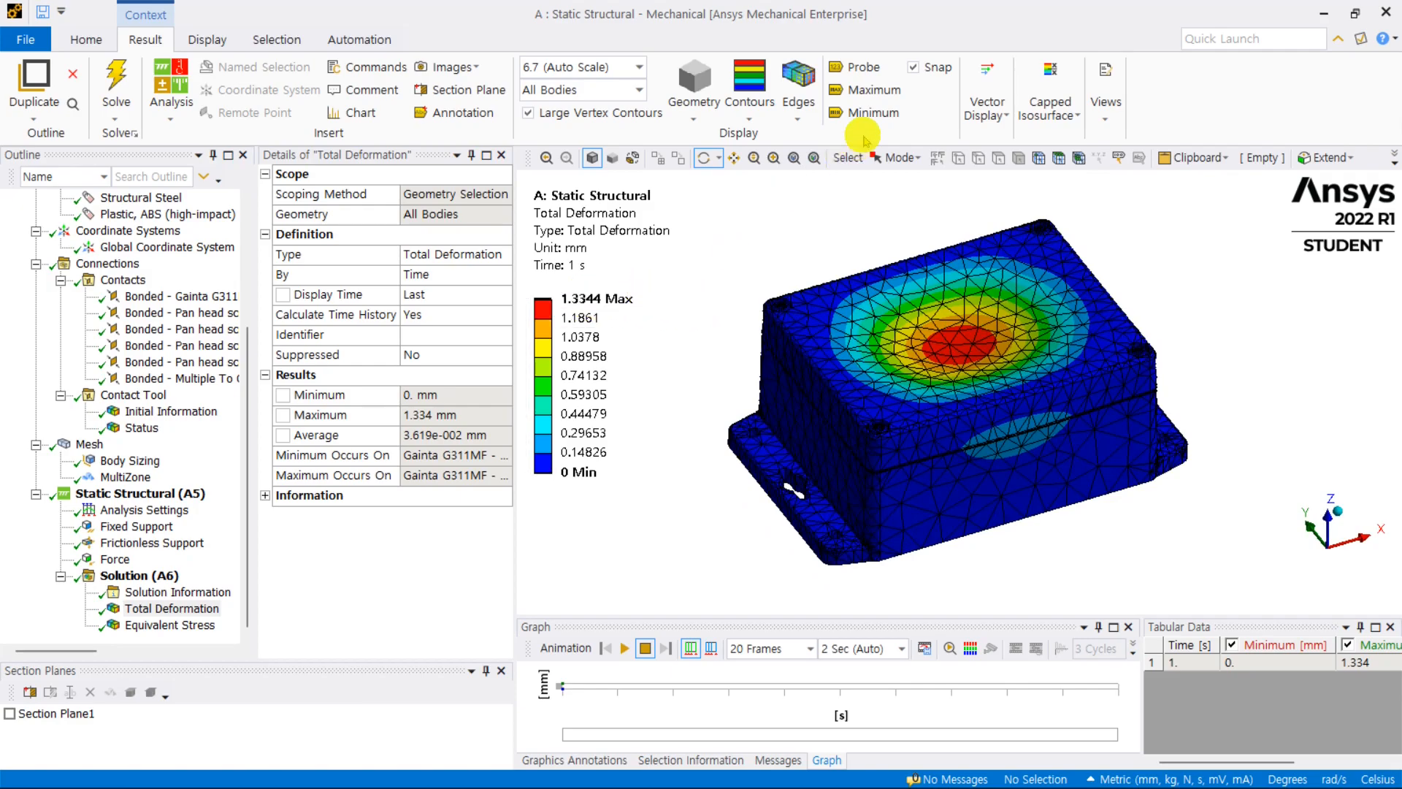
click(888, 94)
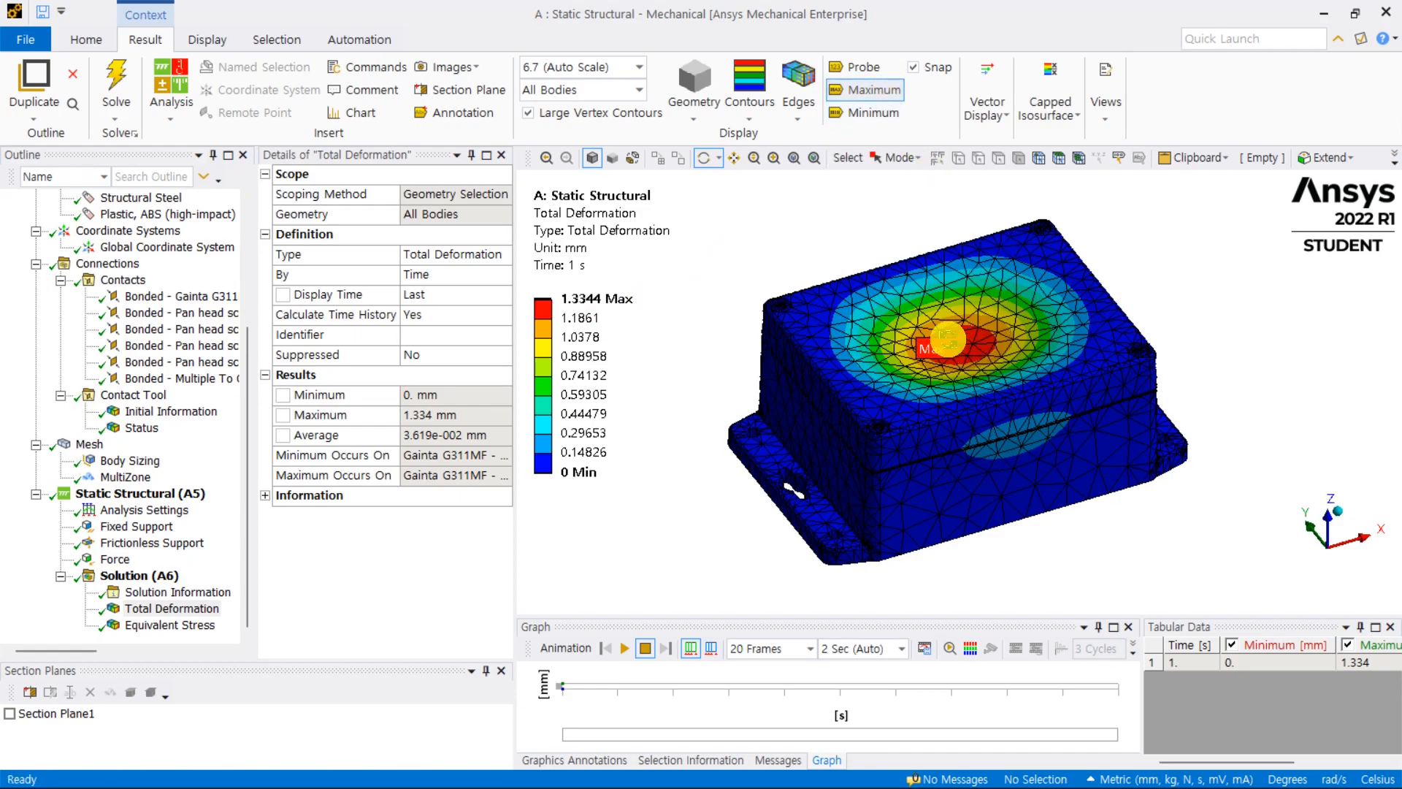
drag(950, 346, 850, 278)
drag(1019, 302, 971, 355)
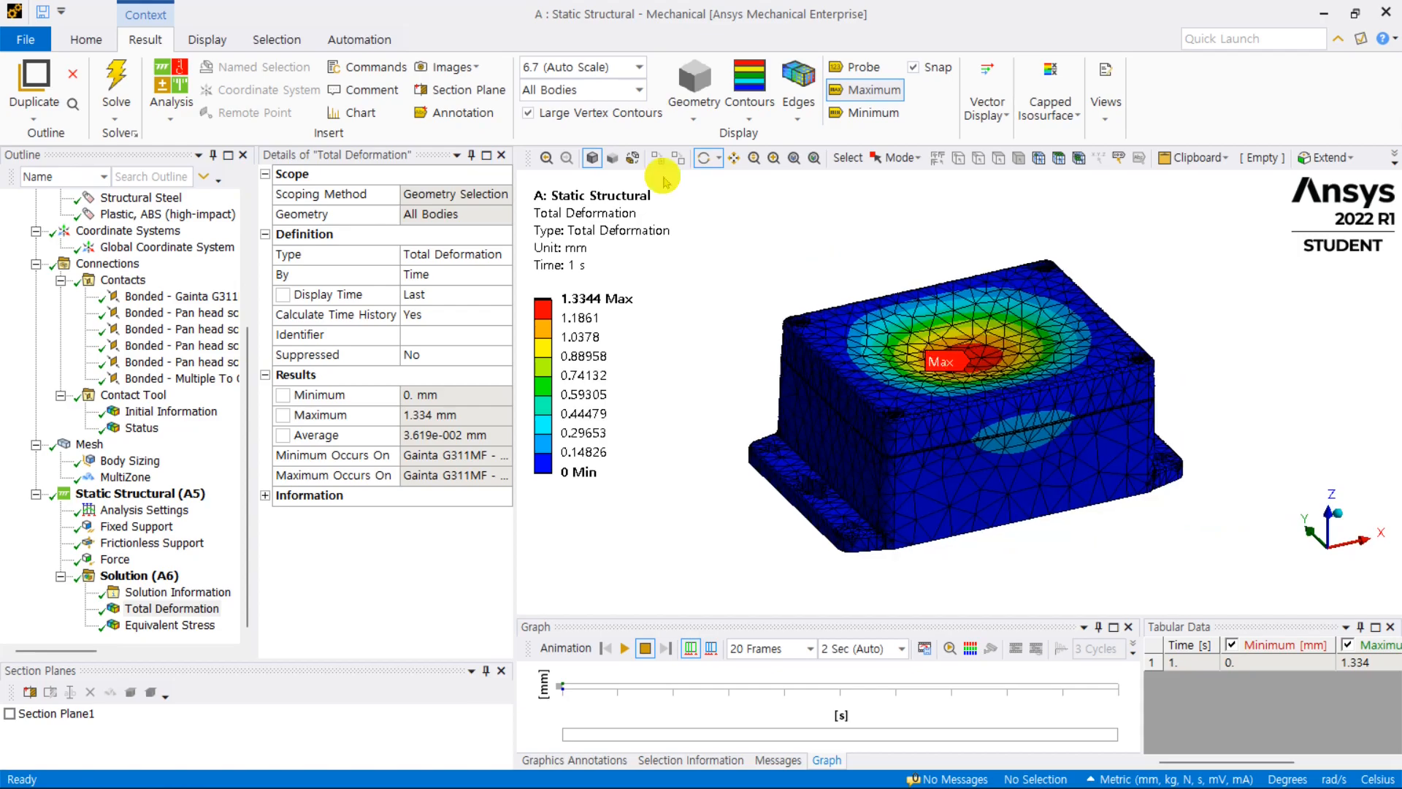
Step: Set the deformation display scale to 1.0 (True Scale) and inspect the lid's deformed shape
click(640, 73)
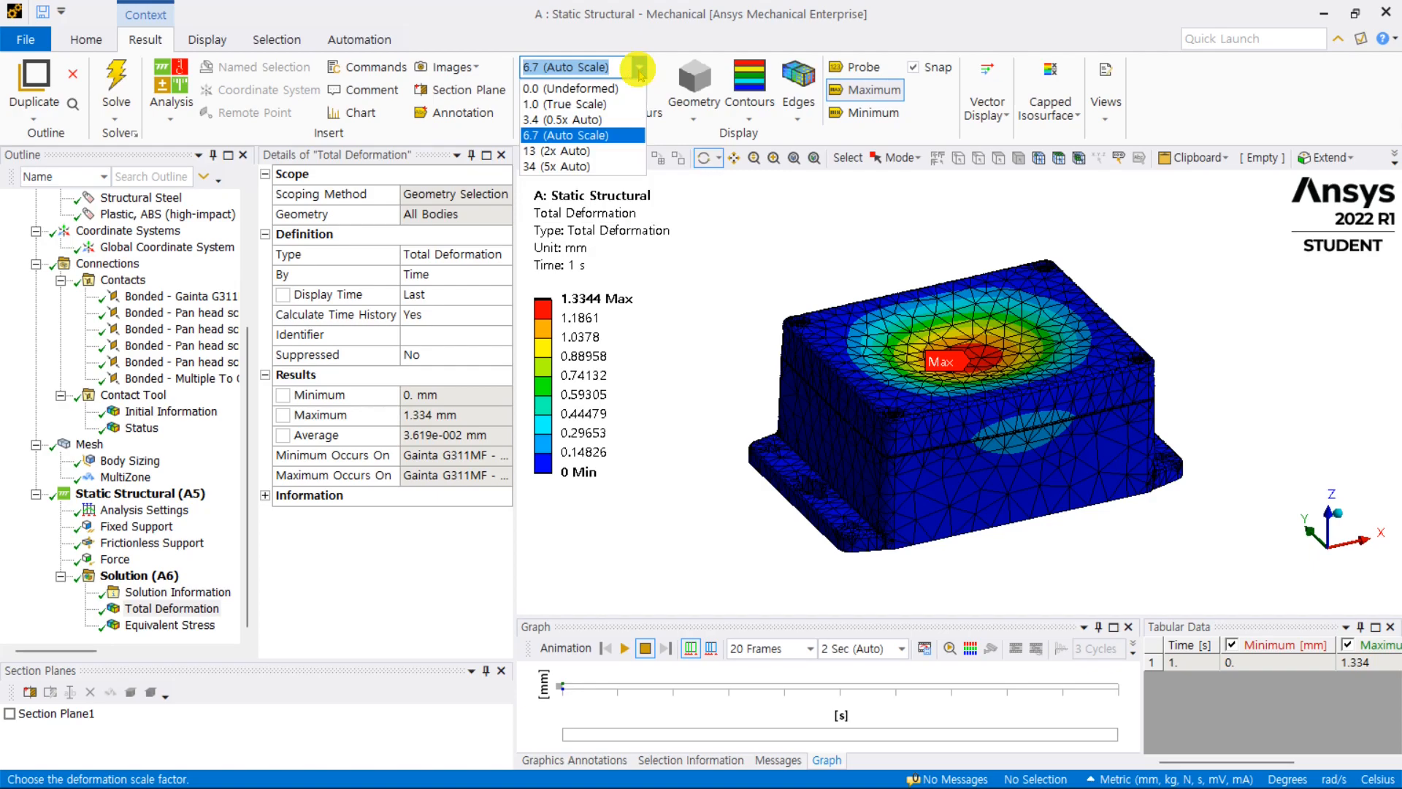
click(628, 110)
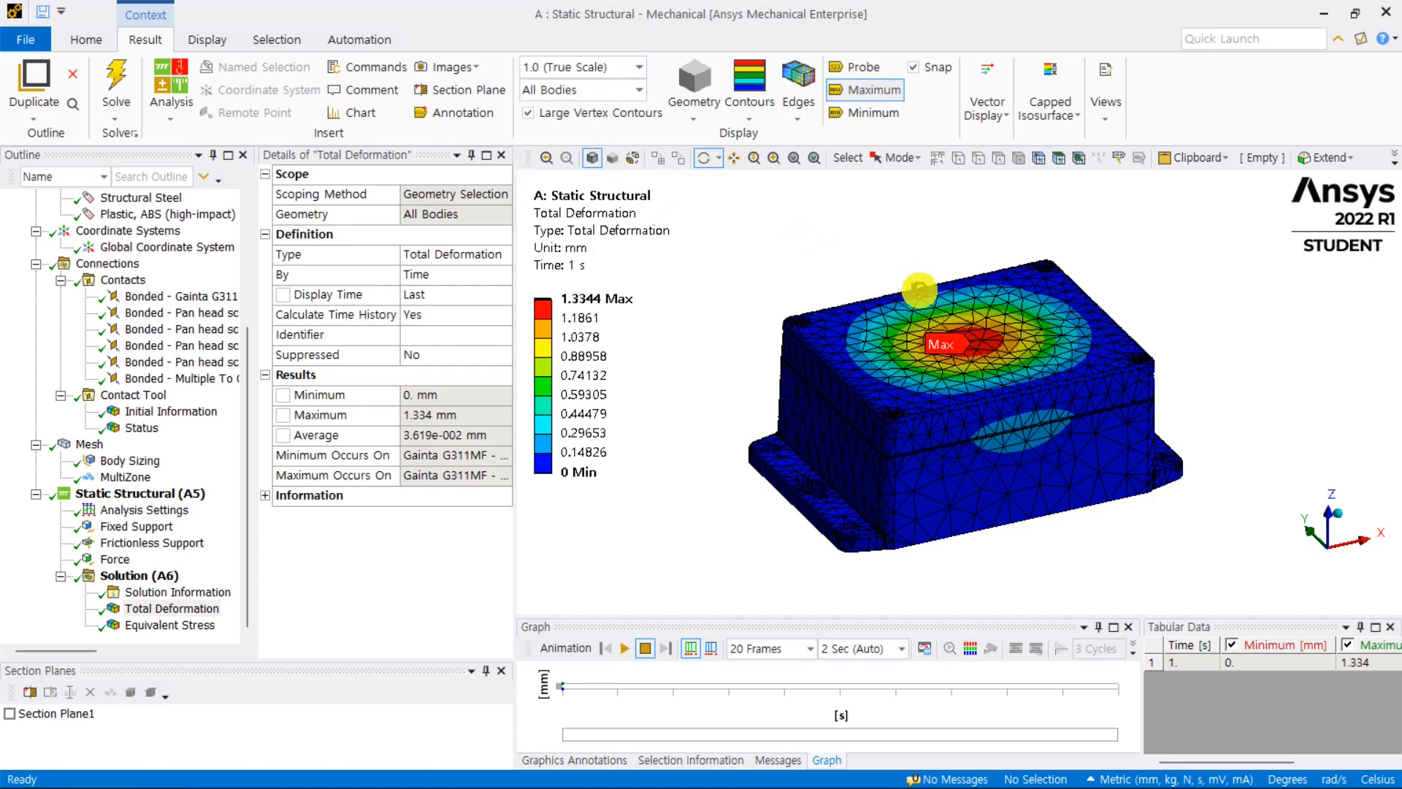
scroll(961, 367, up, 3)
mouse_move(986, 296)
mouse_down()
mouse_move(984, 260)
mouse_move(987, 294)
mouse_up()
scroll(986, 294, down, 3)
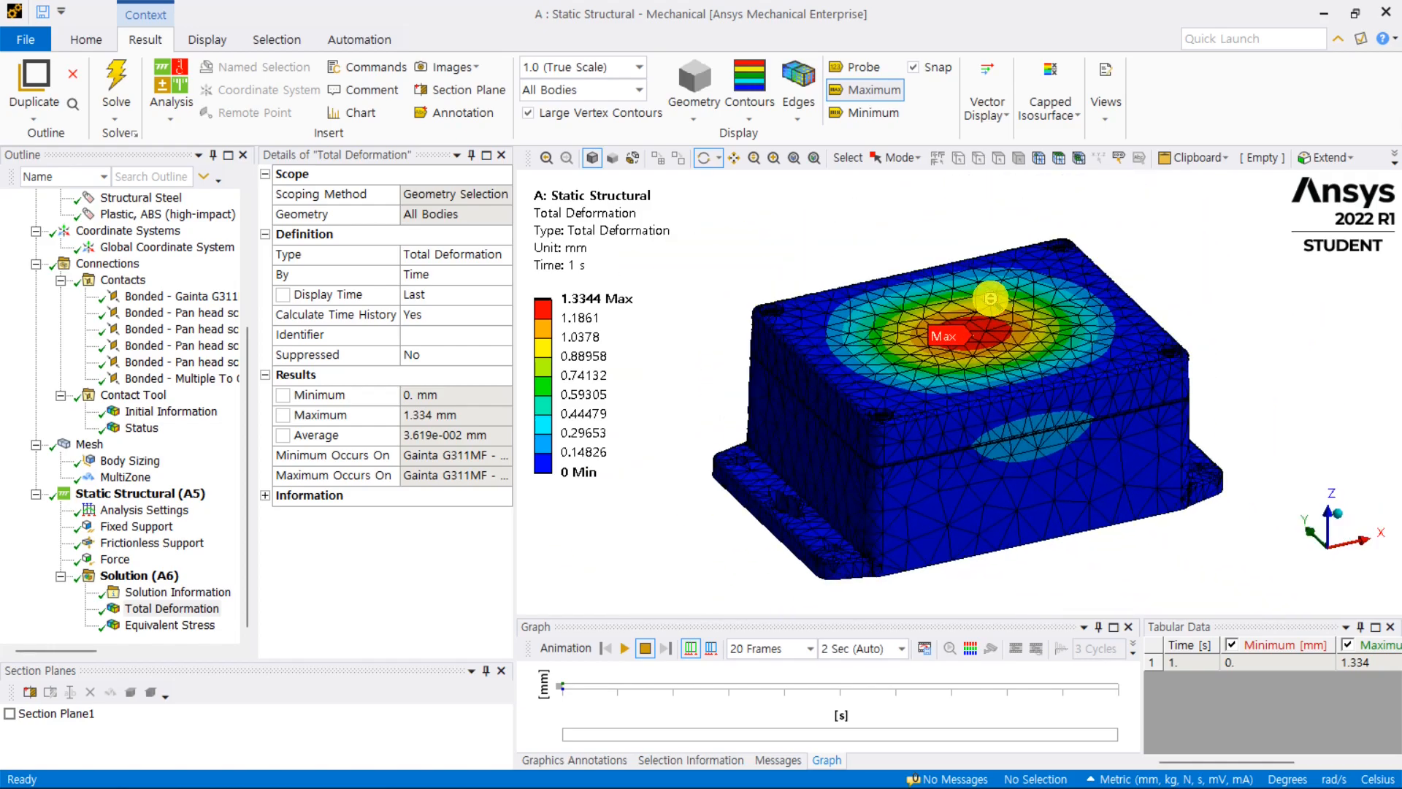
Step: Return the deformation display scale to 6.7 (Auto Scale)
click(639, 66)
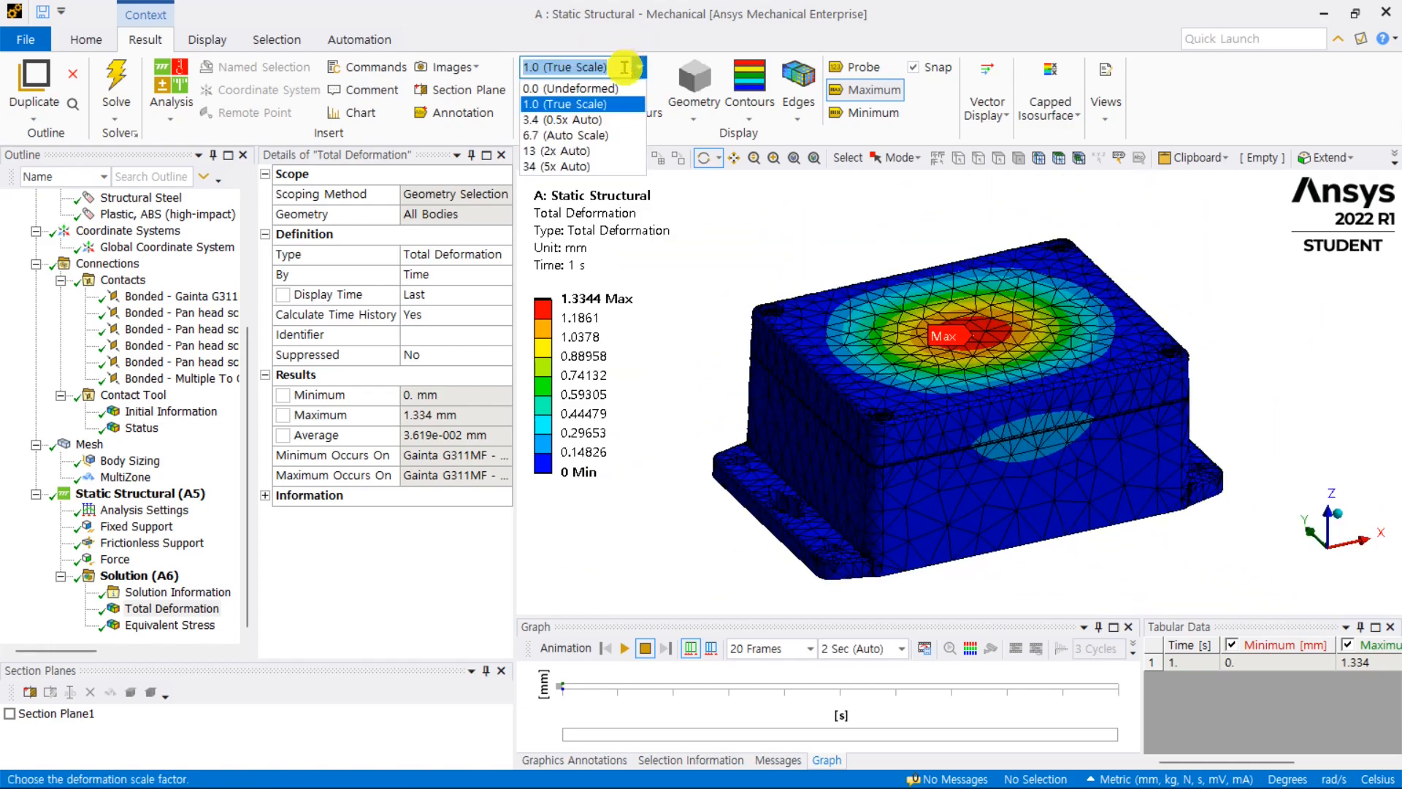
click(565, 135)
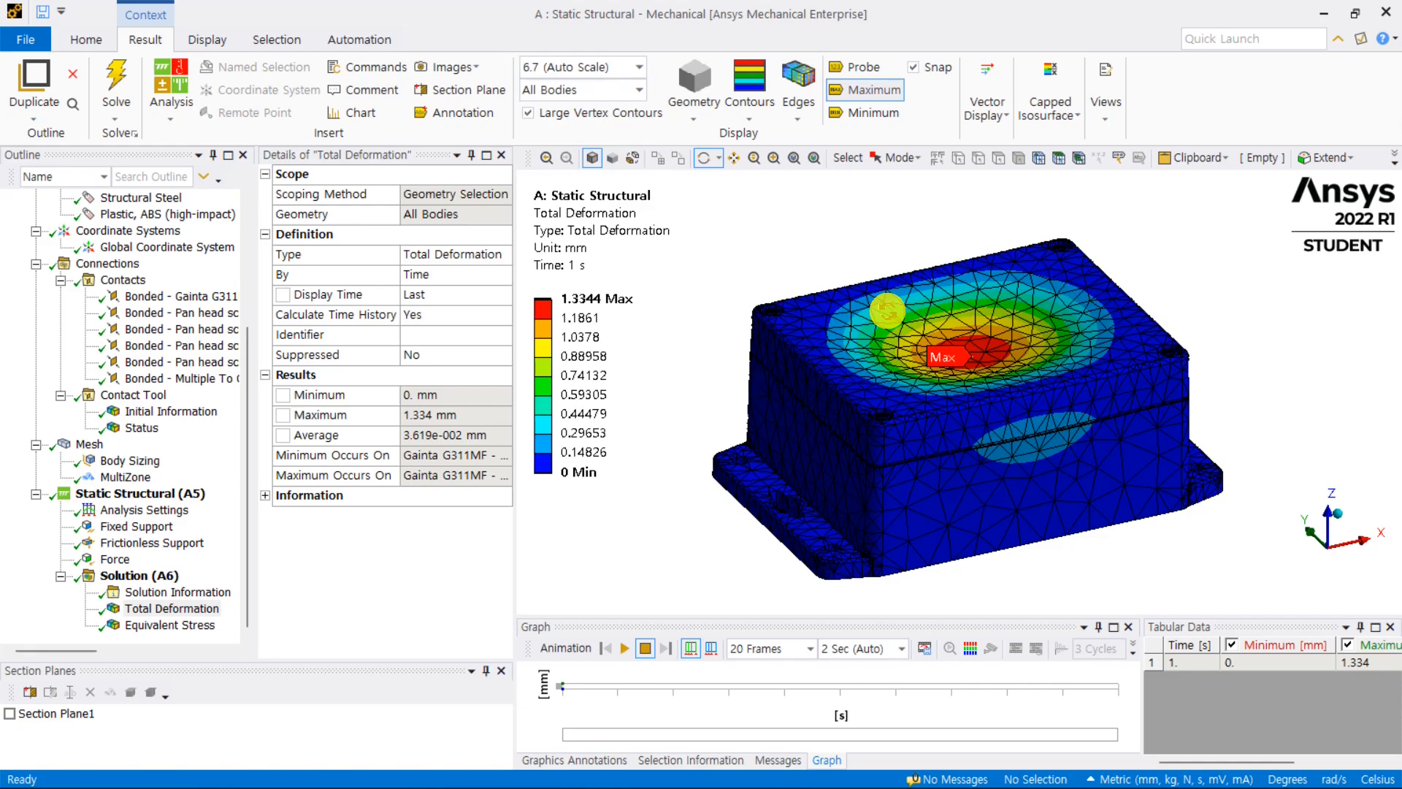
drag(974, 305, 965, 312)
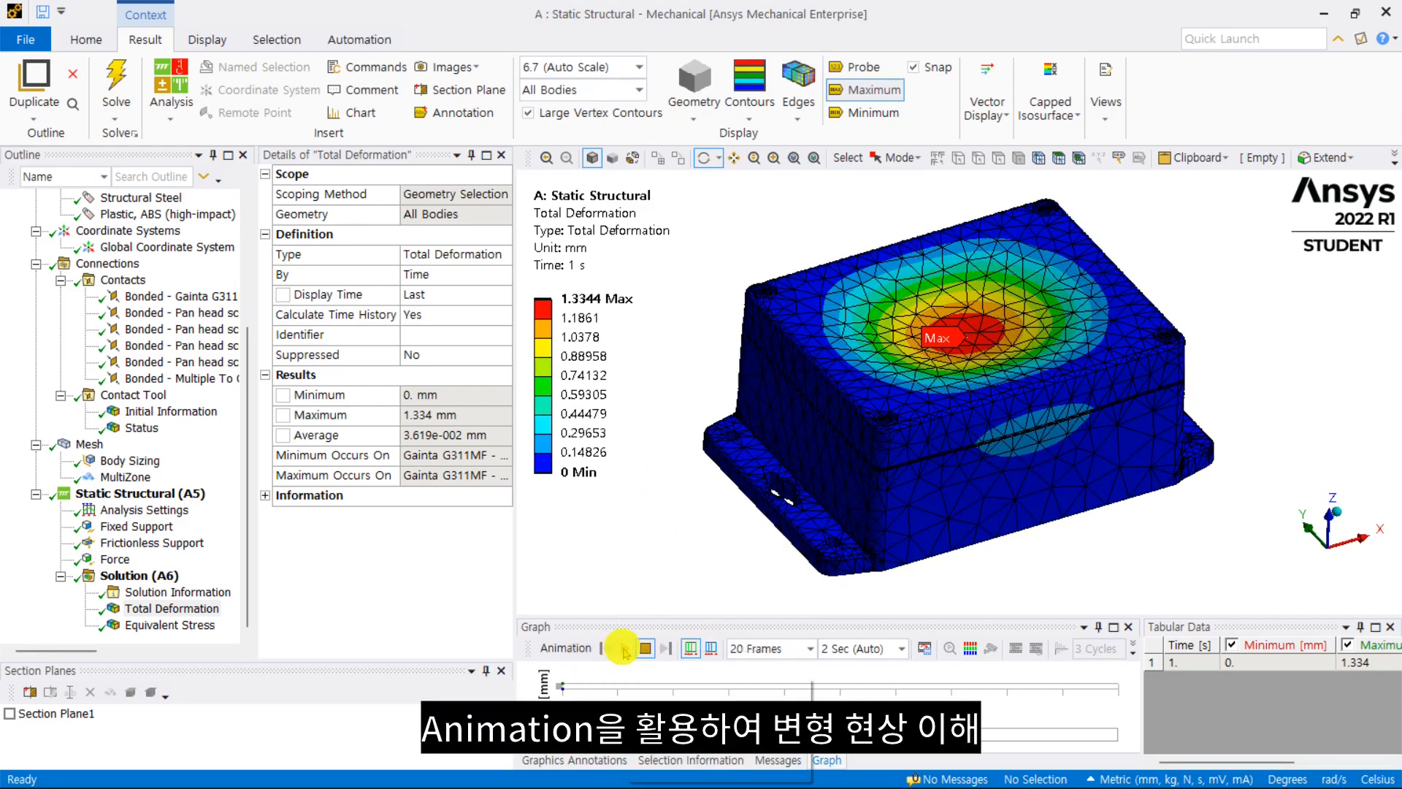
Step: Play the Total Deformation animation, examine the enclosure from several angles, and stop the playback
click(624, 649)
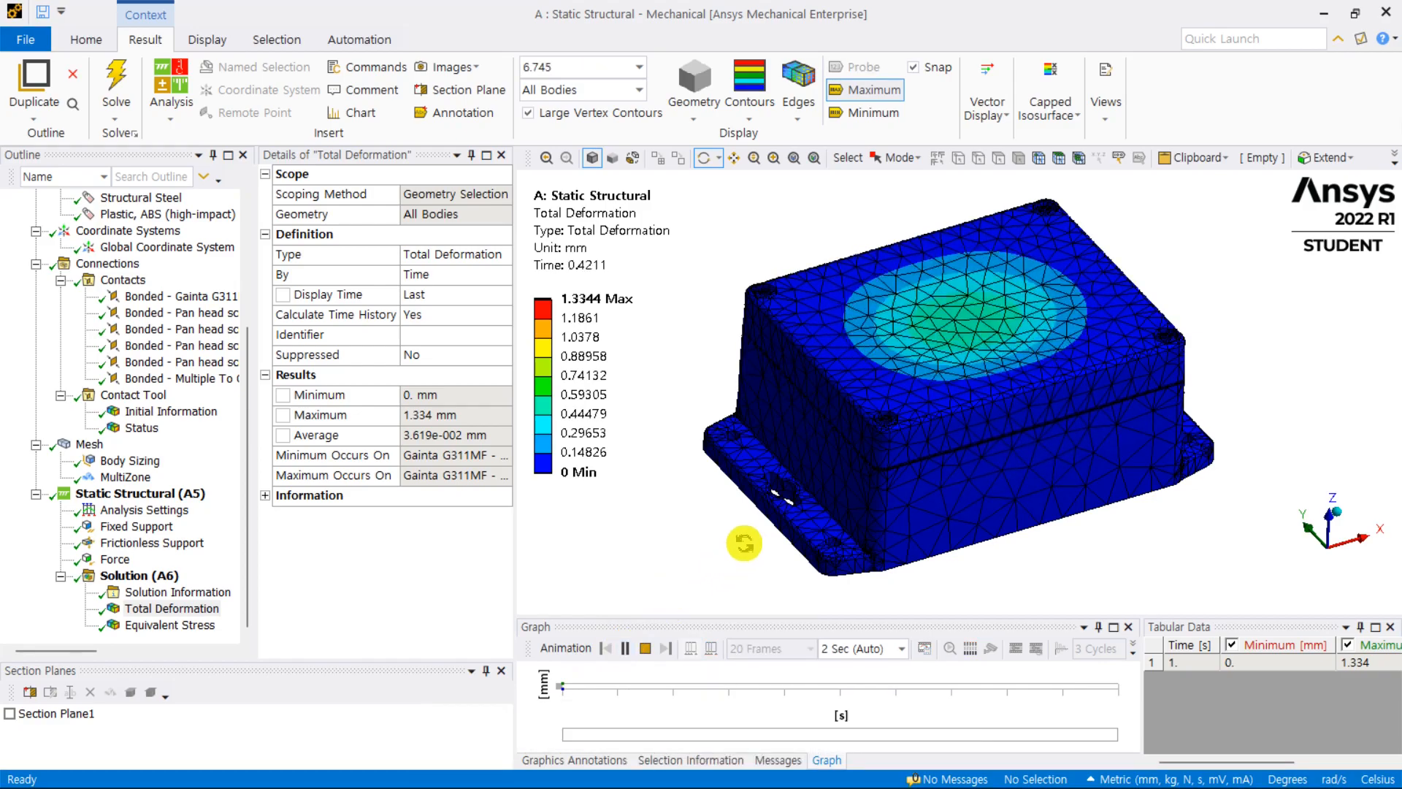
drag(981, 280, 1000, 321)
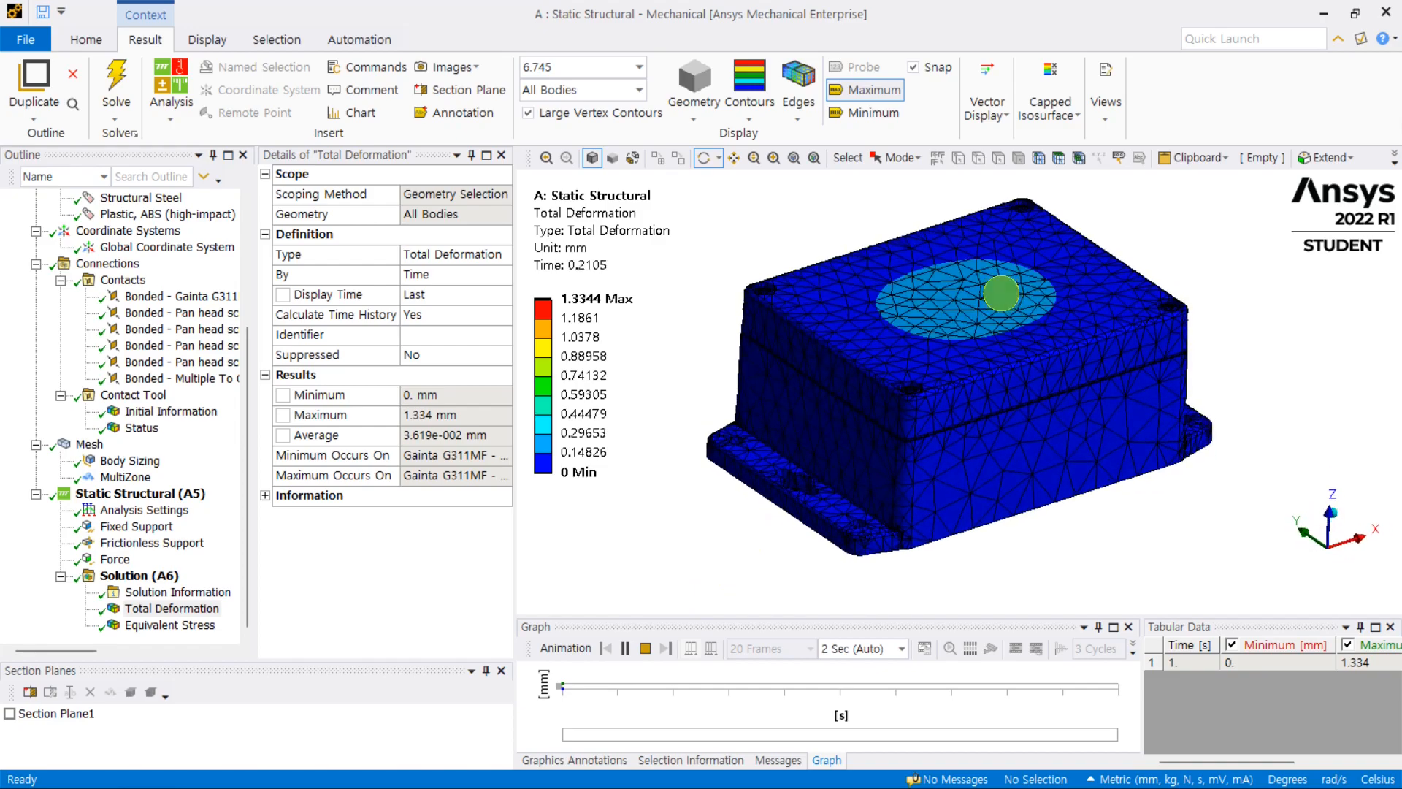
drag(973, 244, 1120, 285)
drag(1046, 283, 766, 409)
click(645, 649)
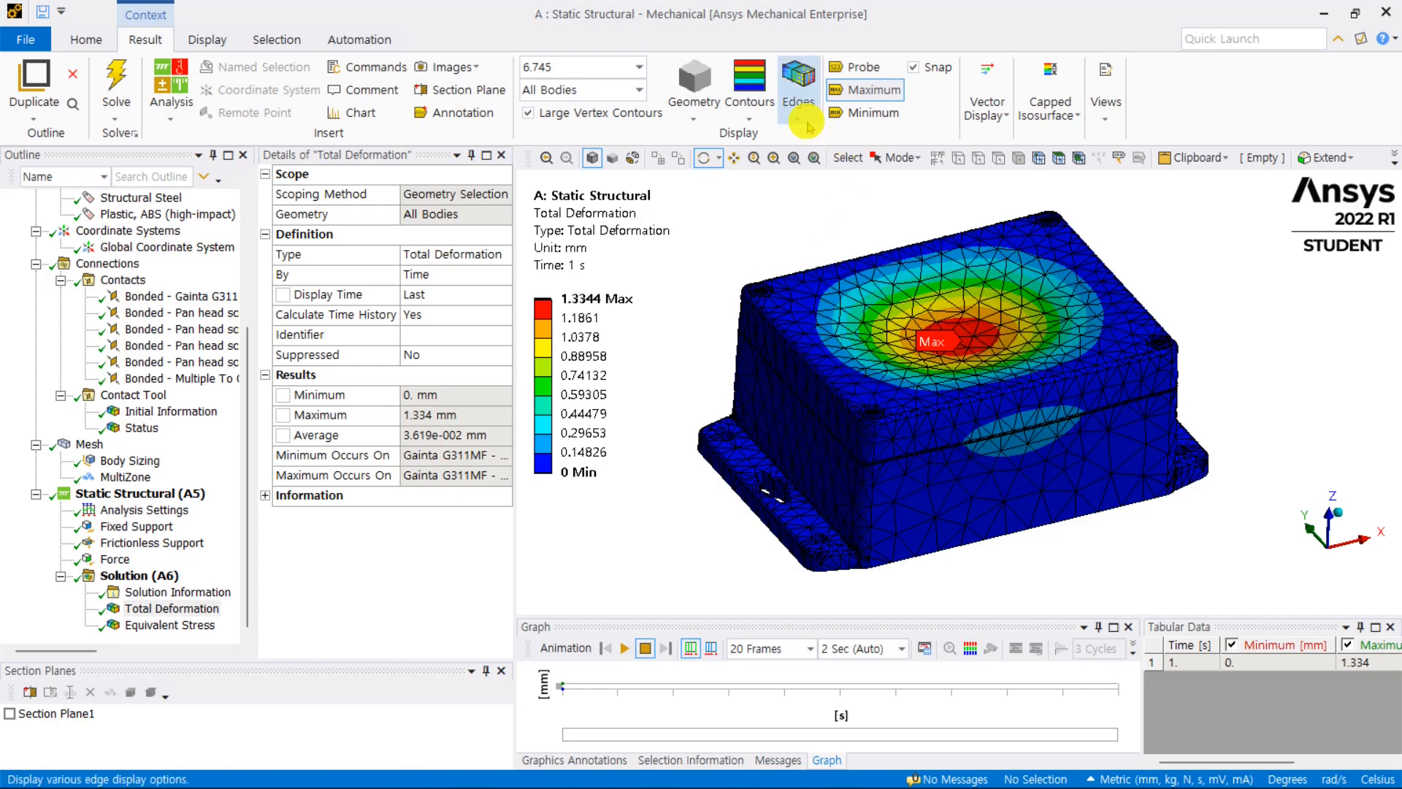
Step: Hide the mesh edges on the Total Deformation plot with the No WireFrame option
click(809, 128)
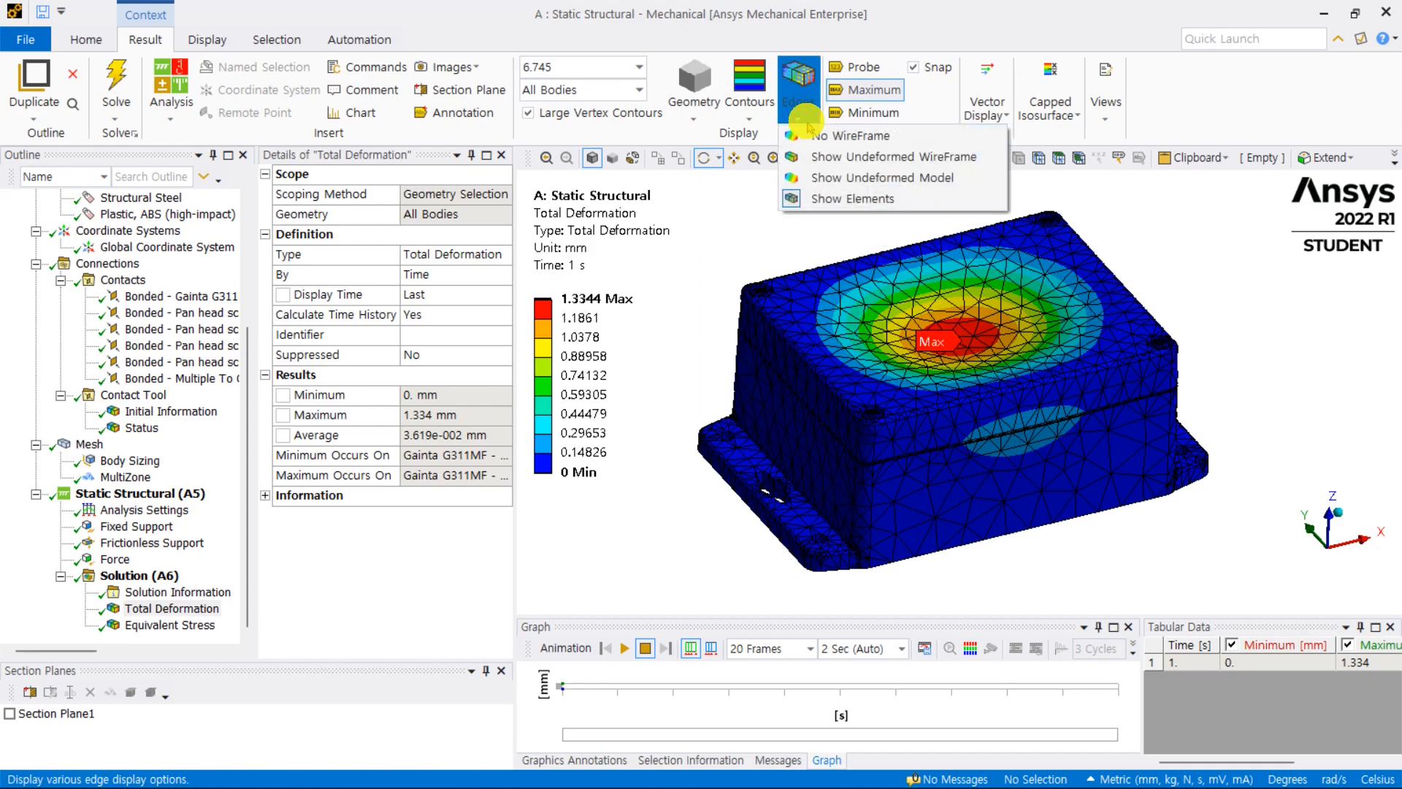
click(915, 134)
mouse_move(938, 294)
mouse_down()
mouse_move(942, 160)
mouse_move(931, 206)
mouse_move(955, 310)
mouse_move(950, 278)
mouse_up()
drag(869, 303, 895, 326)
drag(827, 359, 863, 278)
click(869, 113)
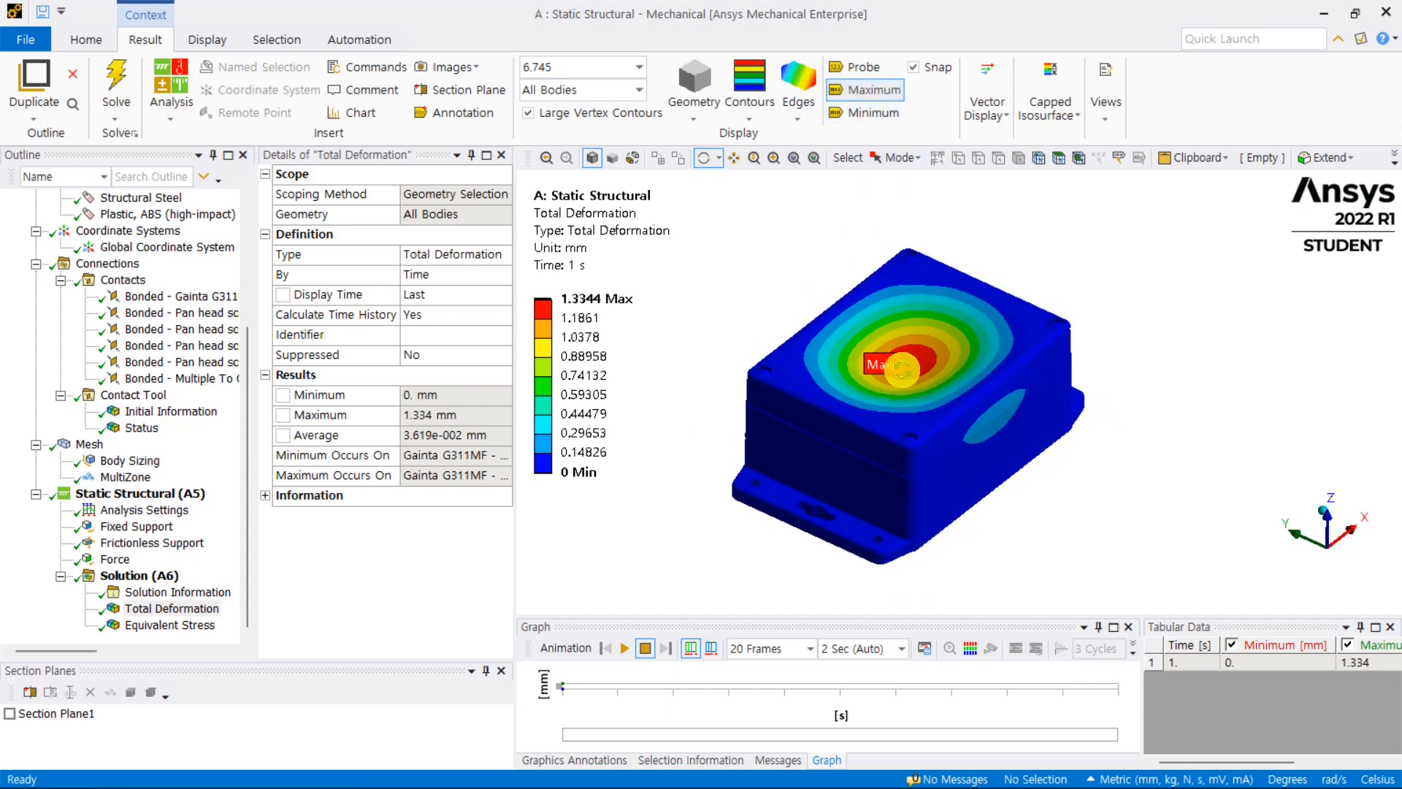
Step: Align the view with the Z axis and create a section plane across the enclosure's width through the middle of the lid
drag(917, 358, 996, 388)
drag(994, 333, 902, 371)
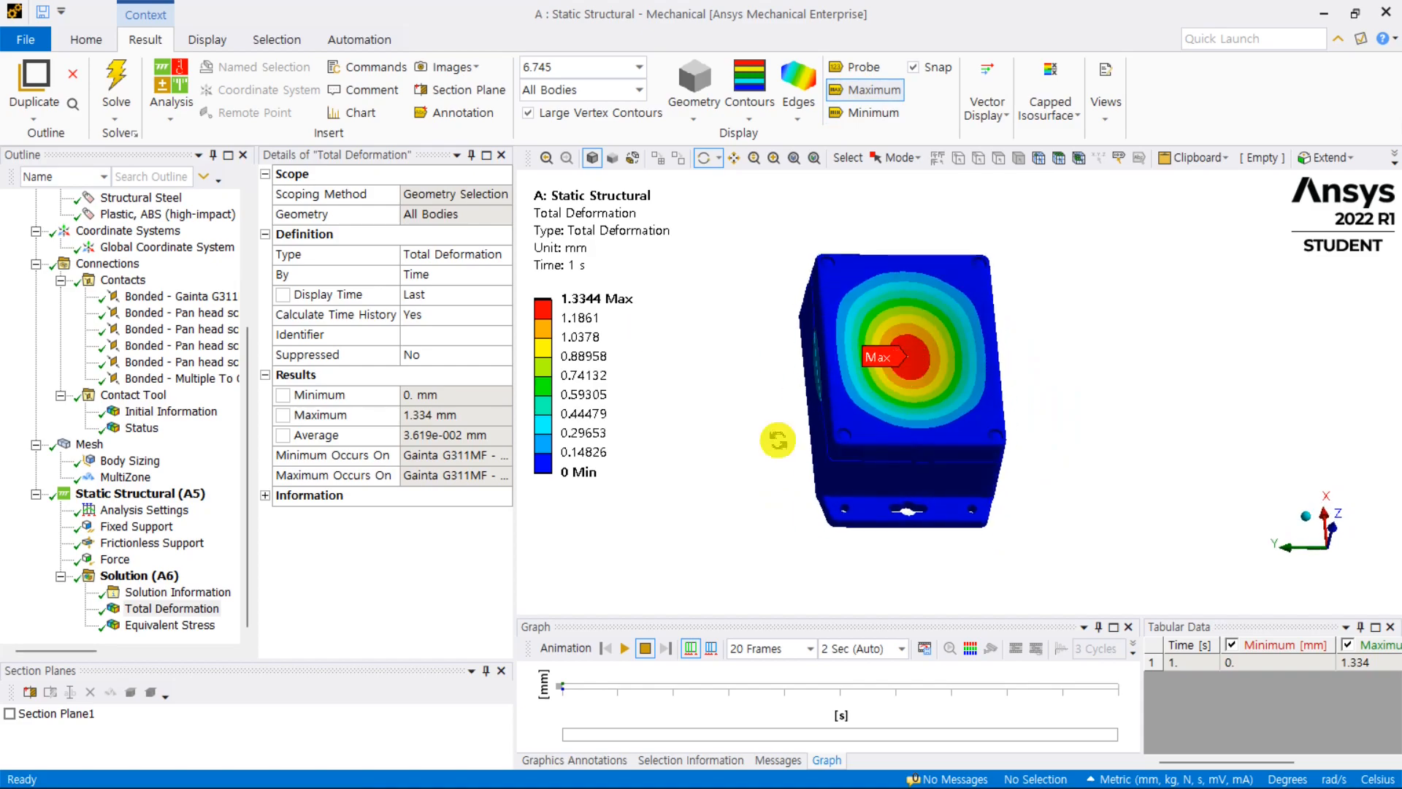
drag(816, 409, 859, 382)
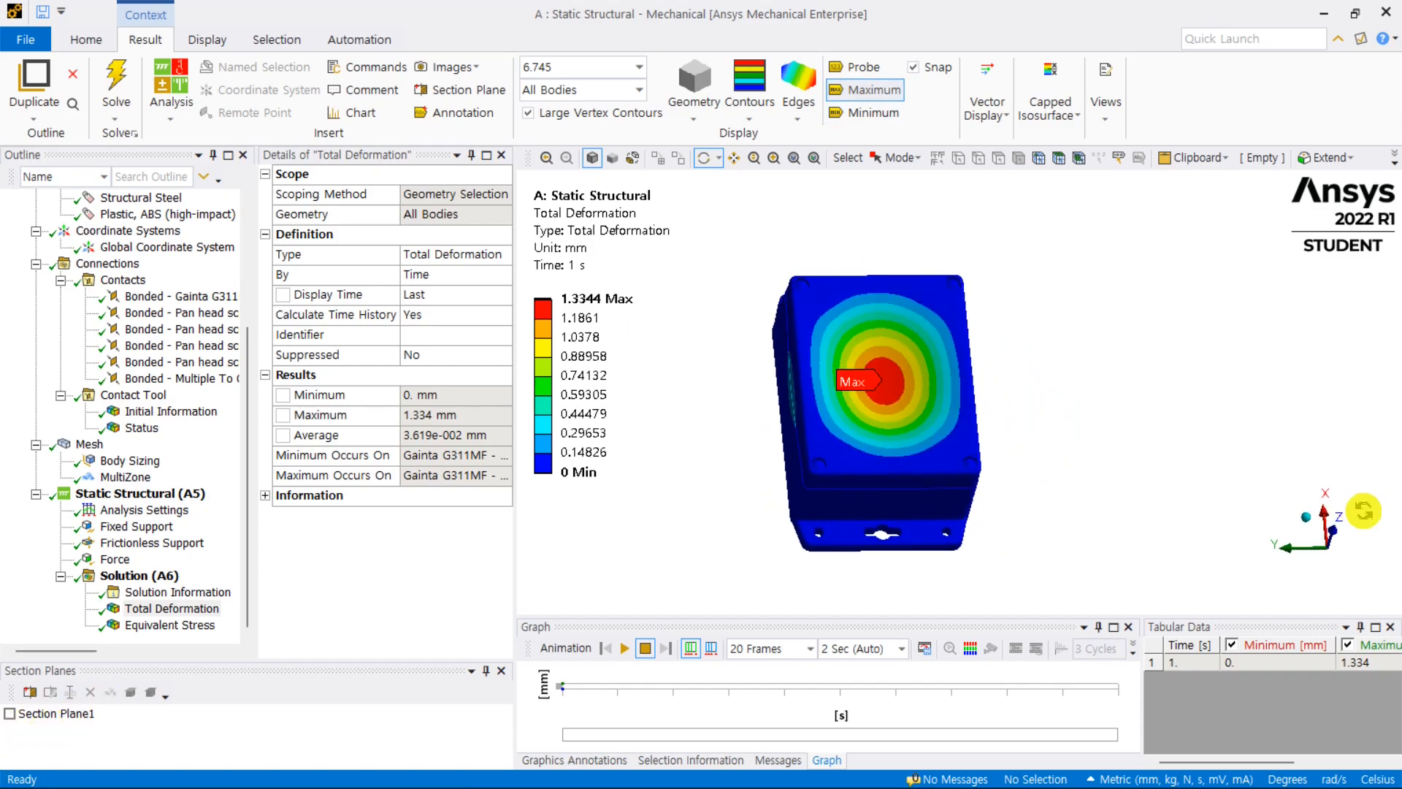
click(1341, 539)
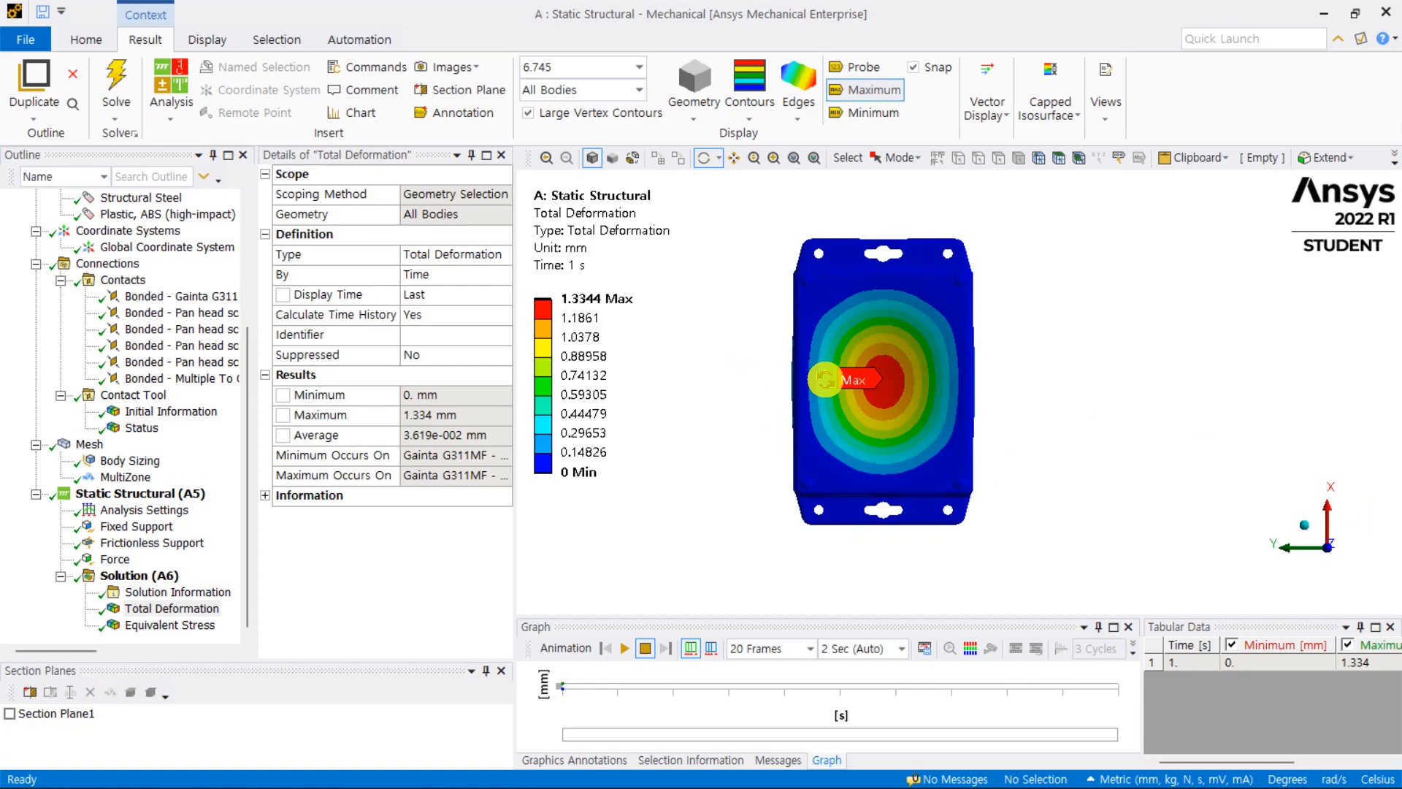
click(30, 692)
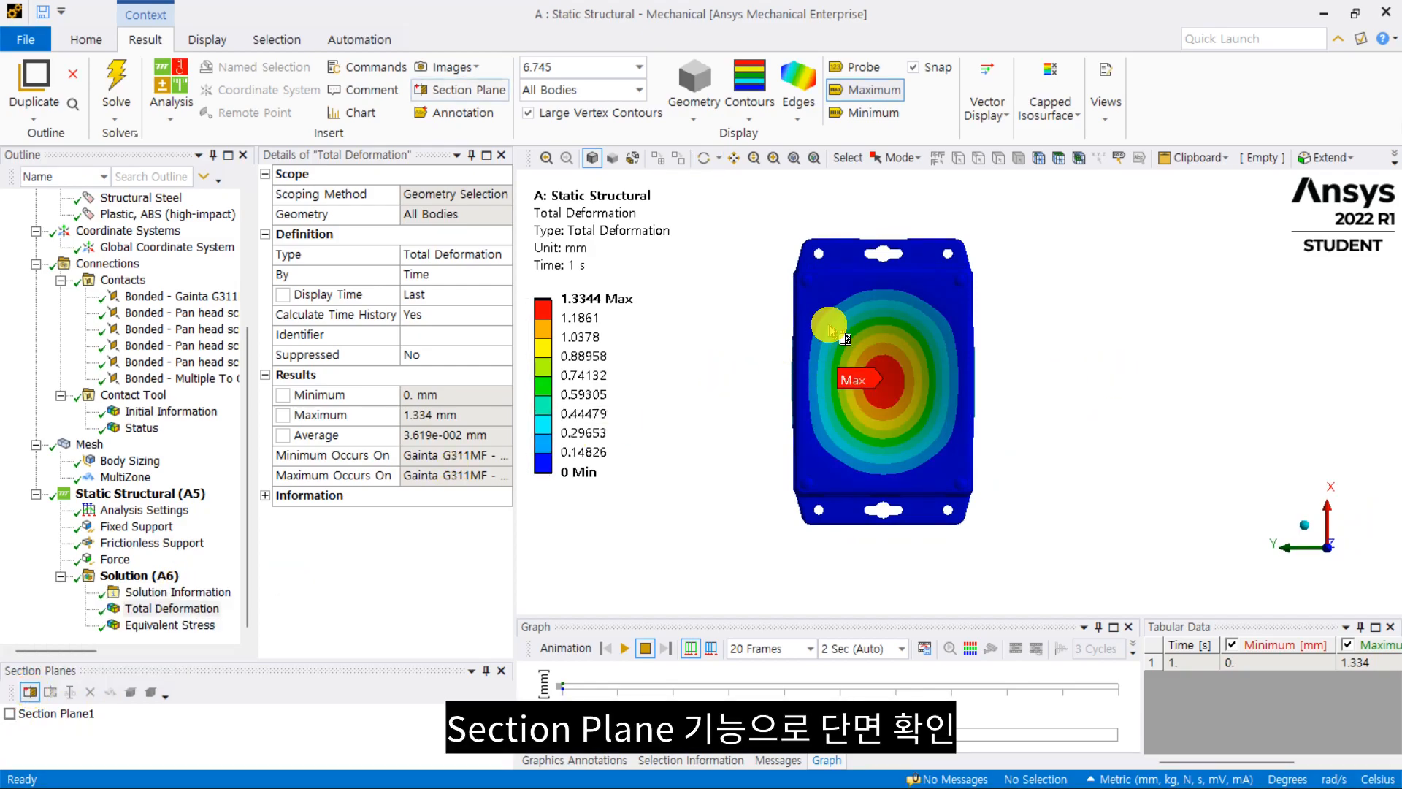
drag(792, 382, 983, 381)
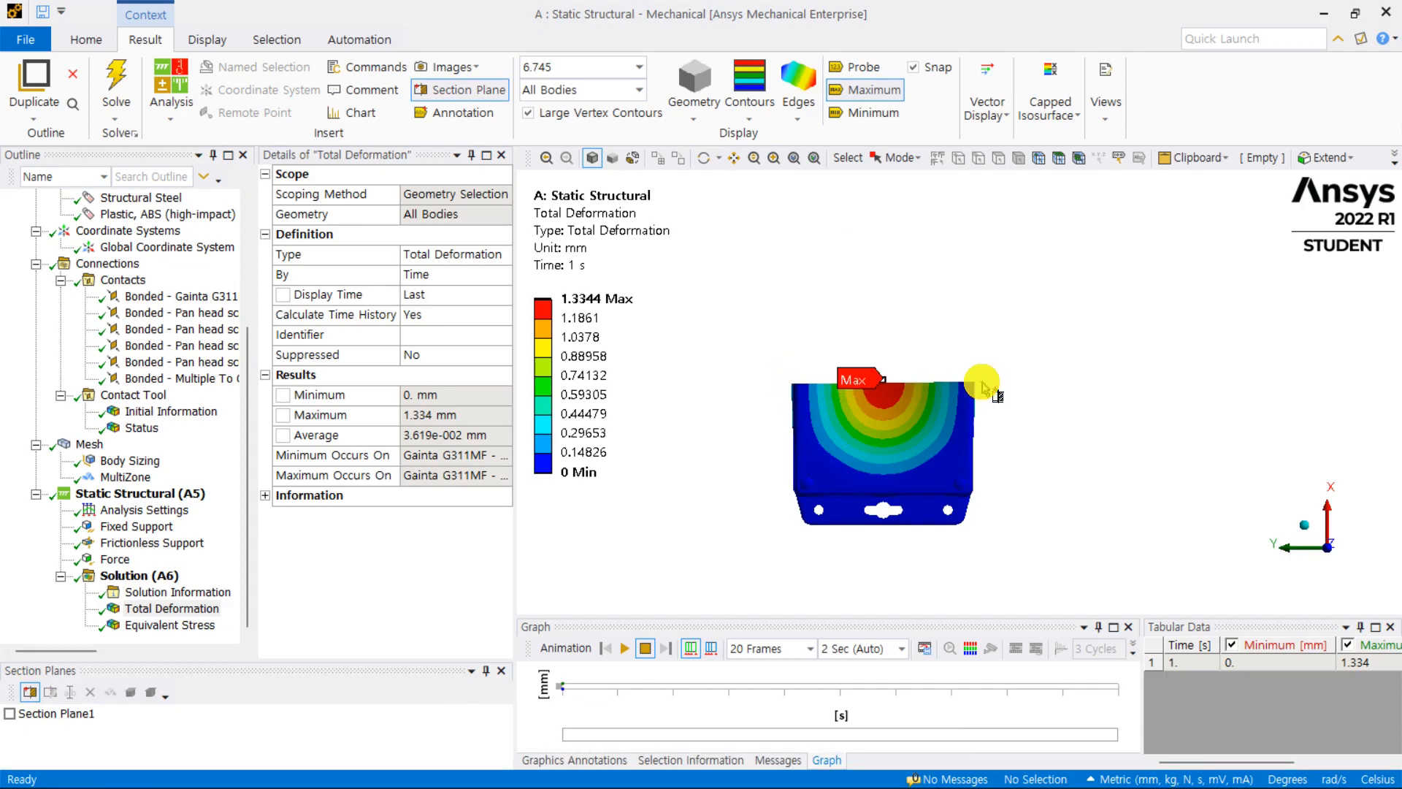
Step: Edit Section Plane2 to flip the cut so the half of the enclosure on the positive X side is shown
click(22, 729)
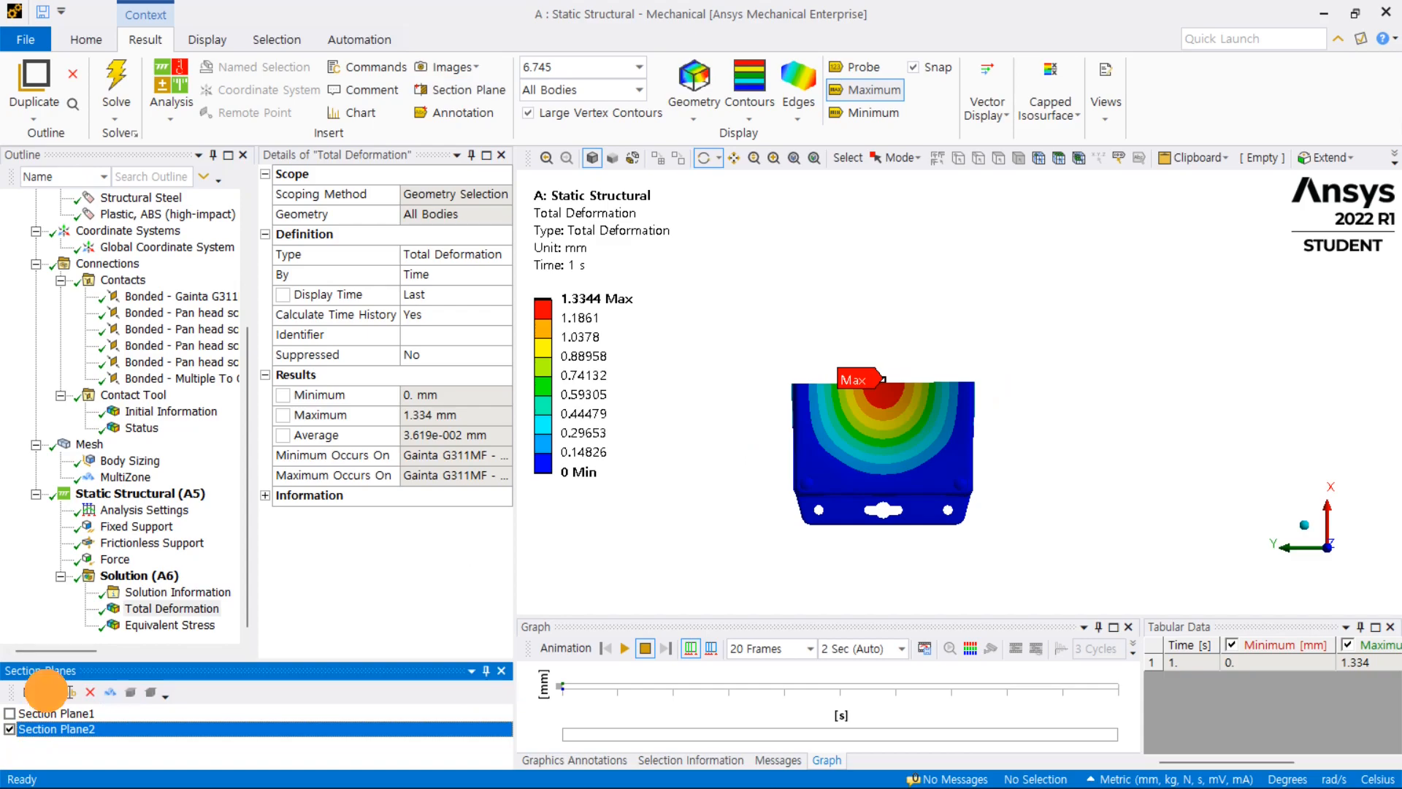
click(886, 329)
drag(887, 385, 891, 385)
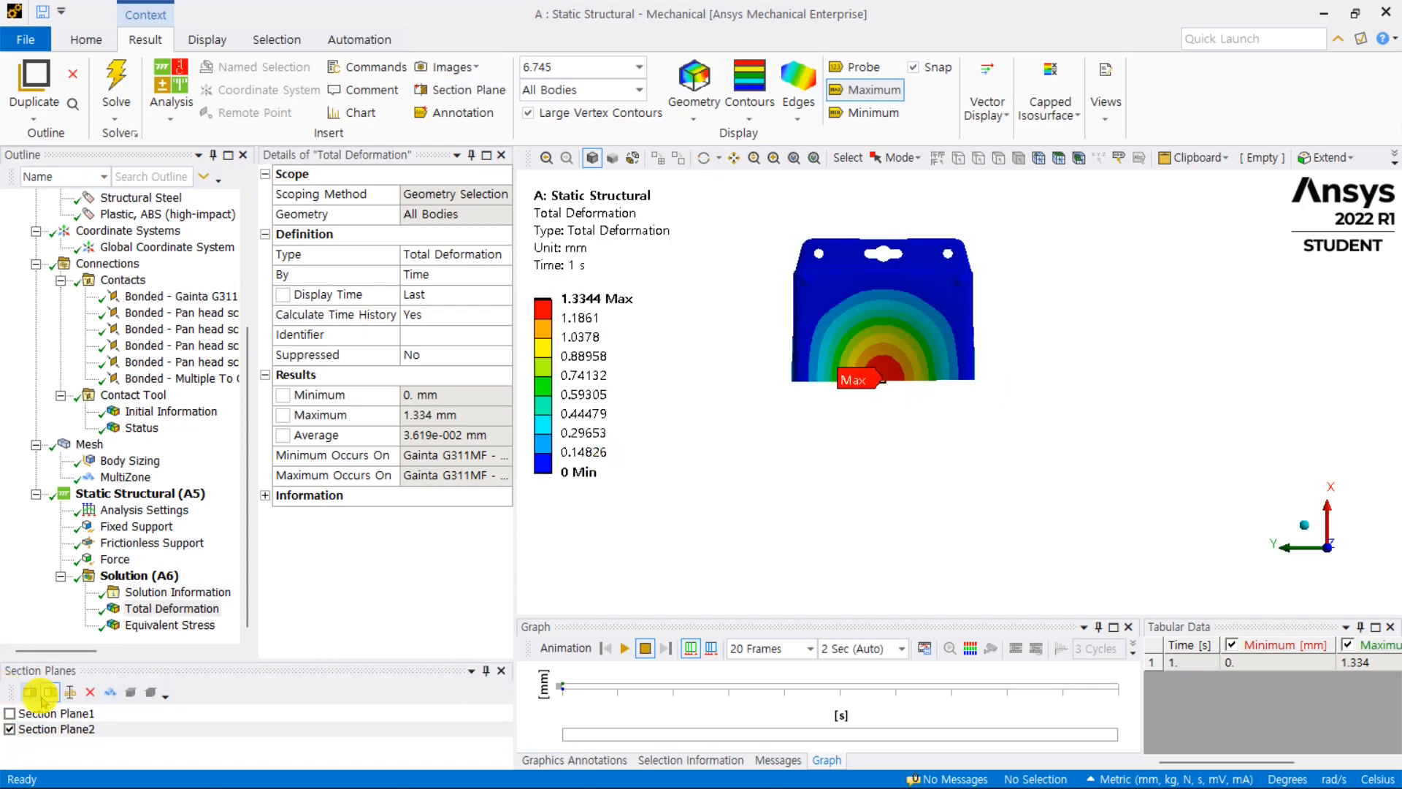
Step: Animate the deformation of the sectioned enclosure, examine the lid and side walls at the cut from several angles, and stop the playback
middle_drag(939, 406, 941, 336)
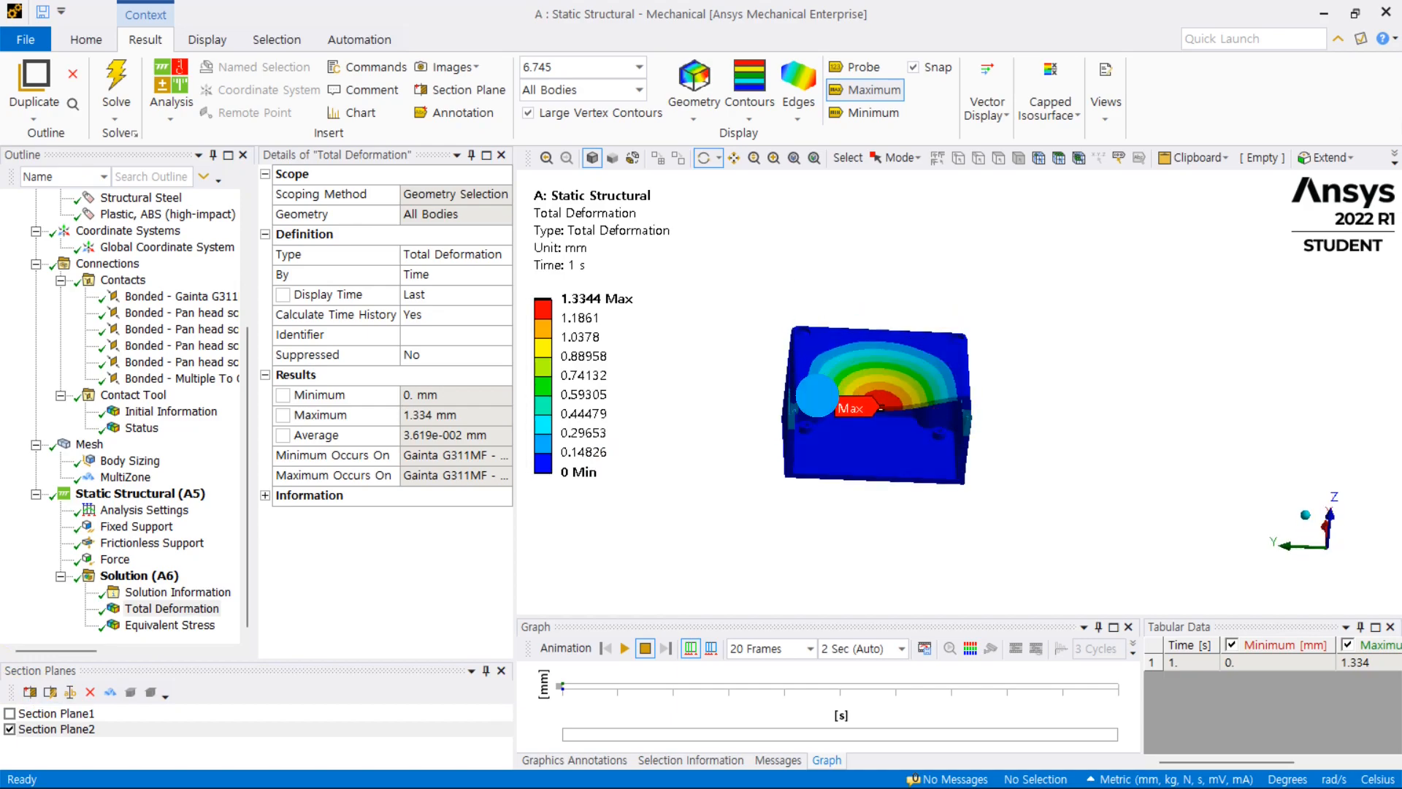
right_drag(782, 423, 854, 424)
middle_drag(947, 358, 930, 394)
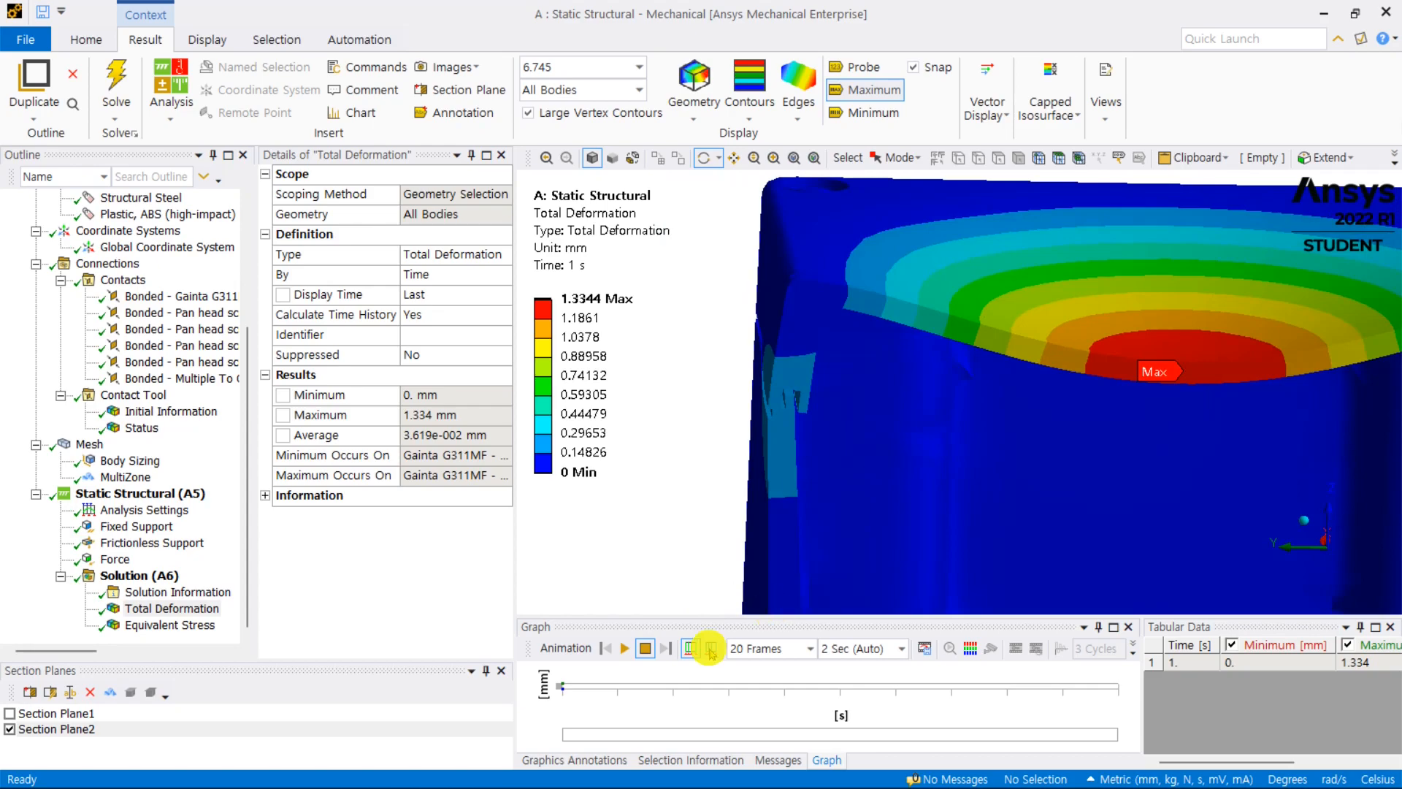
click(621, 649)
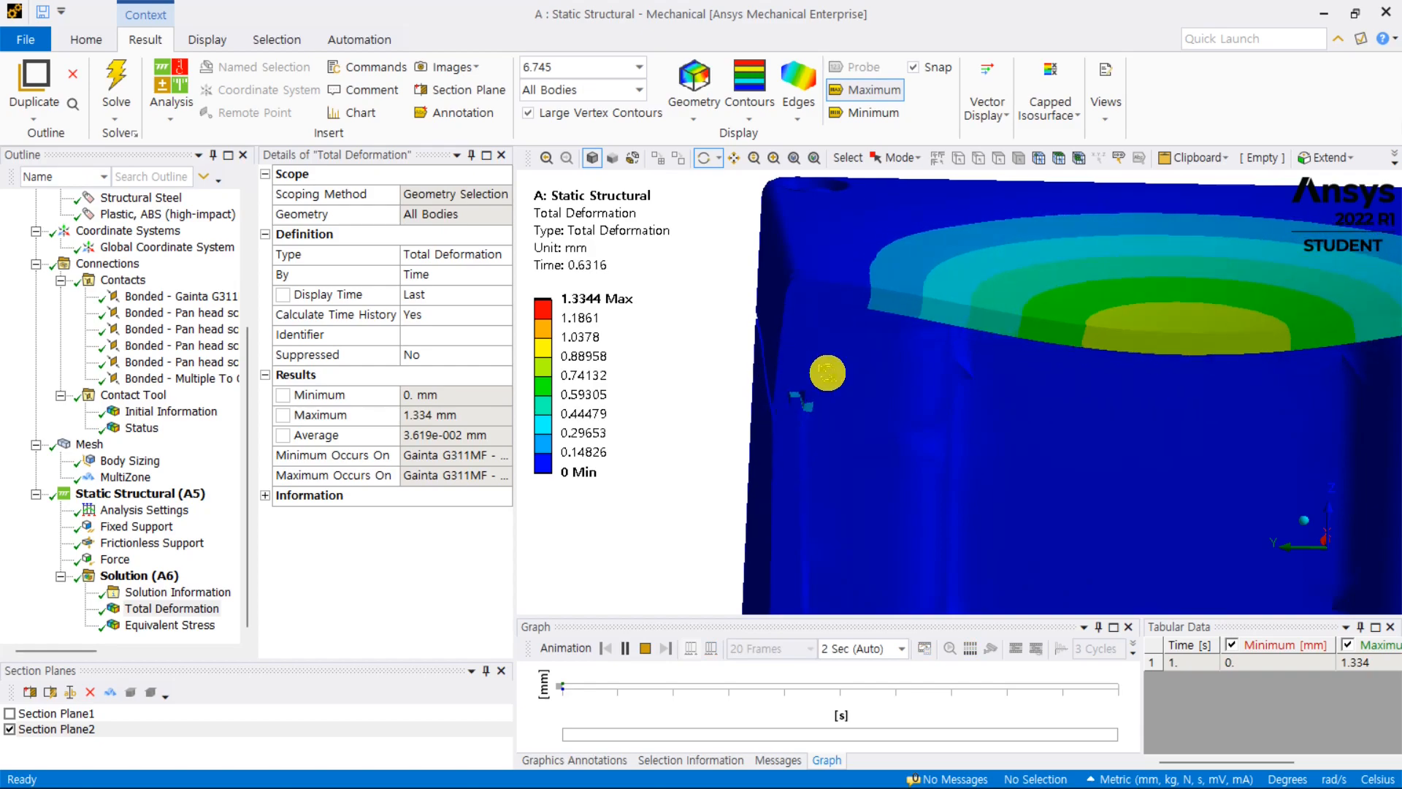
scroll(830, 372, down, 5)
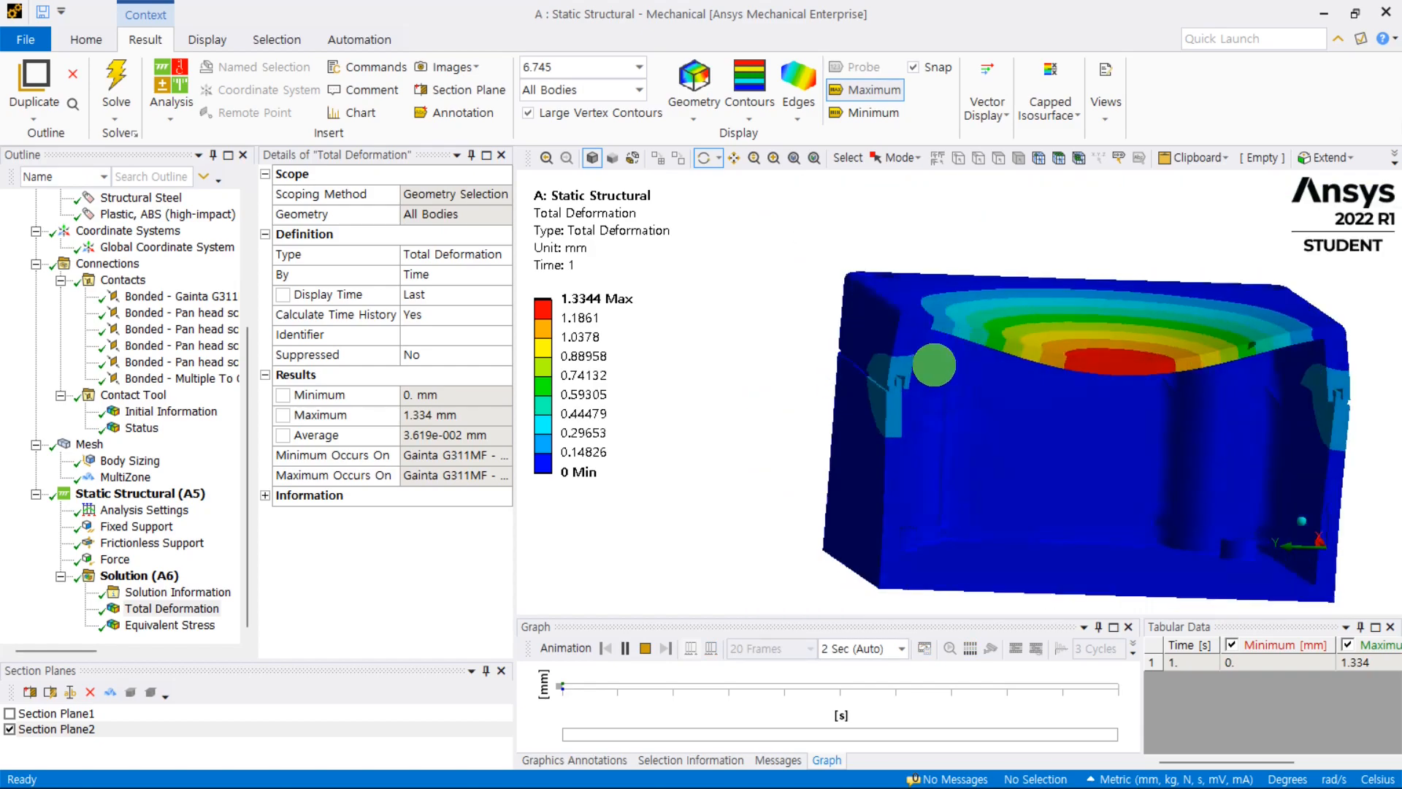
drag(1042, 341, 1017, 342)
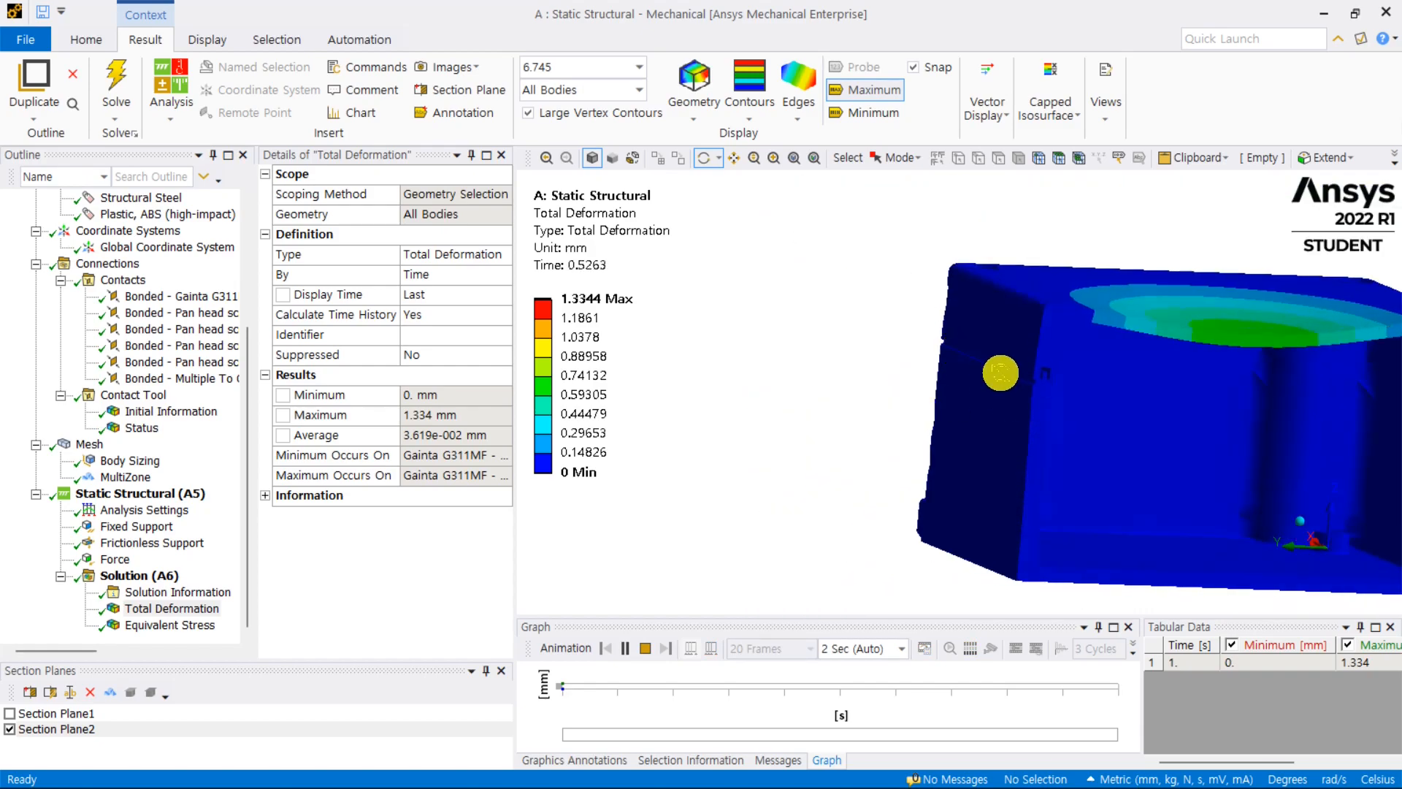
scroll(994, 367, down, 2)
drag(1042, 463, 1063, 565)
drag(998, 470, 988, 426)
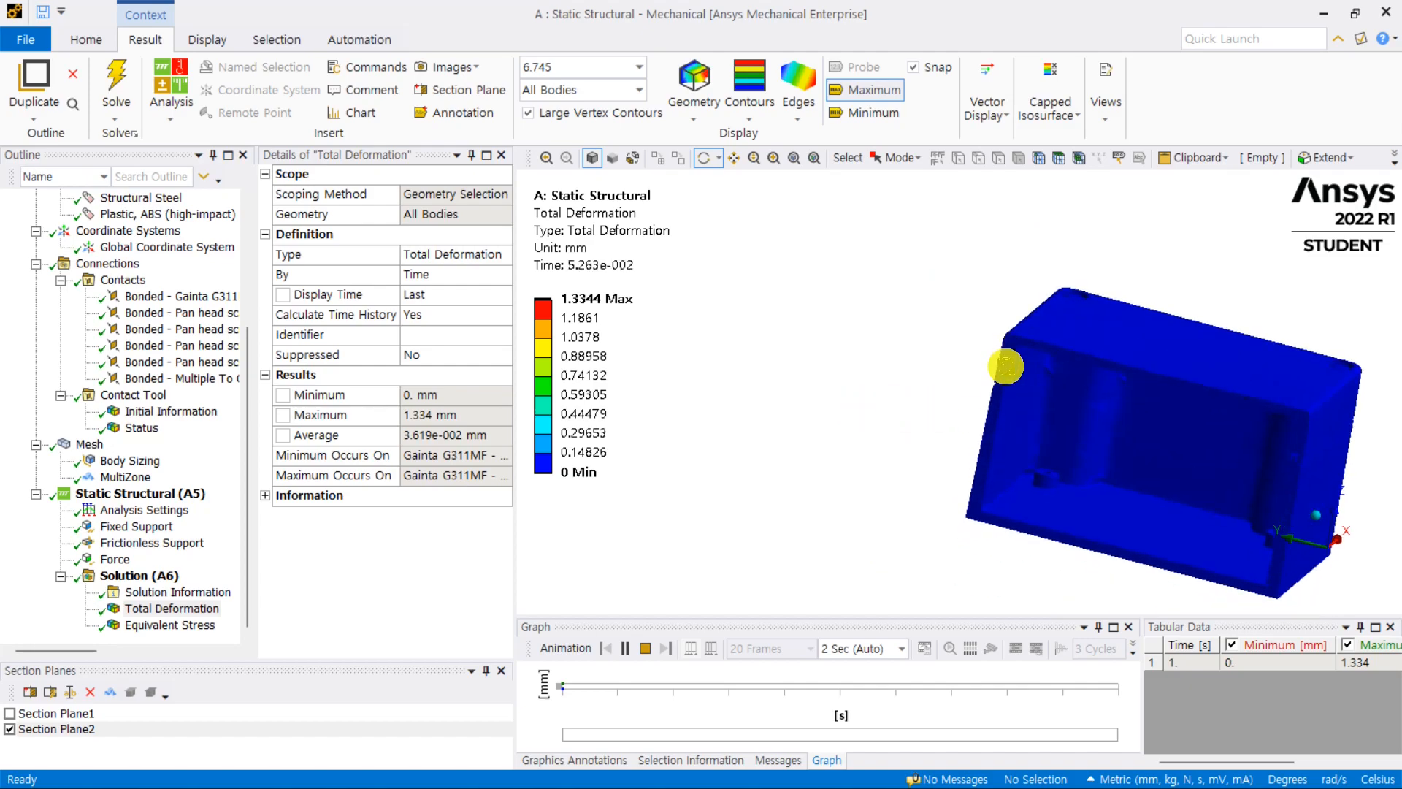
scroll(999, 374, up, 3)
mouse_move(1073, 366)
middle_down()
mouse_move(1089, 331)
mouse_move(900, 357)
middle_up()
click(648, 645)
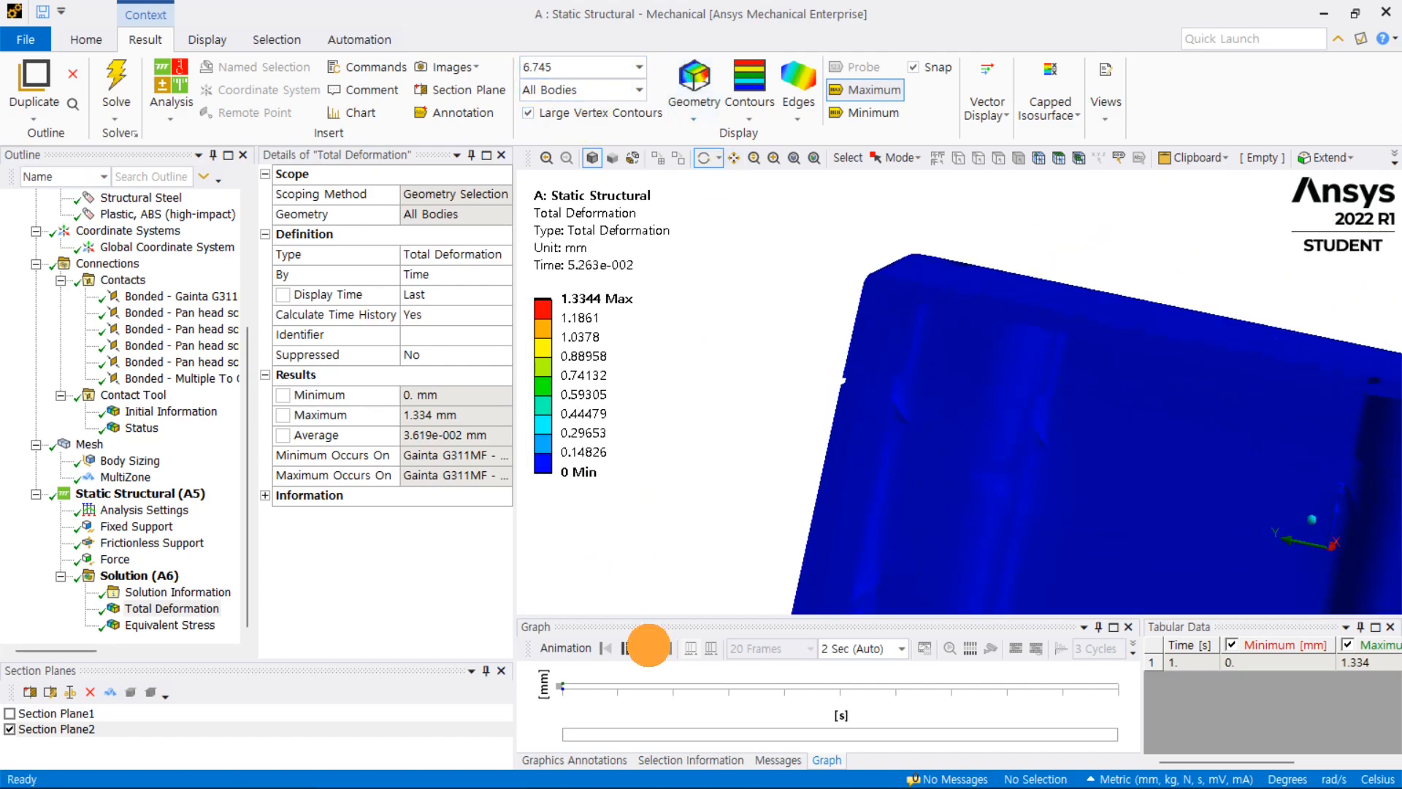
Step: Set the Total Deformation plot's scale to 1.0 (True Scale) and show the element edges on the contours
click(626, 64)
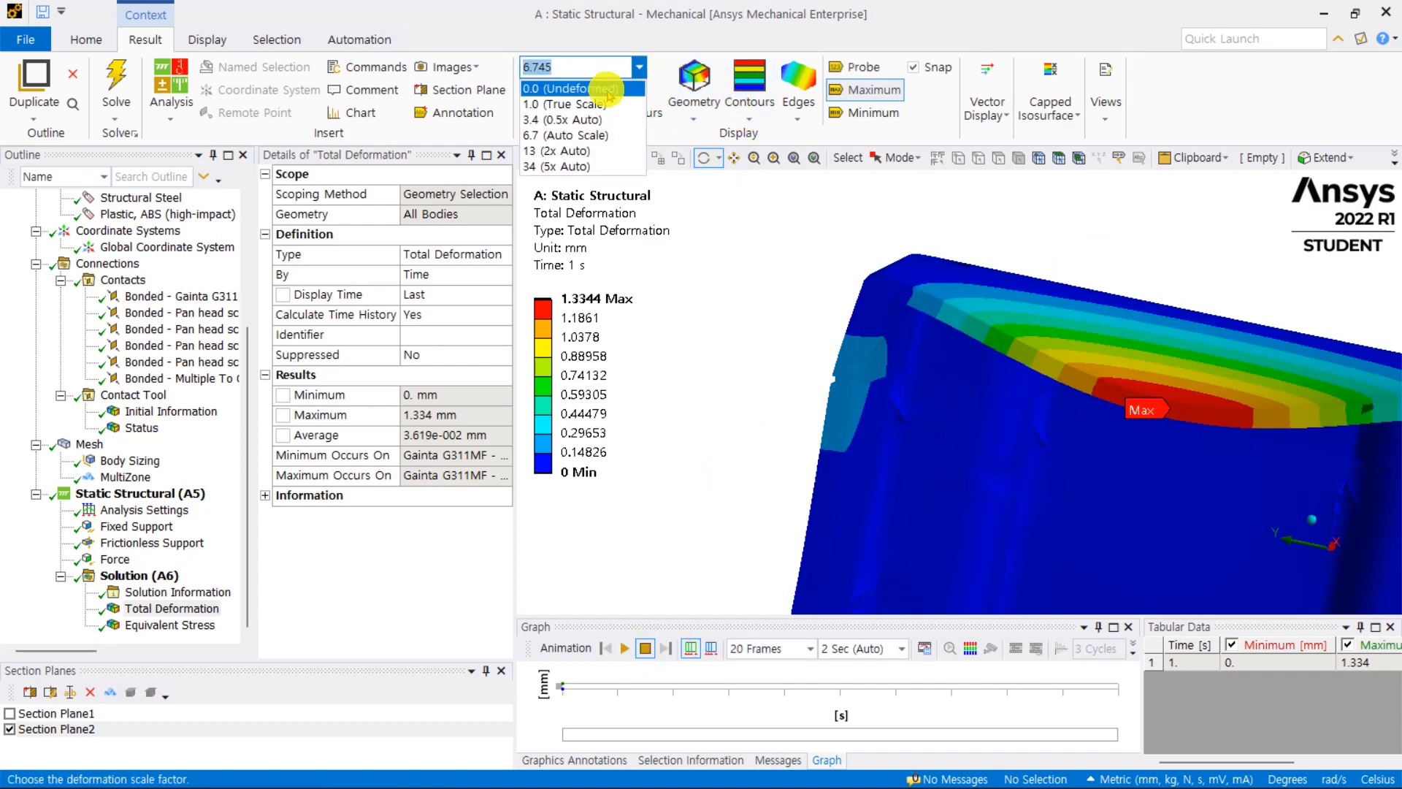
click(599, 104)
click(798, 104)
click(847, 200)
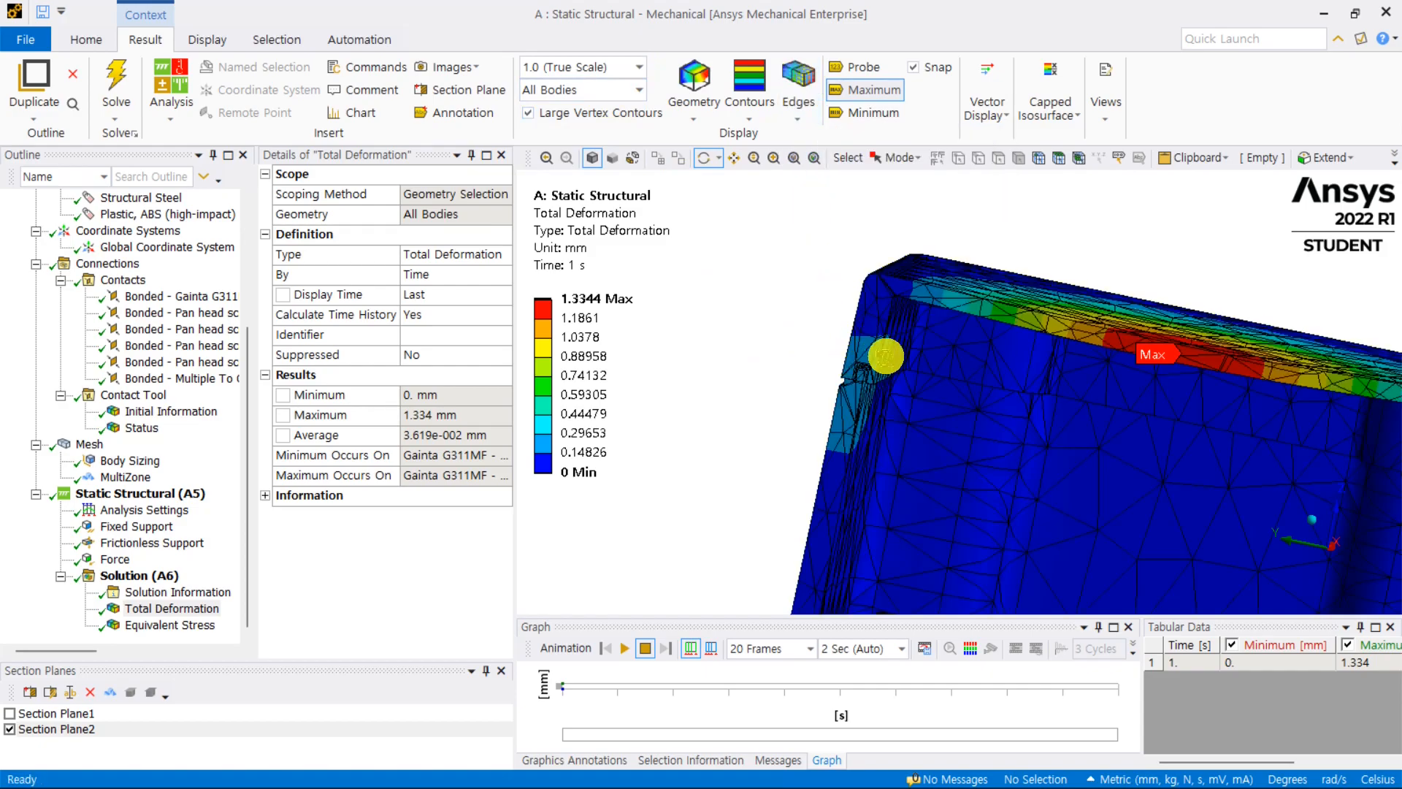
Step: Animate the true-scale deformation, examine the joint between lid and base at the sectioned side wall, and stop the playback
drag(847, 396, 834, 428)
drag(978, 366, 957, 428)
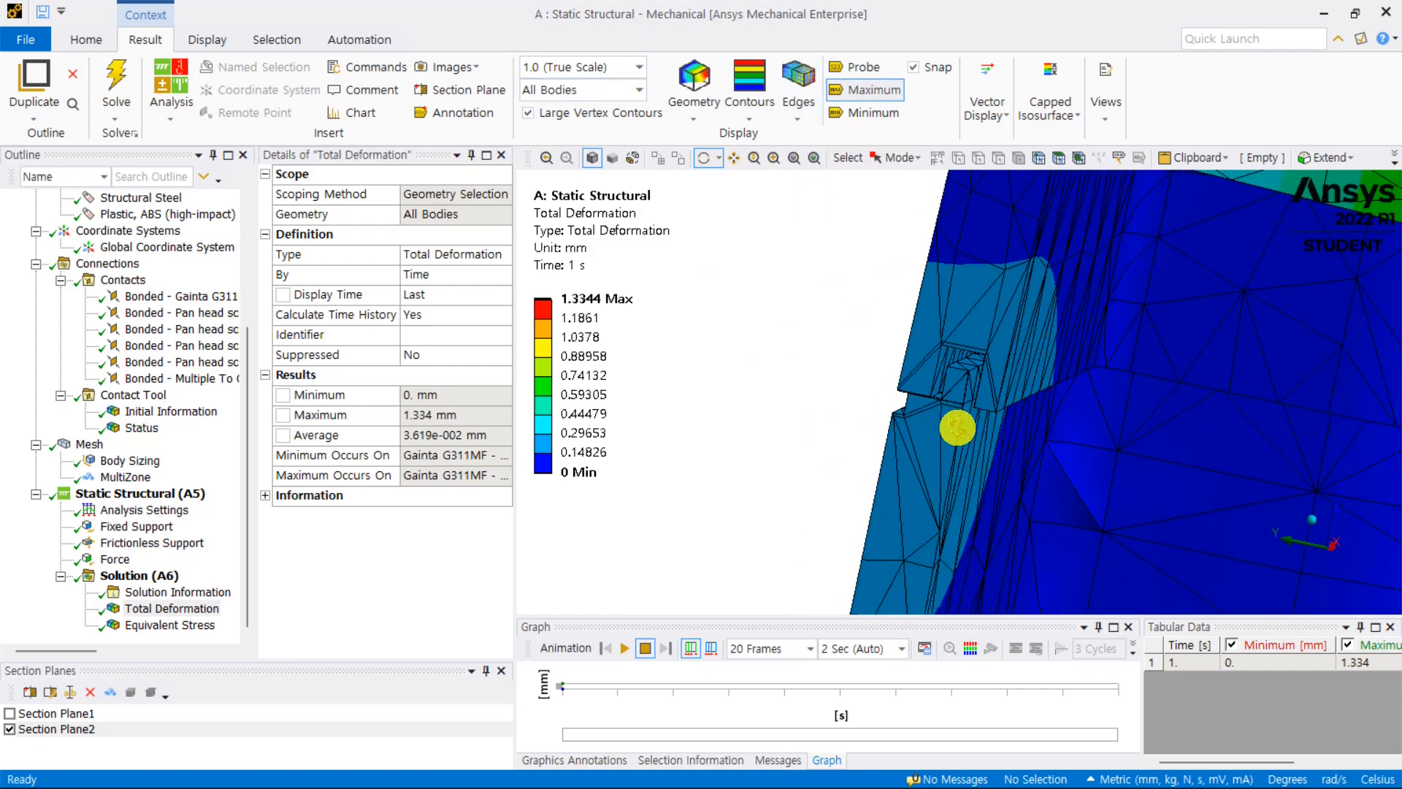
click(626, 648)
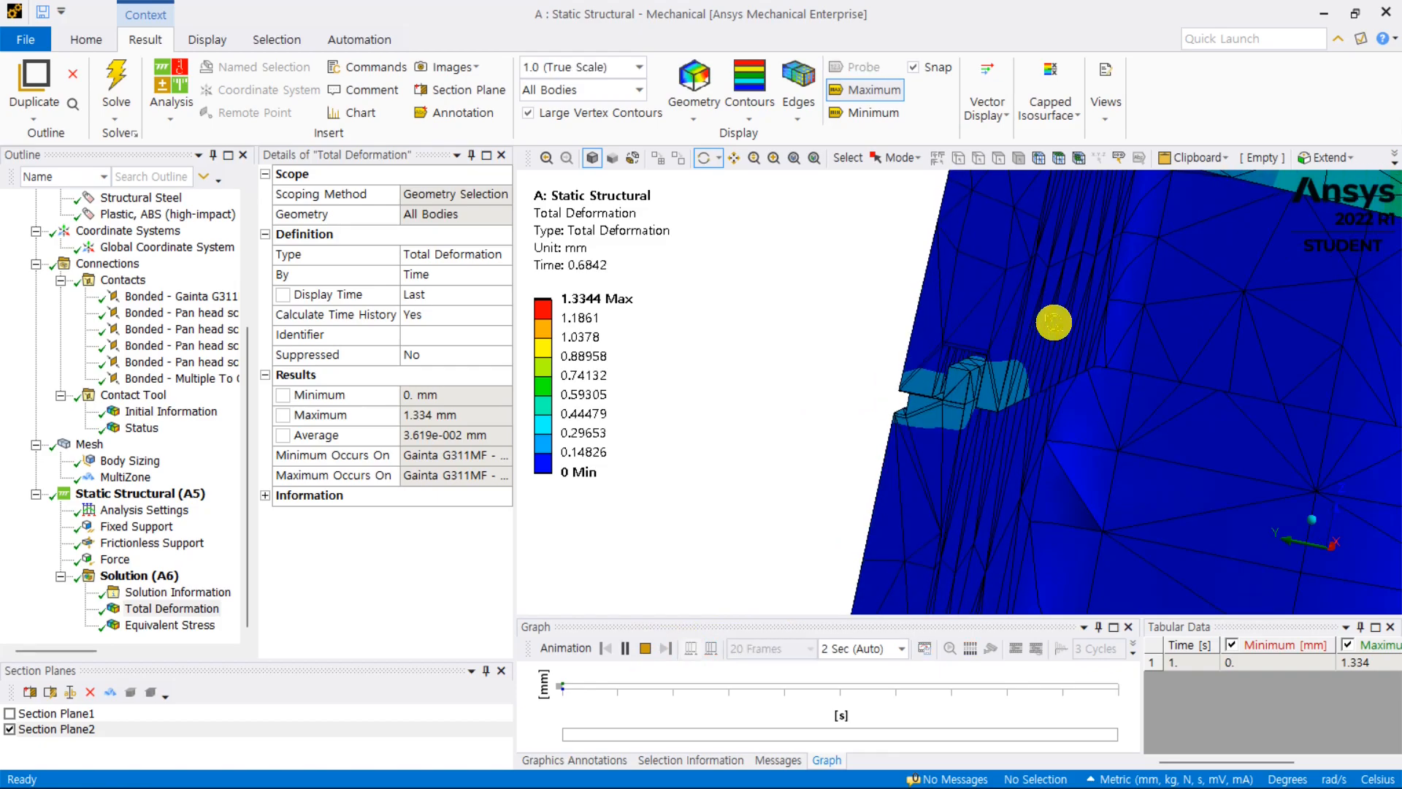
scroll(1056, 329, down, 4)
scroll(1022, 350, up, 5)
scroll(1056, 317, down, 3)
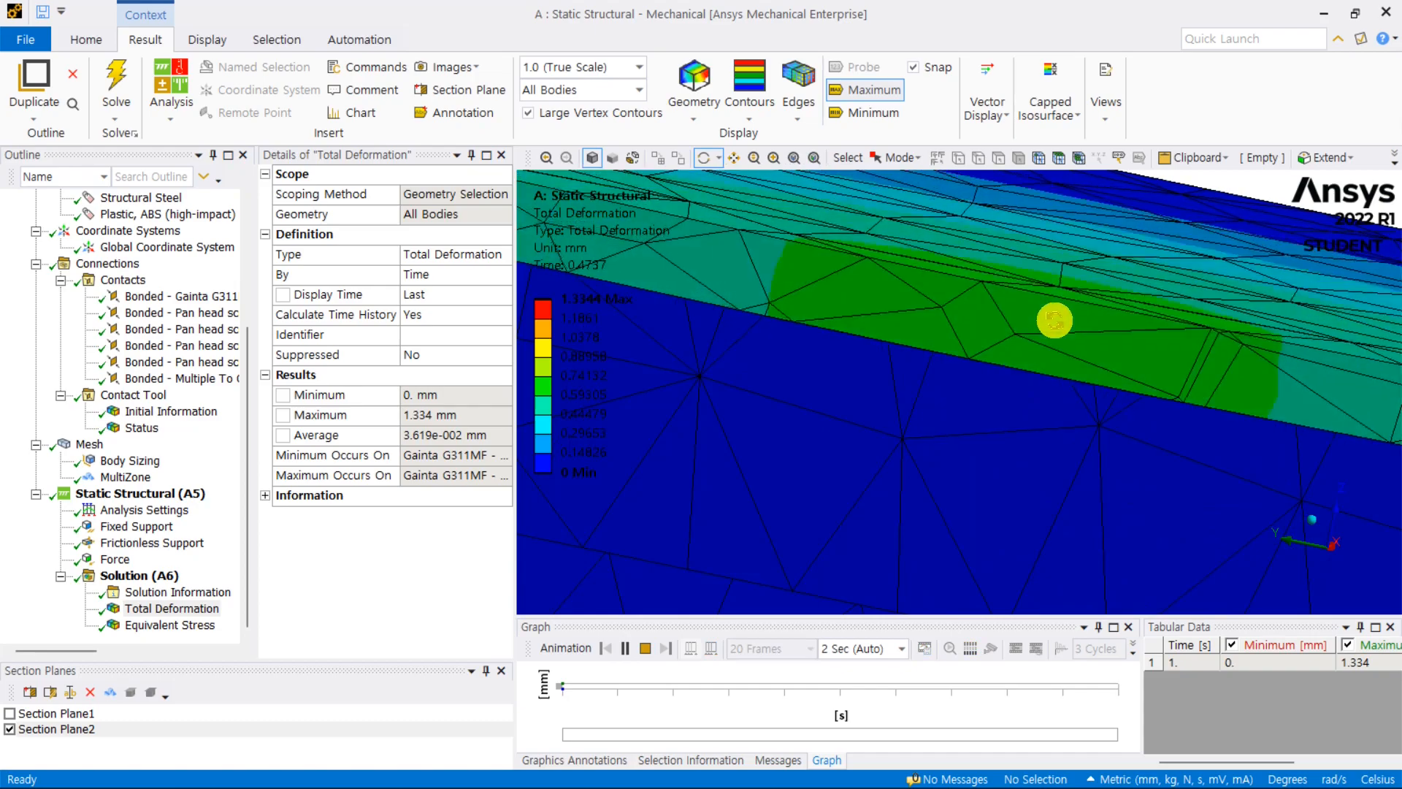
drag(834, 425, 879, 436)
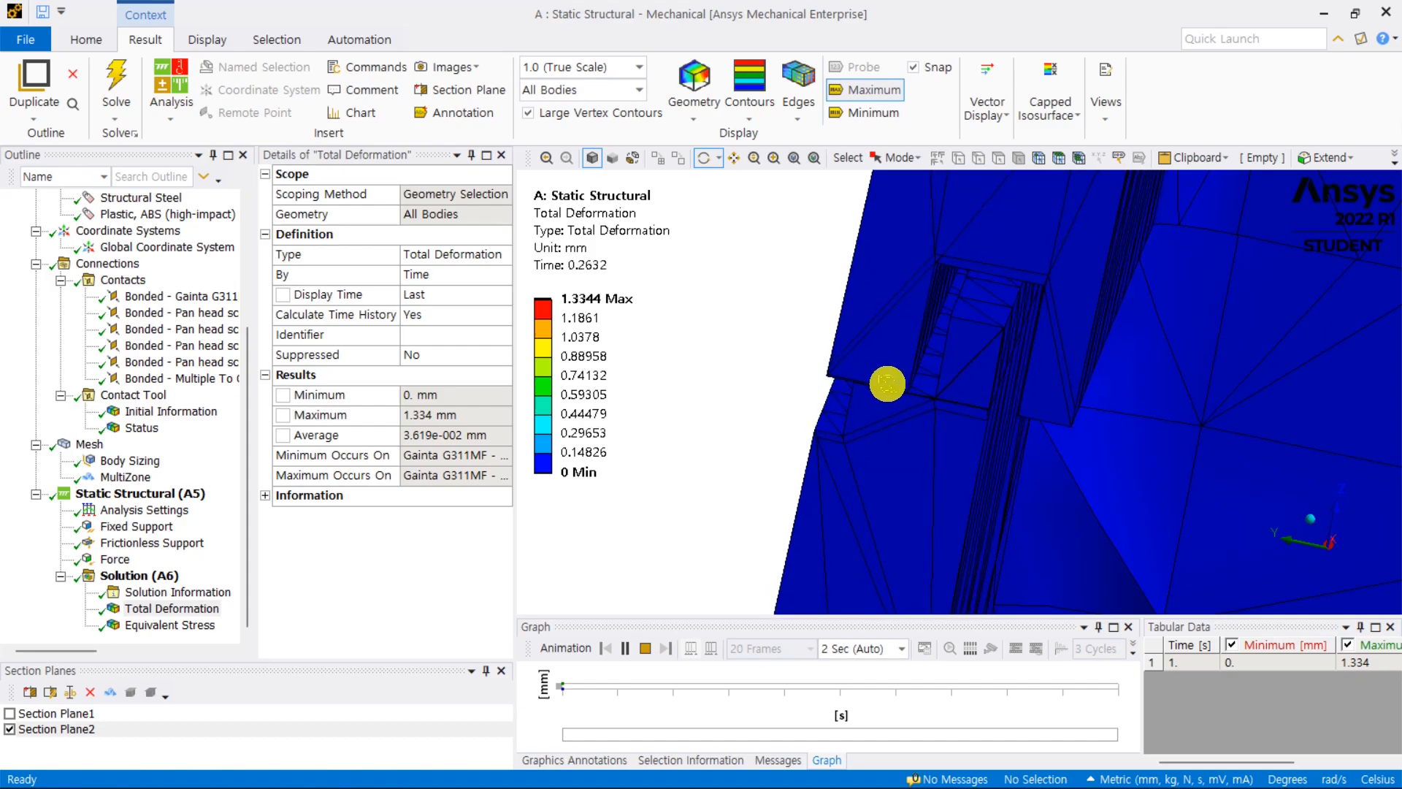
drag(947, 376, 949, 356)
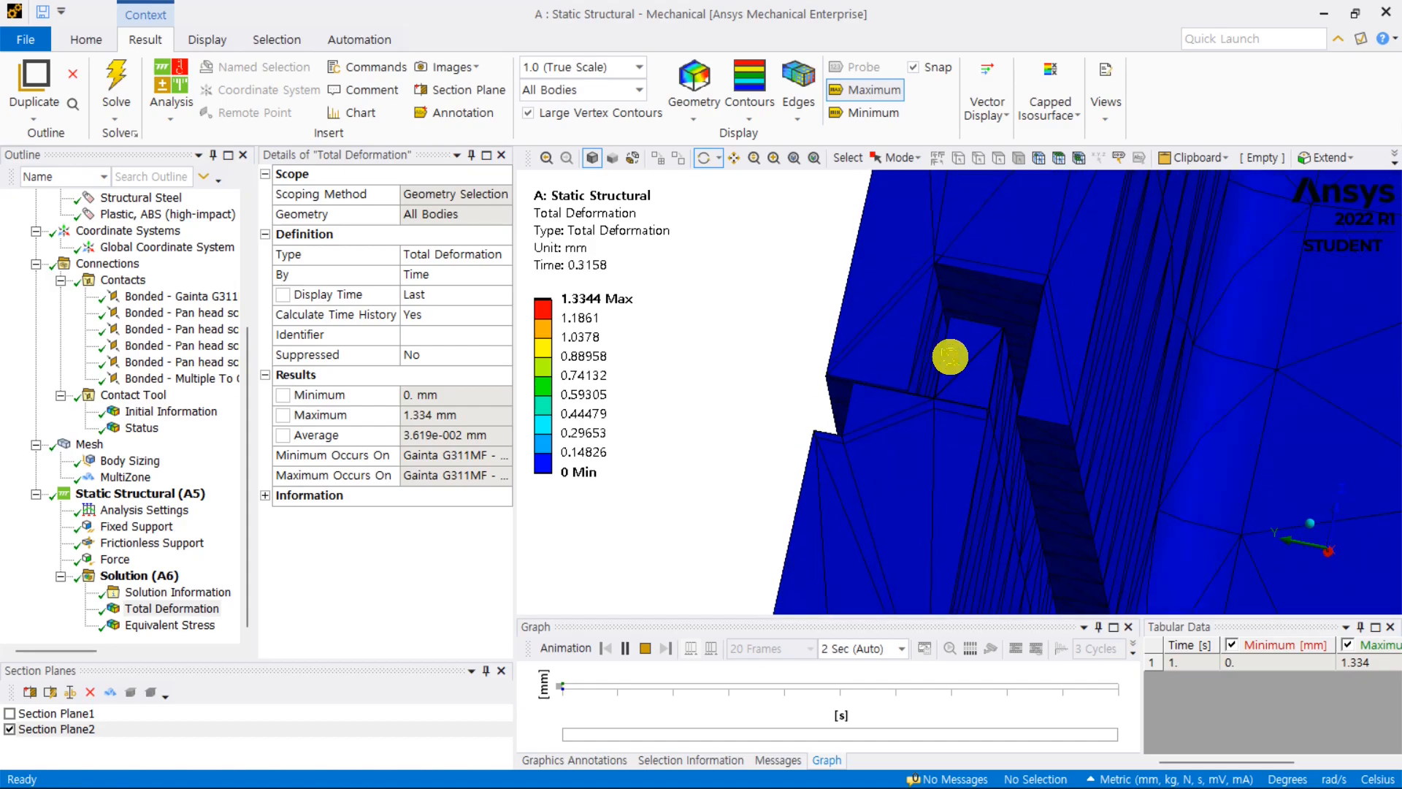
scroll(1086, 382, down, 5)
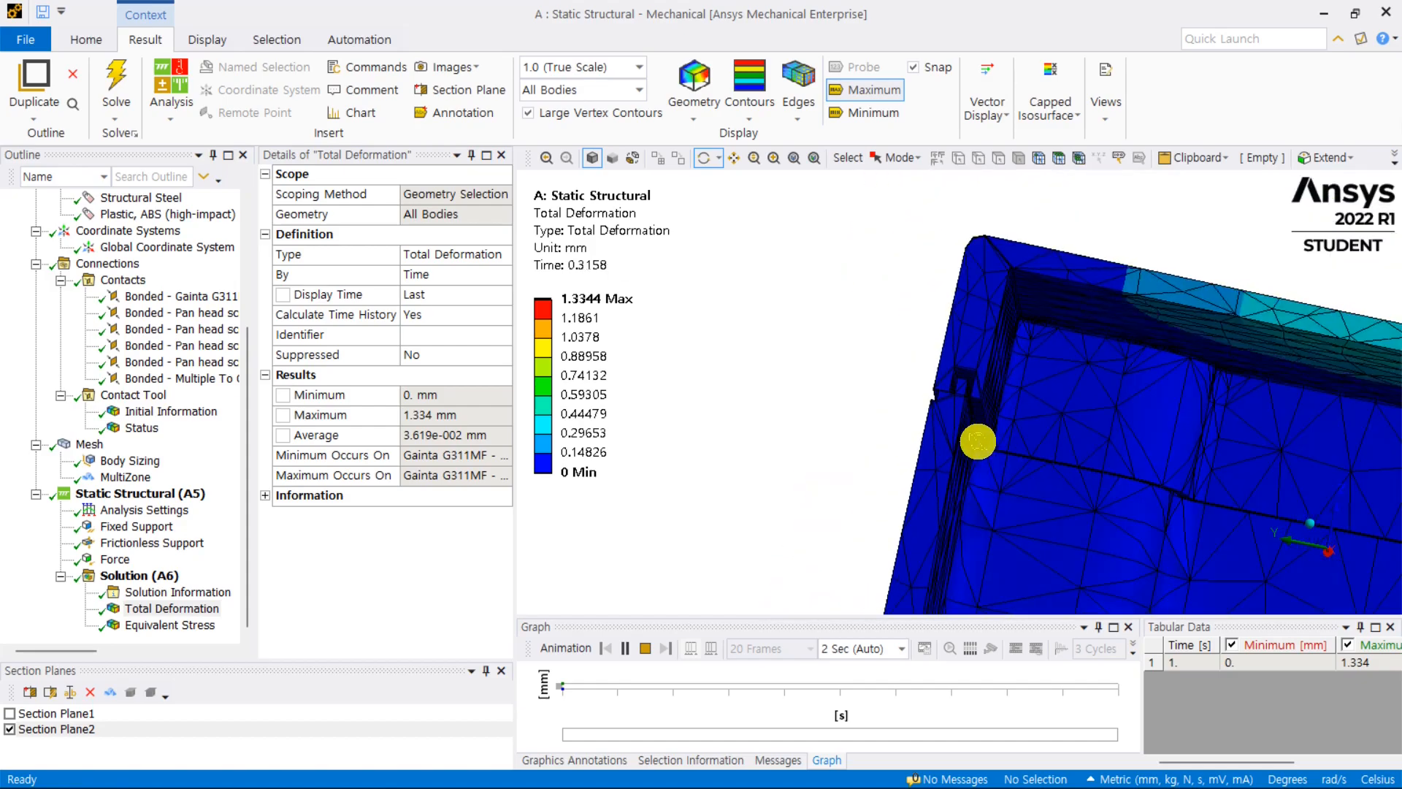
scroll(977, 440, down, 3)
click(640, 650)
Step: Turn off Section Plane2 and orient the view to show the whole enclosure with its lid facing up
scroll(924, 444, down, 4)
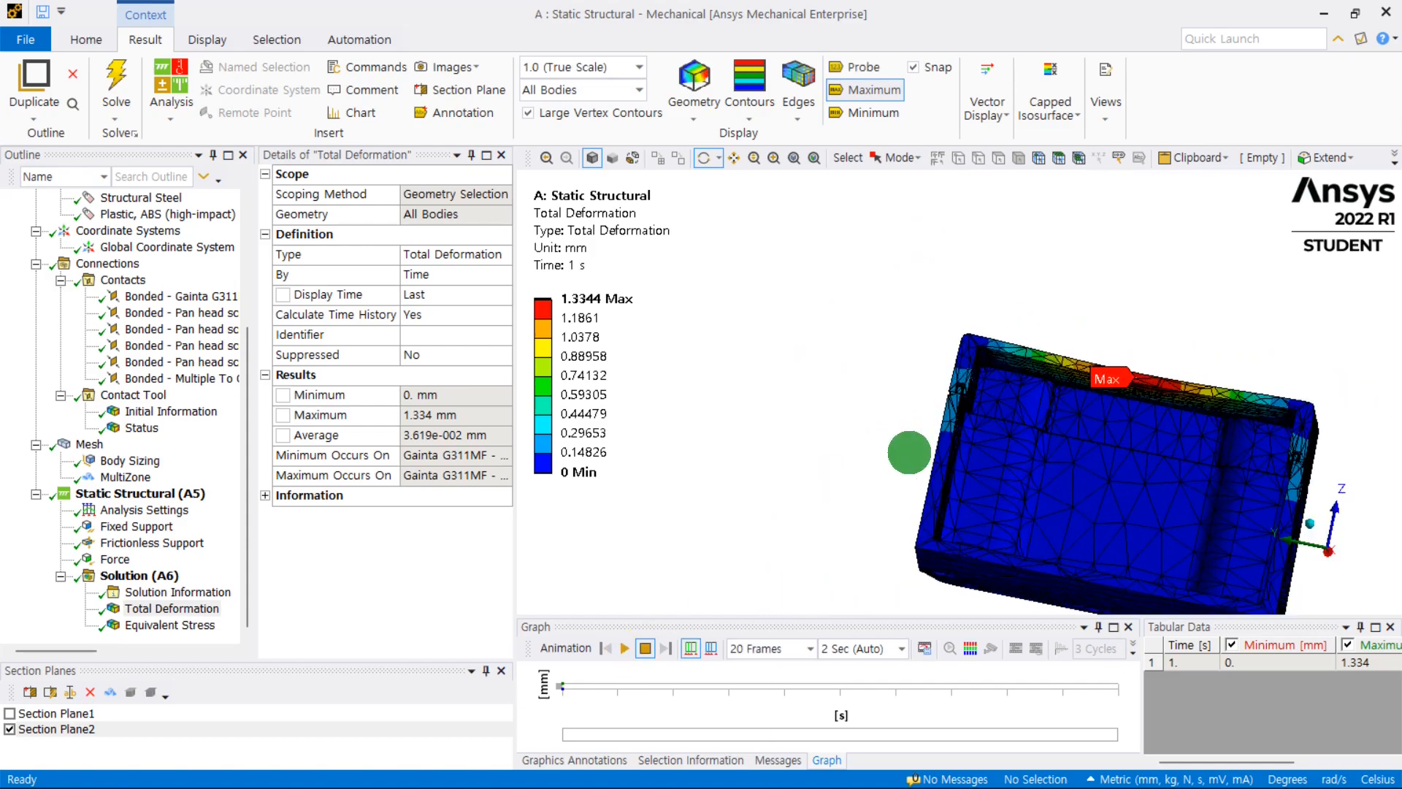
drag(925, 444, 803, 496)
click(9, 730)
middle_drag(1117, 285, 789, 304)
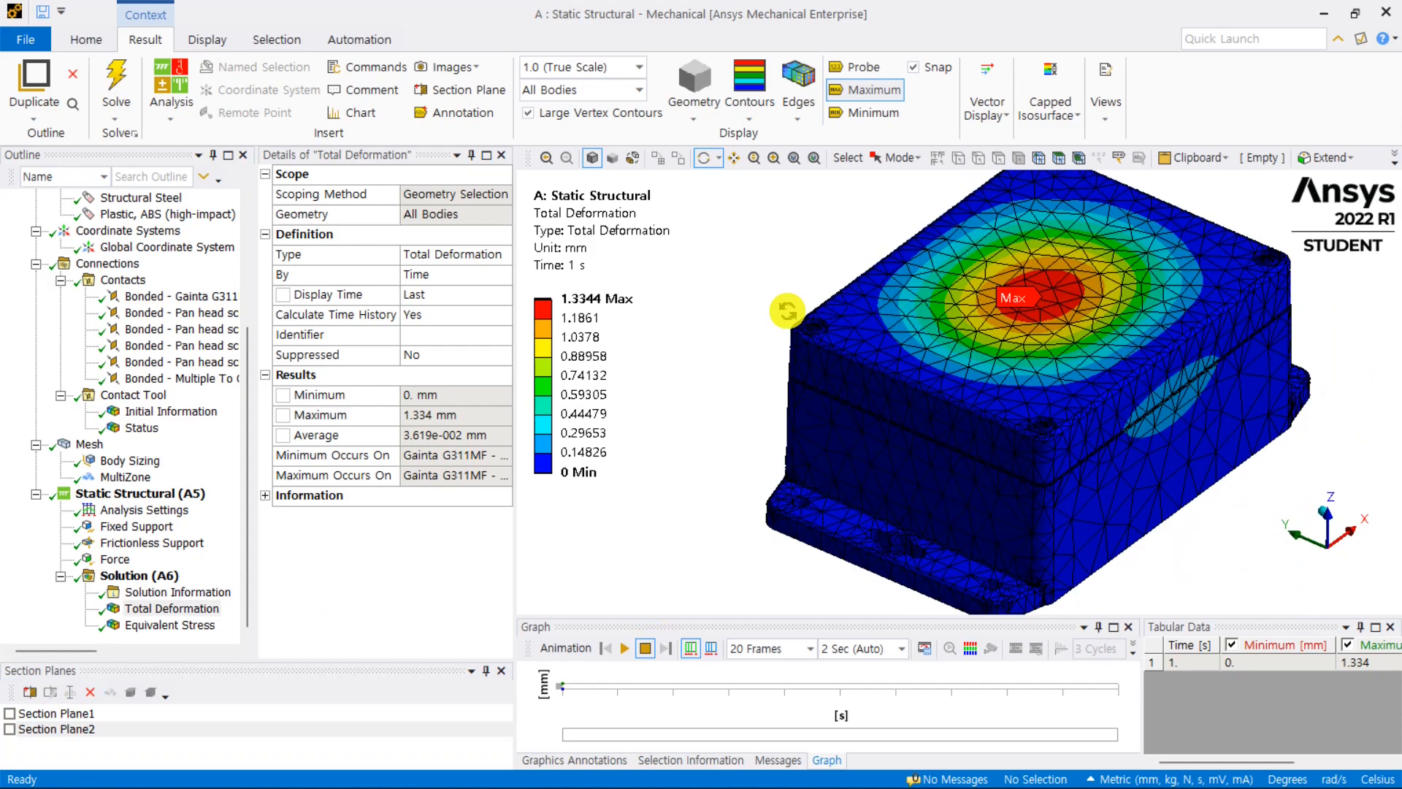
Step: Display the Equivalent Stress result and examine where its maximum lies and on which bodies the minimum and maximum occur
click(205, 626)
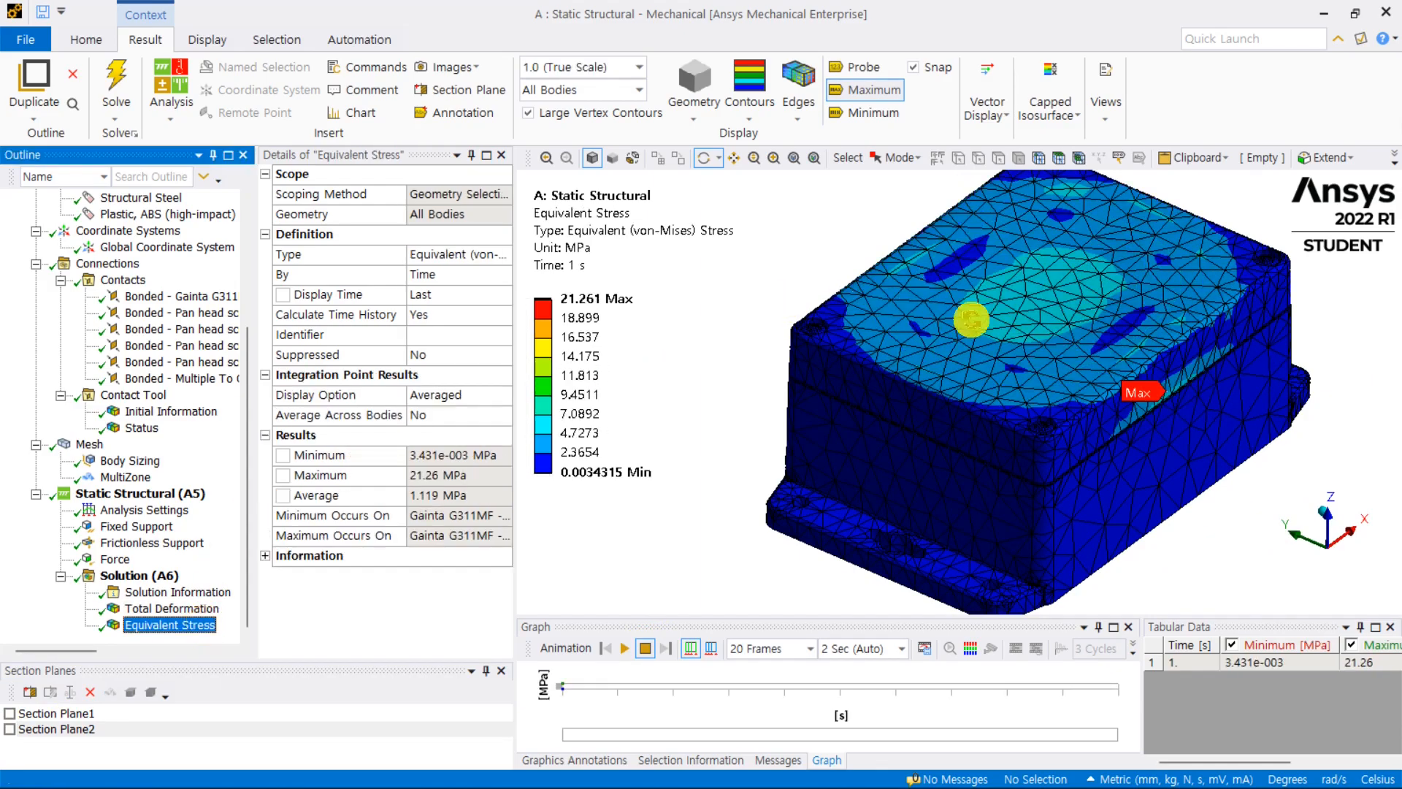
middle_drag(1003, 323, 957, 331)
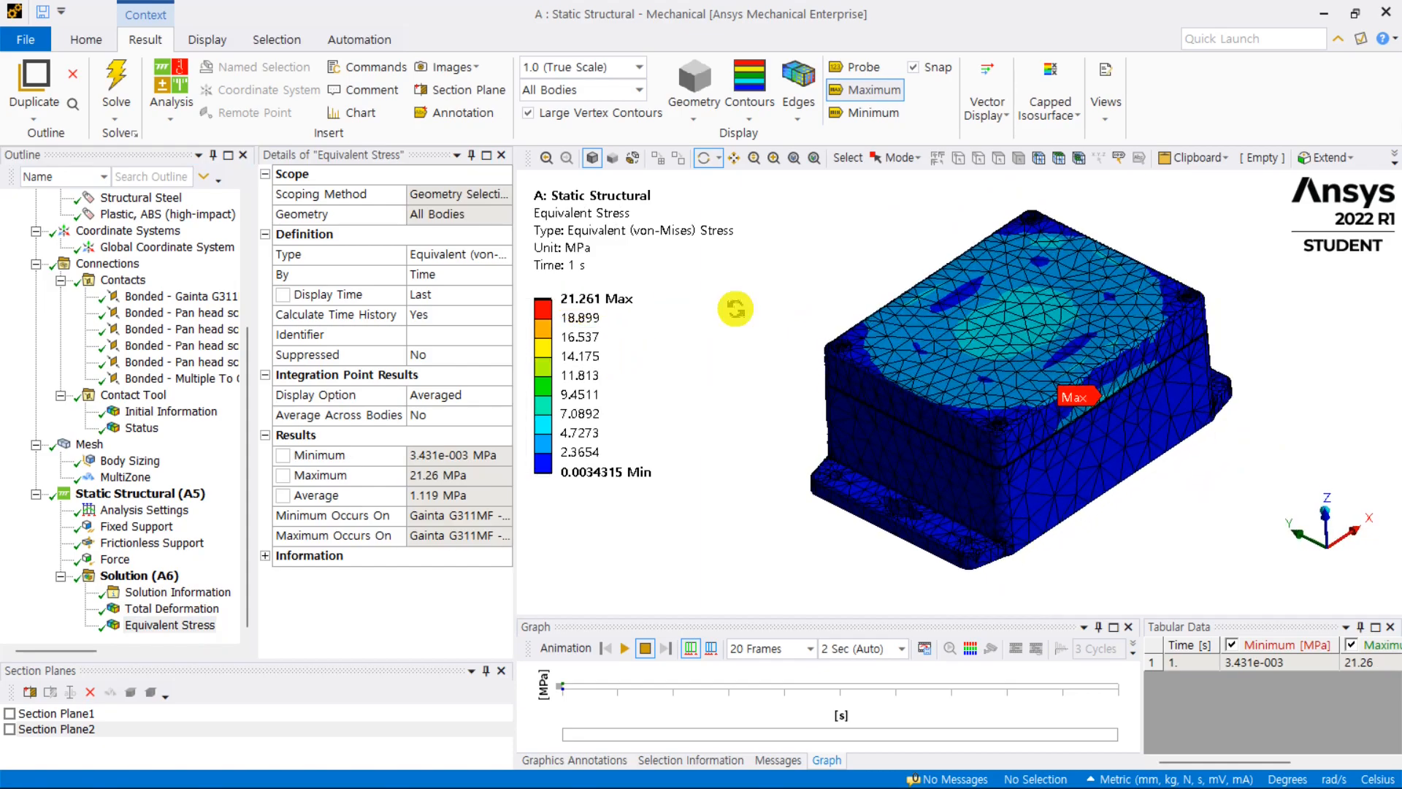
middle_drag(1090, 399, 1107, 360)
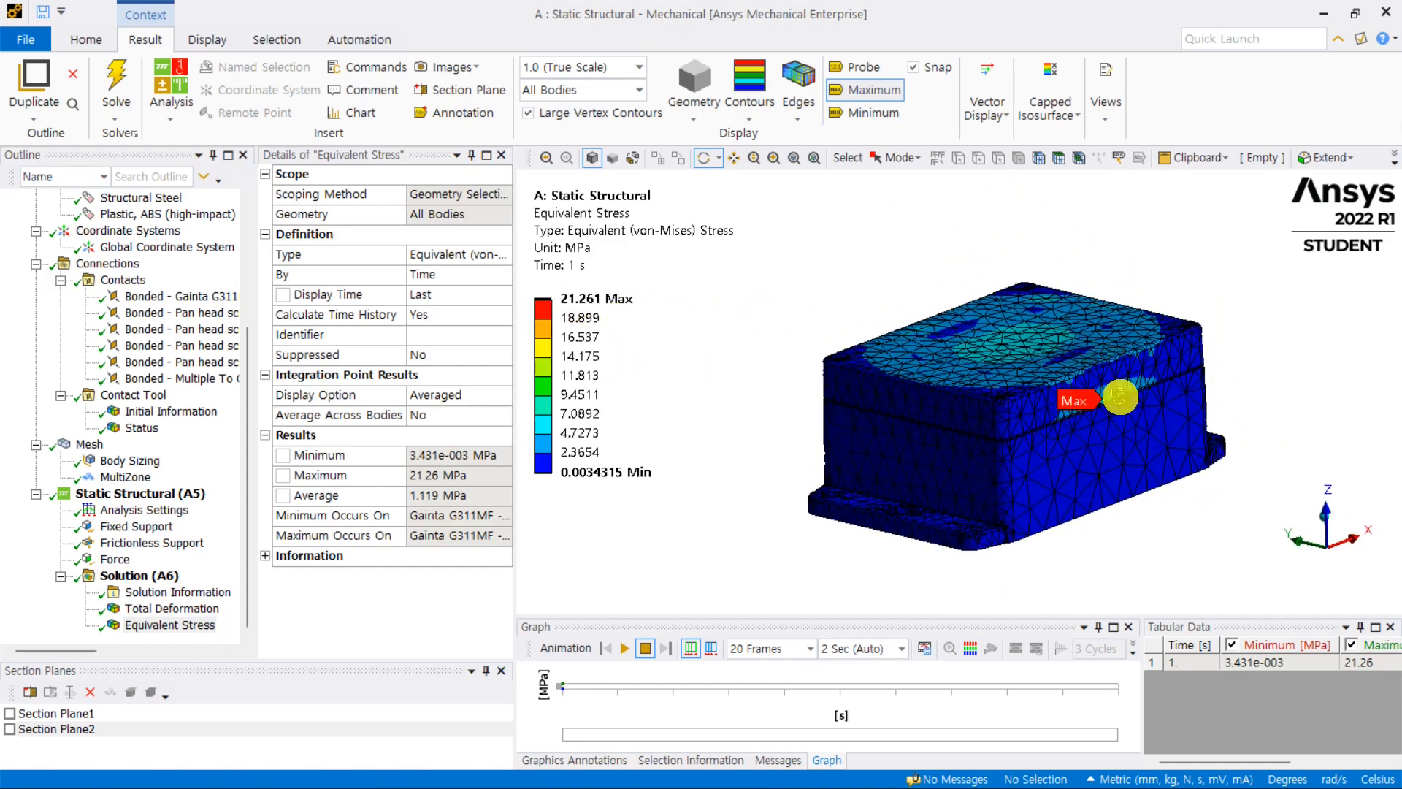
scroll(1117, 407, up, 6)
scroll(1260, 405, down, 3)
scroll(1209, 408, down, 3)
mouse_move(1023, 369)
middle_down()
mouse_move(954, 354)
mouse_move(1044, 378)
middle_up()
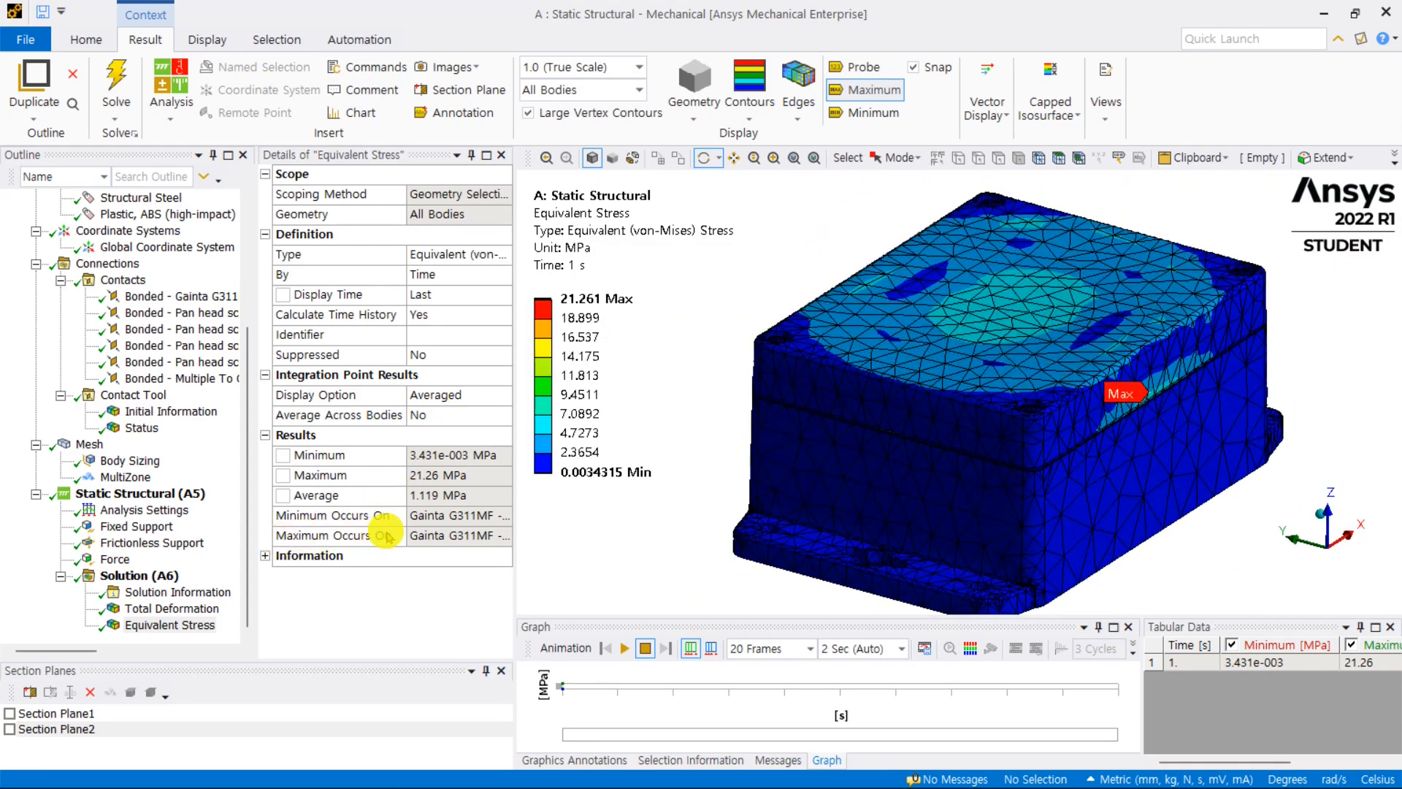
drag(404, 527, 345, 525)
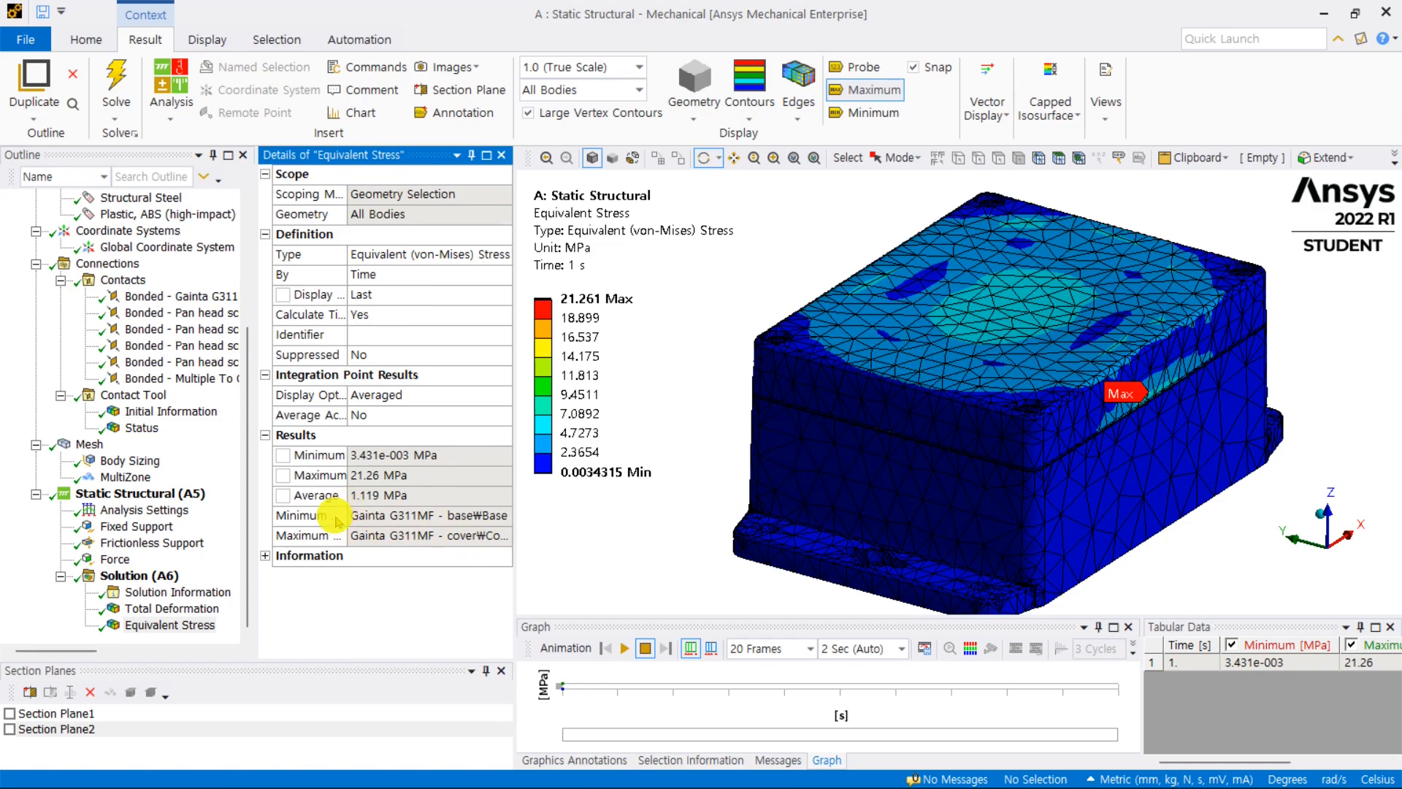
drag(346, 499, 401, 494)
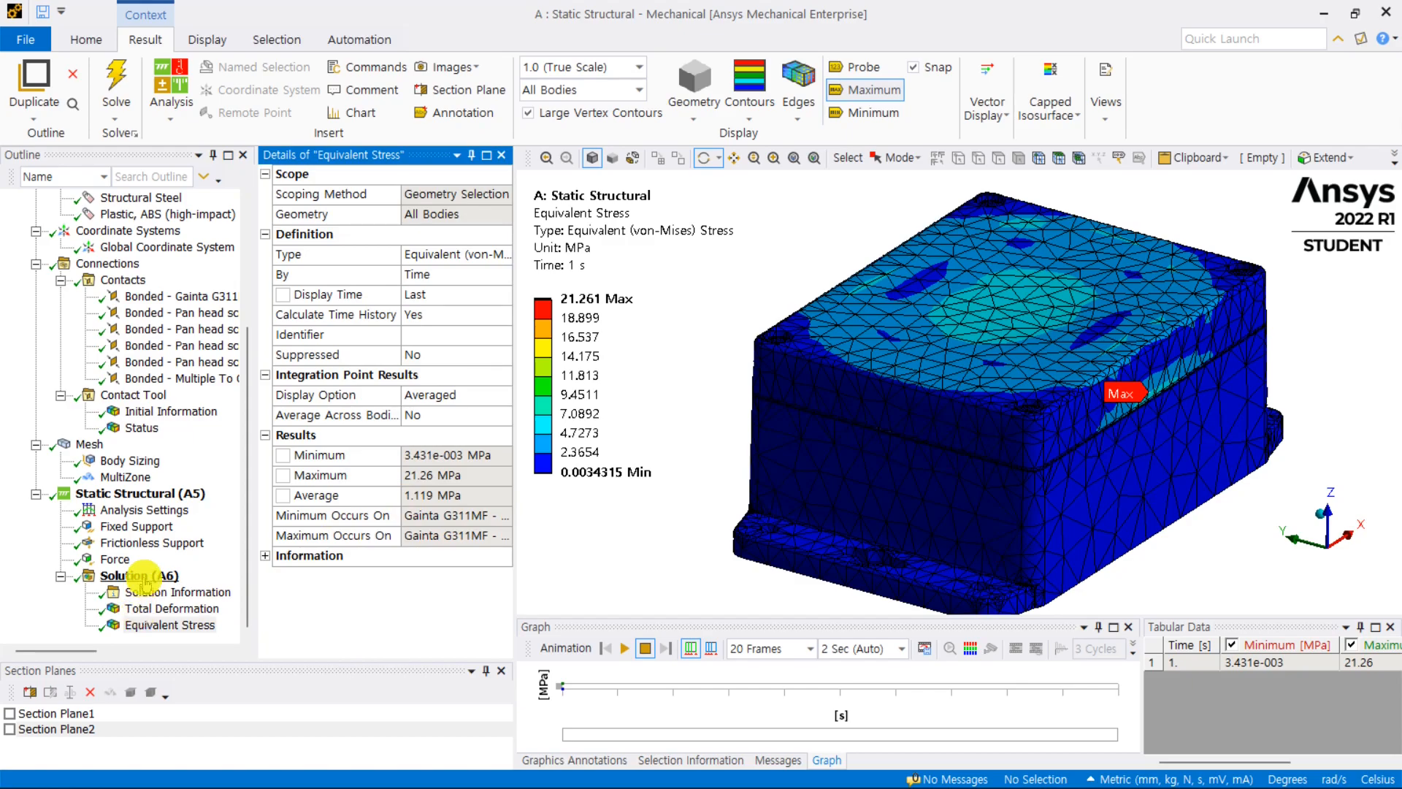
Step: Duplicate the Equivalent Stress result without results and scope the copy to the lid body only
right_click(177, 623)
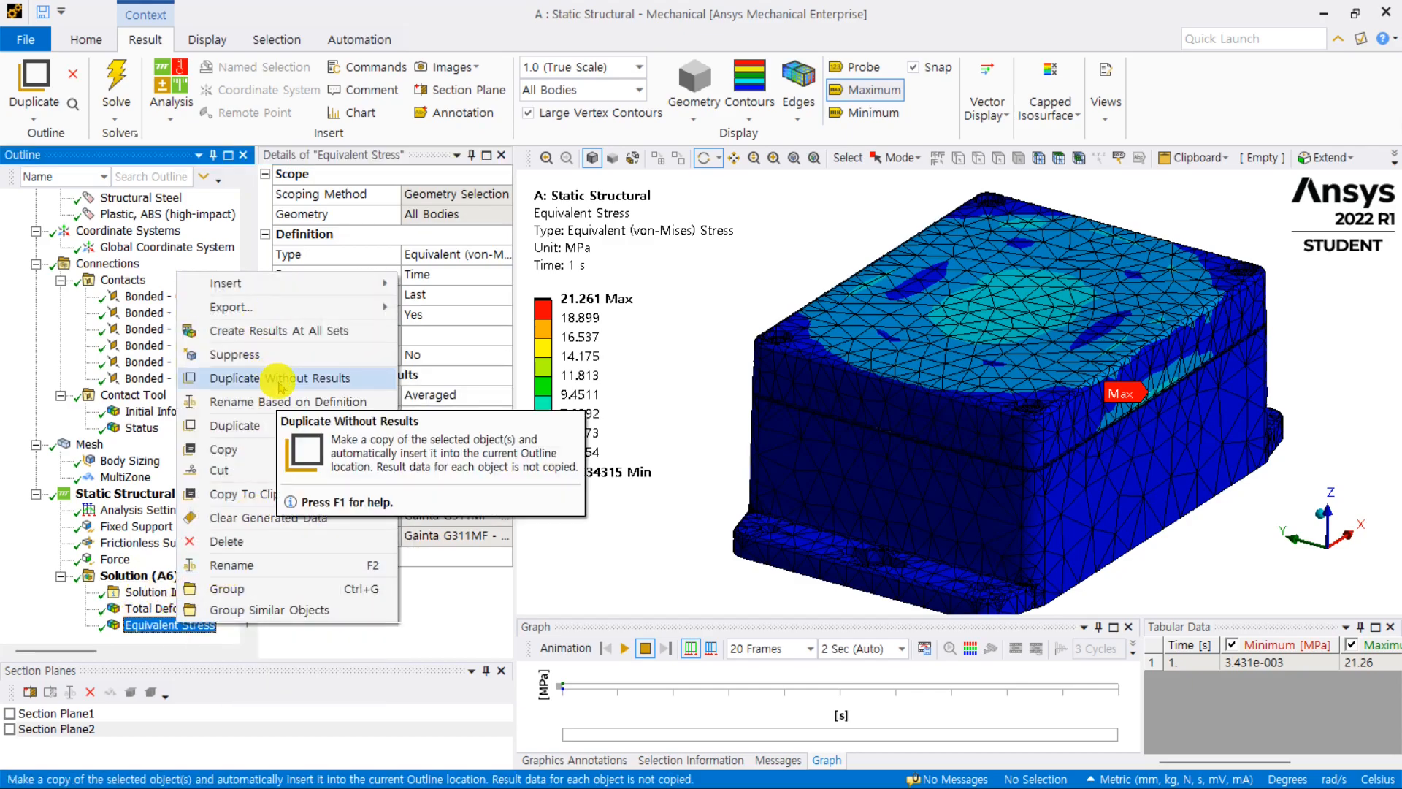
click(281, 379)
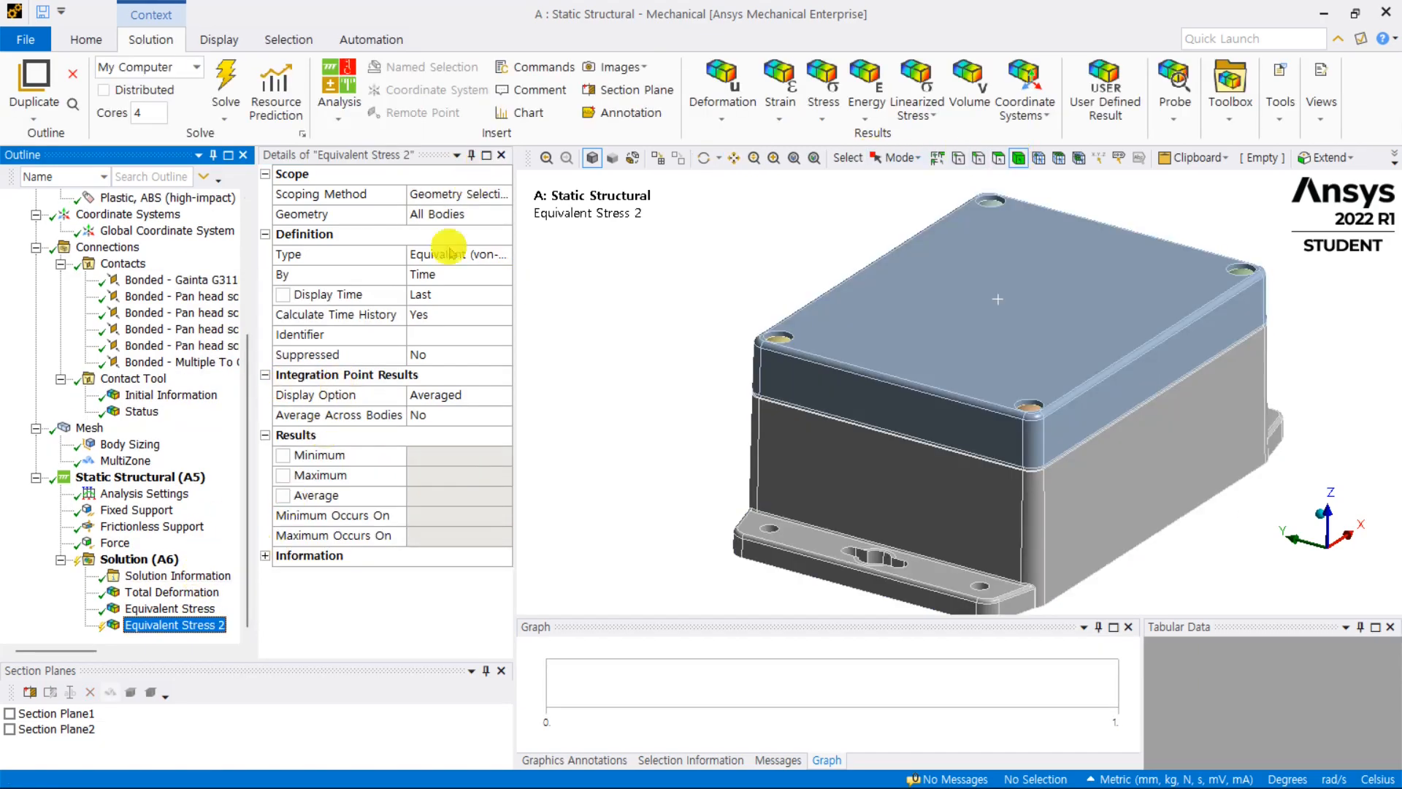
click(925, 306)
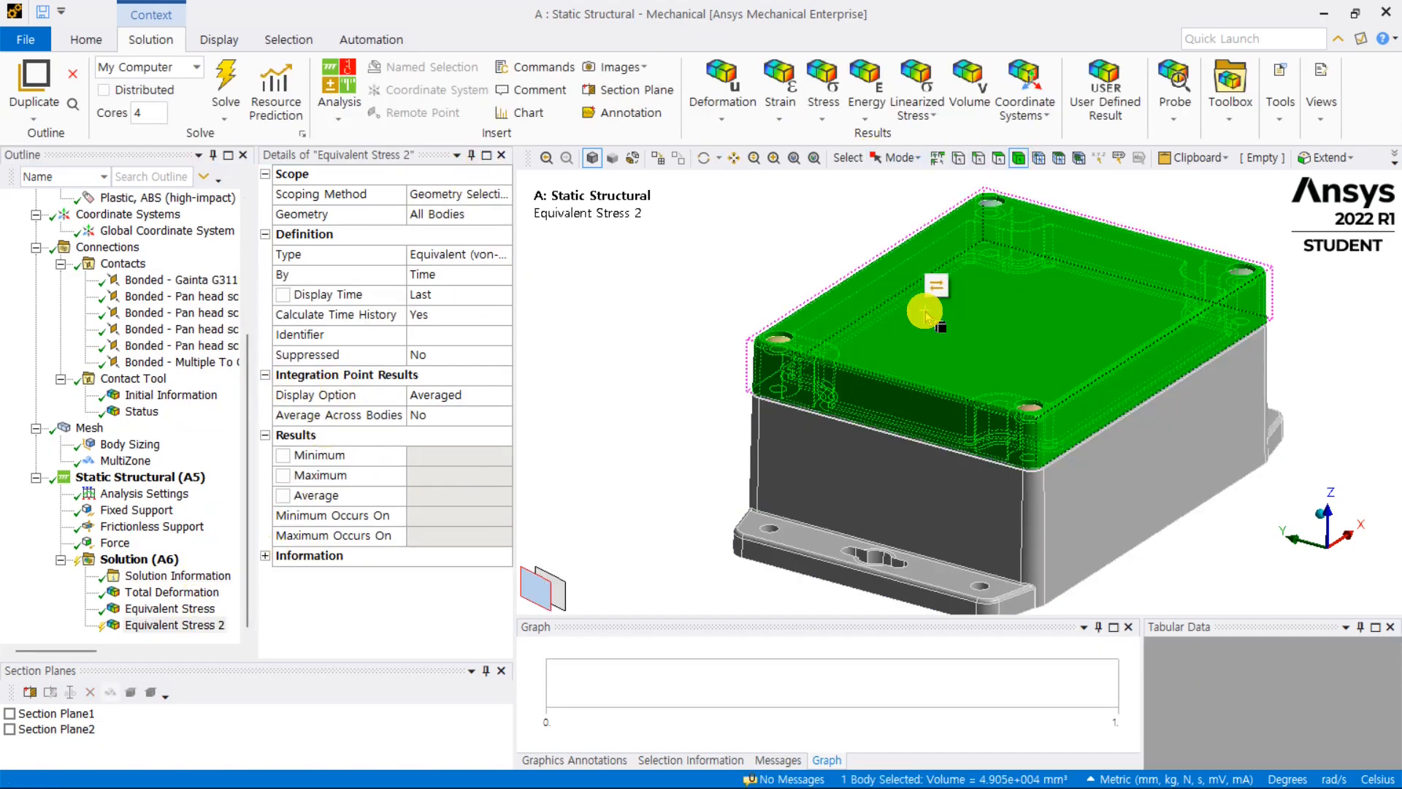
click(425, 217)
click(427, 216)
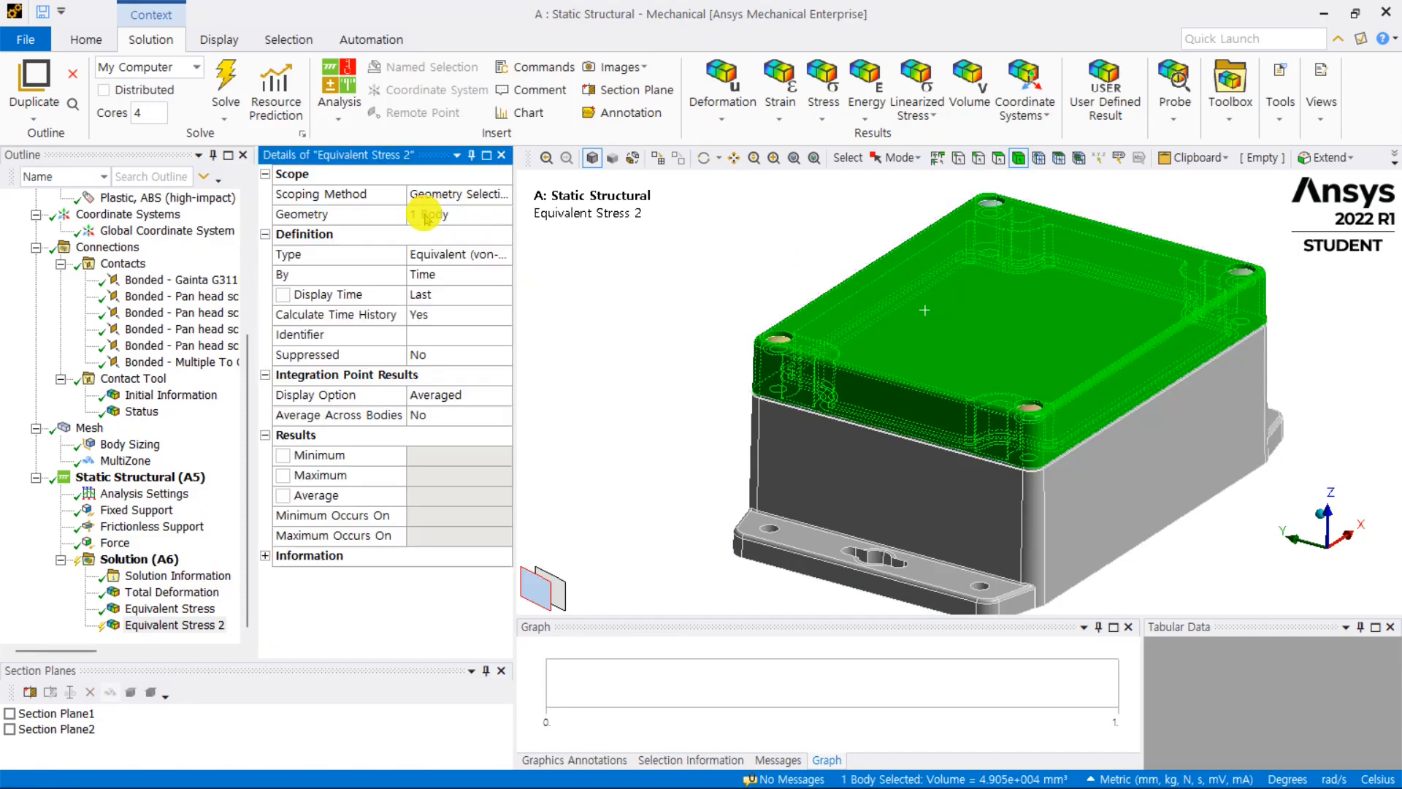
Step: Duplicate Equivalent Stress 2 without results and scope the copy to the enclosure's base body
right_click(176, 625)
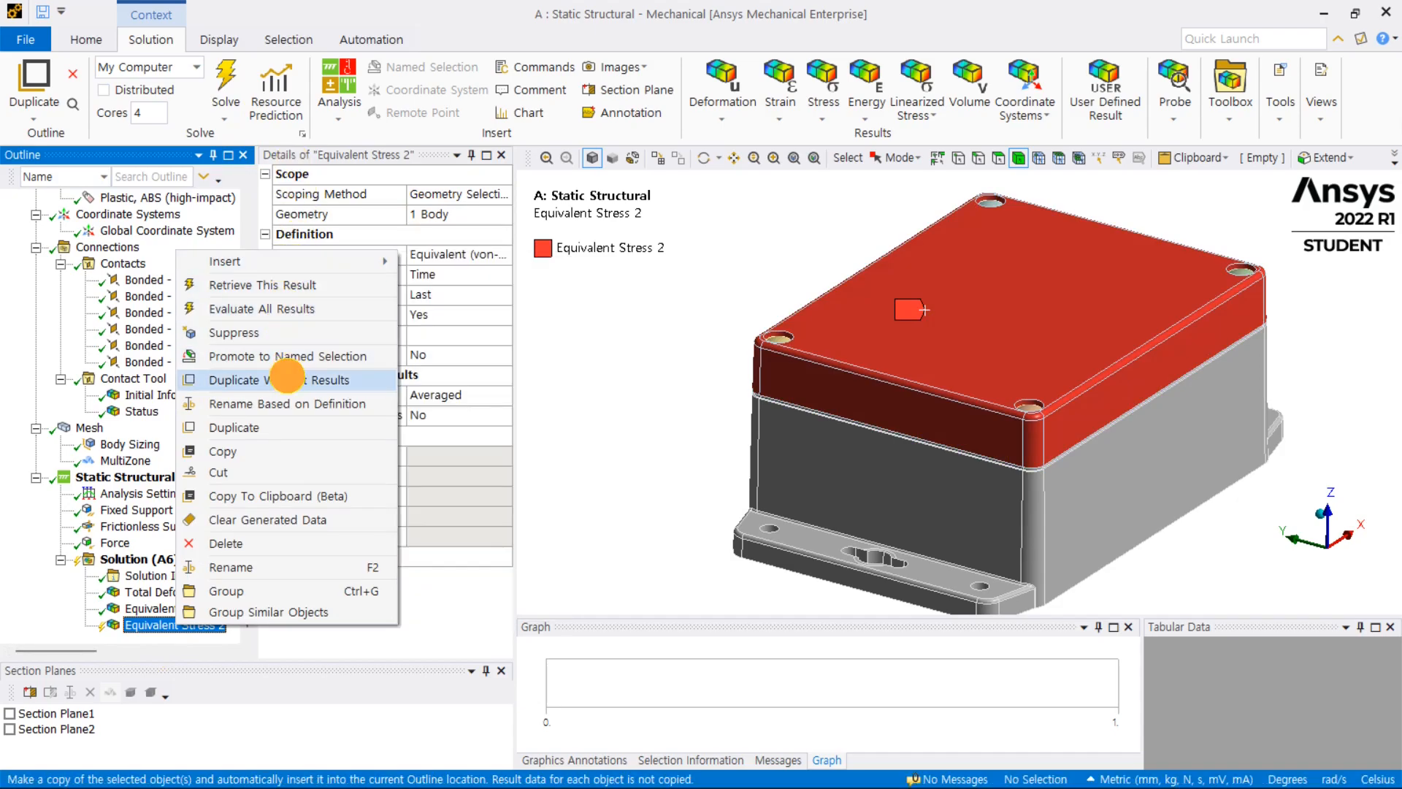
click(279, 379)
click(911, 474)
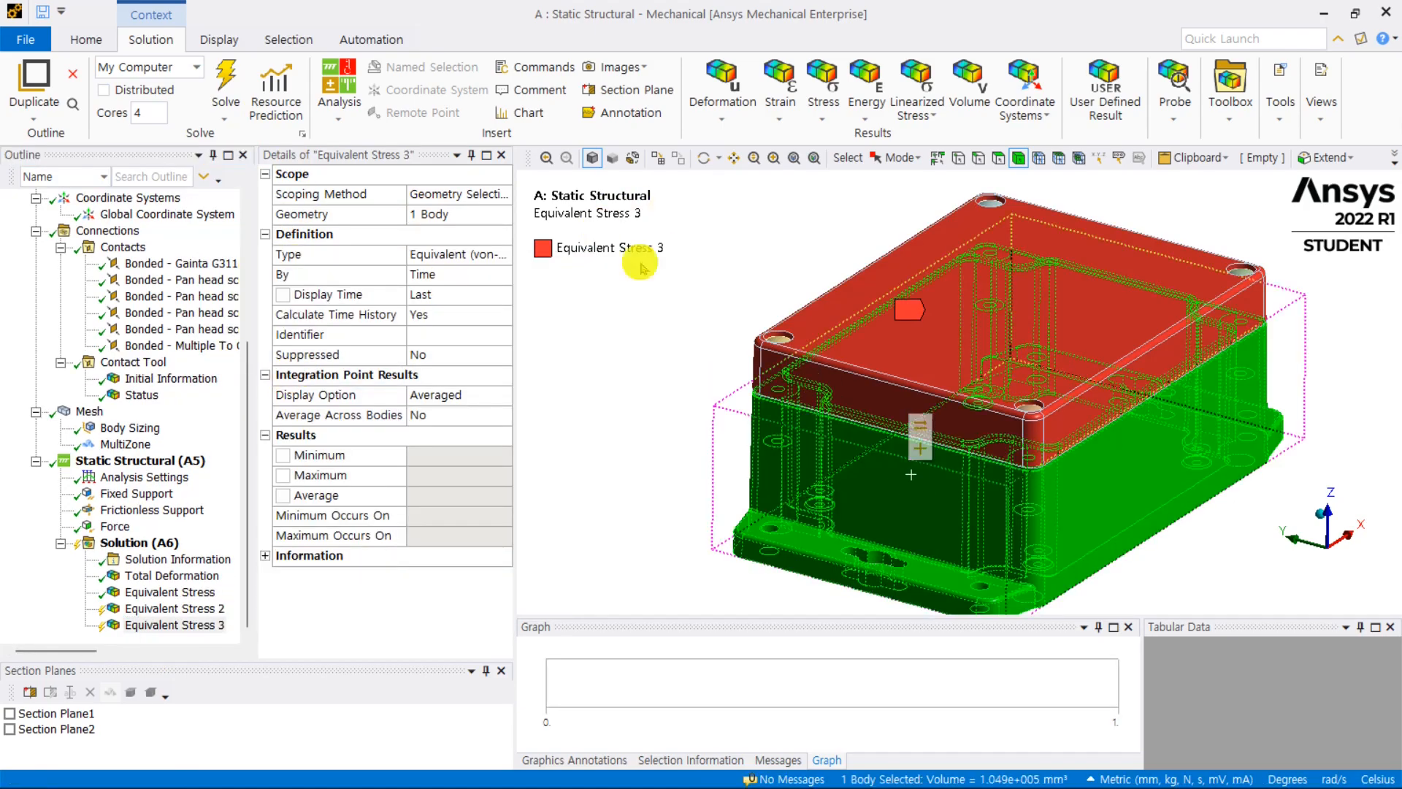
click(433, 215)
click(432, 216)
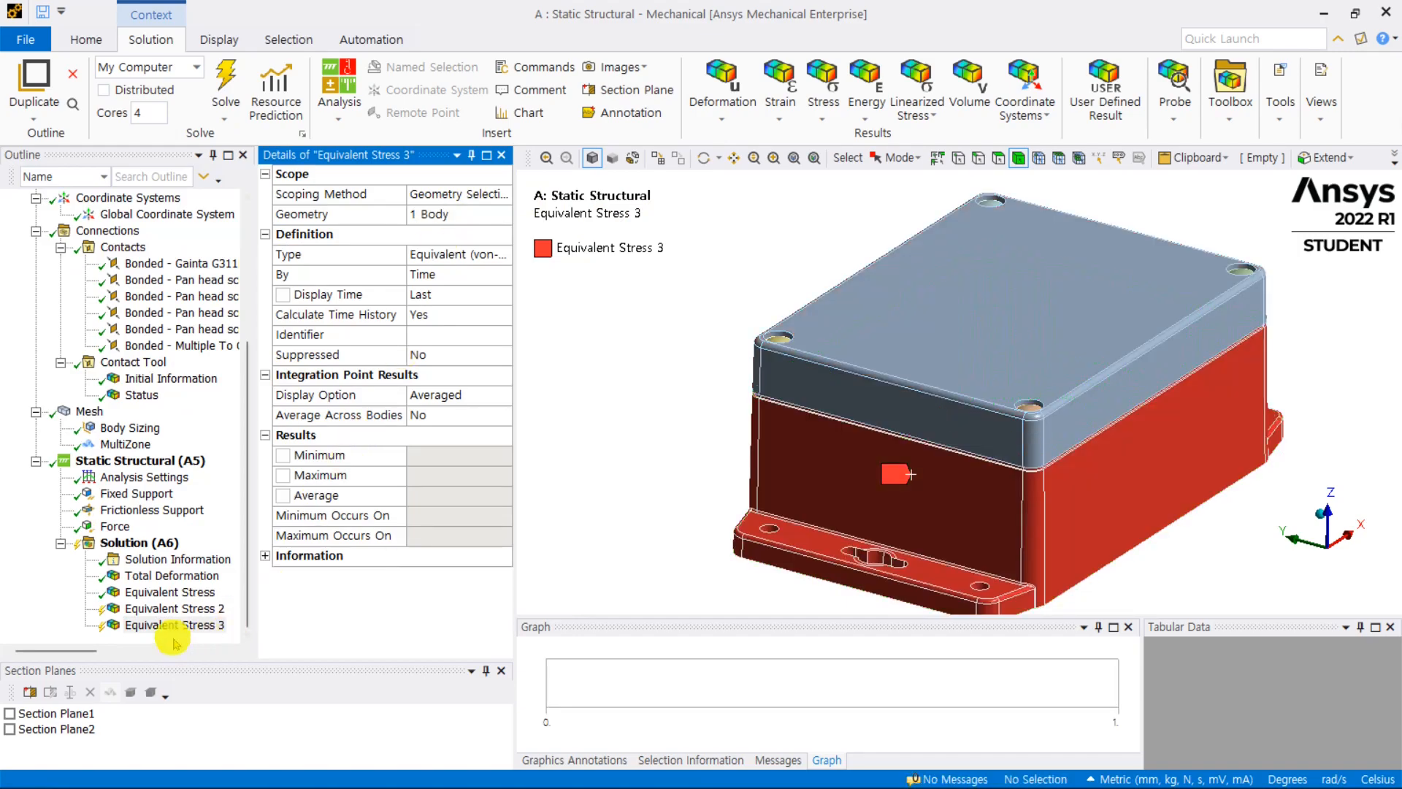
Step: Duplicate Equivalent Stress 3 and scope the copy to the four screws by selecting all bodies except the lid and base
right_click(168, 625)
click(248, 429)
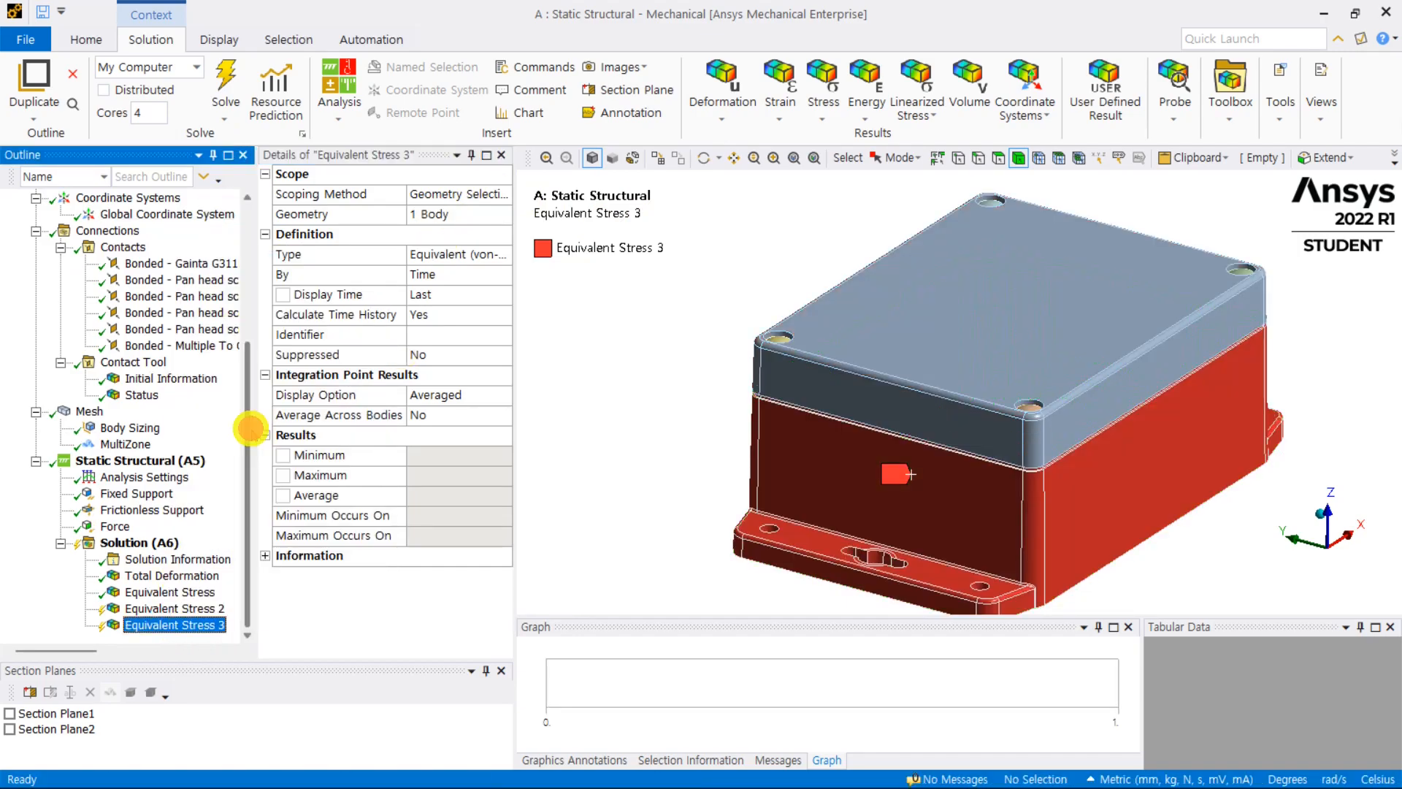
right_click(657, 367)
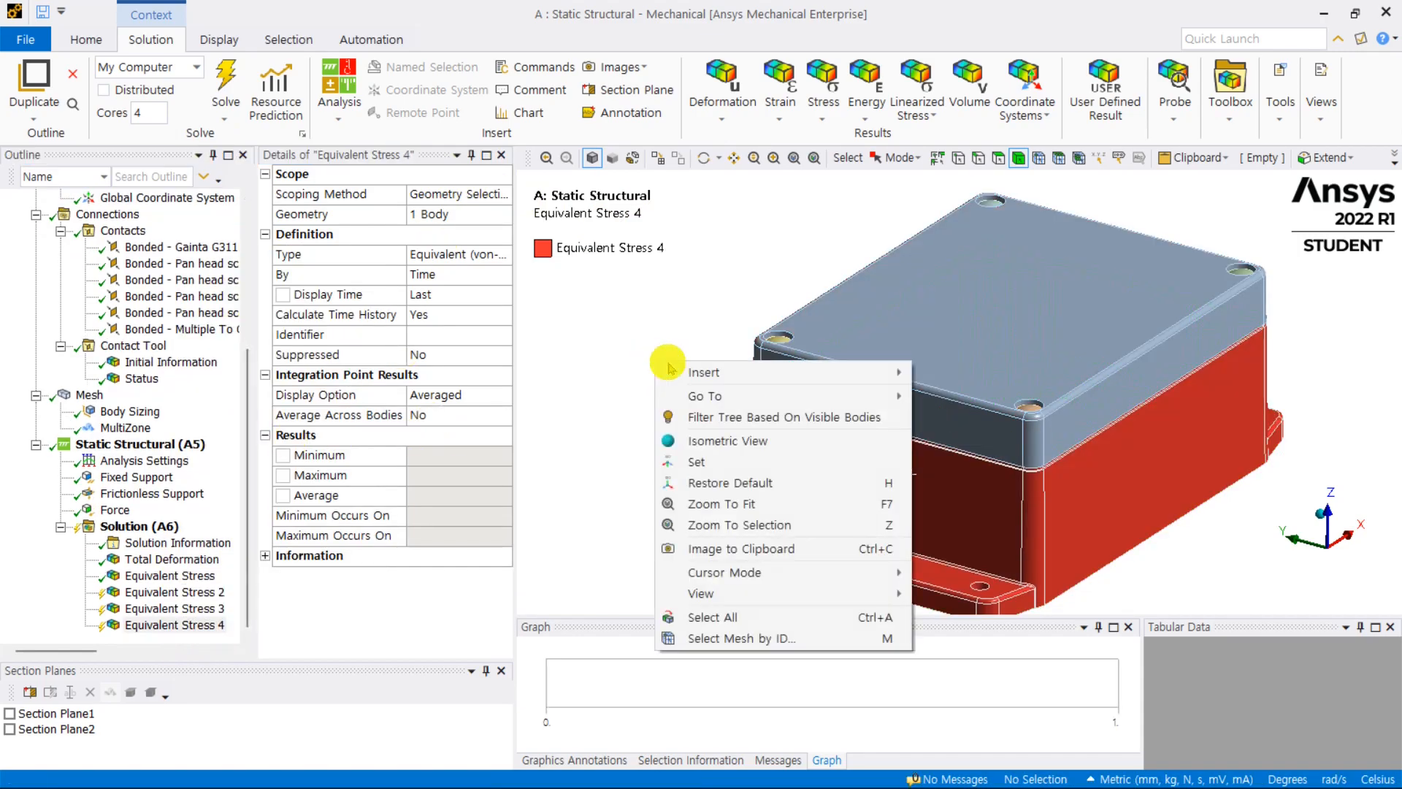
click(758, 617)
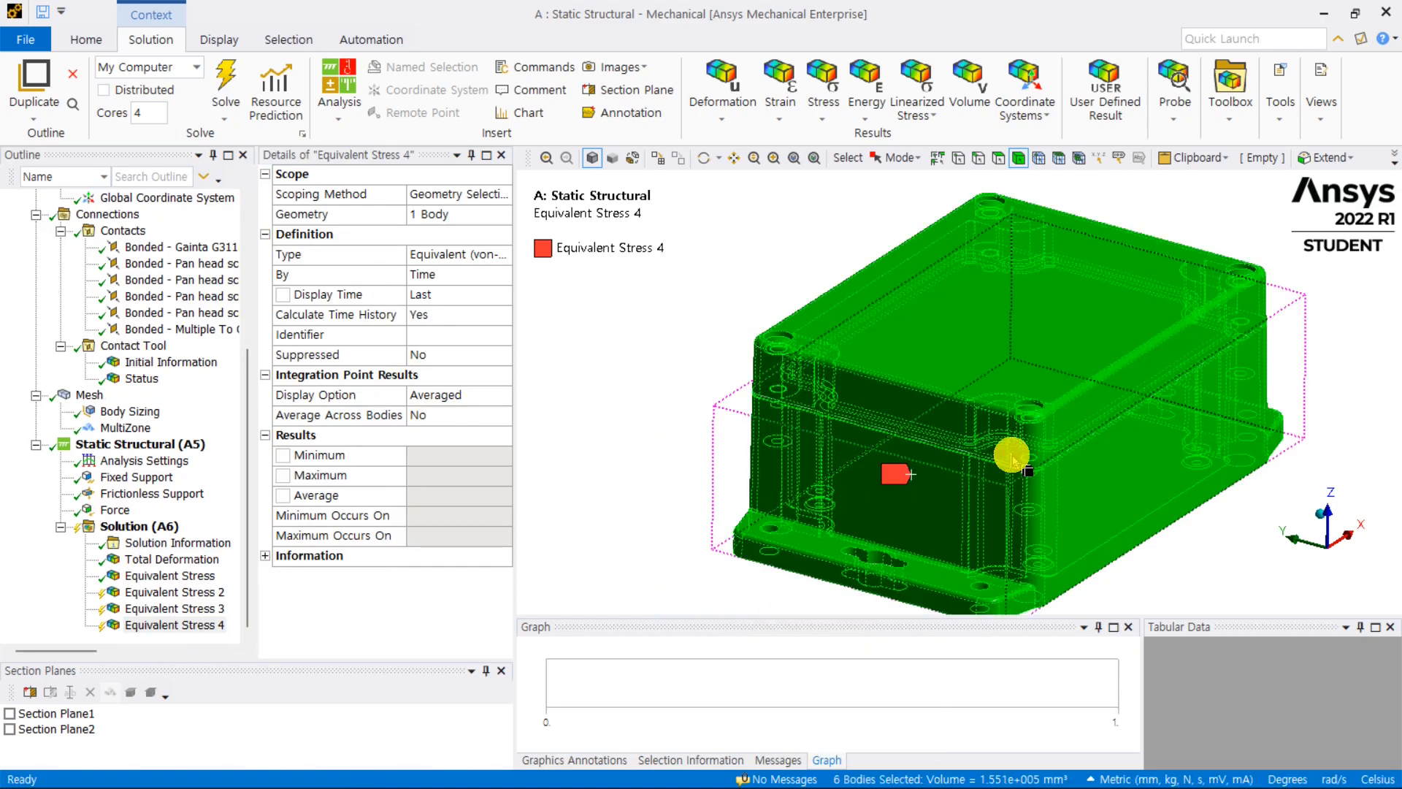
ctrl+click(945, 322)
ctrl+click(880, 509)
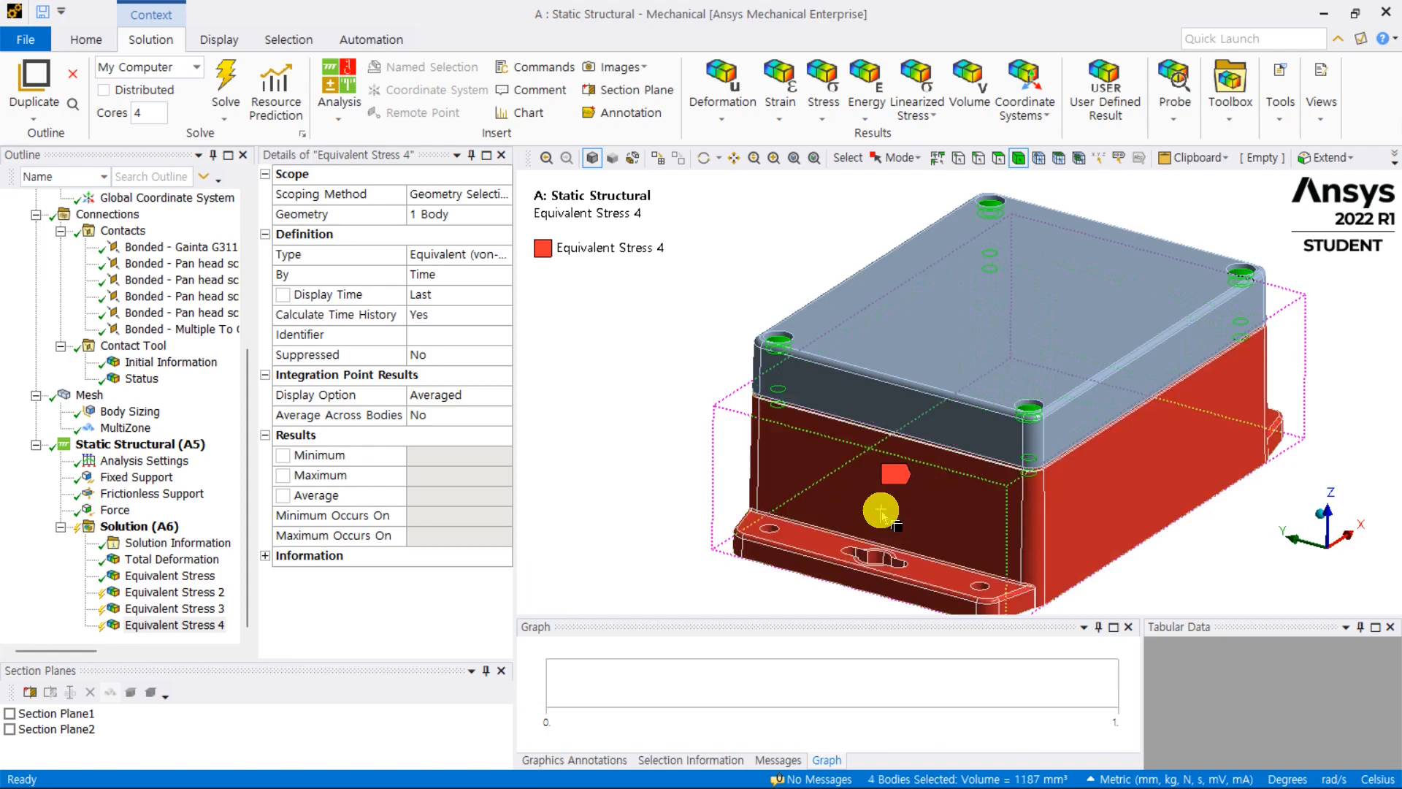
click(436, 214)
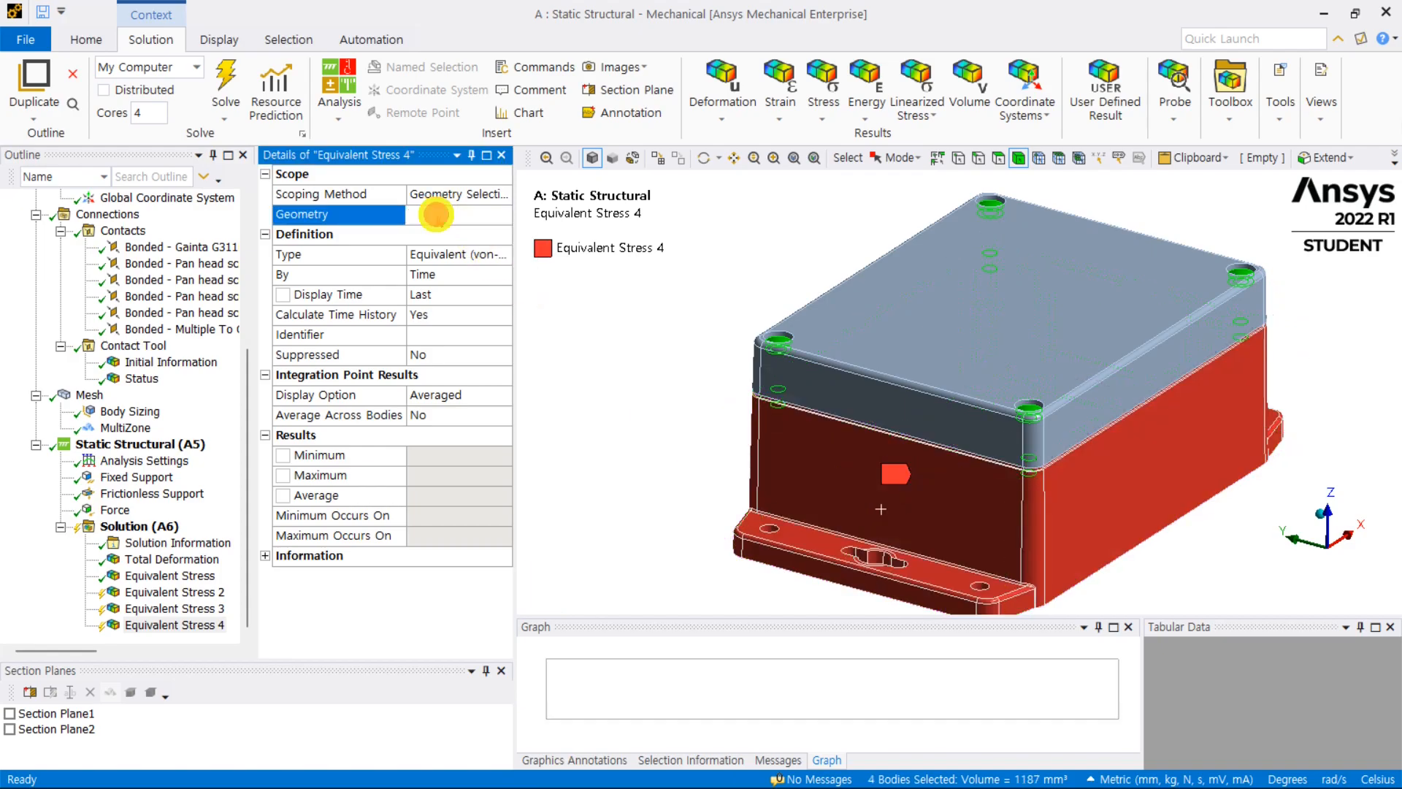
click(432, 214)
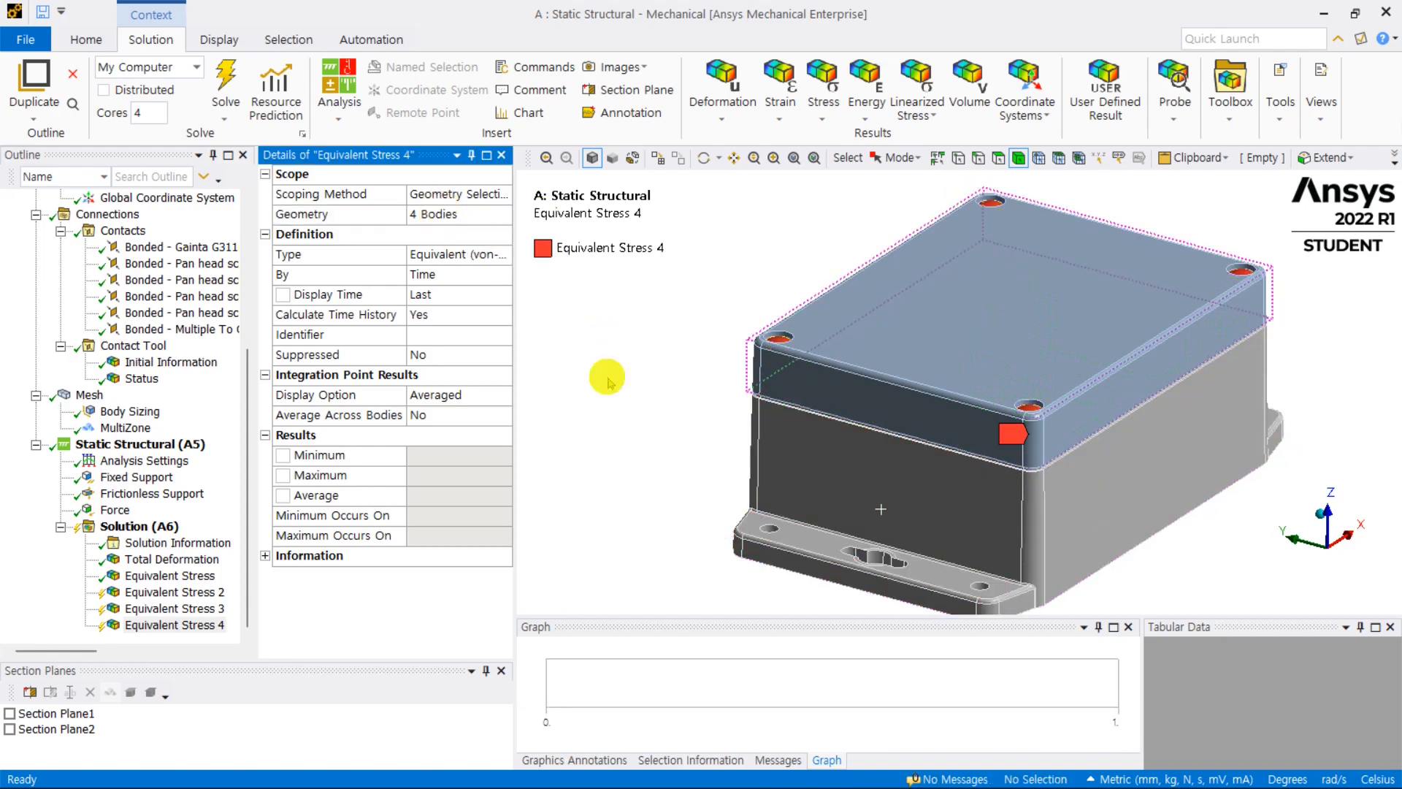
Step: Evaluate all results of the solution and display the lid's stress plot, Equivalent Stress 2
right_click(154, 527)
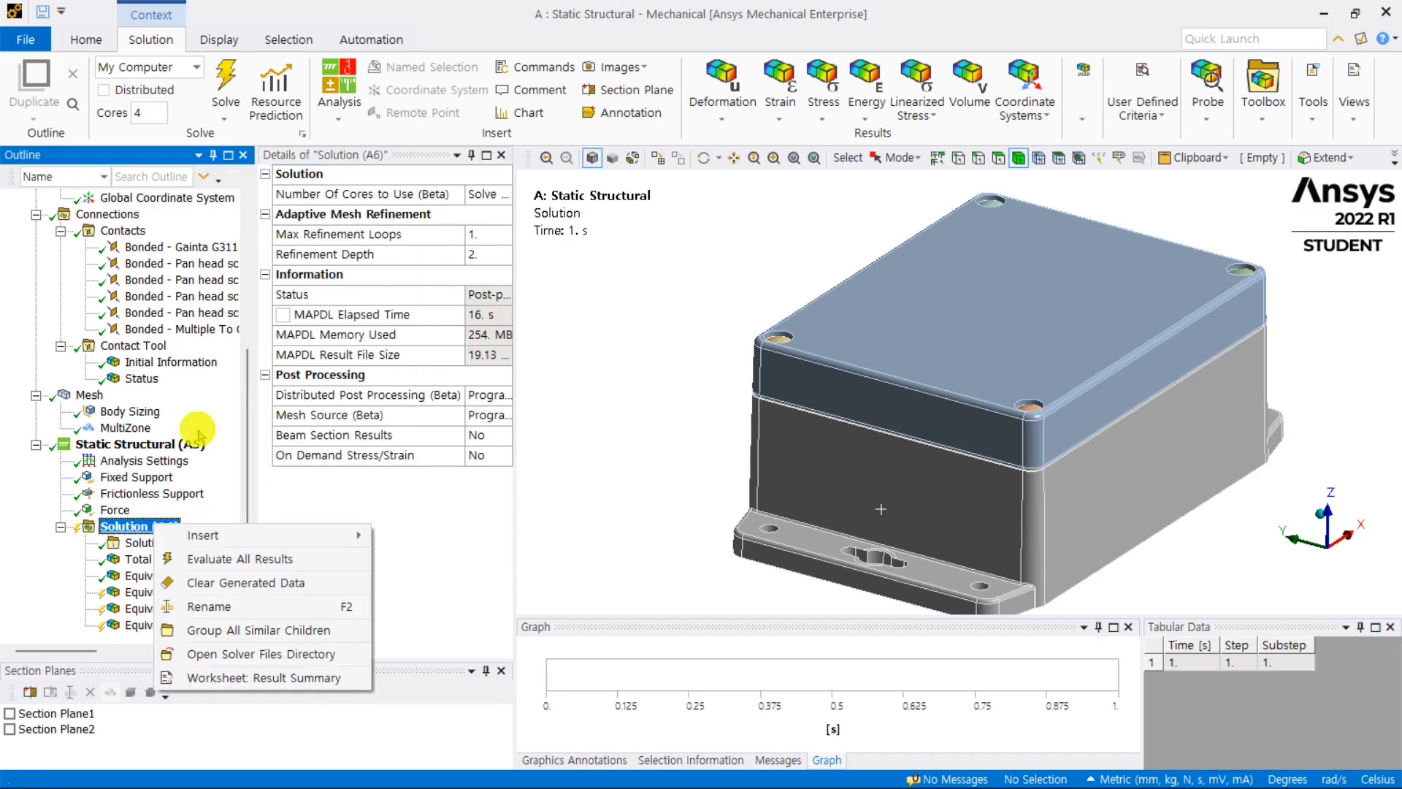
click(271, 555)
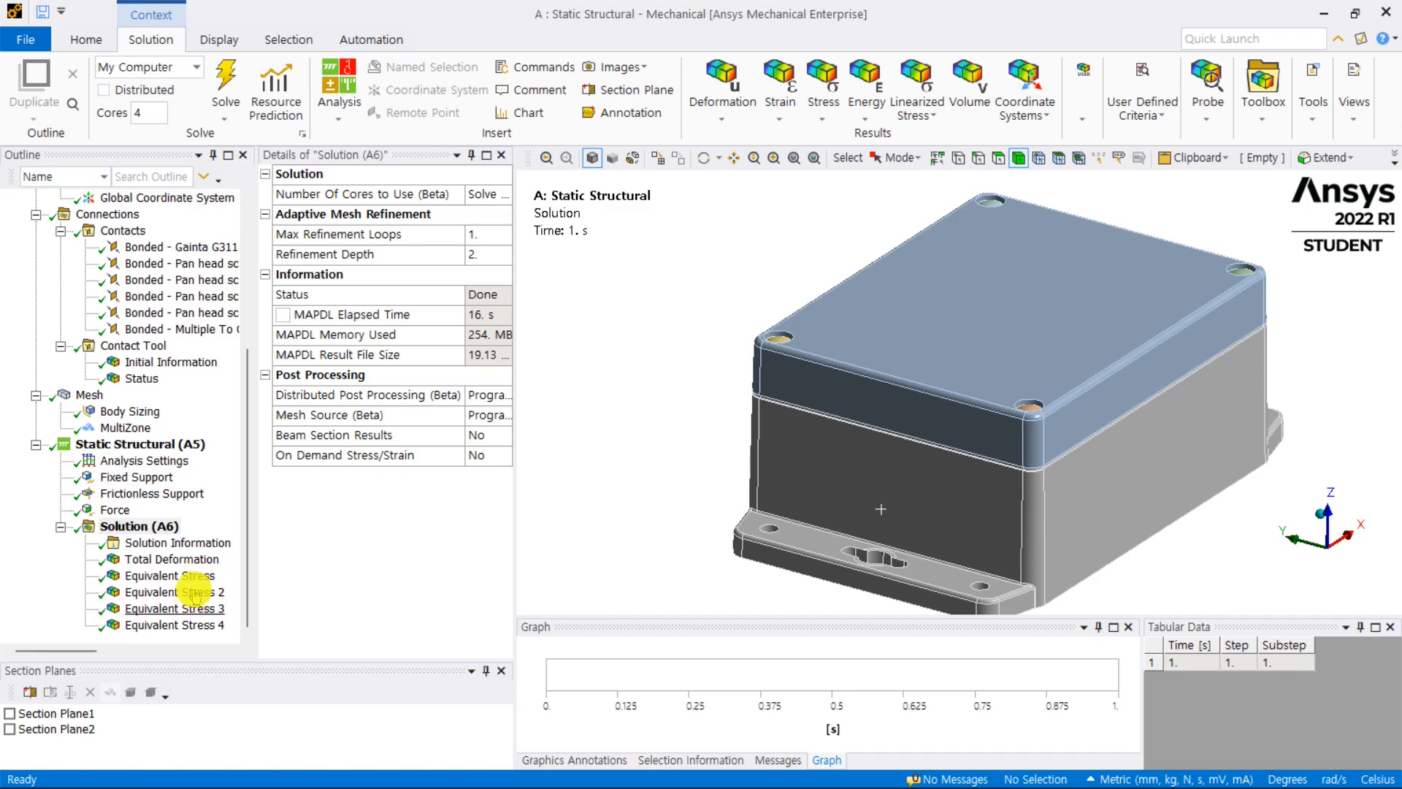
click(195, 592)
Step: Examine the mesh and stress distribution around the maximum label on the lid's rim from its underside
drag(967, 357, 1151, 263)
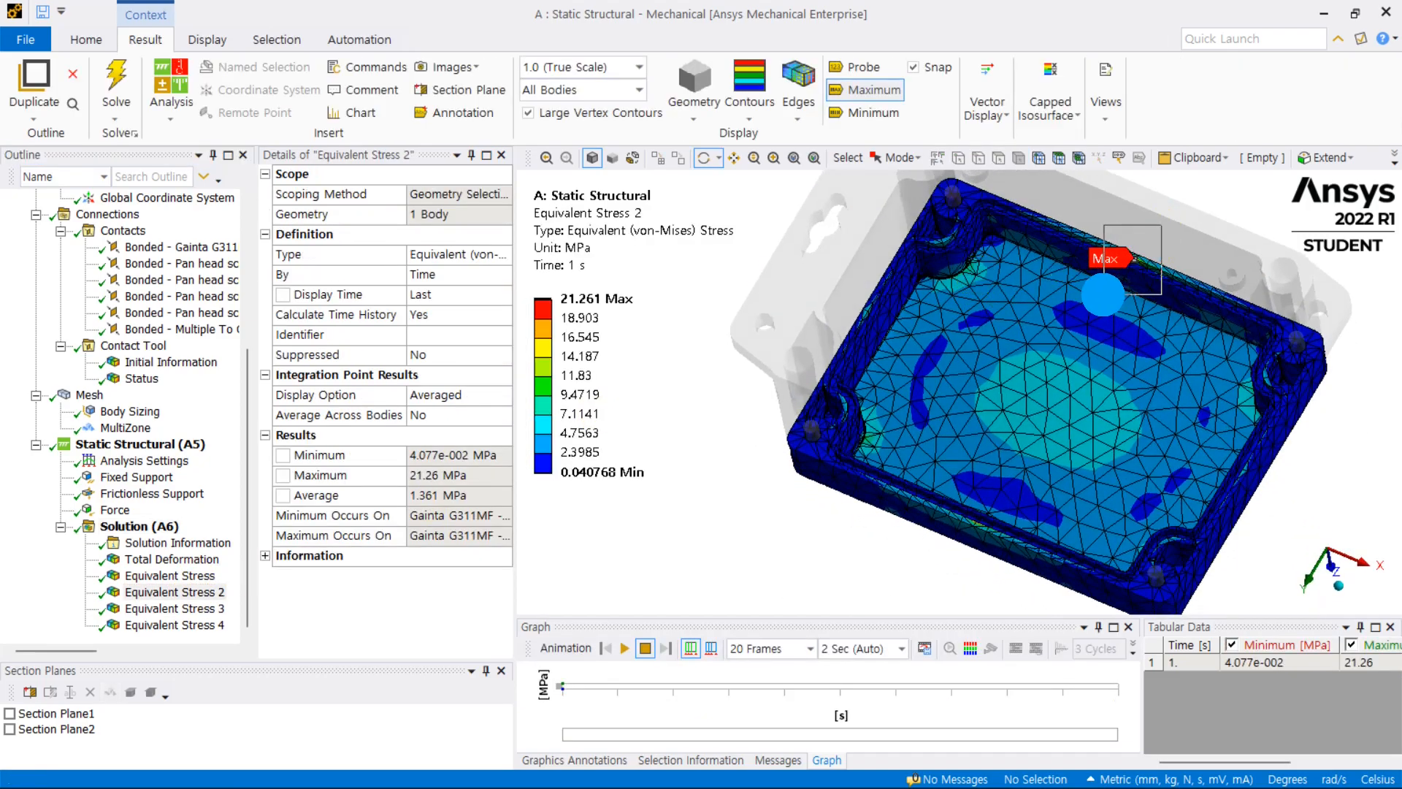
right_drag(1104, 292, 1104, 293)
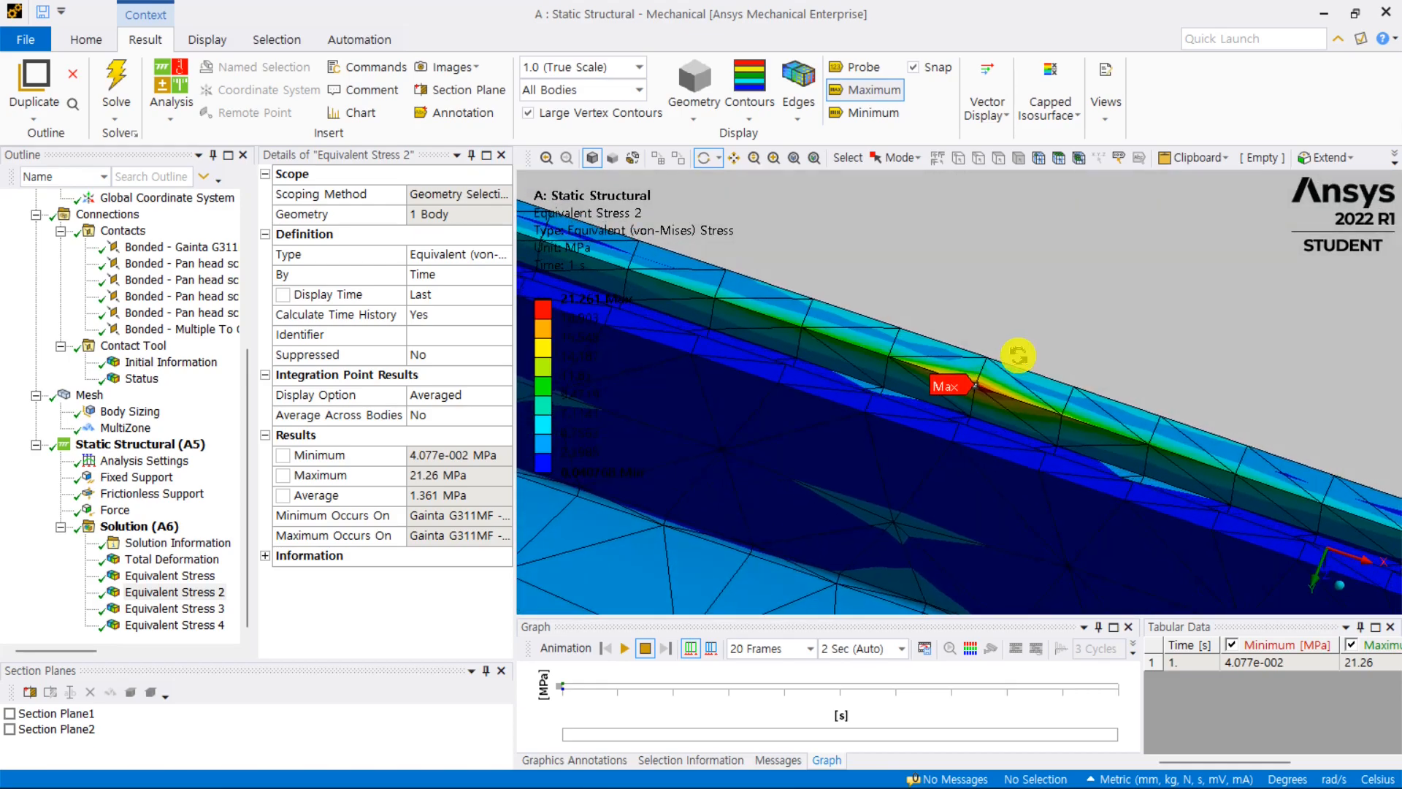
drag(976, 372, 1012, 354)
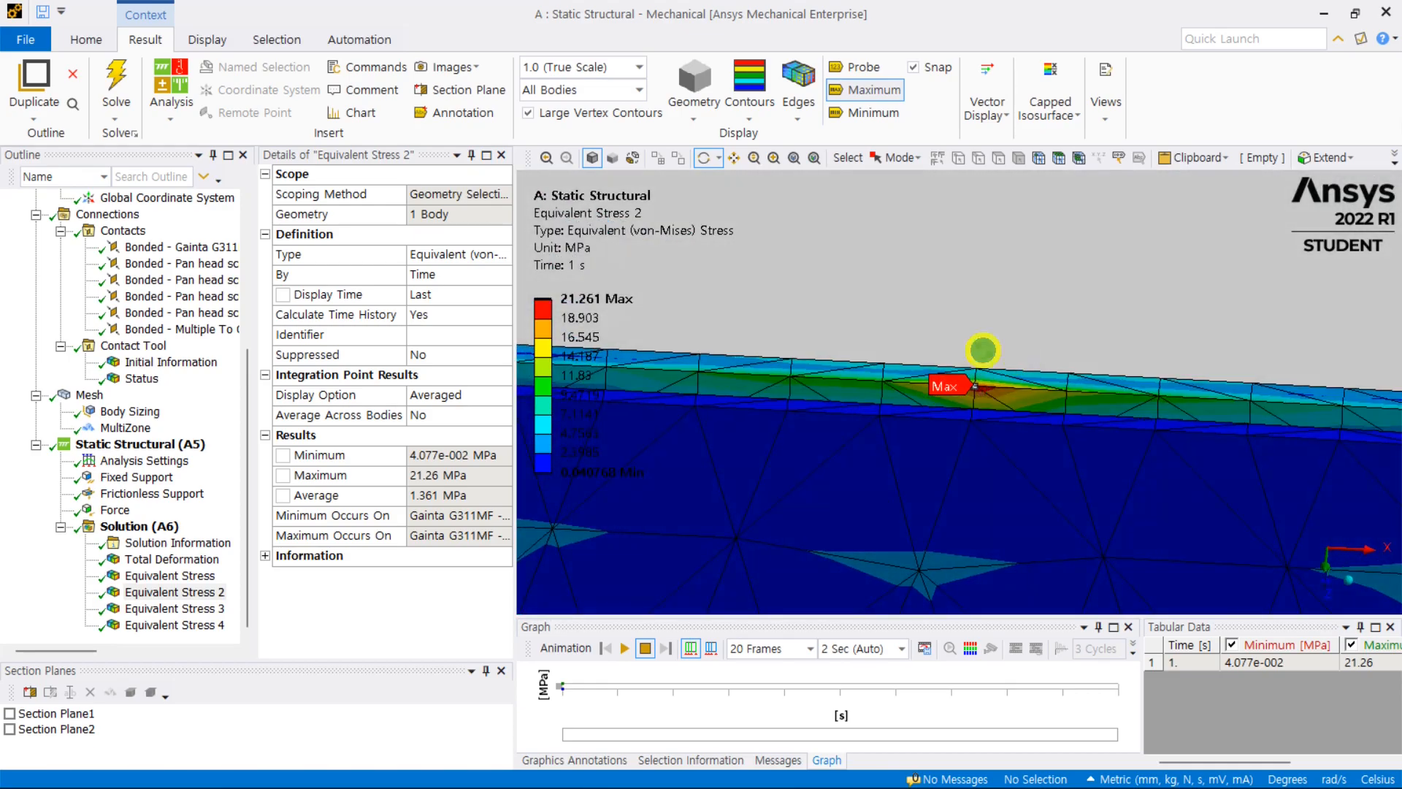
middle_drag(993, 315, 985, 313)
right_drag(1123, 399, 987, 494)
scroll(995, 441, down, 5)
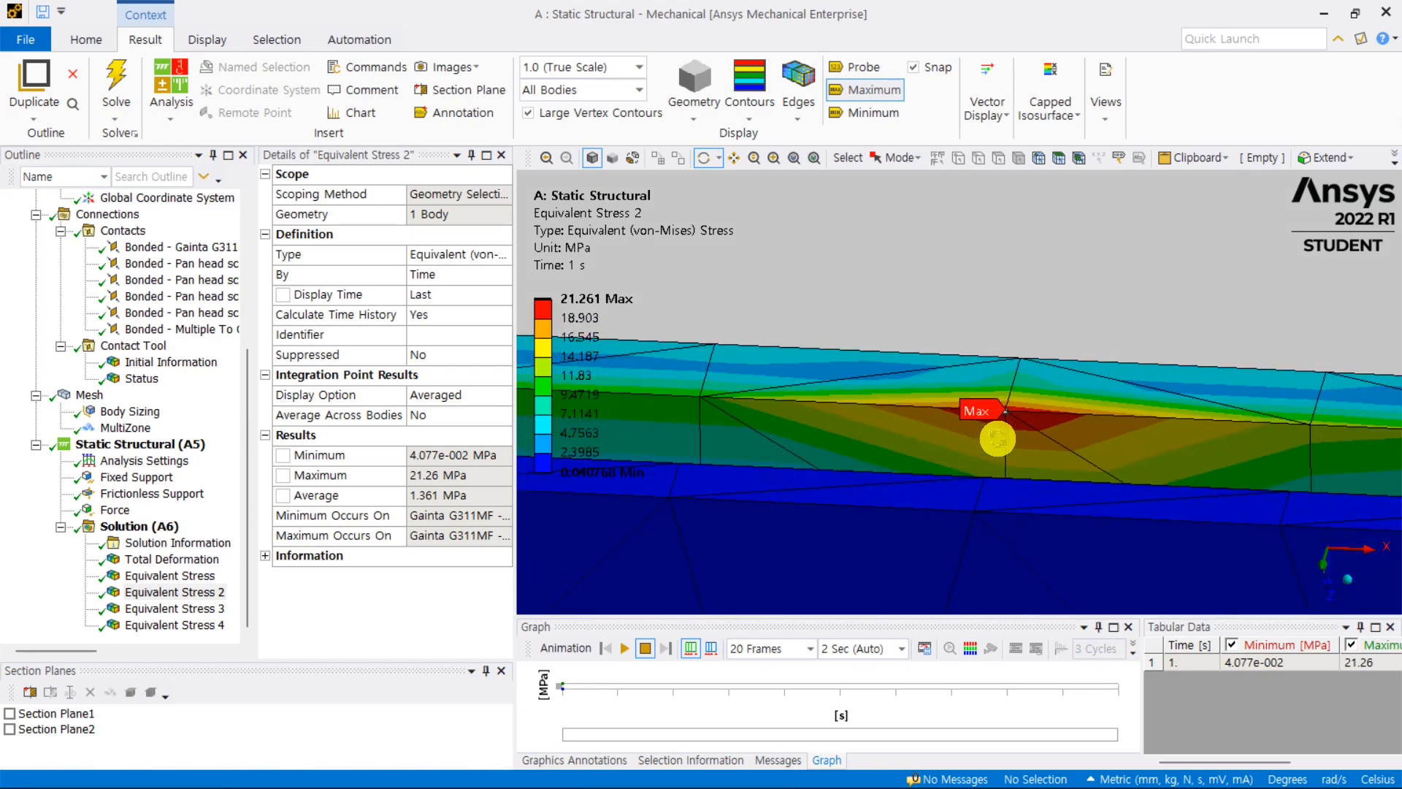
Step: Compare the local stress concentration at the lid rim's maximum label with the surrounding mesh and the lid's overall stress pattern
middle_drag(996, 442, 975, 468)
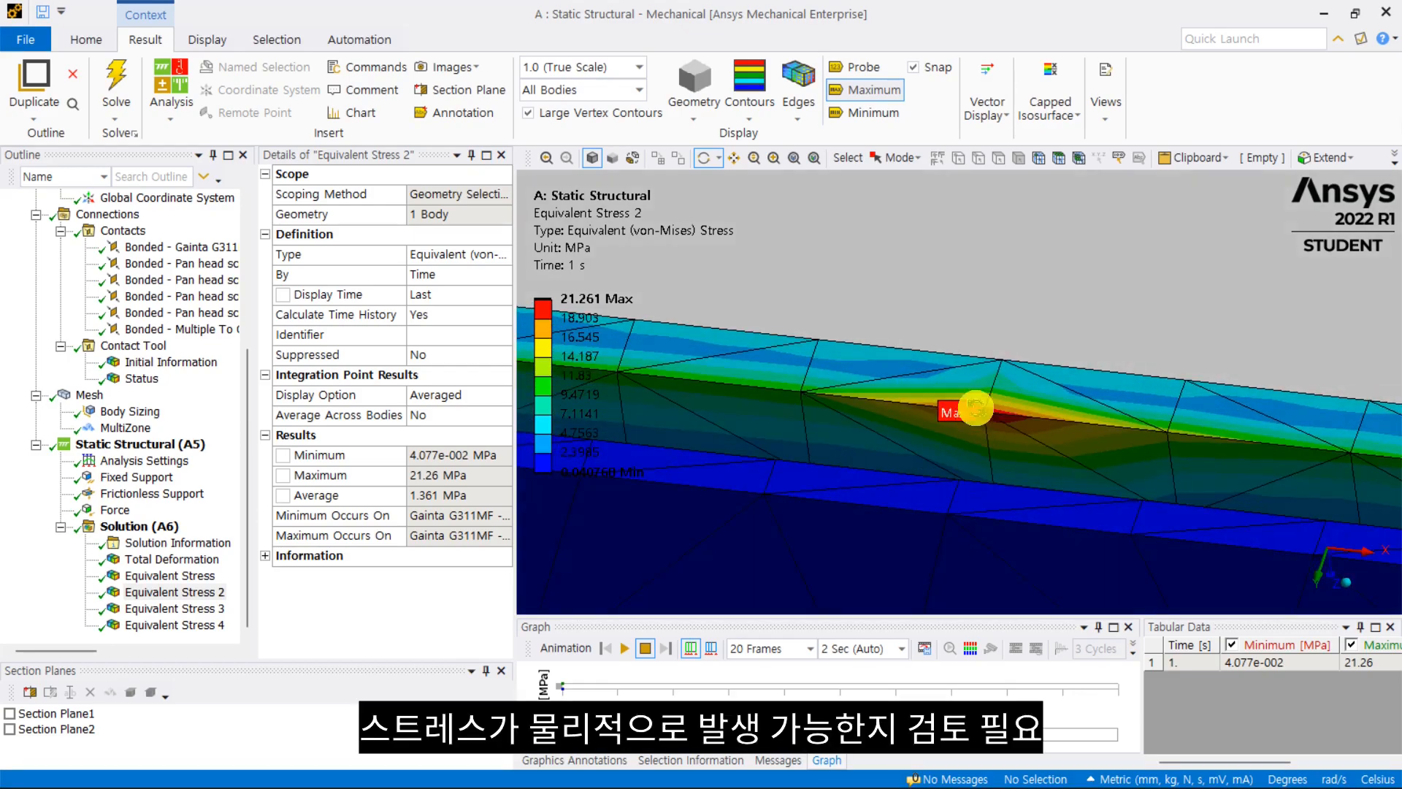
middle_drag(980, 419, 854, 383)
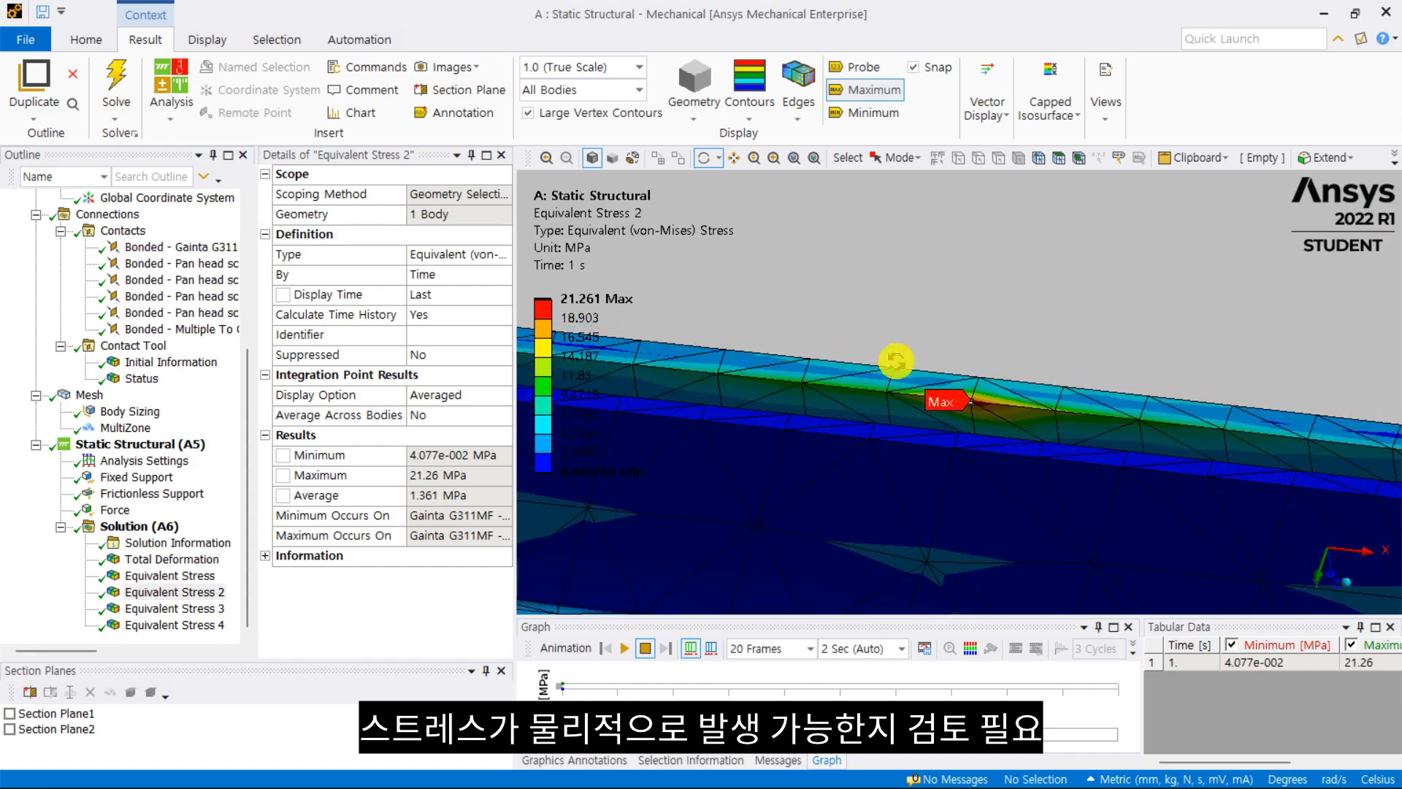
scroll(917, 431, up, 5)
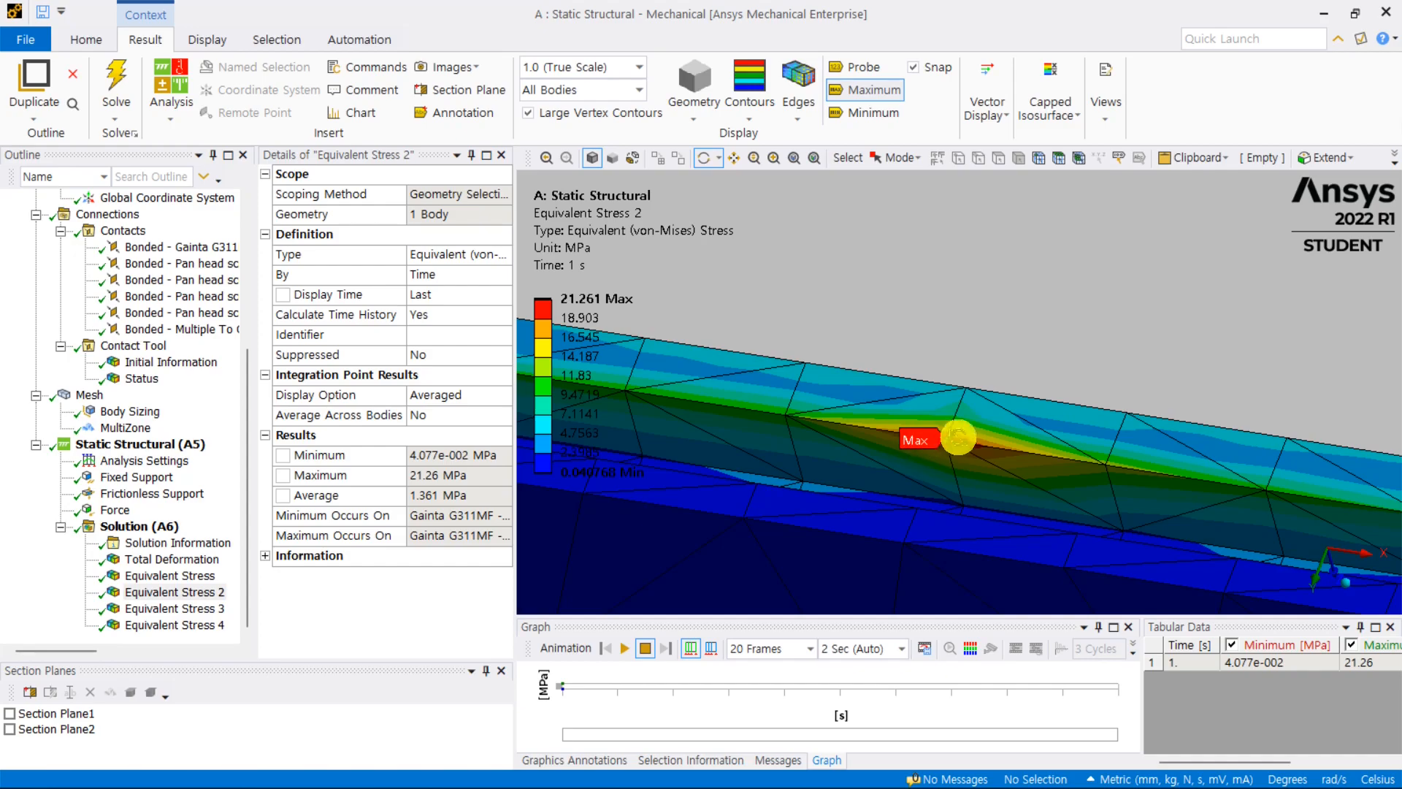
drag(958, 436, 933, 440)
mouse_move(978, 382)
mouse_down()
mouse_move(983, 401)
mouse_move(961, 397)
mouse_move(973, 364)
mouse_up()
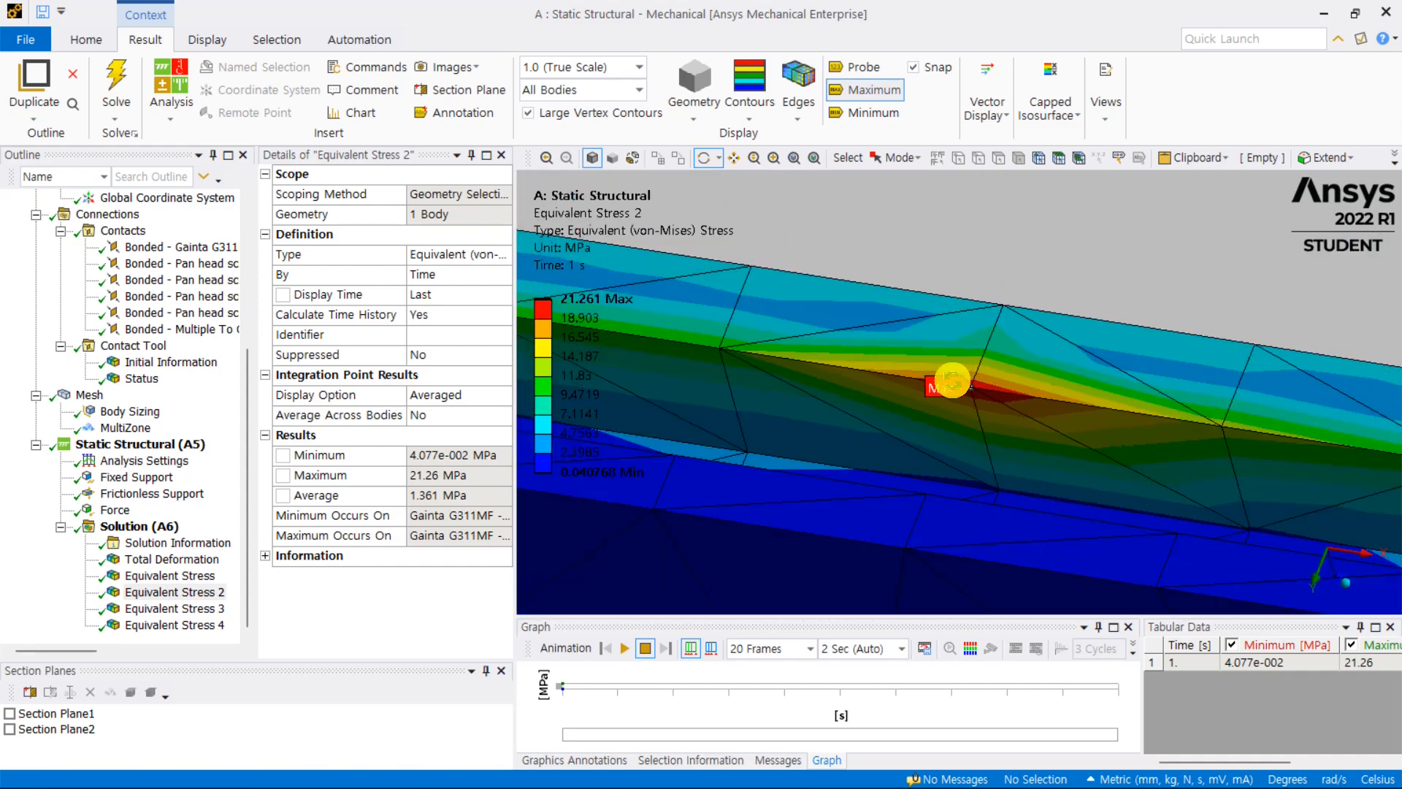
drag(966, 394, 1036, 248)
scroll(958, 489, down, 5)
scroll(1048, 246, up, 8)
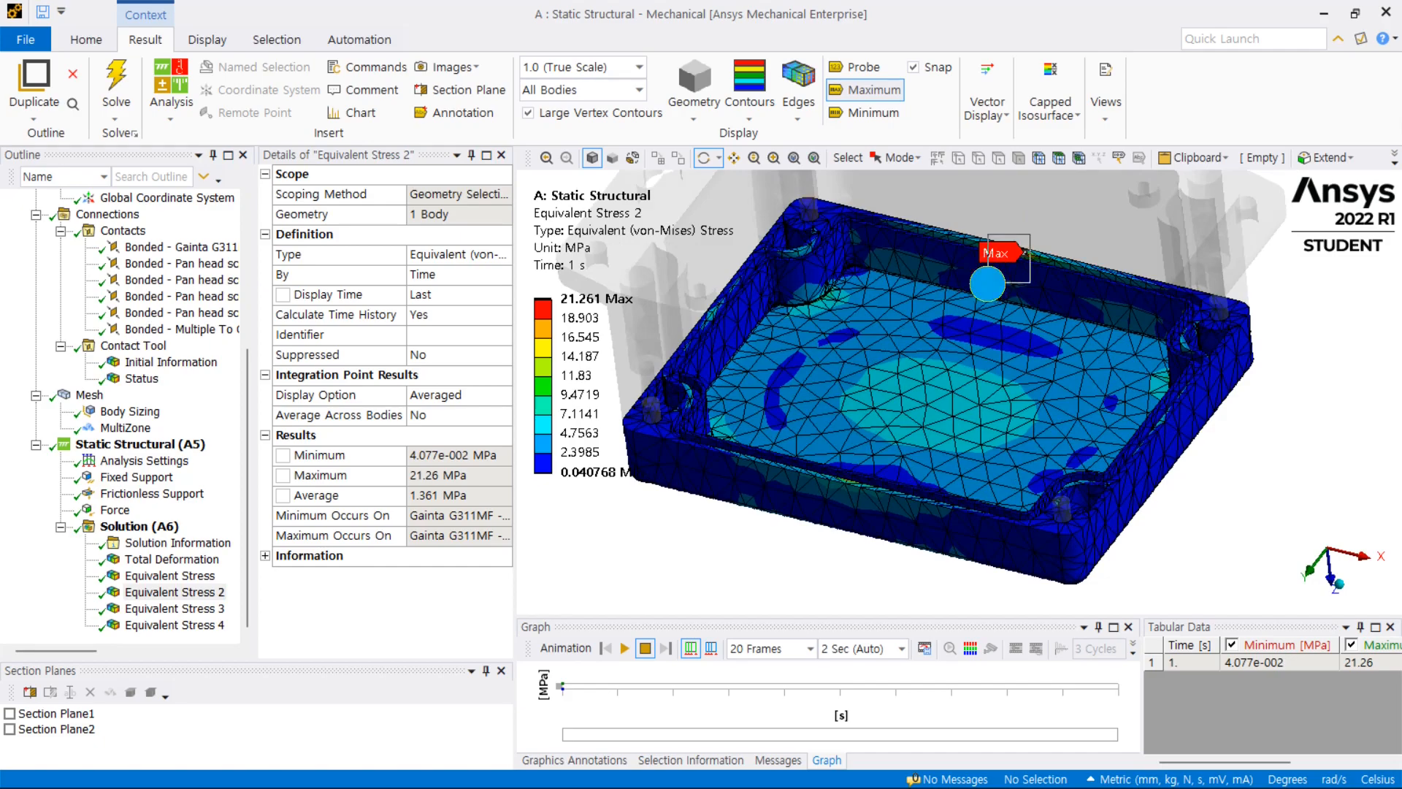
scroll(1086, 334, down, 8)
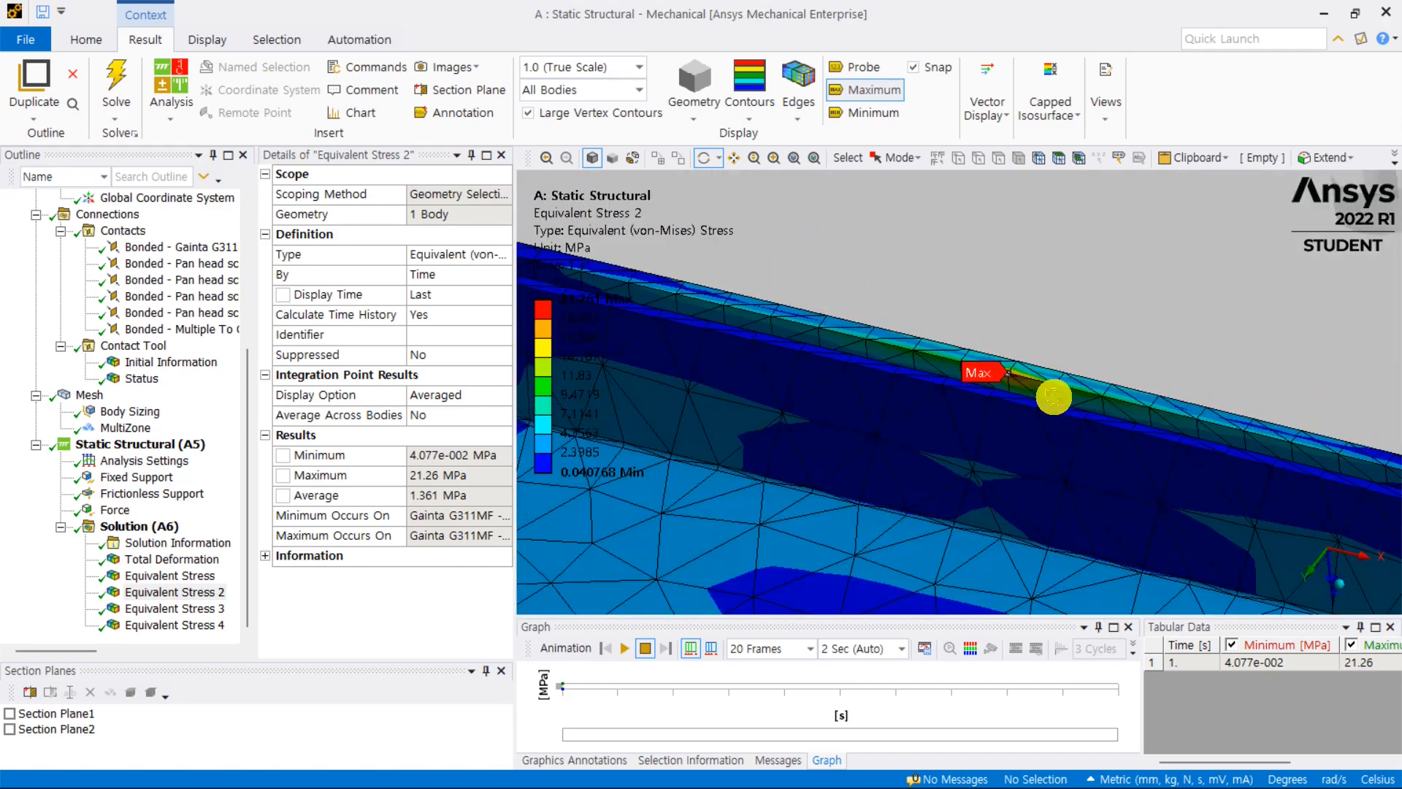
drag(984, 400, 1010, 376)
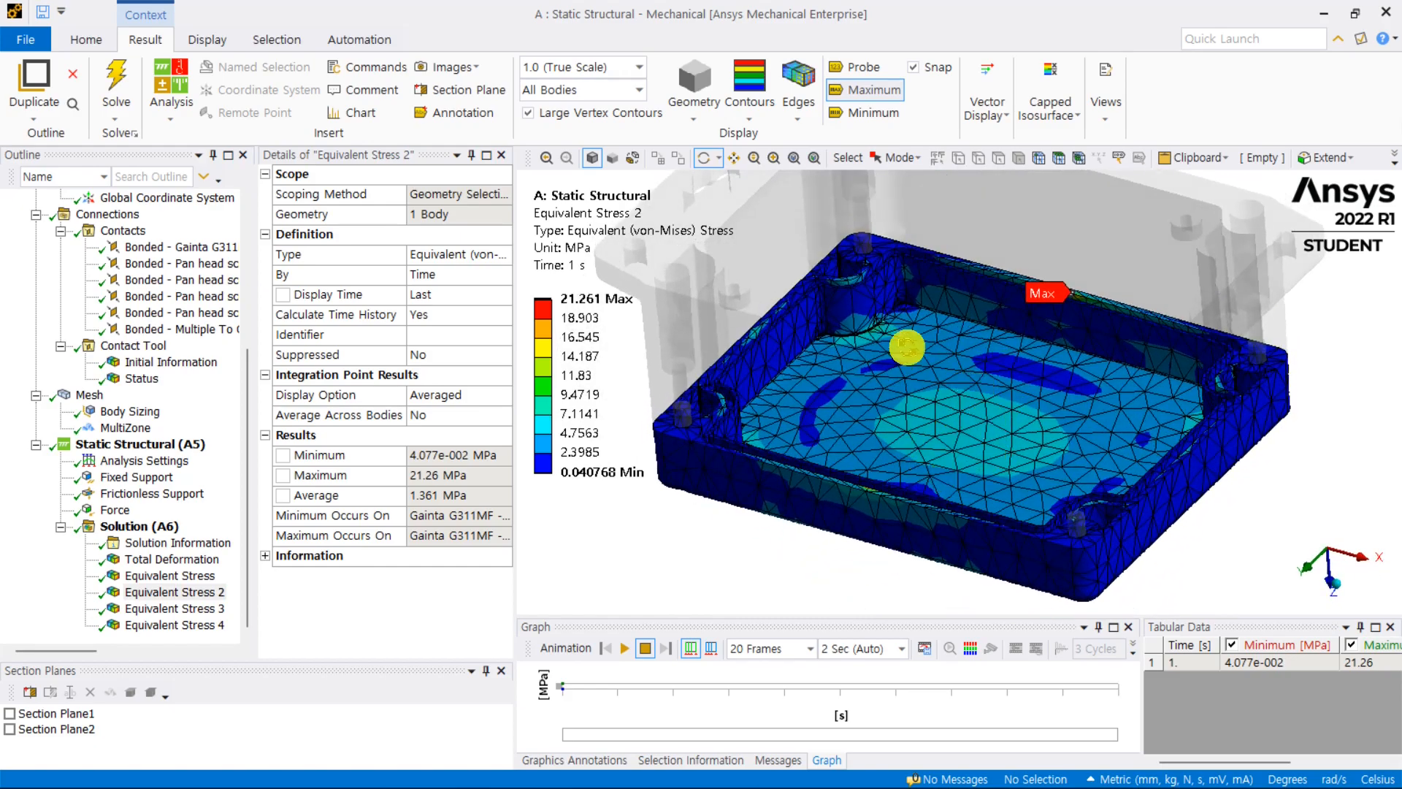
Step: Examine the stress at the fillet around a corner screw boss inside the lid
right_drag(846, 359, 847, 357)
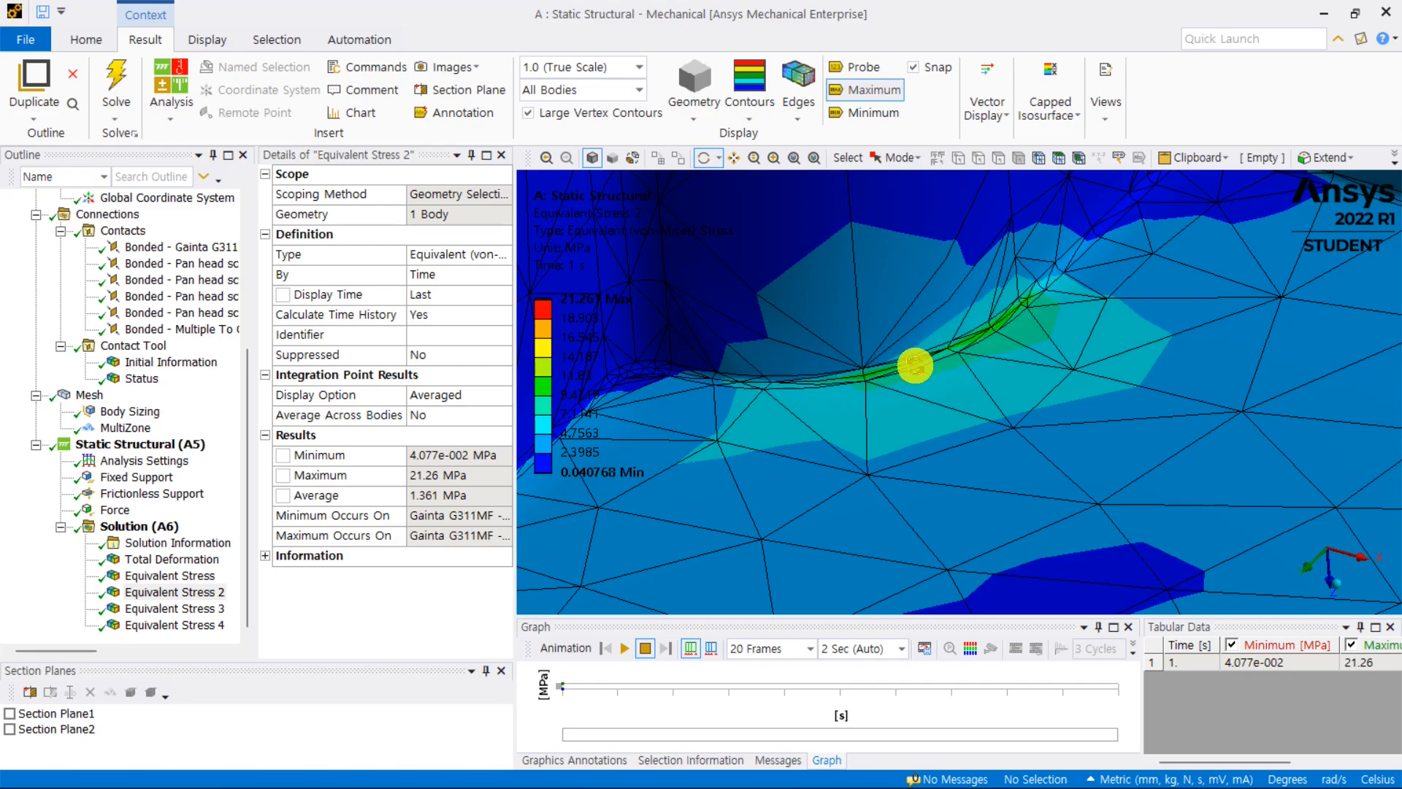
middle_drag(962, 357, 967, 391)
scroll(967, 391, down, 10)
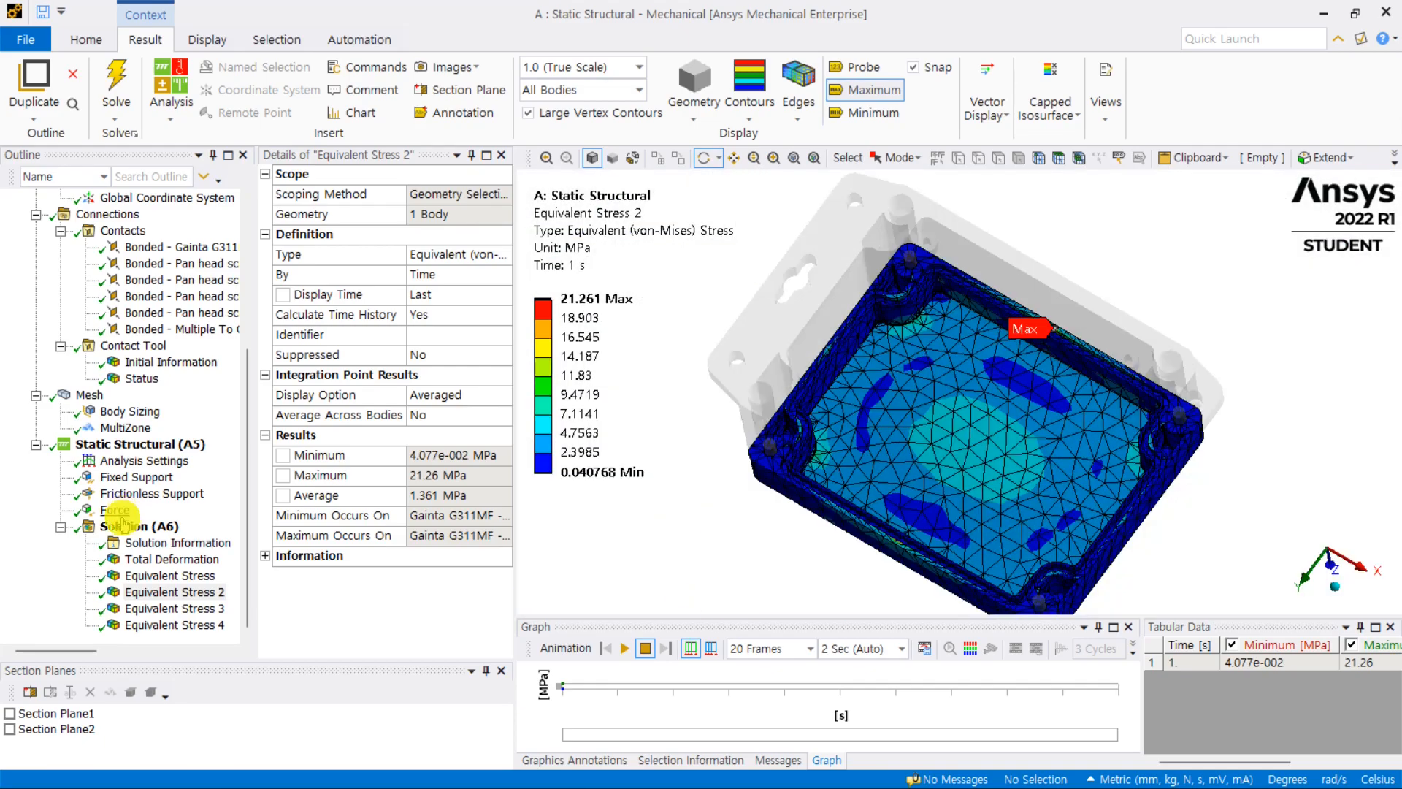
Step: Display the base's stress plot, Equivalent Stress 3, and examine the area around its maximum label on the rim
click(178, 608)
middle_drag(1011, 267, 1014, 474)
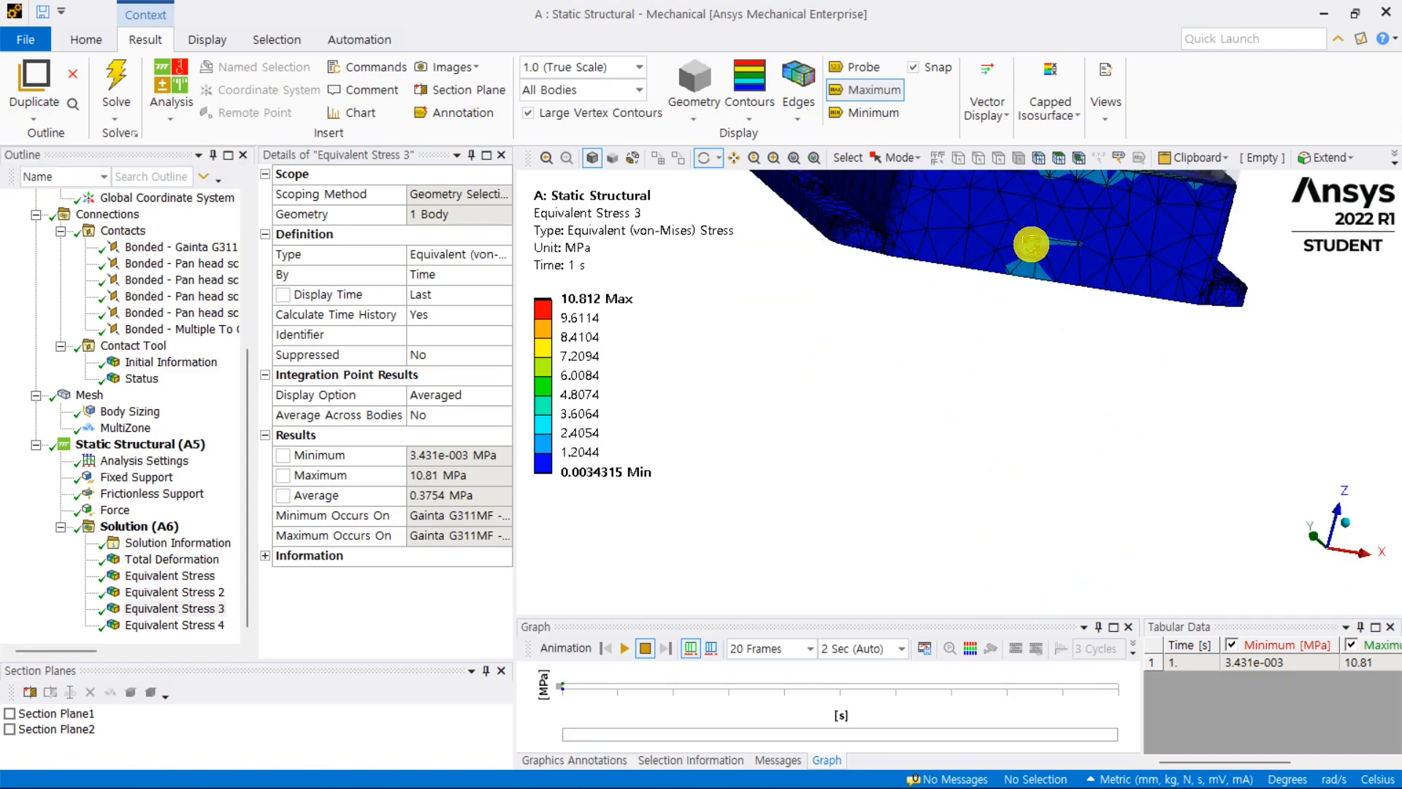
ctrl+middle_drag(1032, 243, 948, 424)
scroll(948, 424, up, 5)
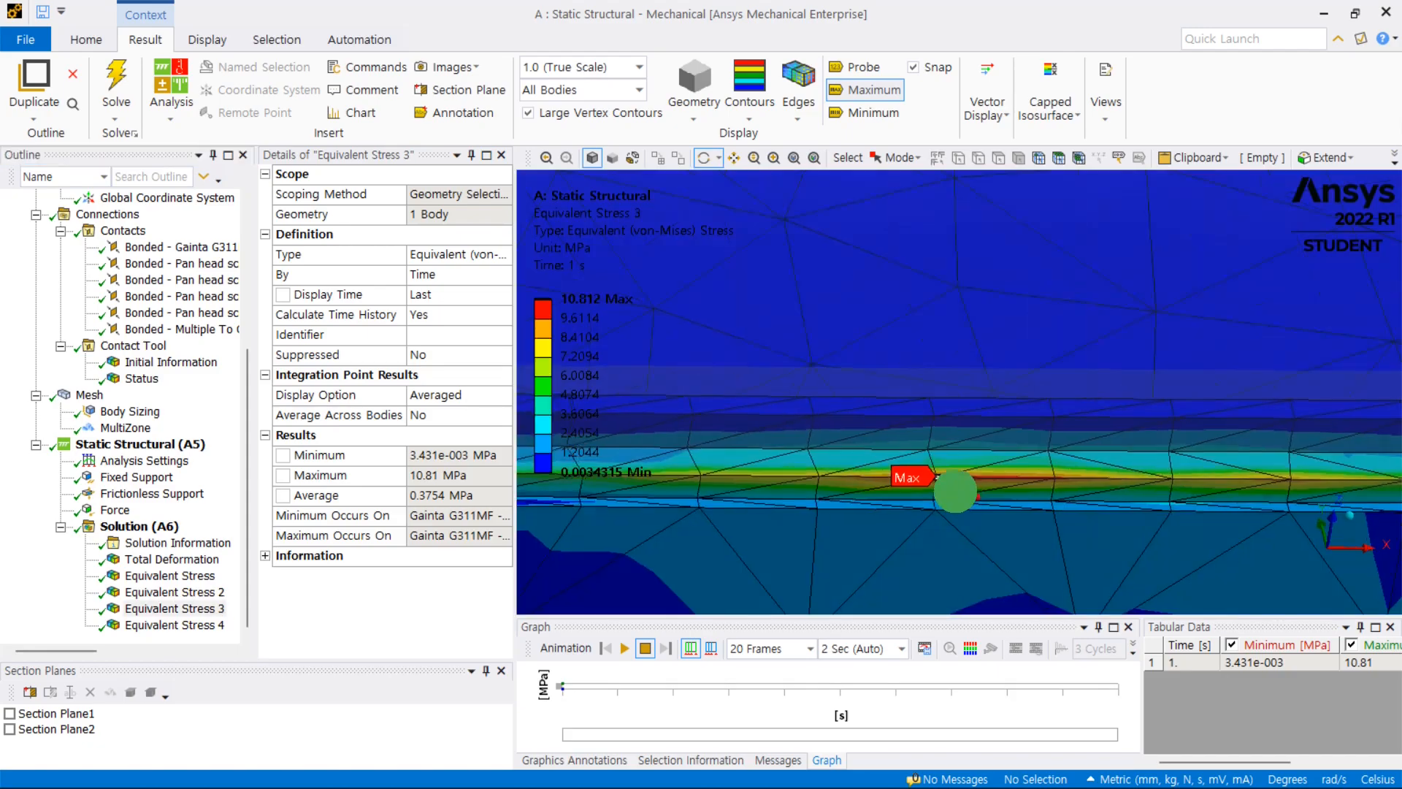
middle_drag(915, 468, 880, 459)
scroll(949, 398, down, 5)
Step: Examine the stress at the base's inner corner and across the whole base body
middle_drag(1011, 347, 977, 185)
middle_drag(968, 322, 885, 369)
right_drag(823, 460, 759, 522)
scroll(948, 404, down, 8)
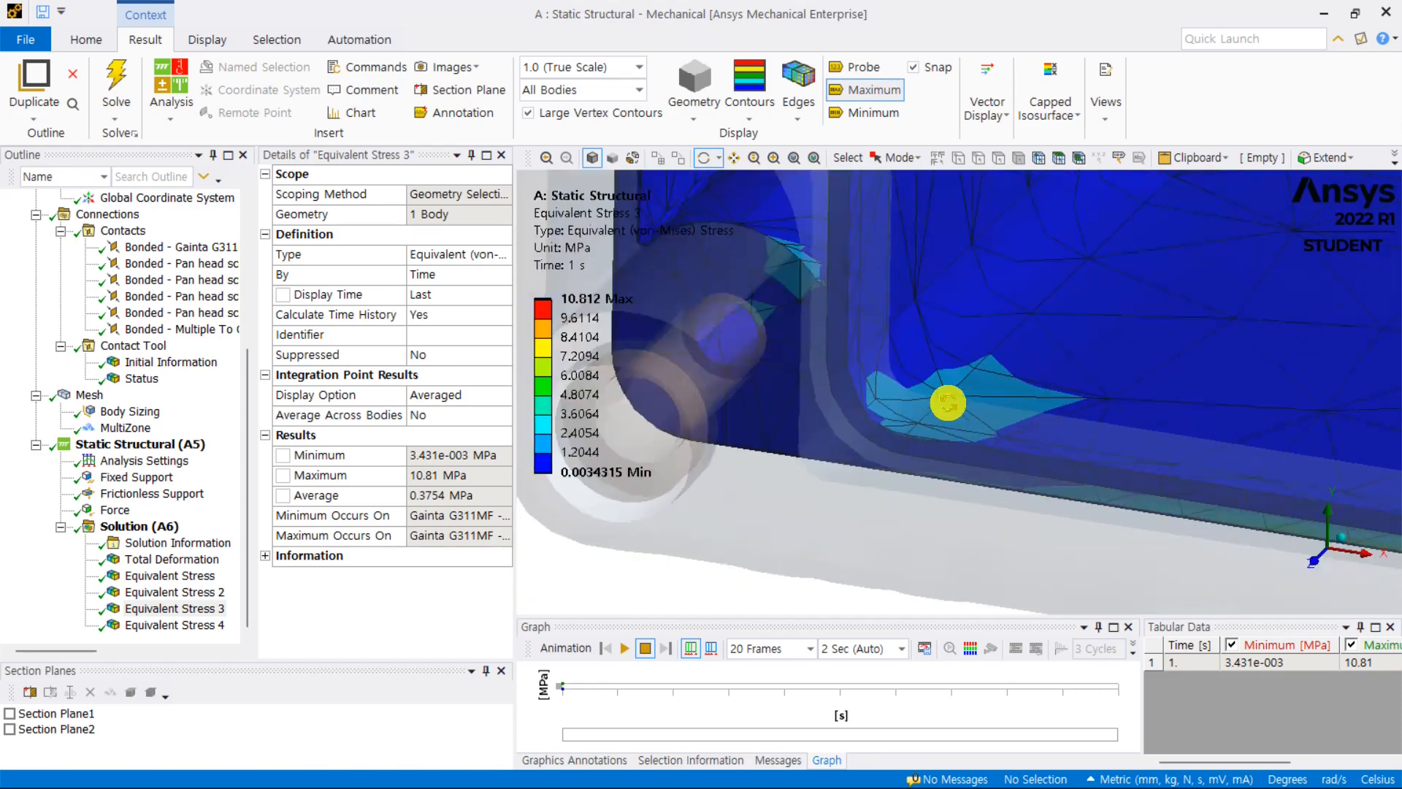
middle_drag(1071, 351, 973, 393)
scroll(964, 319, up, 8)
scroll(972, 343, down, 4)
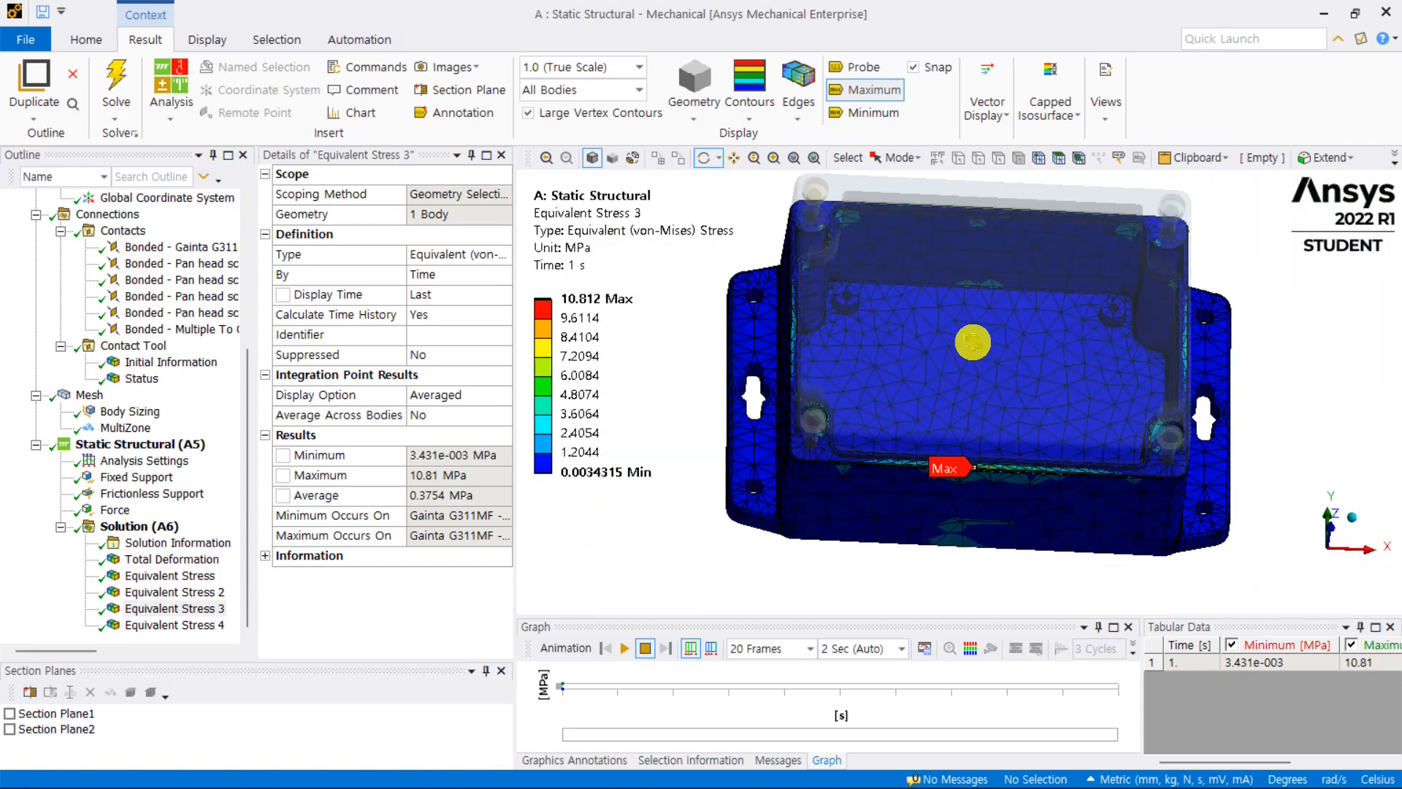
middle_drag(777, 395, 858, 297)
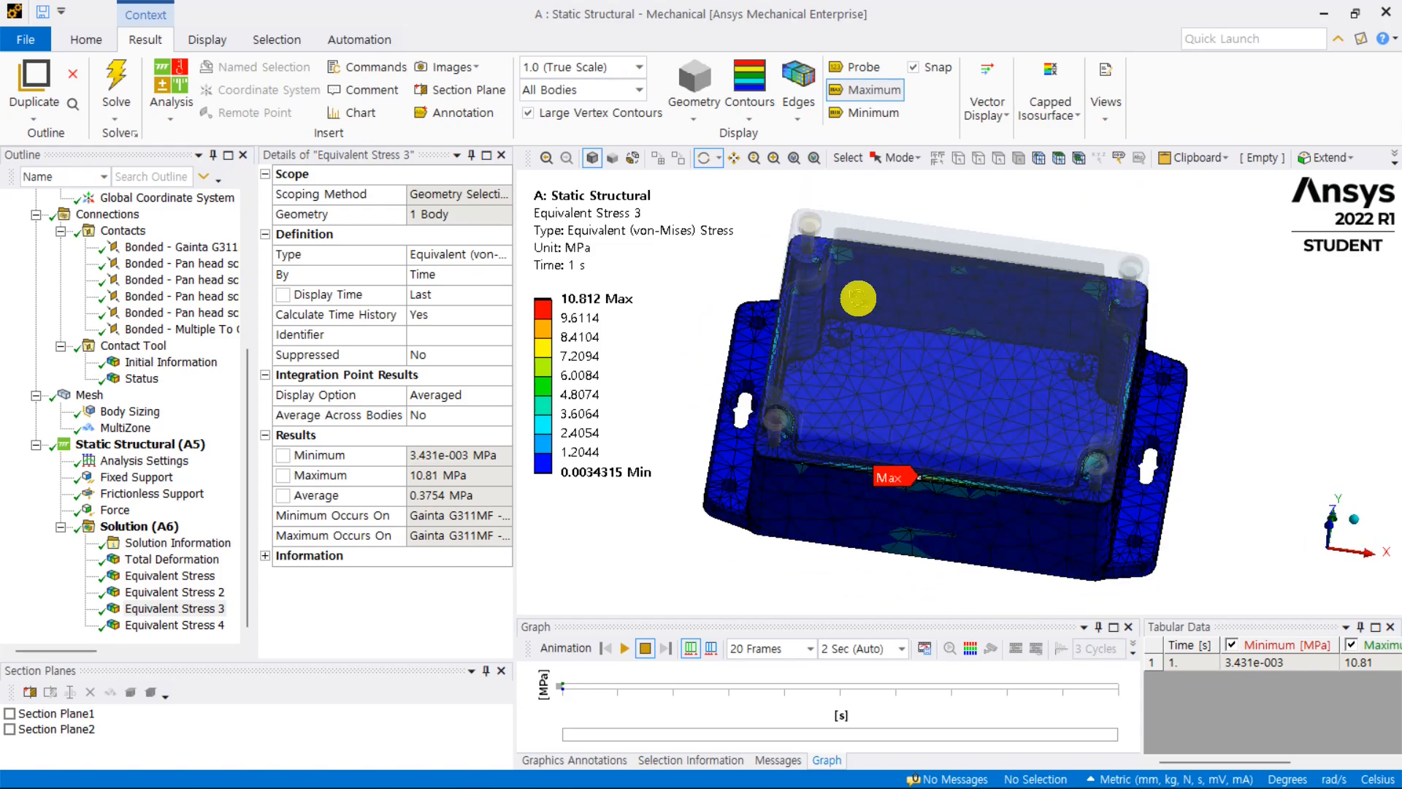
mouse_move(965, 310)
middle_down()
mouse_move(942, 343)
mouse_move(966, 314)
middle_up()
Step: Display the screws' stress plot, Equivalent Stress 4, and examine the screw carrying the maximum label
click(183, 593)
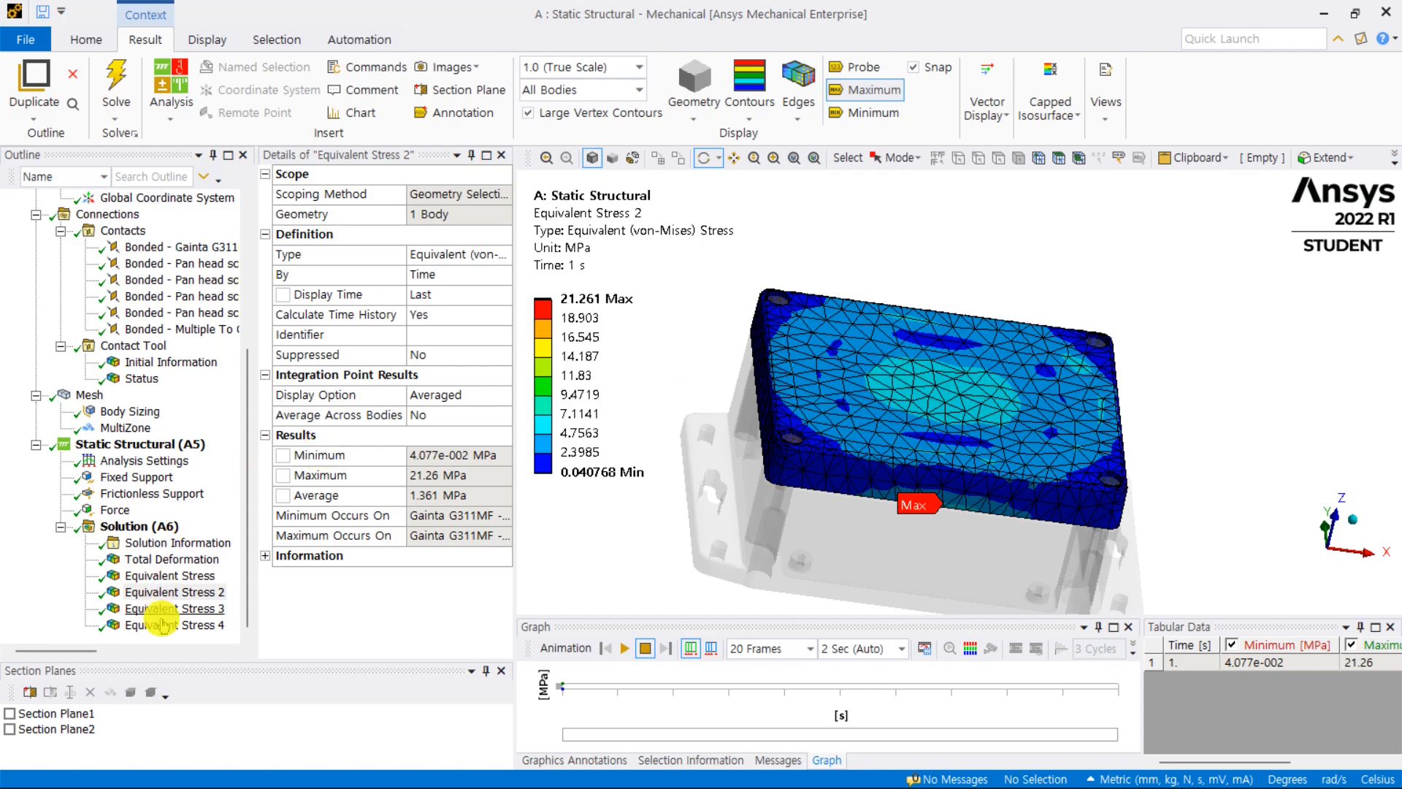
middle_drag(883, 322, 926, 336)
right_drag(823, 326, 702, 449)
middle_drag(903, 317, 885, 272)
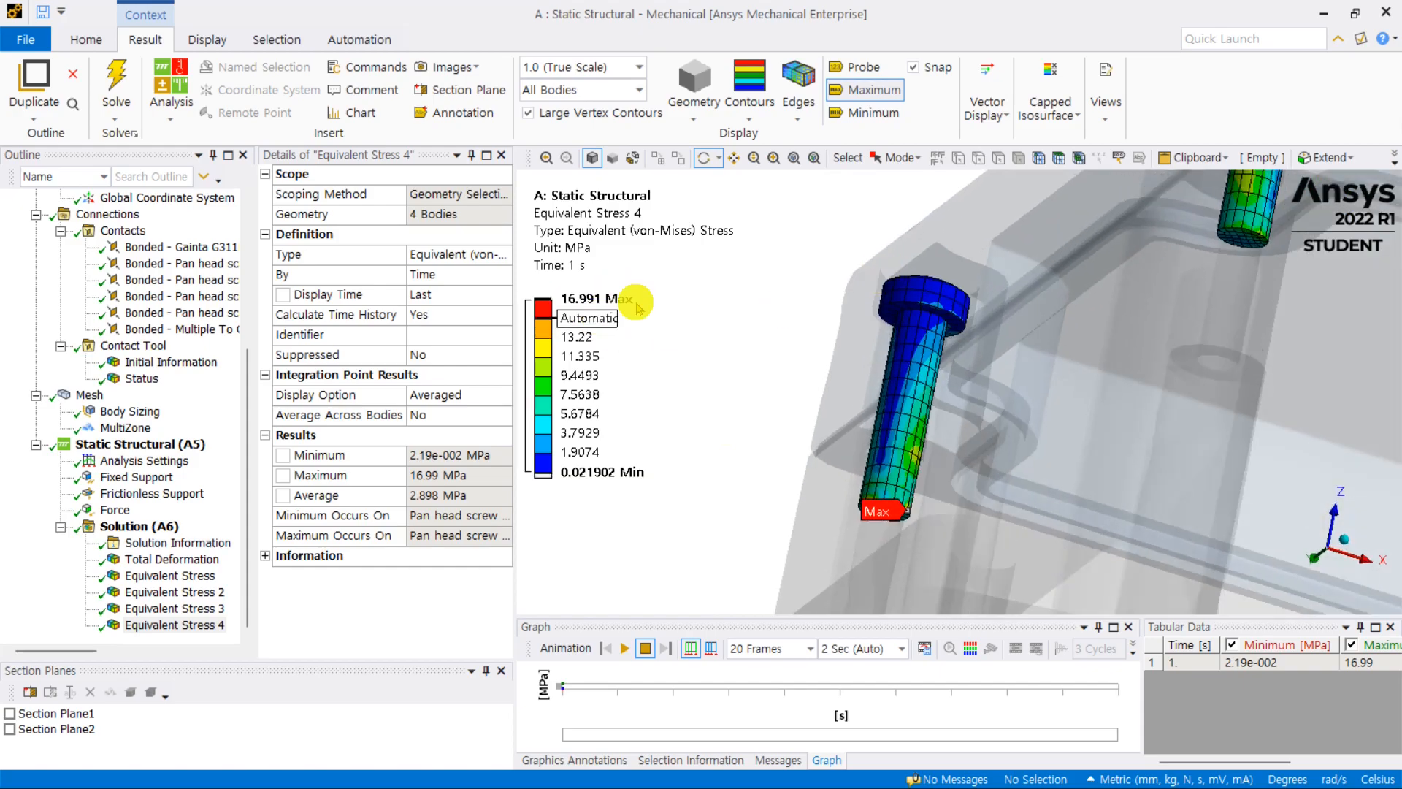
middle_drag(915, 348, 882, 375)
scroll(883, 375, down, 5)
ctrl+middle_drag(989, 394, 949, 369)
scroll(936, 406, down, 3)
middle_drag(940, 367, 928, 373)
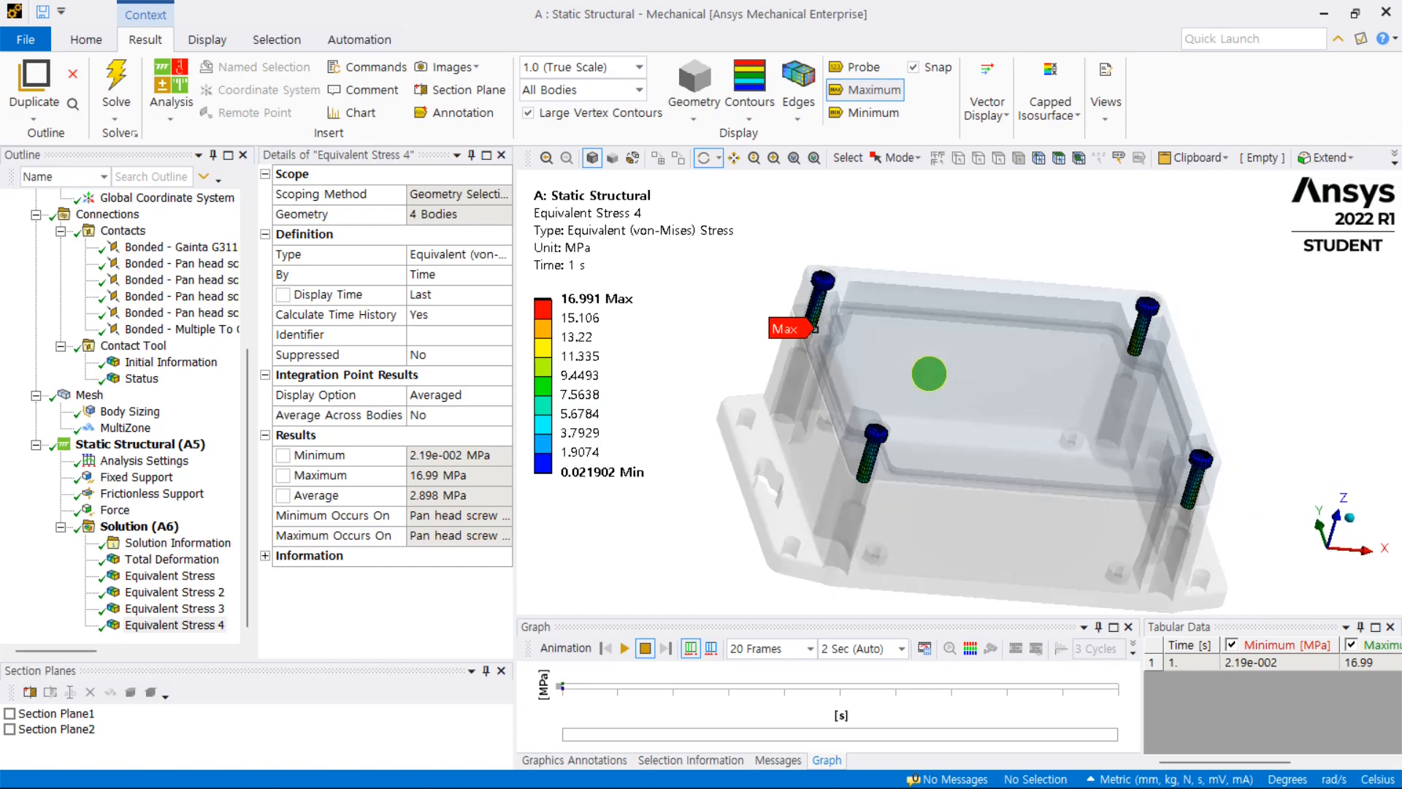
Step: Display the current mesh and insert a new sizing control under it
click(98, 398)
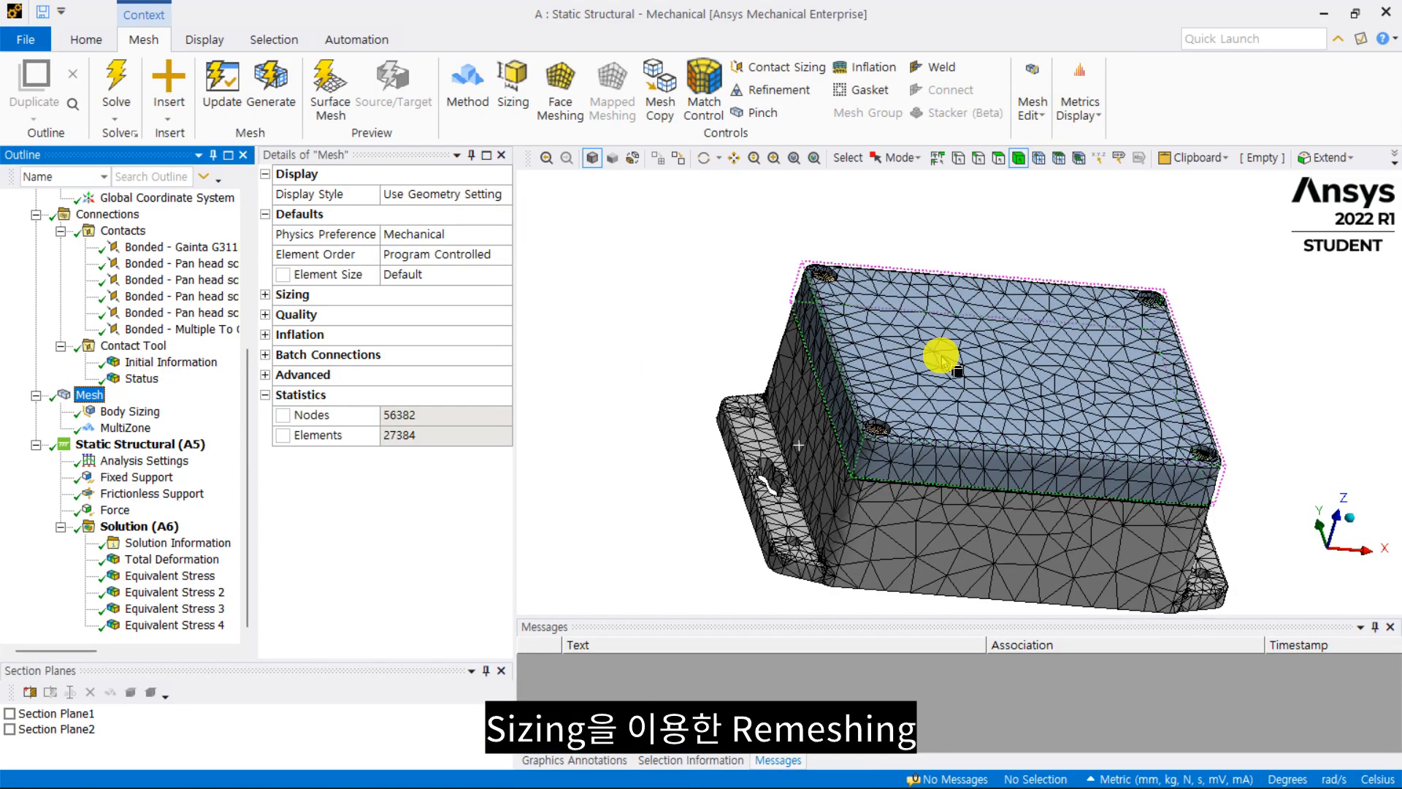
middle_drag(942, 358, 508, 361)
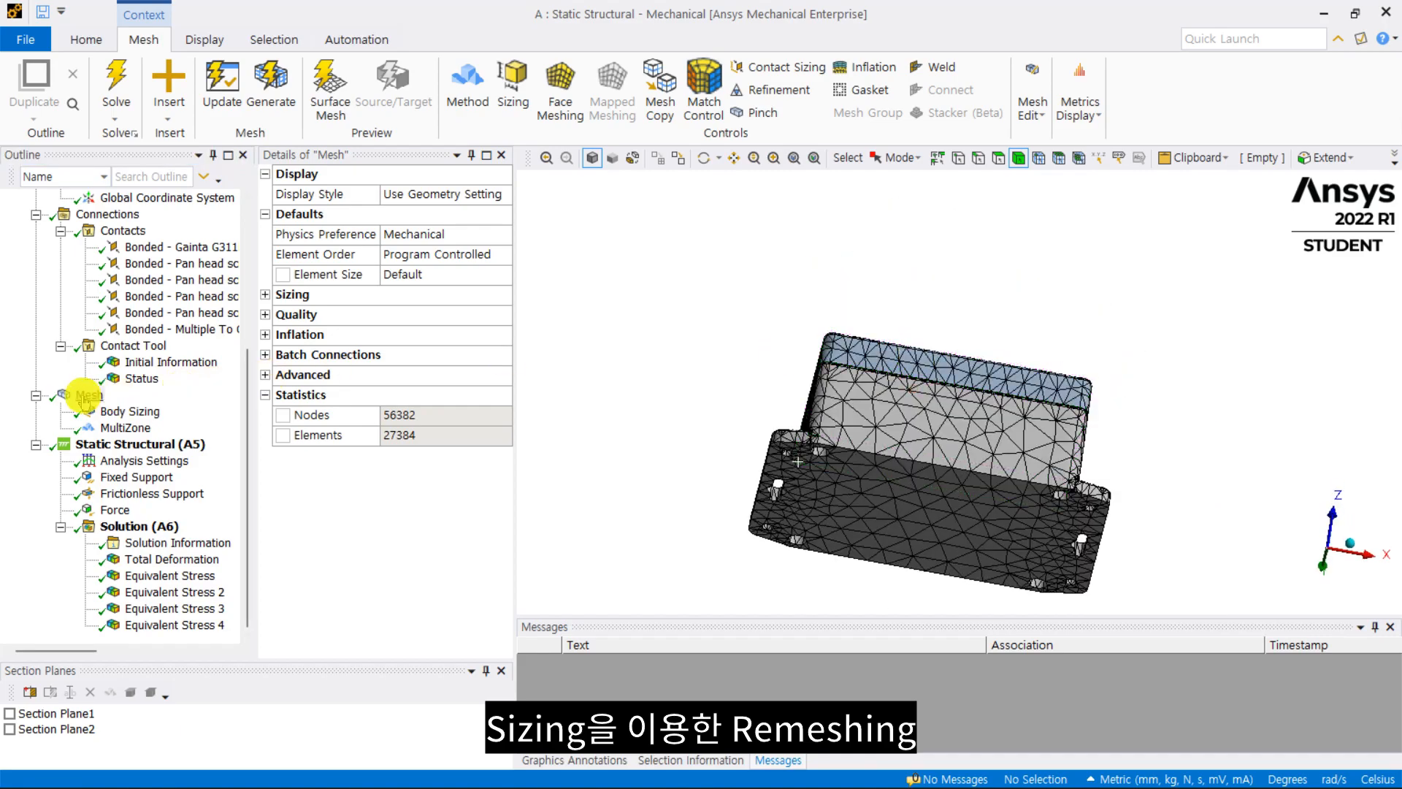
right_click(86, 398)
mouse_move(128, 406)
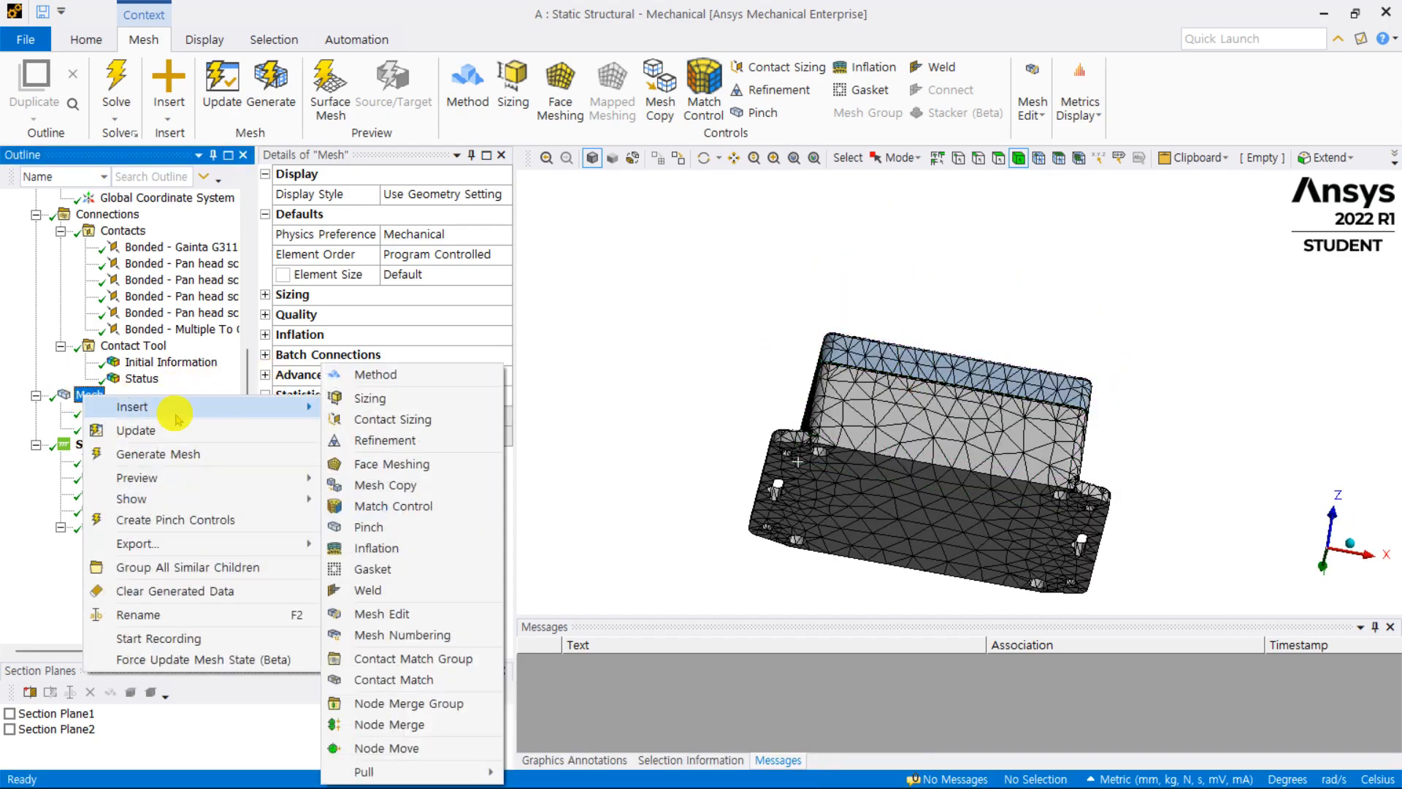
click(369, 398)
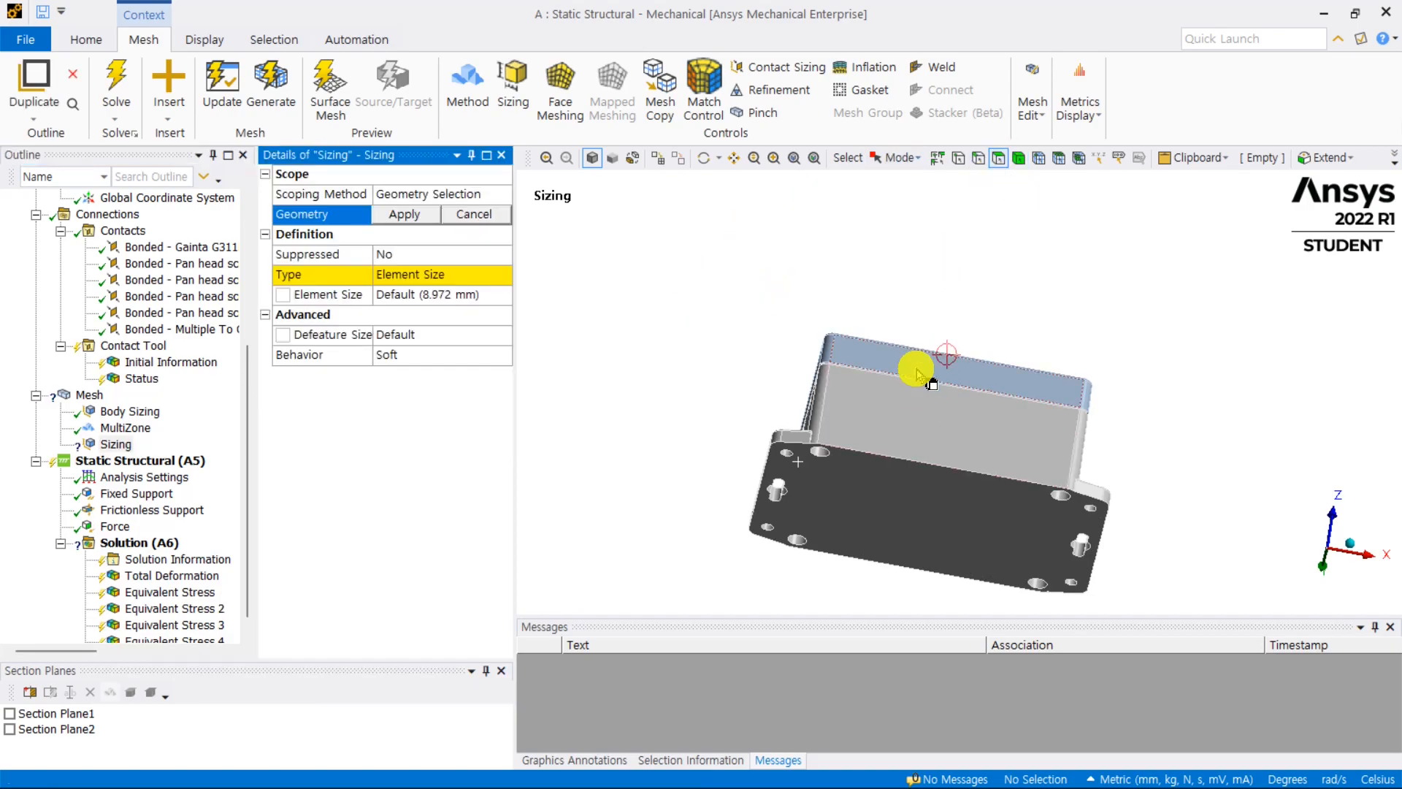
Step: Hide the enclosure's base body to expose the underside of the lid
scroll(892, 376, up, 5)
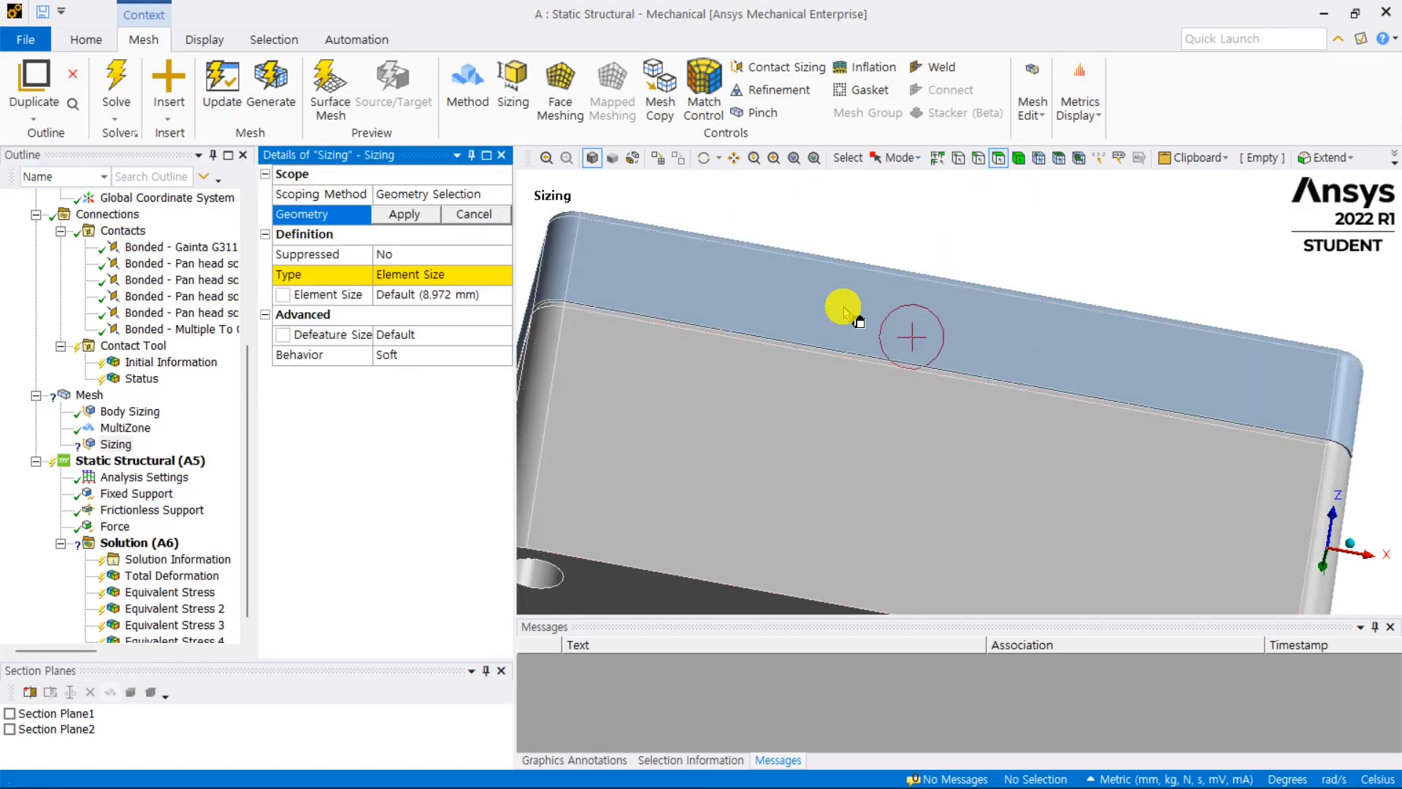
click(784, 415)
right_click(783, 414)
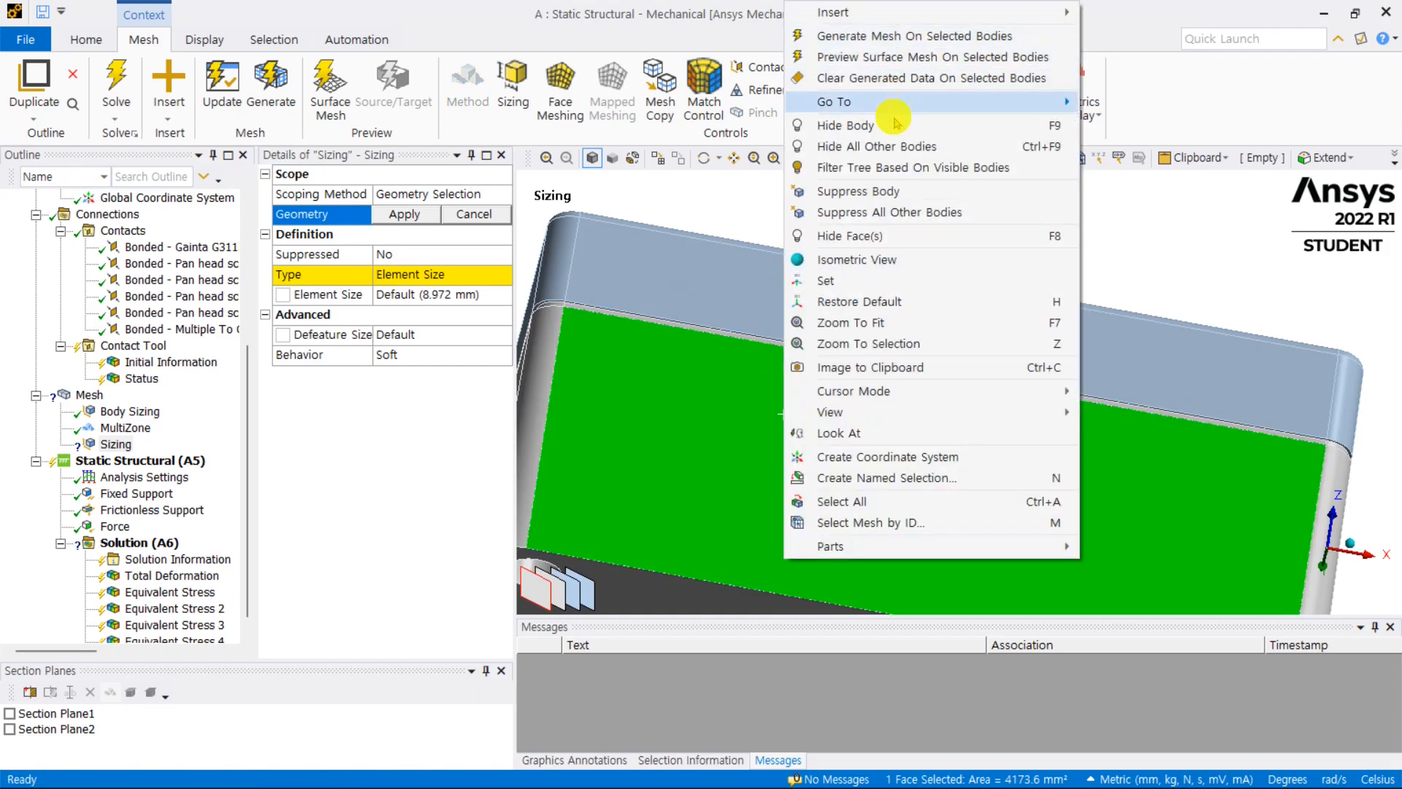
click(885, 122)
Step: Scope the new sizing to the lid's rim face that meets the base and set its element size to 2 mm
middle_drag(900, 343, 908, 253)
middle_drag(789, 334, 775, 302)
scroll(606, 373, up, 5)
middle_drag(698, 399, 751, 313)
click(666, 277)
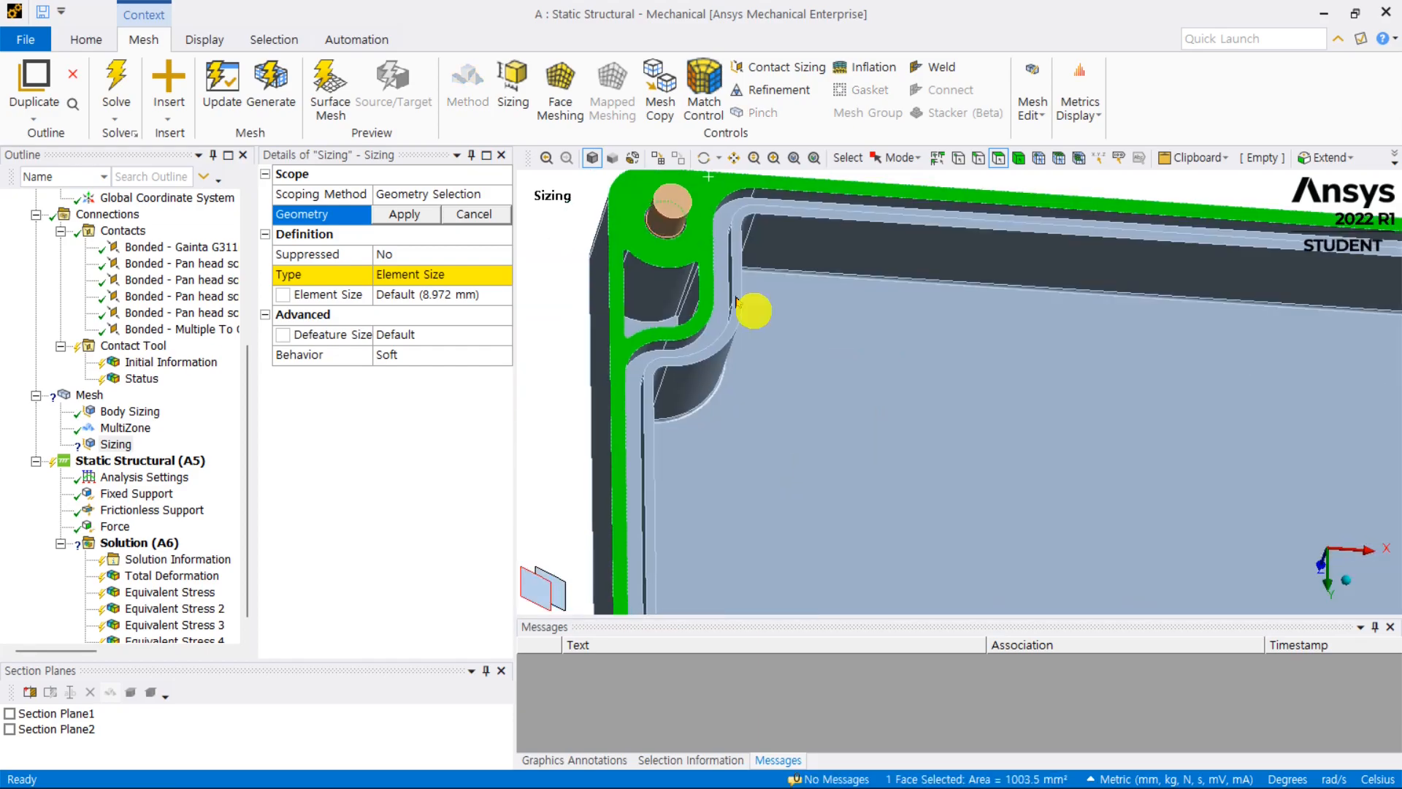
scroll(895, 416, down, 5)
middle_drag(895, 416, 805, 414)
scroll(766, 250, up, 5)
middle_drag(763, 248, 1008, 548)
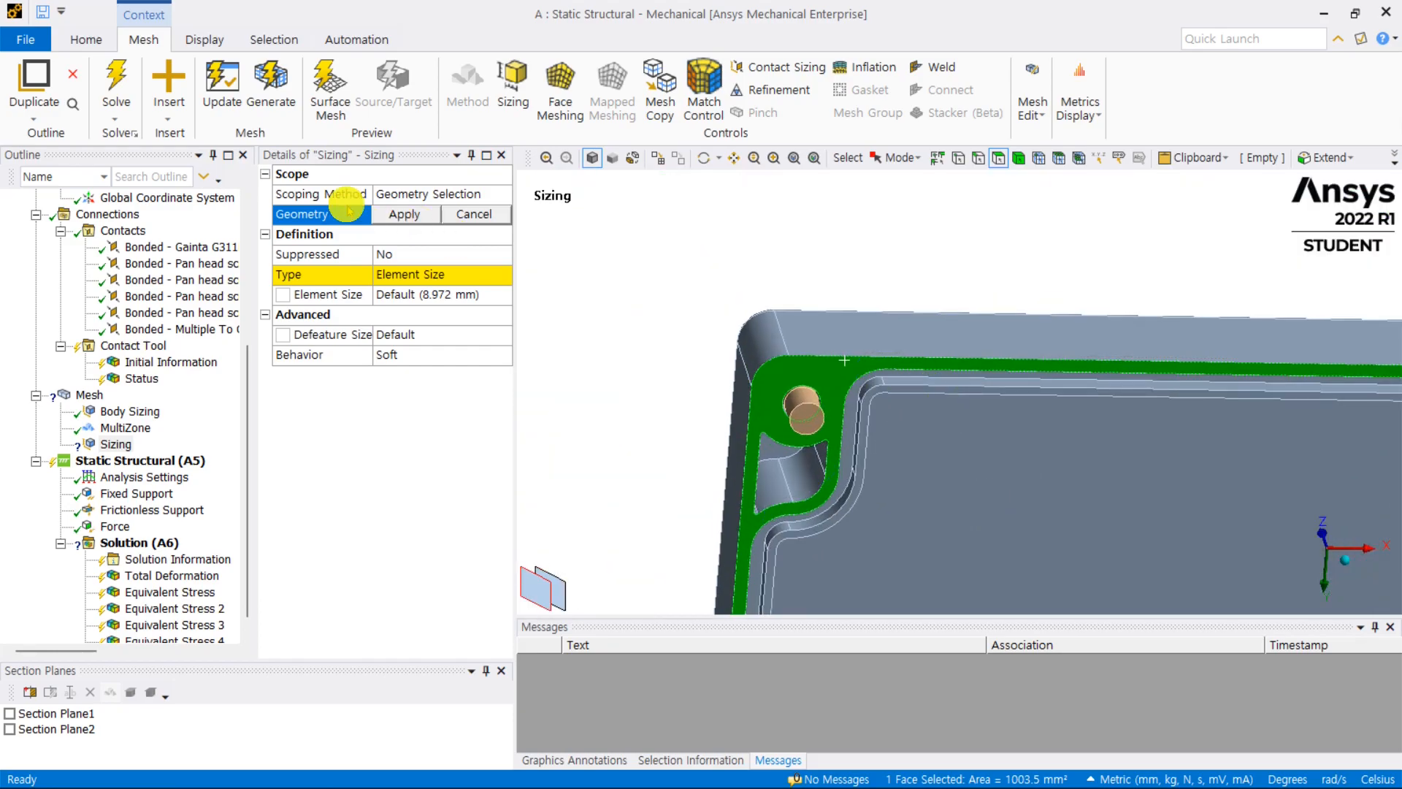
click(382, 214)
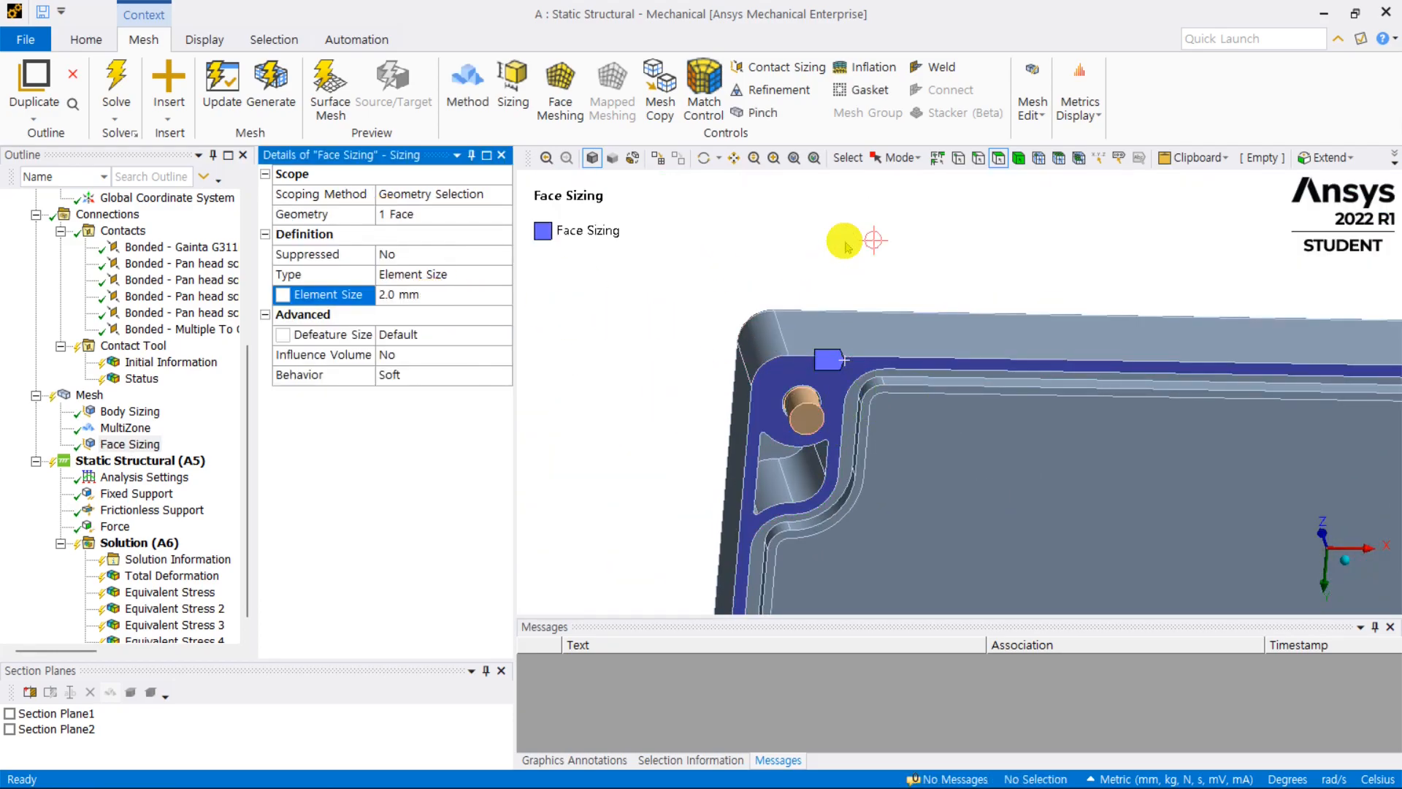
Step: Regenerate the mesh with the lid's face sizing
click(89, 394)
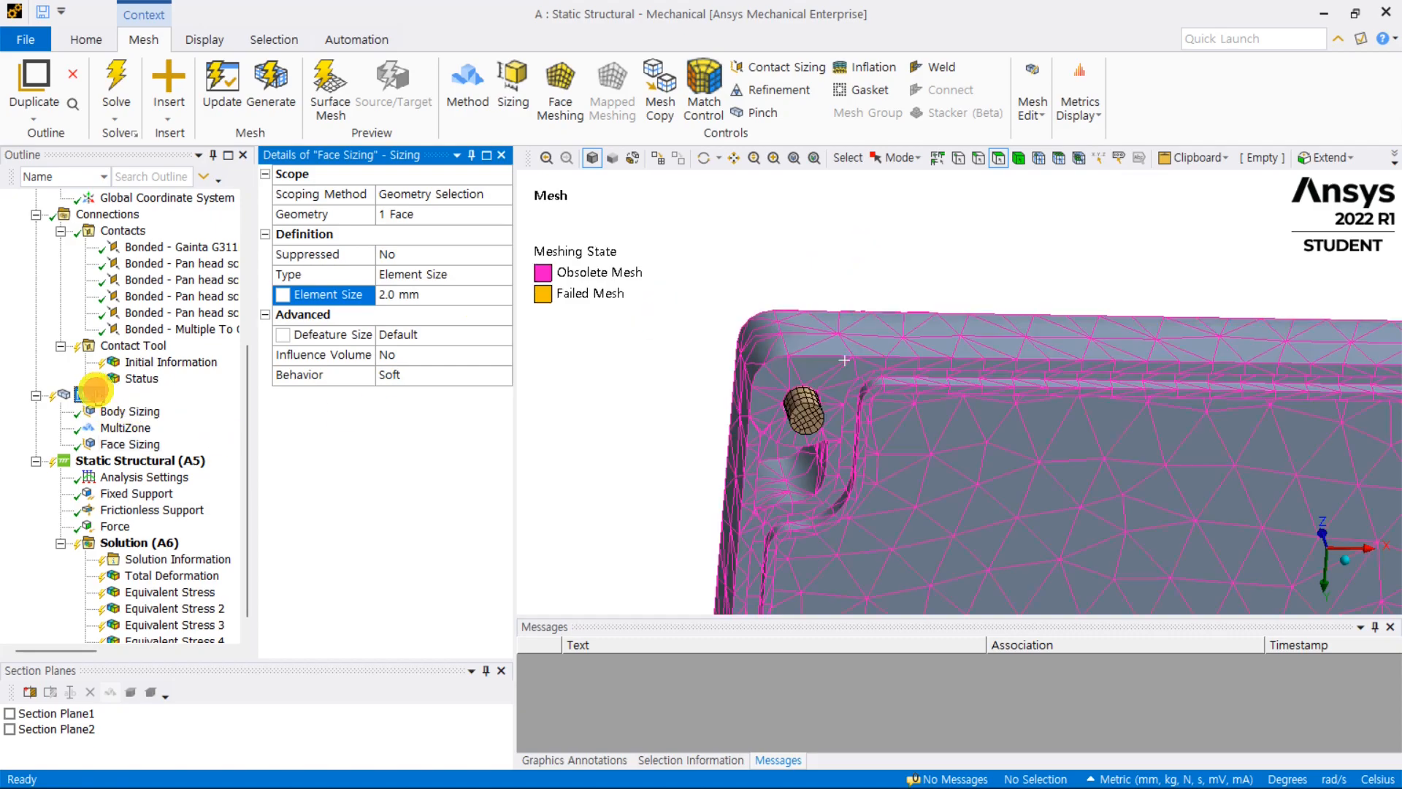
right_click(89, 394)
click(182, 447)
Step: Examine the refined mesh along the lid's rim face and around its corners
middle_drag(968, 294, 960, 260)
ctrl+middle_drag(1114, 285, 969, 291)
middle_drag(1072, 313, 1030, 364)
scroll(1145, 400, up, 5)
middle_drag(1144, 400, 1026, 312)
scroll(1221, 419, down, 5)
scroll(985, 377, down, 3)
ctrl+middle_drag(984, 377, 967, 230)
middle_drag(976, 333, 1012, 417)
Step: Show all bodies again and hide the lid to expose the base's top rim
right_click(709, 320)
click(773, 402)
middle_drag(863, 329, 907, 394)
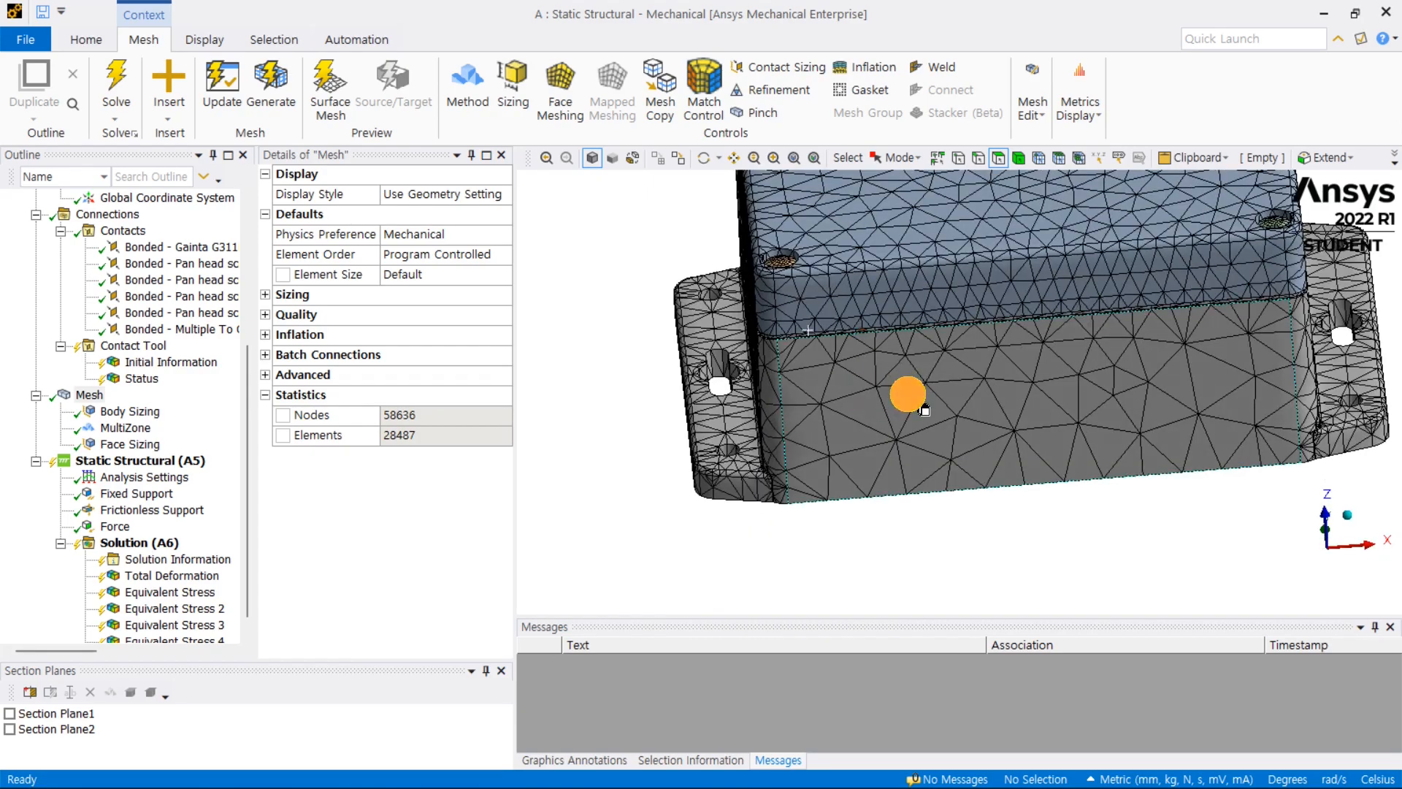
click(908, 393)
right_click(907, 394)
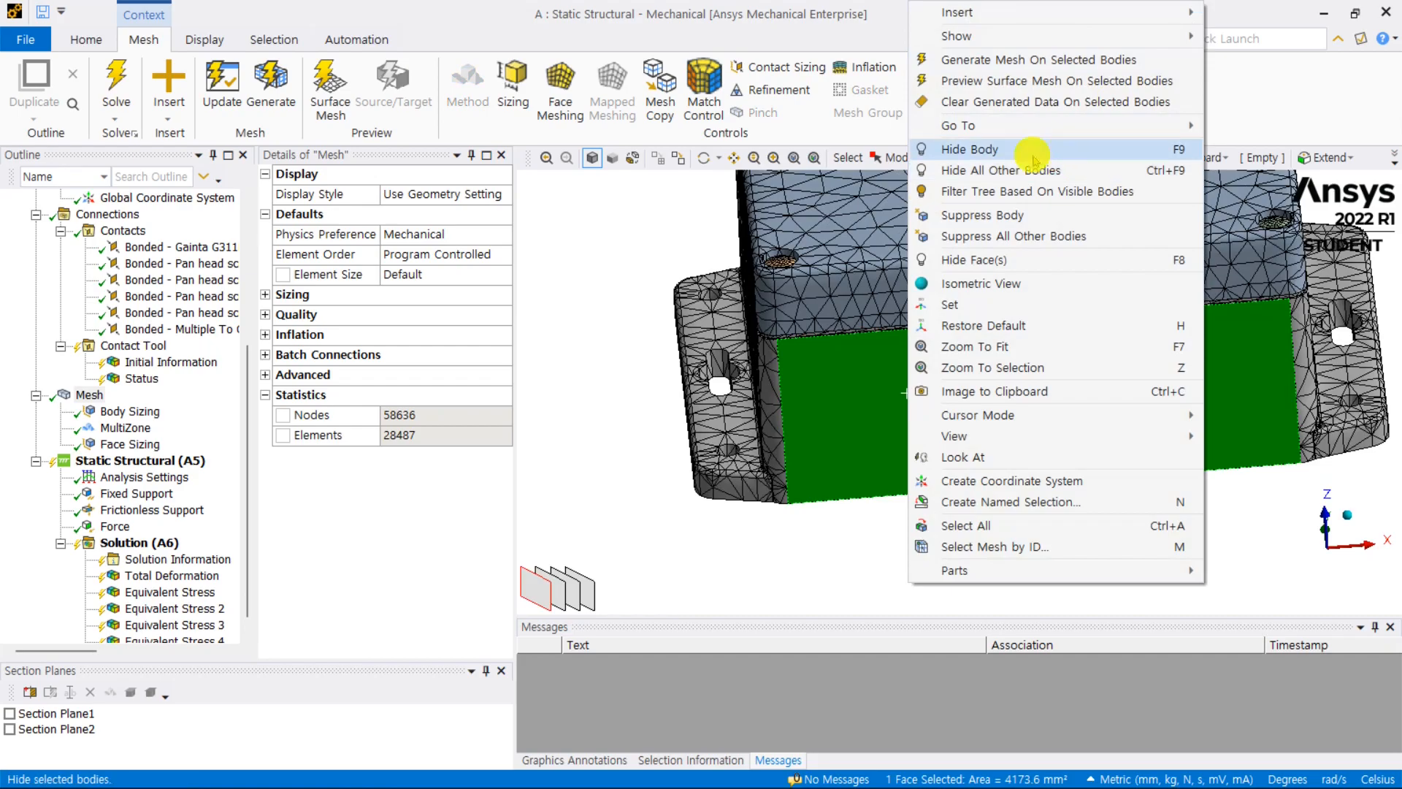
click(1033, 154)
click(886, 205)
right_click(886, 205)
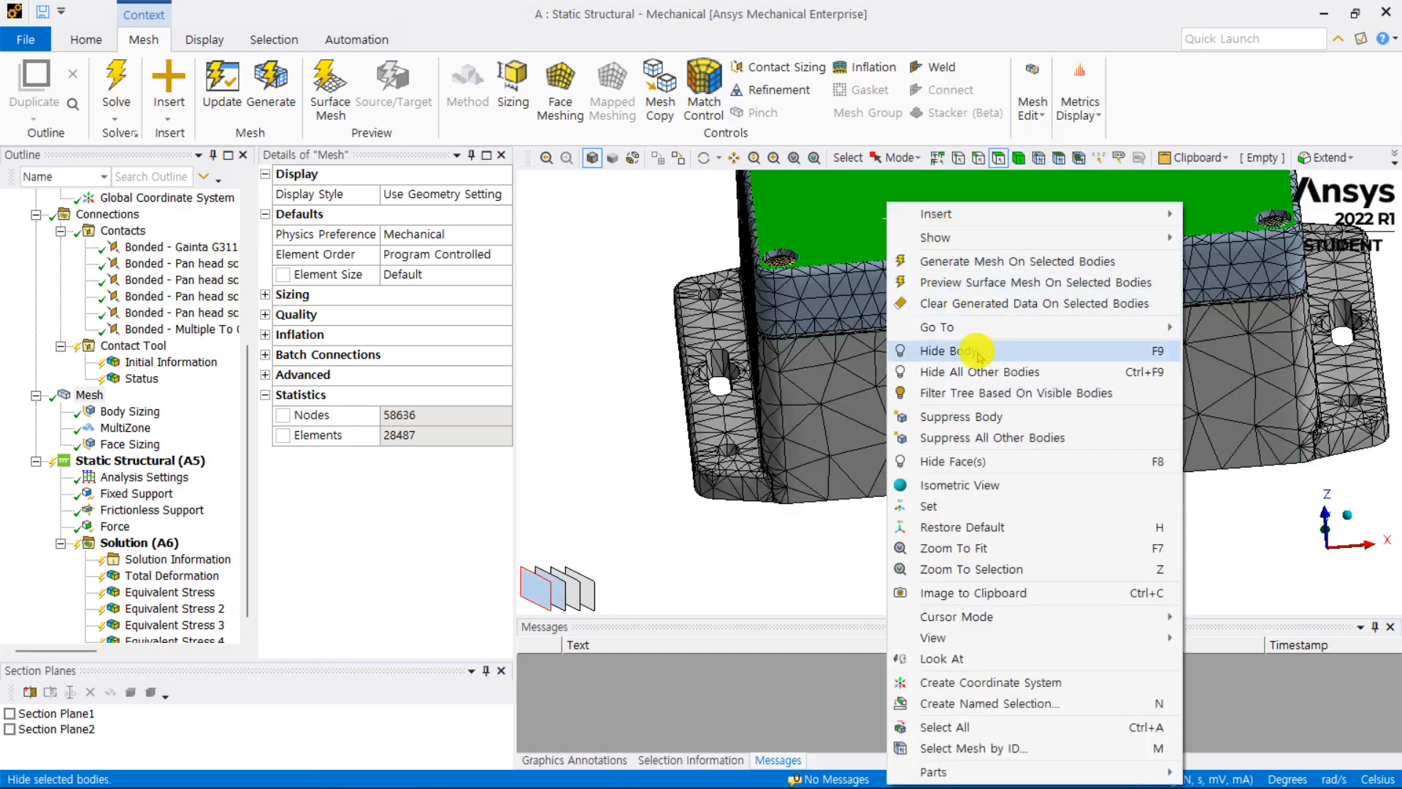
click(978, 355)
Step: Insert another mesh sizing scoped to the base's top rim face and set its element size to 2 mm
right_click(99, 398)
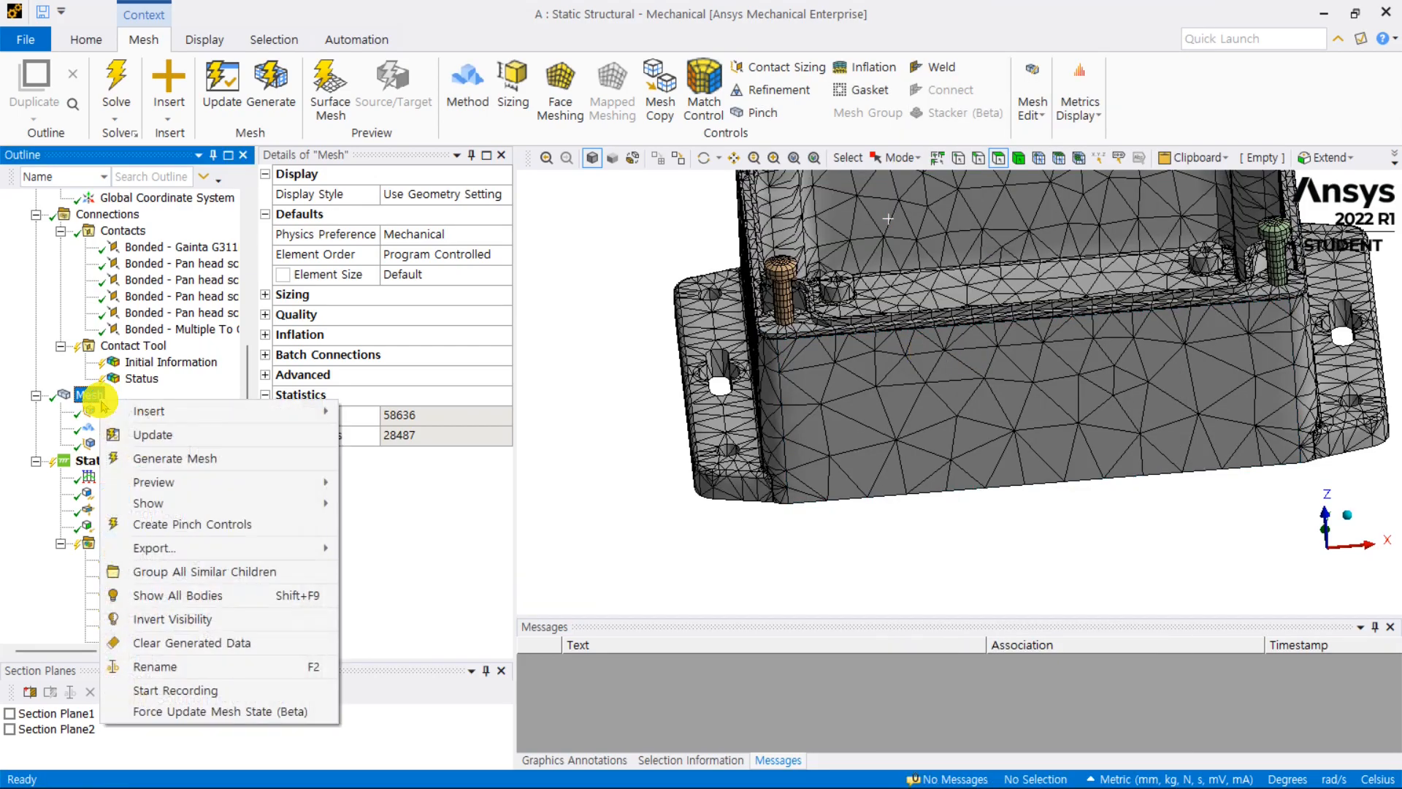
mouse_move(226, 411)
click(414, 408)
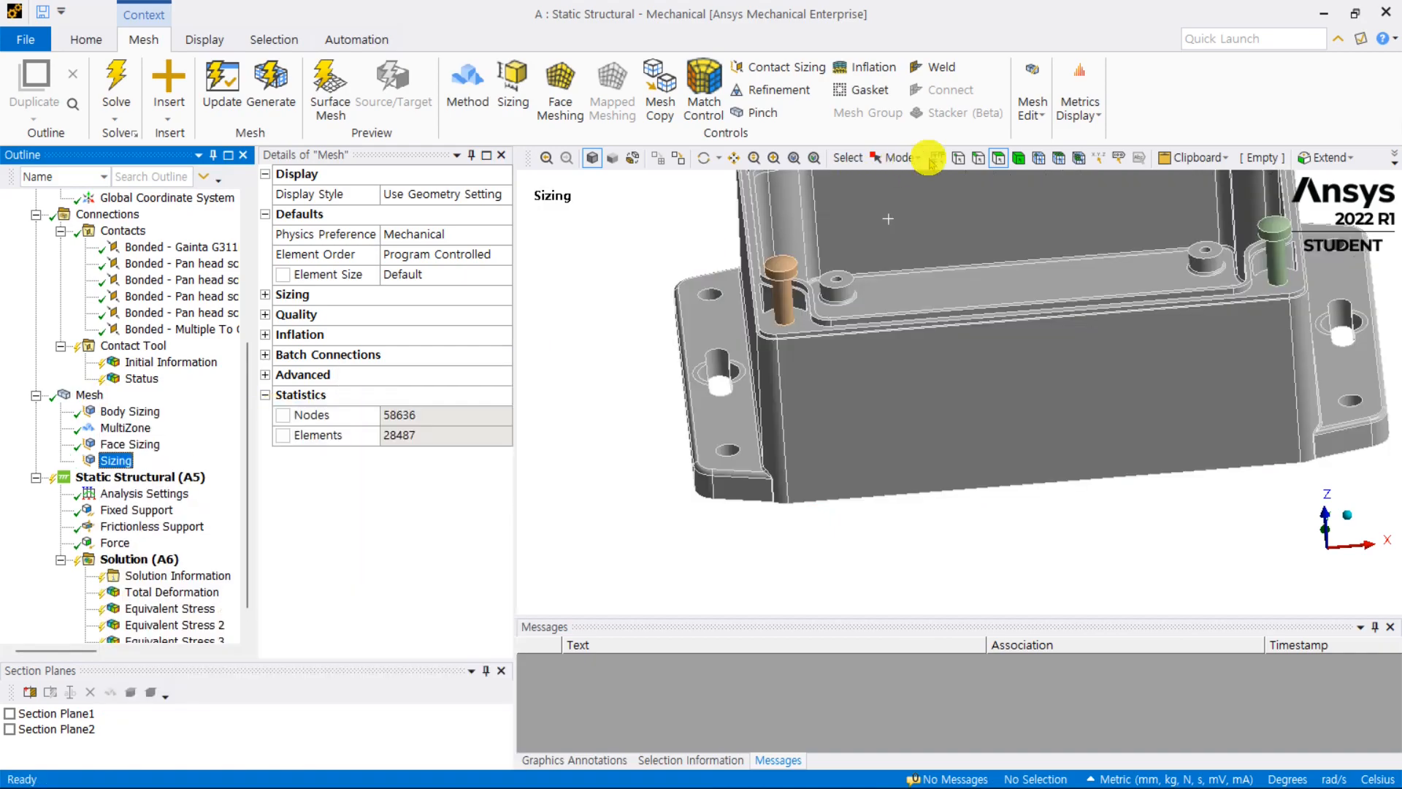
middle_drag(992, 244, 977, 328)
right_drag(924, 415, 791, 543)
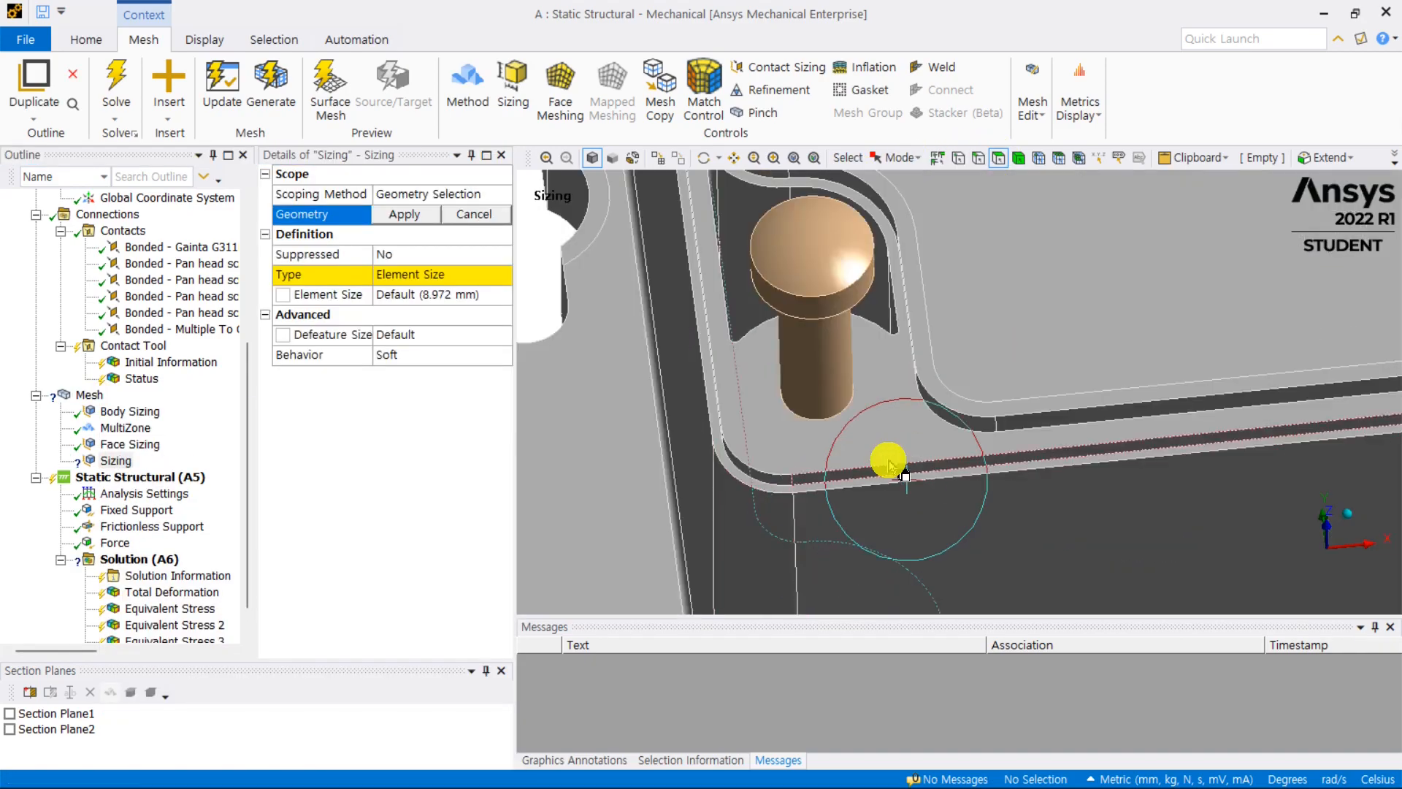
click(889, 420)
scroll(890, 419, down, 3)
ctrl+middle_drag(889, 419, 695, 576)
scroll(768, 325, down, 3)
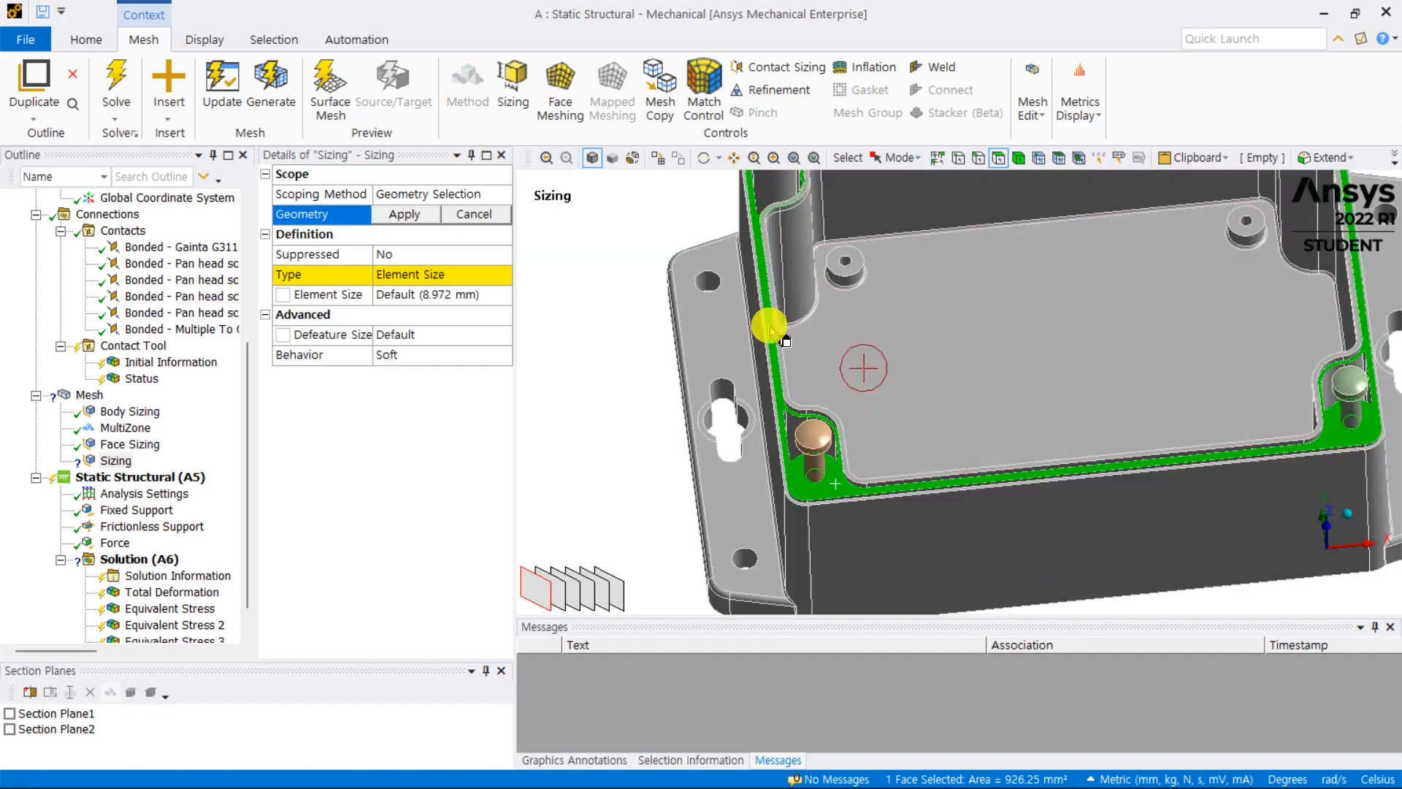
click(407, 217)
click(435, 290)
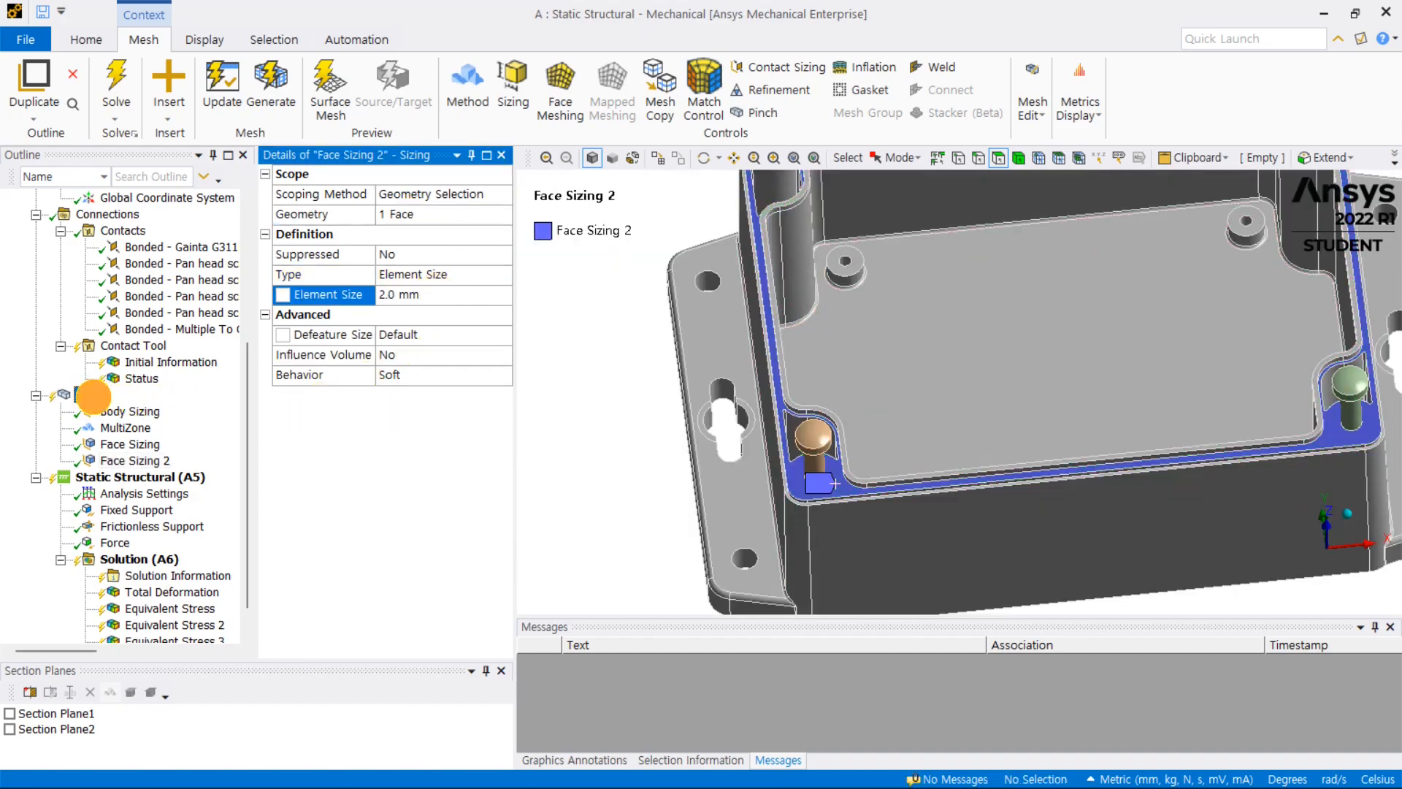
Step: Regenerate the mesh with the base rim's face sizing and inspect the refinement around the rim
right_click(93, 396)
click(150, 454)
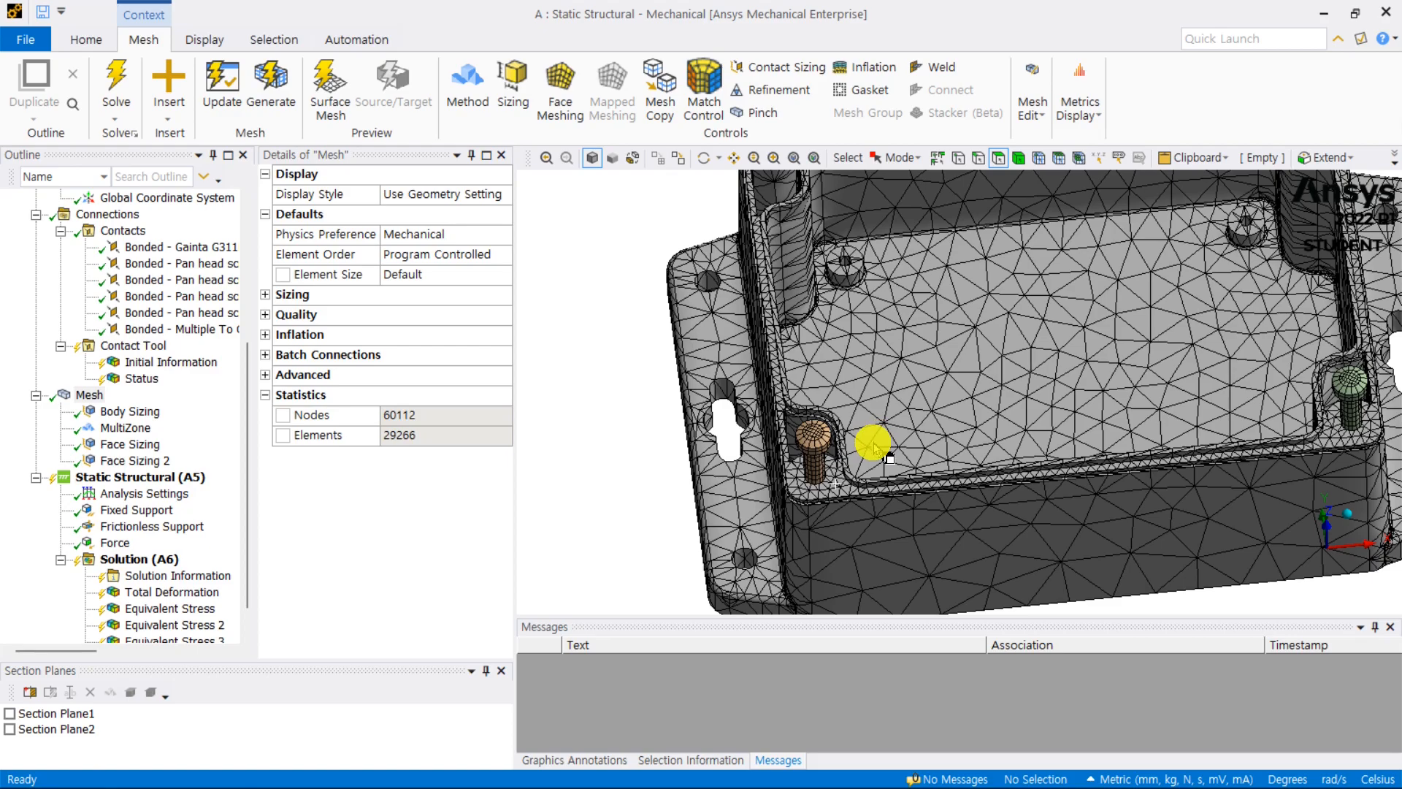
scroll(816, 504, up, 5)
scroll(842, 479, down, 2)
middle_drag(910, 441, 1008, 395)
scroll(1134, 393, down, 5)
scroll(1029, 387, down, 2)
scroll(1028, 387, down, 2)
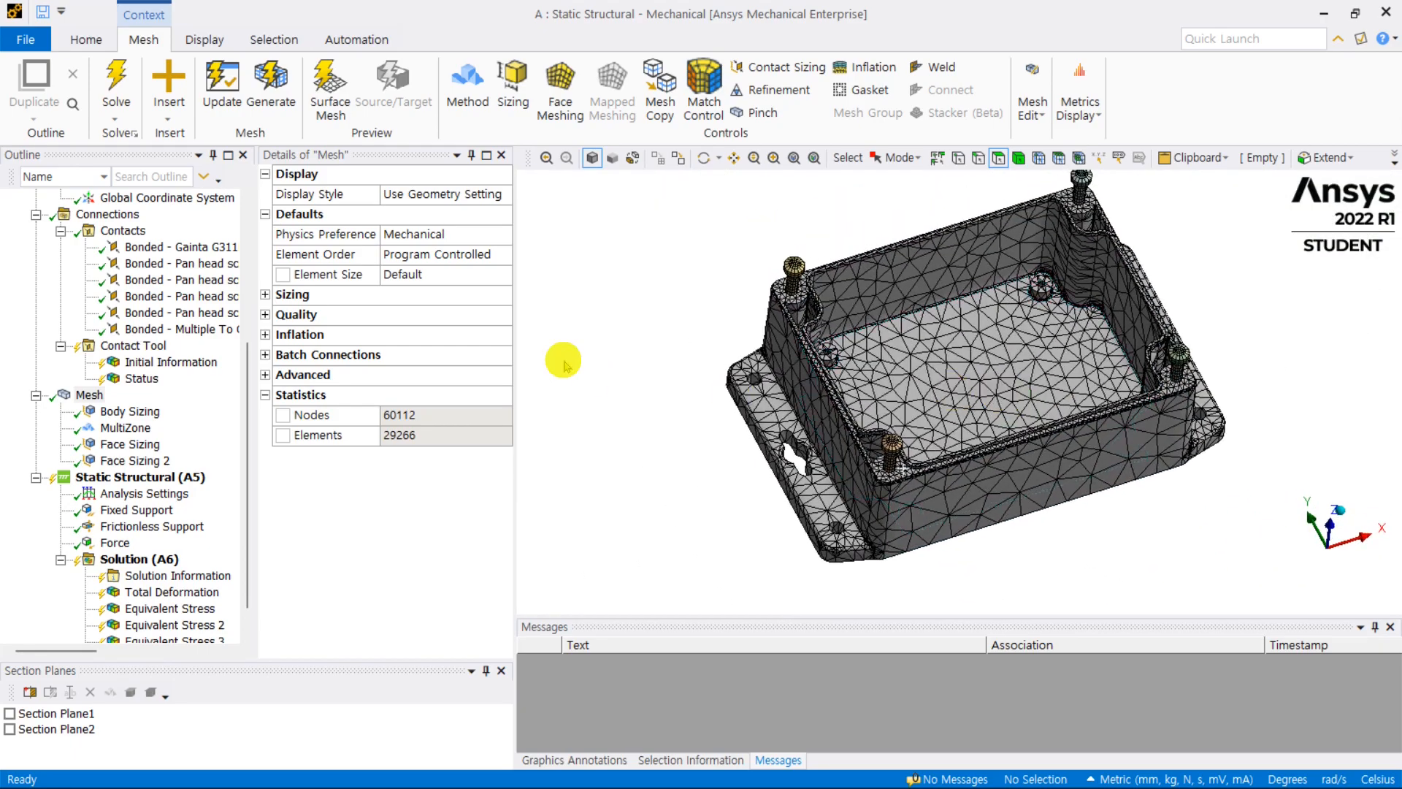
Step: Show all bodies again and re-solve the static structural analysis with the refined mesh
right_click(564, 346)
click(589, 270)
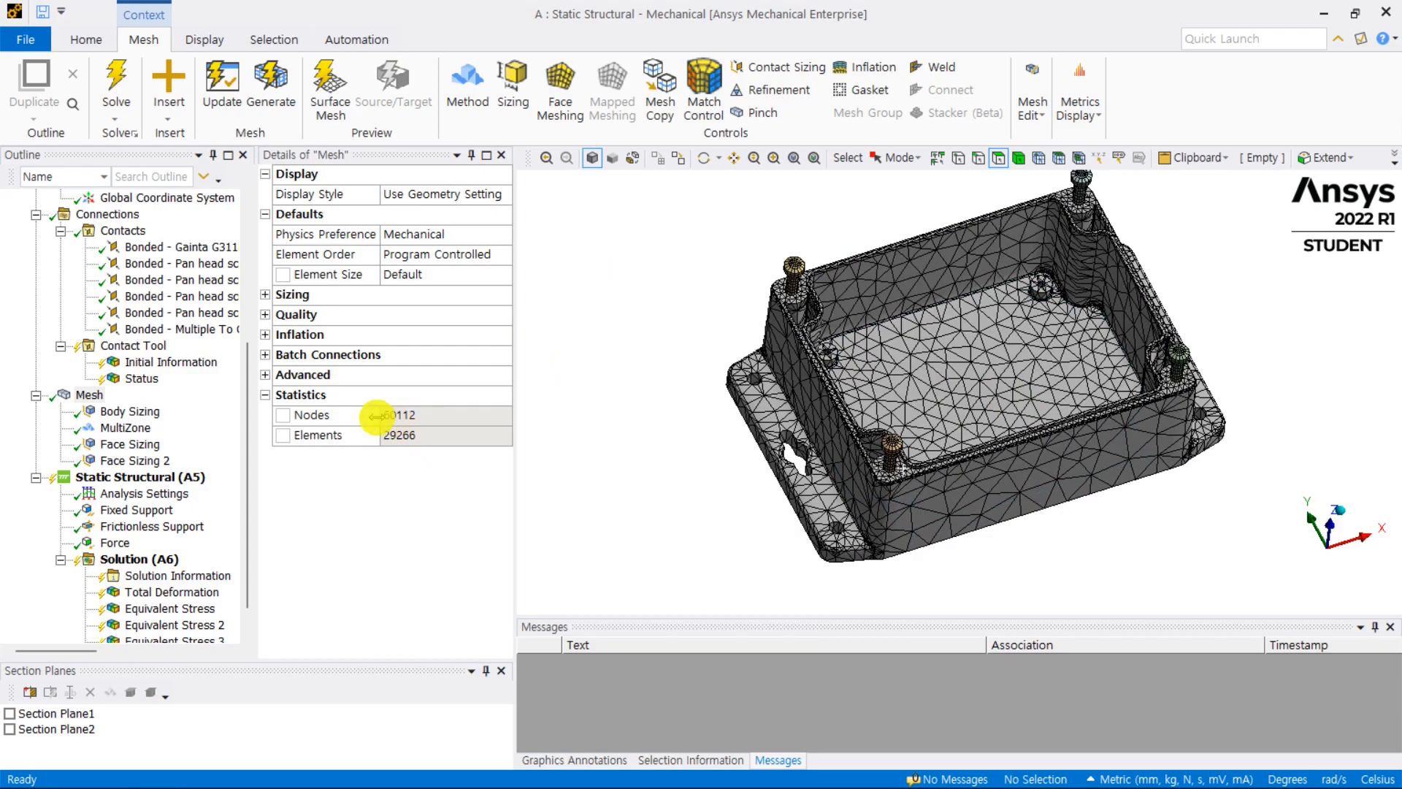
right_click(605, 354)
click(691, 434)
scroll(143, 457, down, 1)
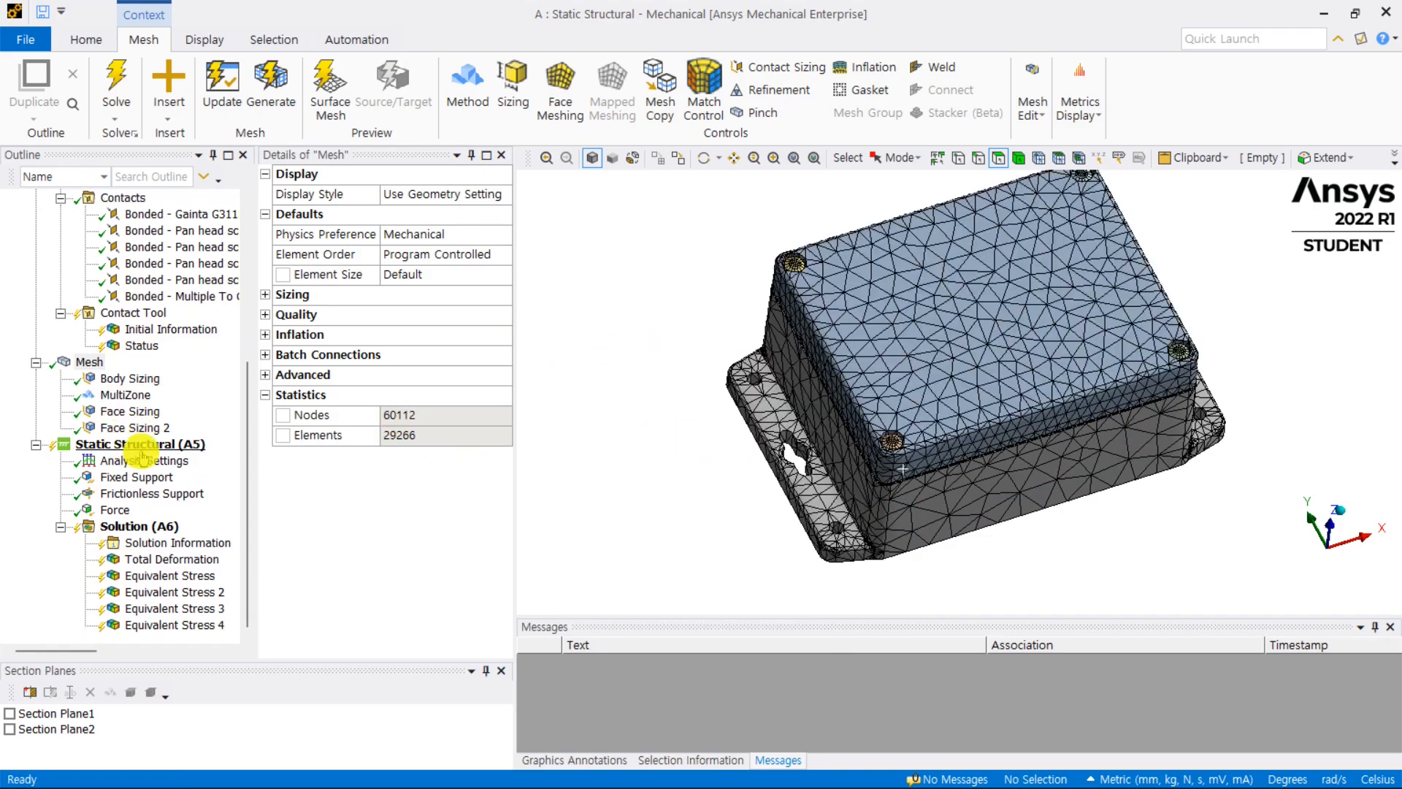
right_click(144, 522)
click(248, 551)
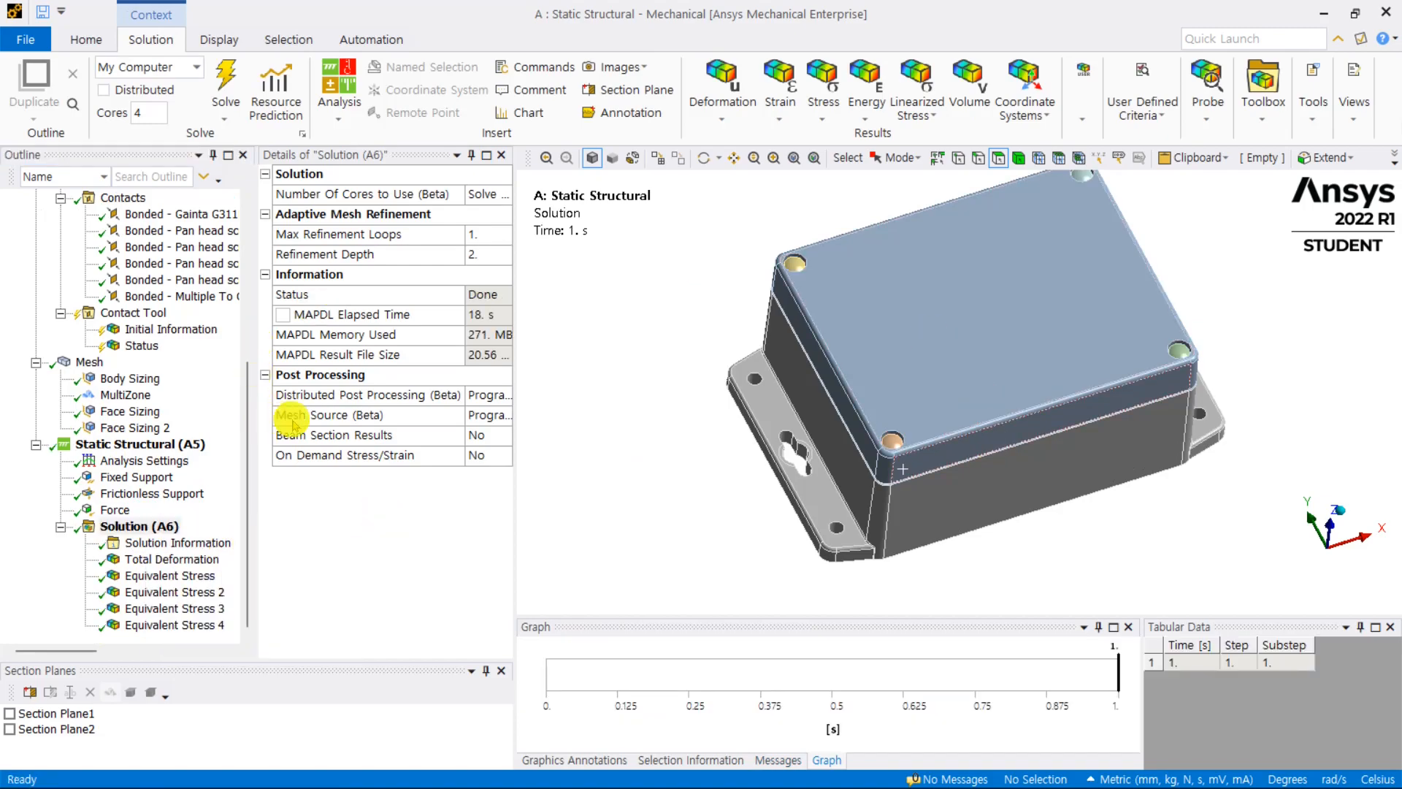
Step: Review the updated total deformation and examine the lid's equivalent stress along its underside rim
click(183, 560)
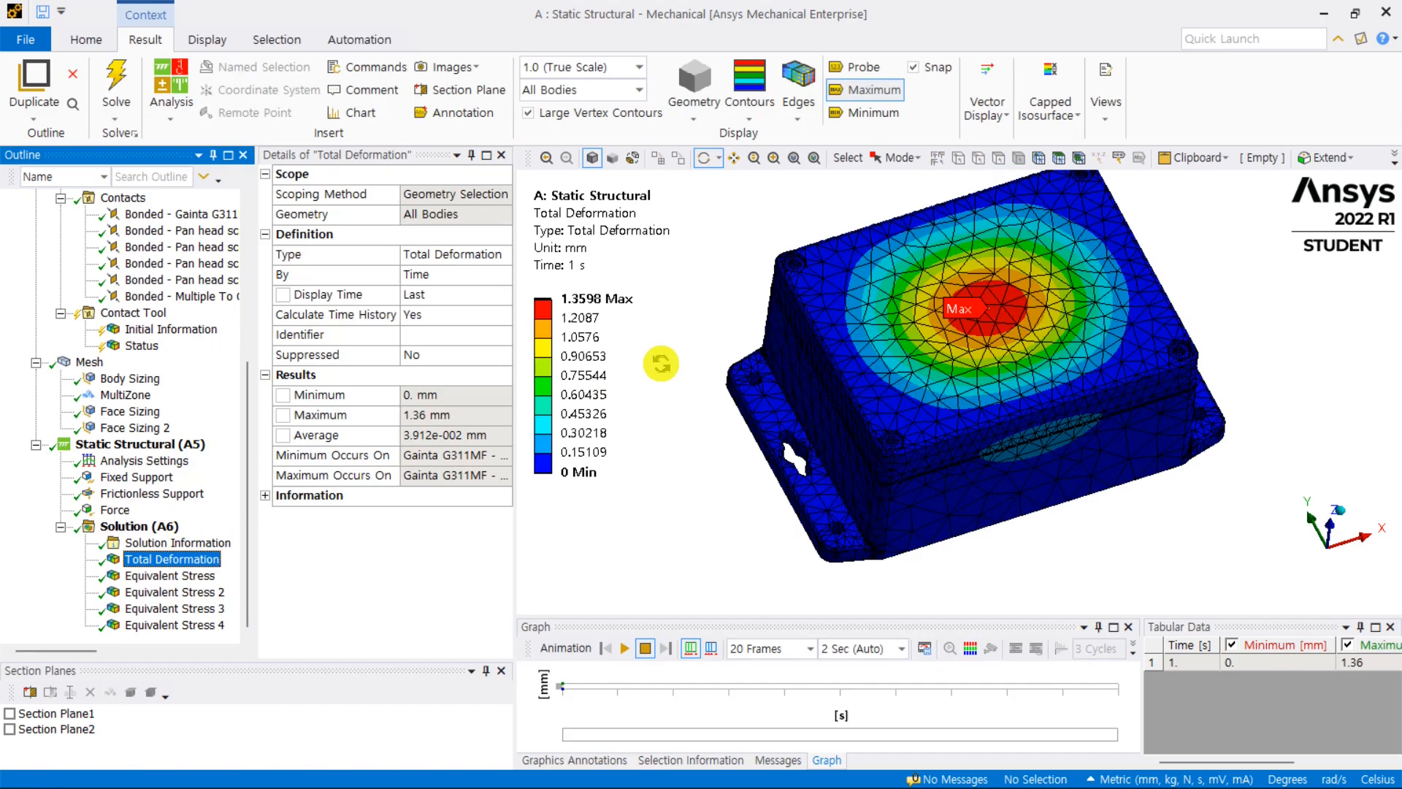
drag(961, 291, 768, 266)
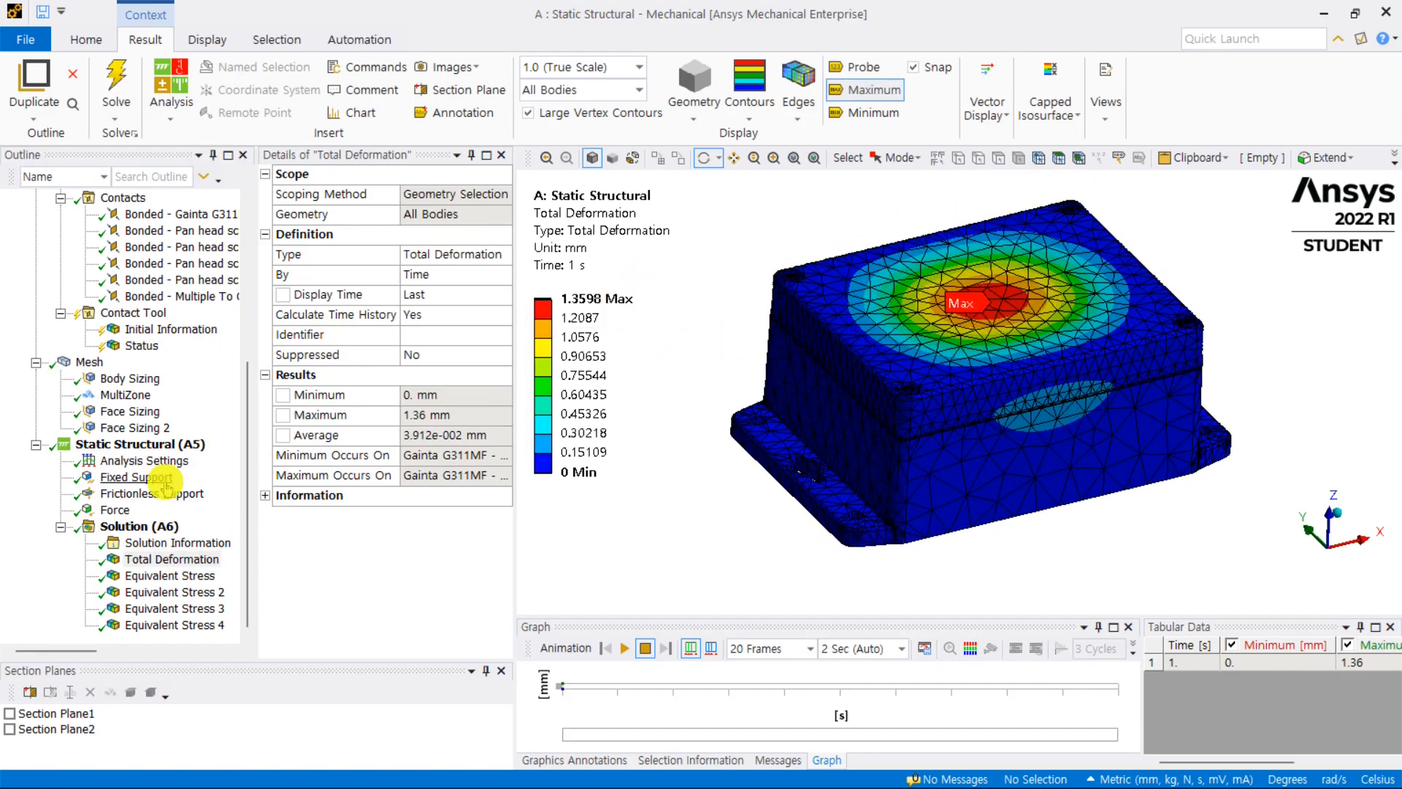
click(205, 592)
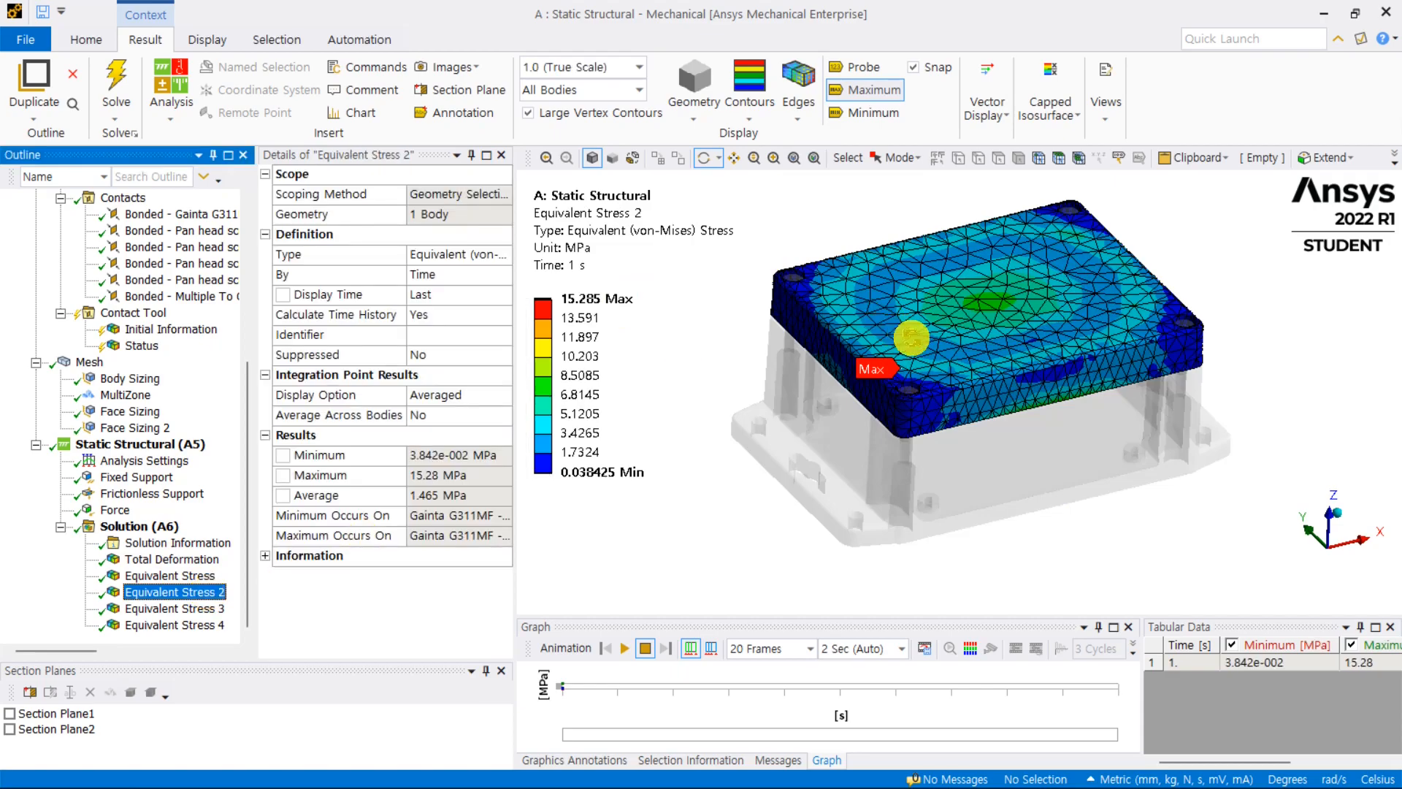
drag(939, 341, 976, 313)
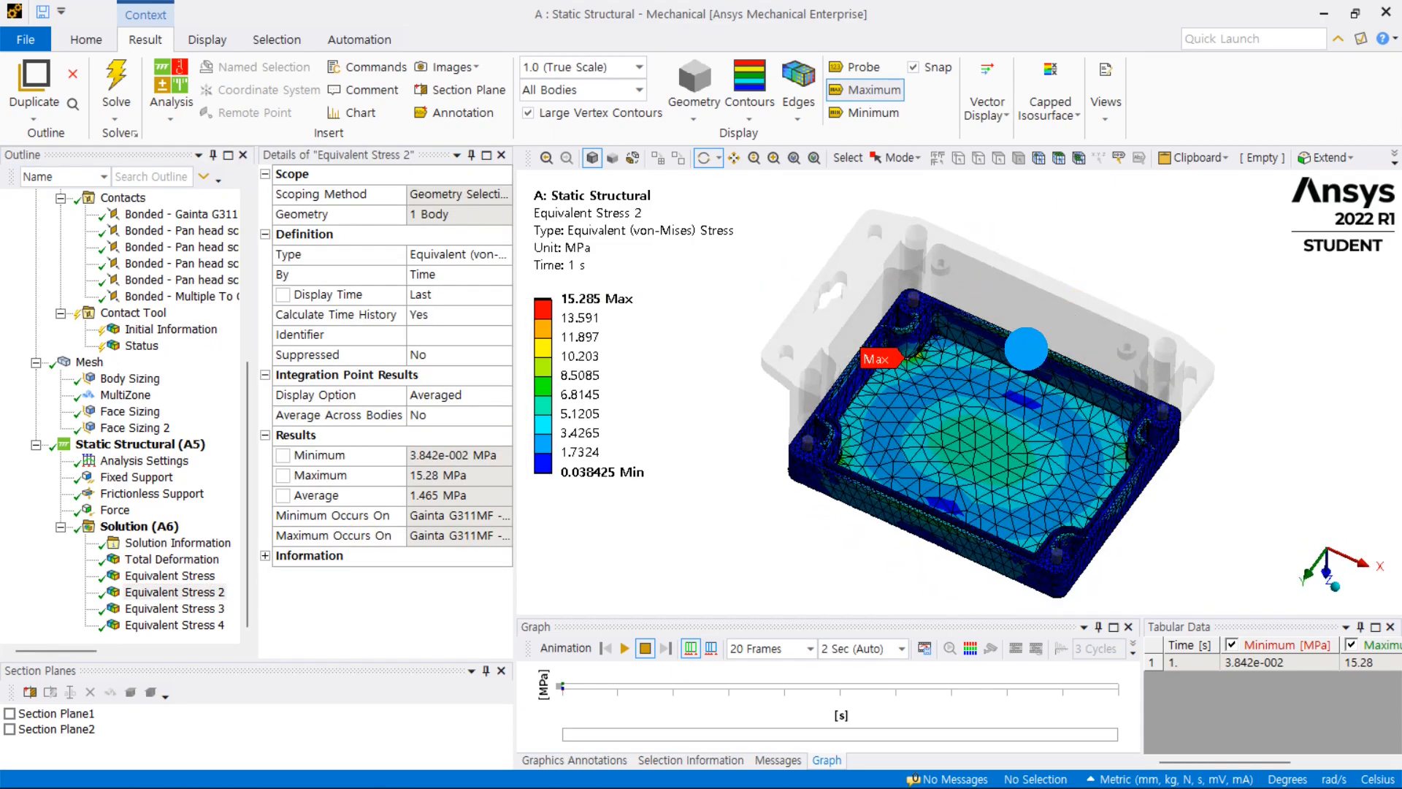
right_drag(1026, 348, 1008, 362)
scroll(1074, 392, down, 6)
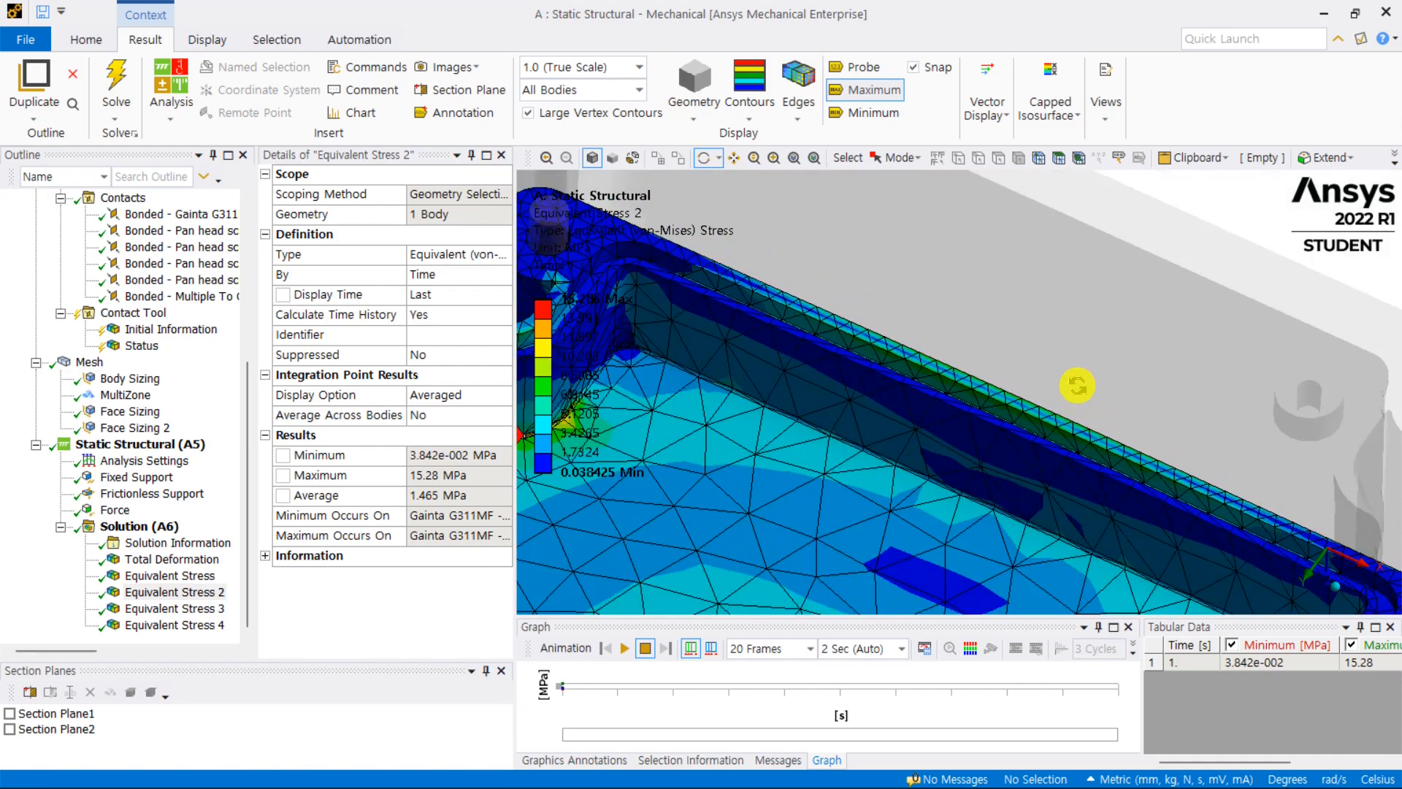
drag(1072, 368, 1044, 364)
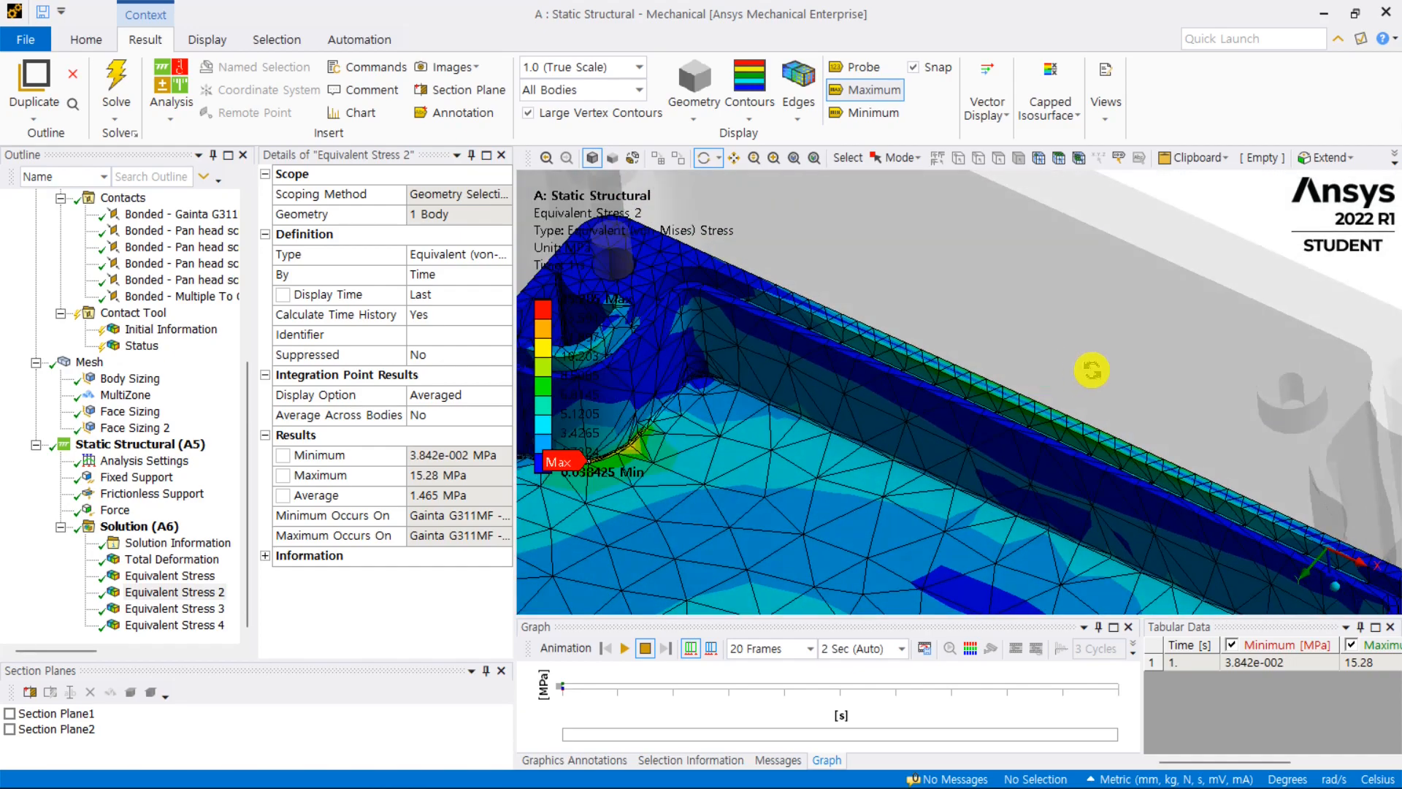
scroll(1024, 461, up, 5)
drag(1054, 387, 1098, 386)
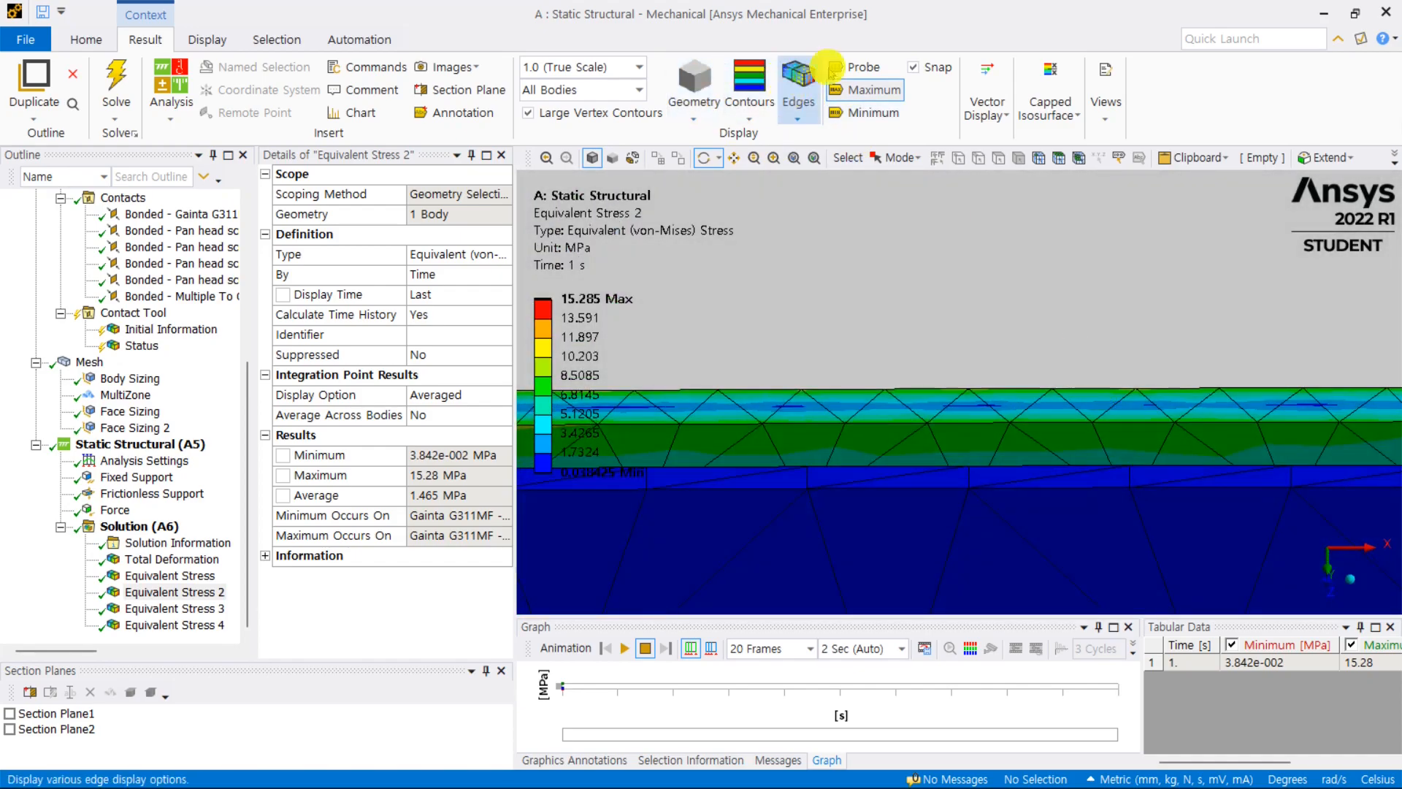
Step: Probe the equivalent stress at two neighbouring nodes along the middle of the lid's rim edge
click(832, 69)
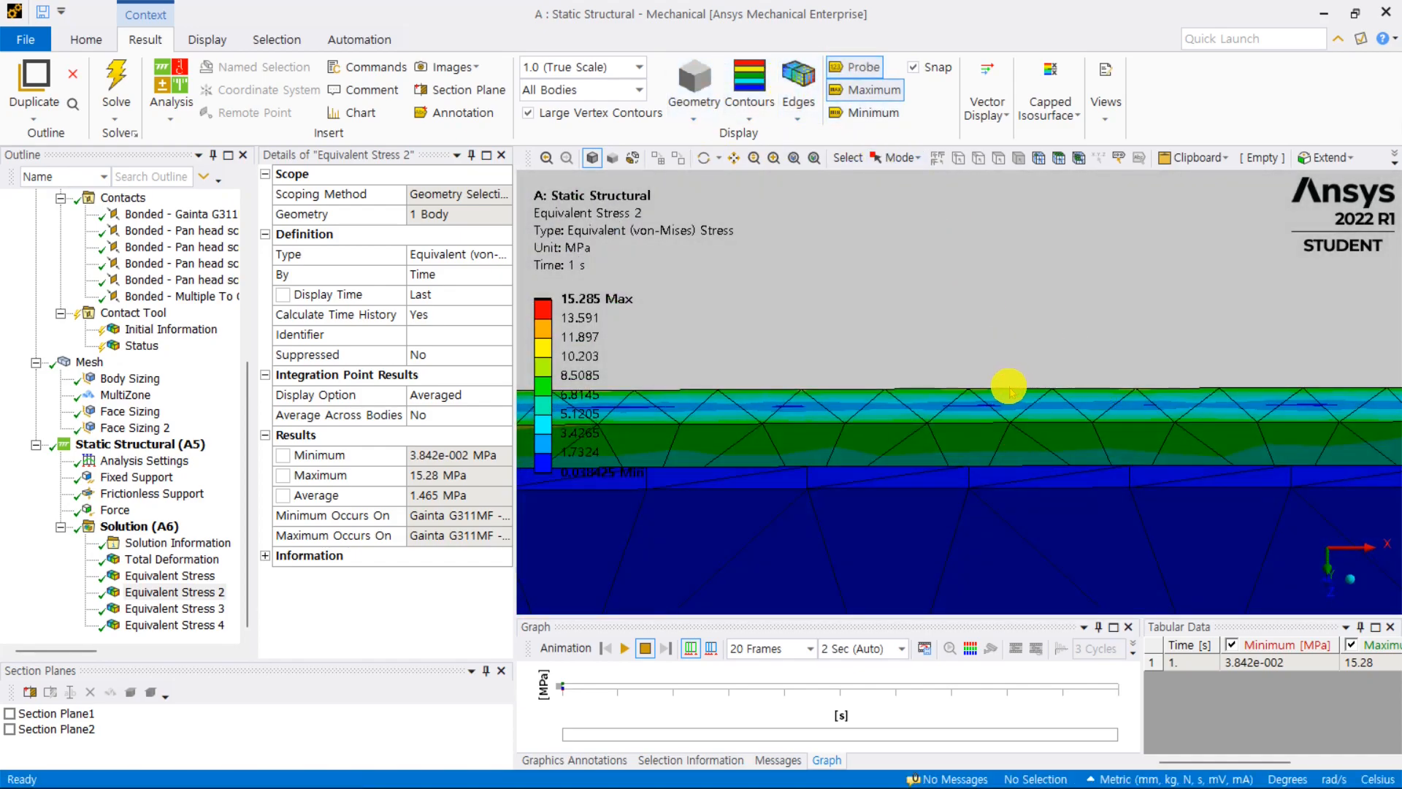
click(1012, 420)
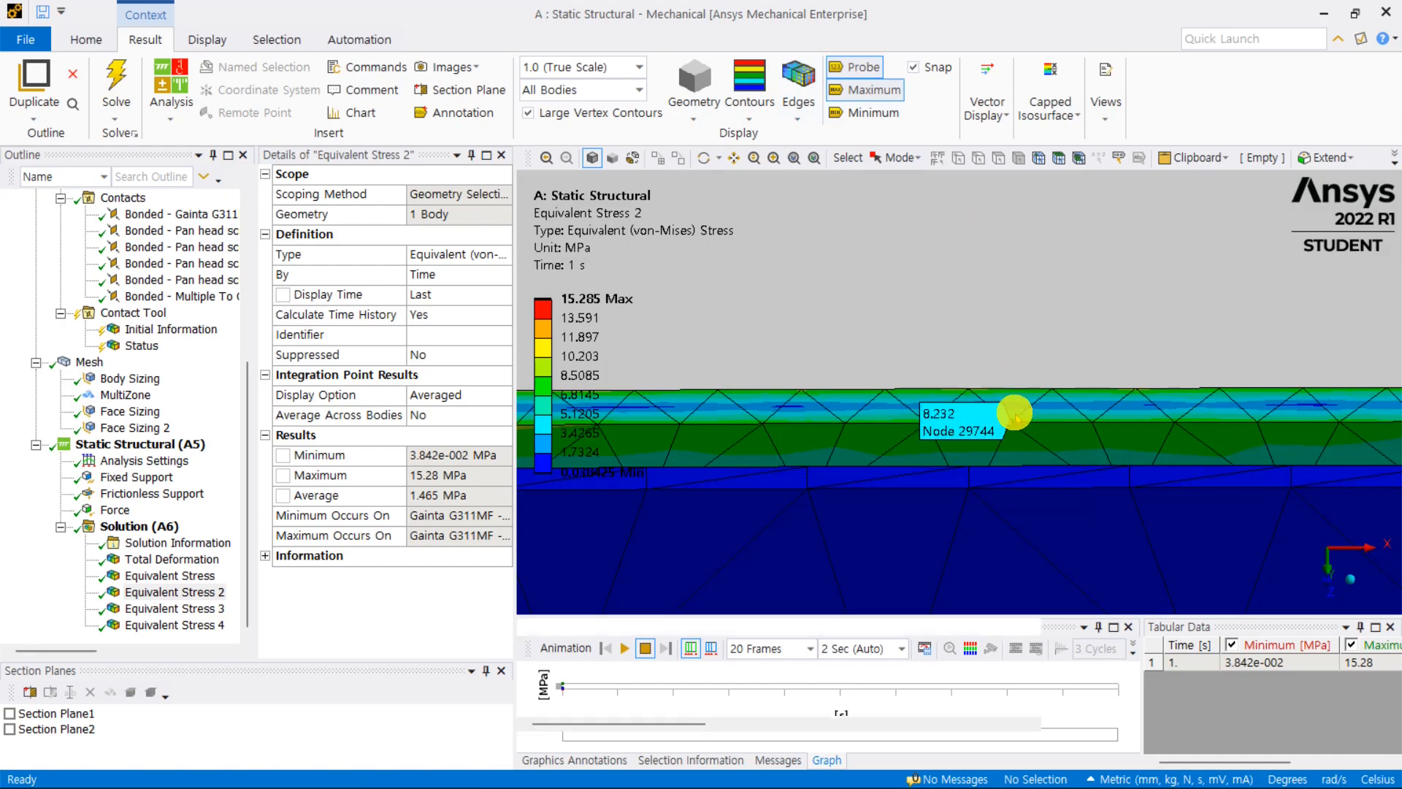
scroll(1010, 438, down, 10)
scroll(971, 363, up, 5)
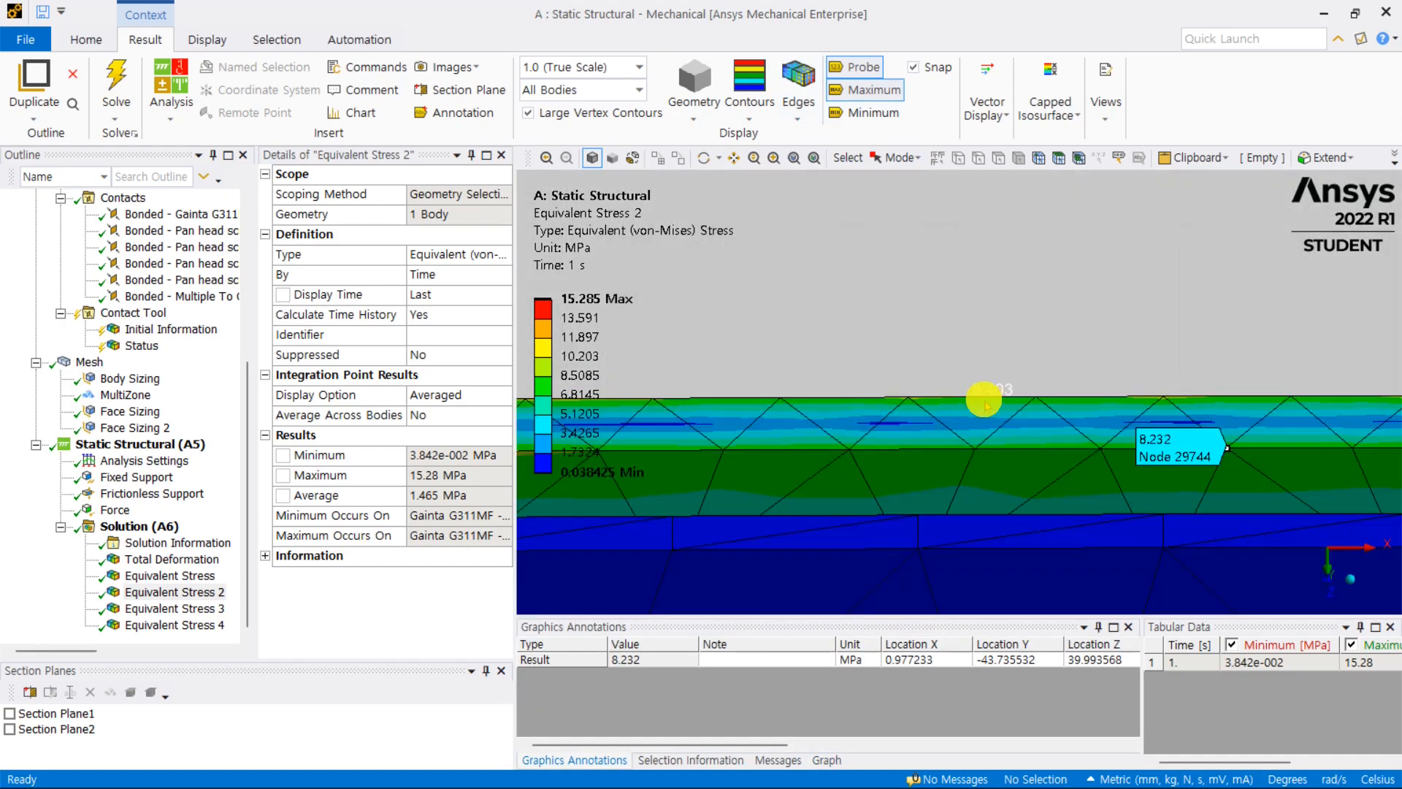
middle_drag(996, 426, 915, 403)
middle_drag(1172, 377, 949, 373)
Step: Inspect the lid's maximum stress location at the inner corner beside the screw hole
scroll(983, 416, down, 6)
scroll(706, 480, up, 7)
middle_drag(755, 482, 874, 430)
ctrl+middle_drag(950, 387, 1155, 487)
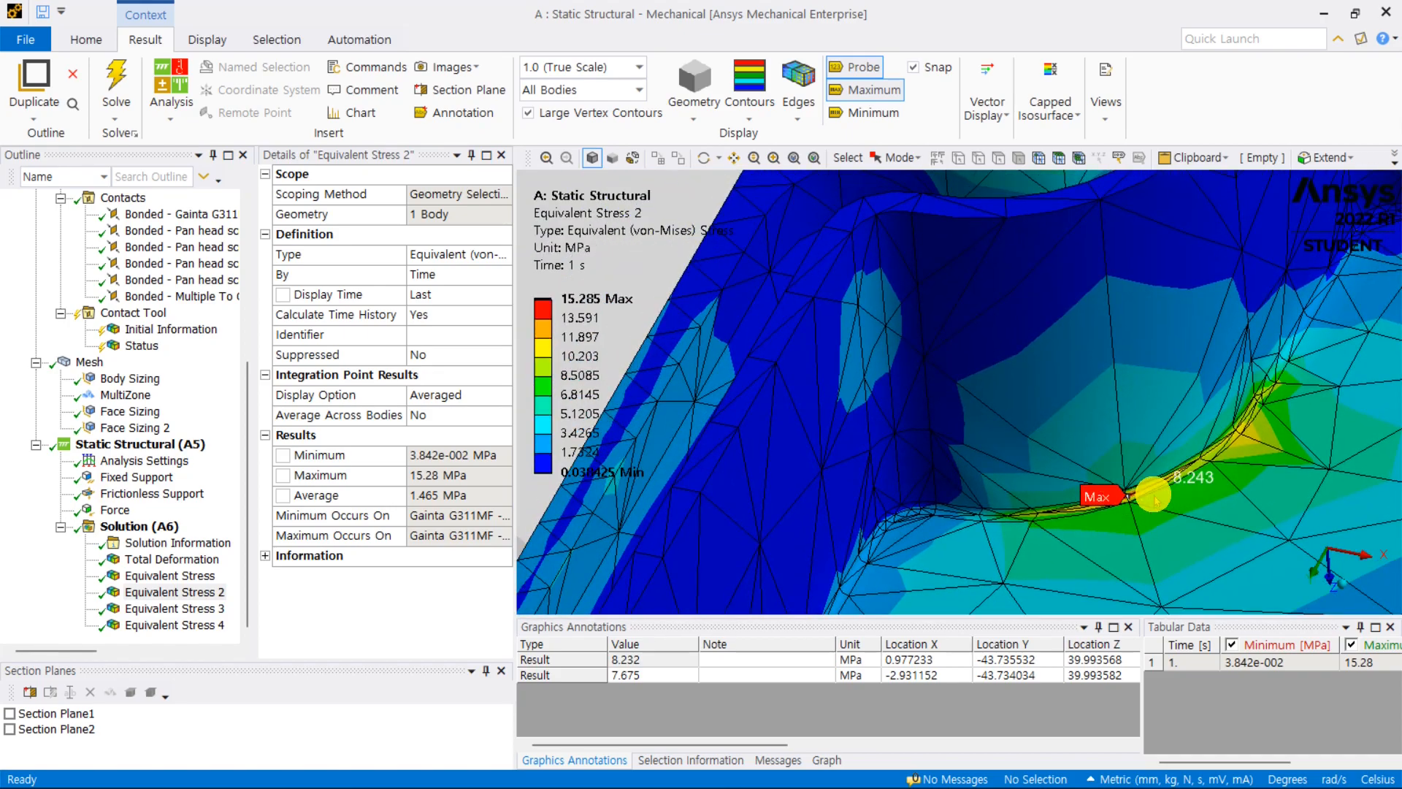
scroll(1154, 495, down, 6)
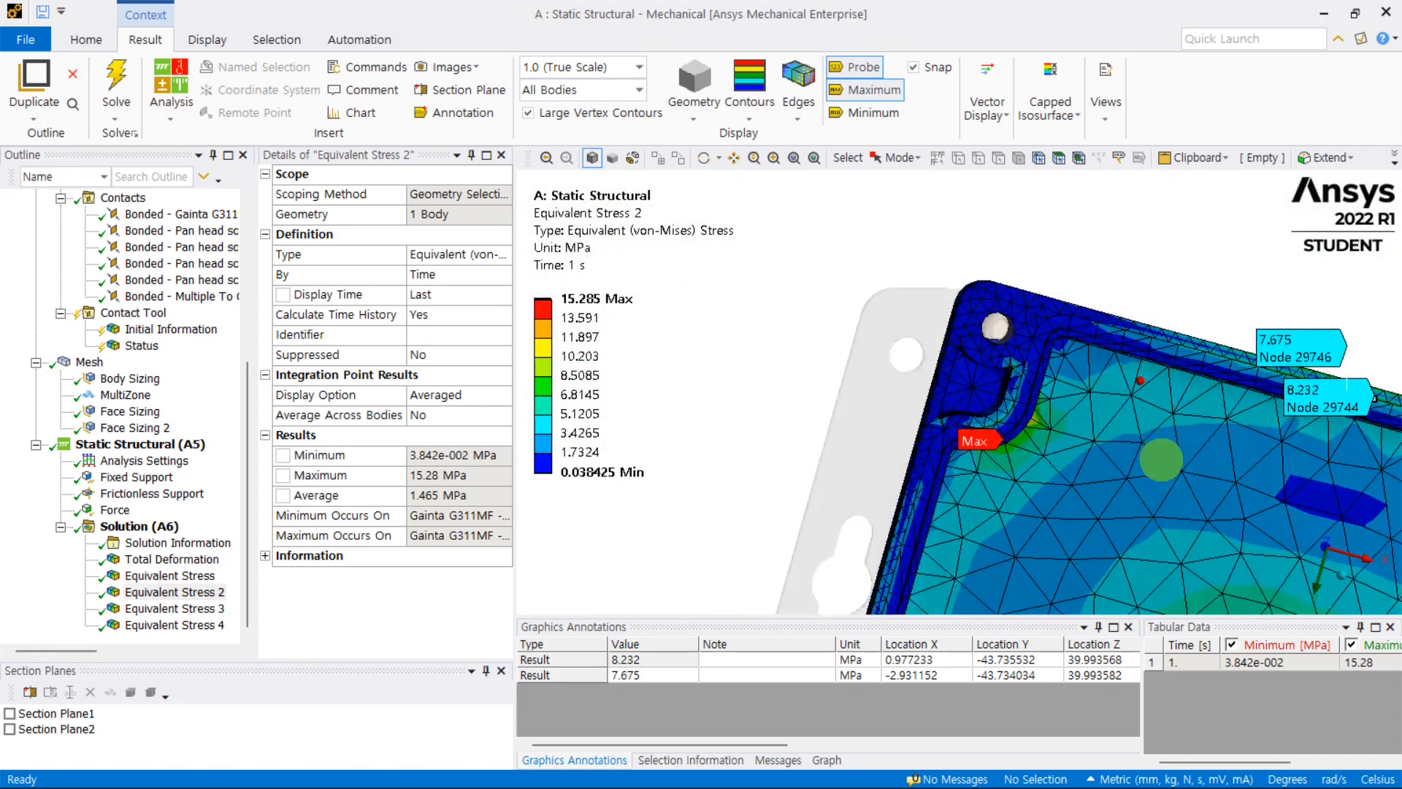
scroll(1161, 459, up, 5)
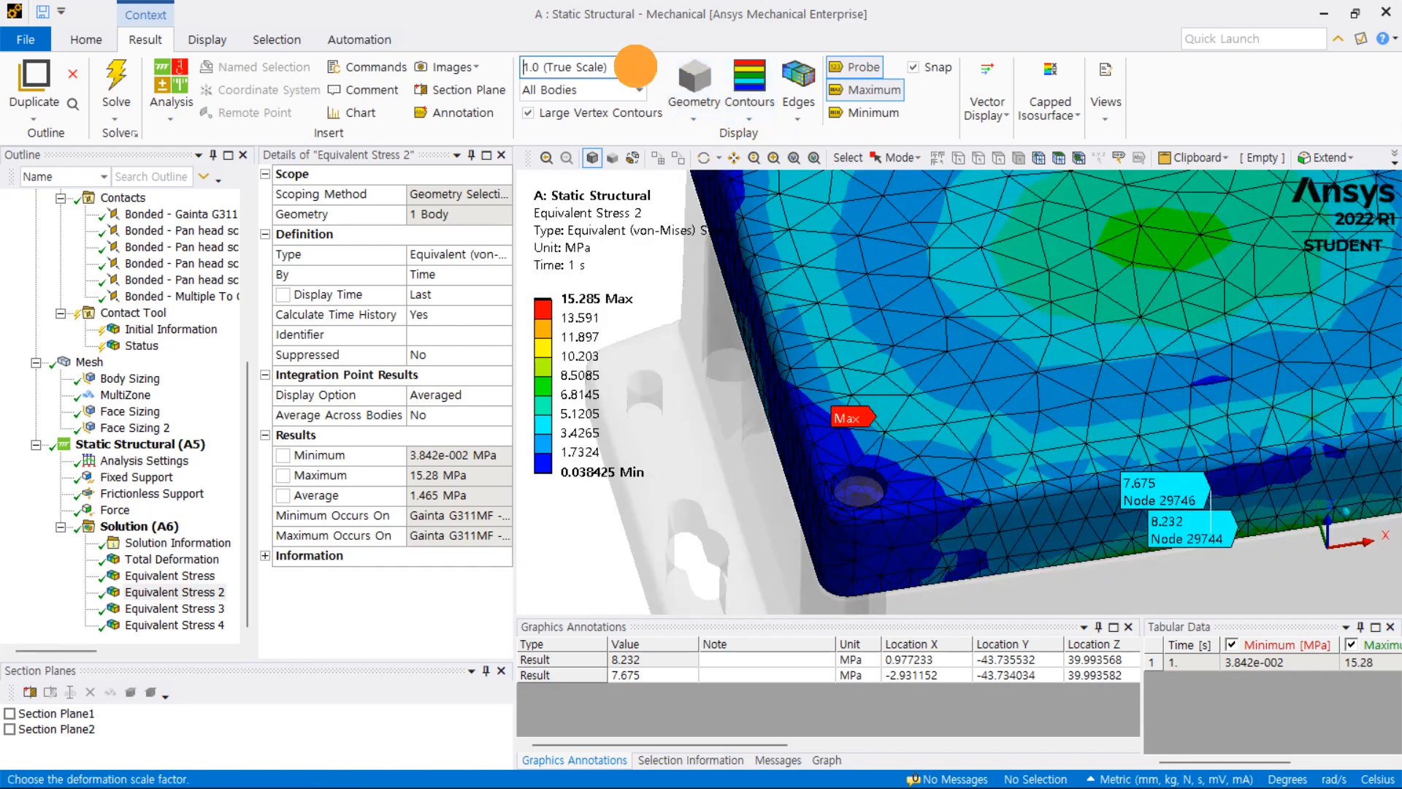
Step: Set the deformation display scale to 6.6 (Auto Scale) and view the lid's deformed corner from inside
click(637, 66)
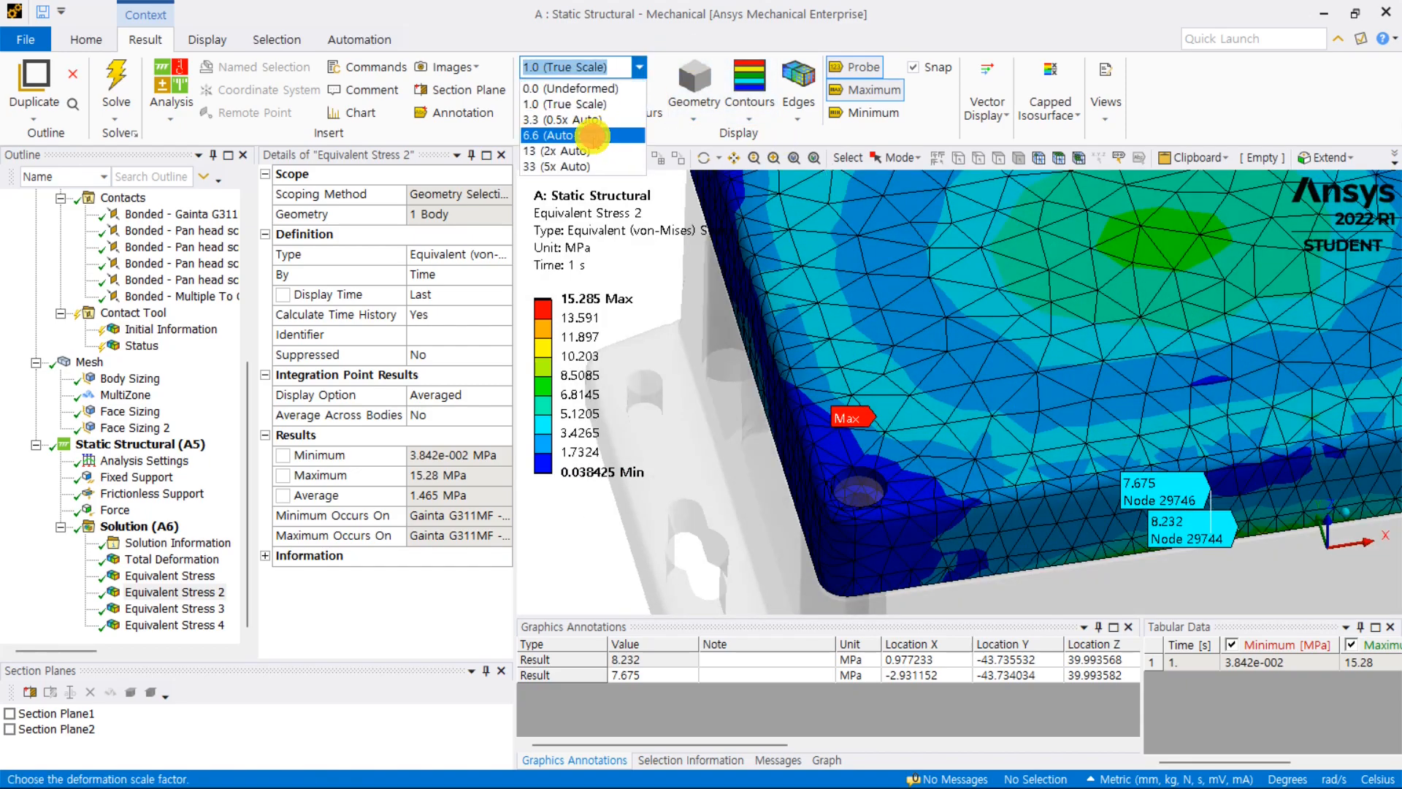
click(591, 135)
middle_drag(1043, 308, 876, 368)
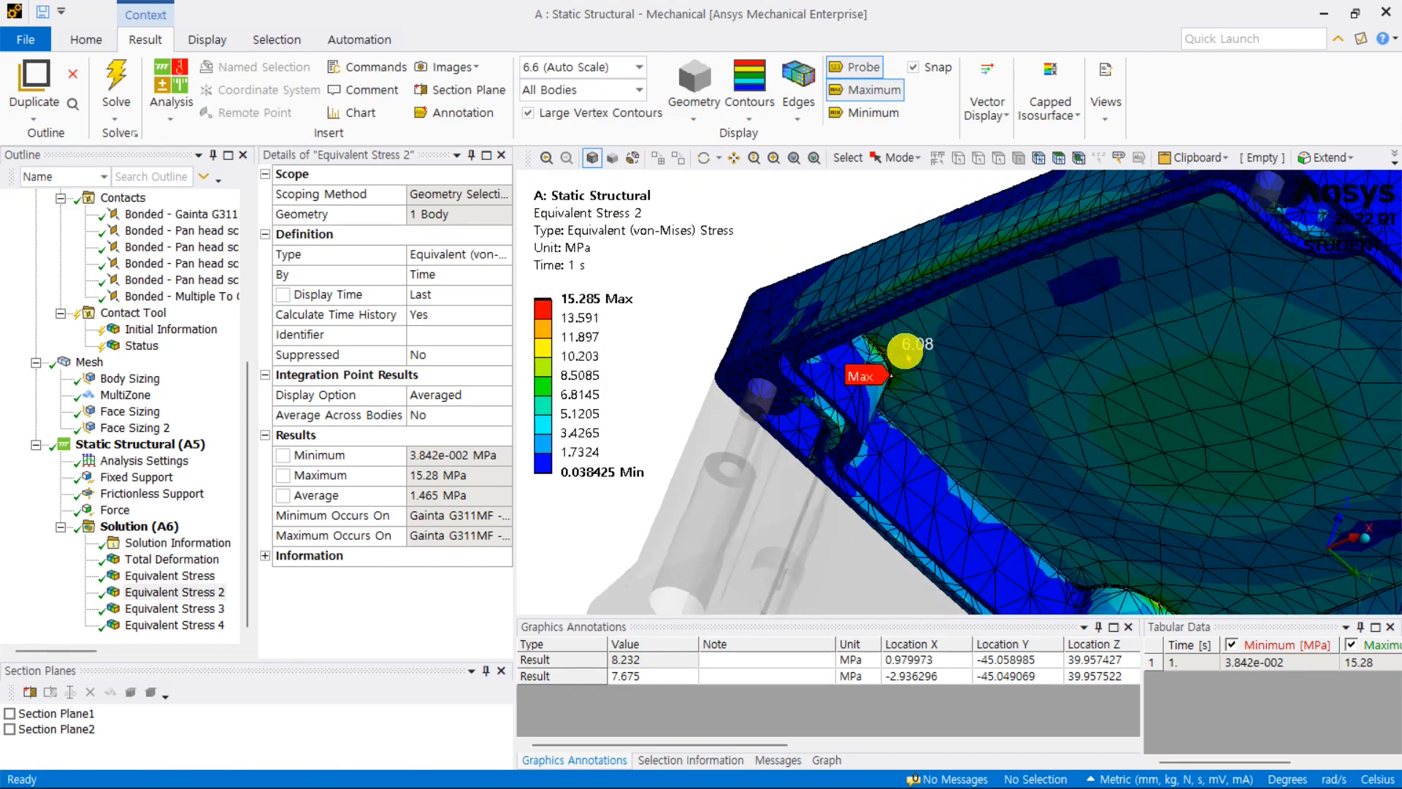
Step: Examine the element shapes and stress contours around the maximum stress point on the lid's inner corner fillet
scroll(906, 356, up, 10)
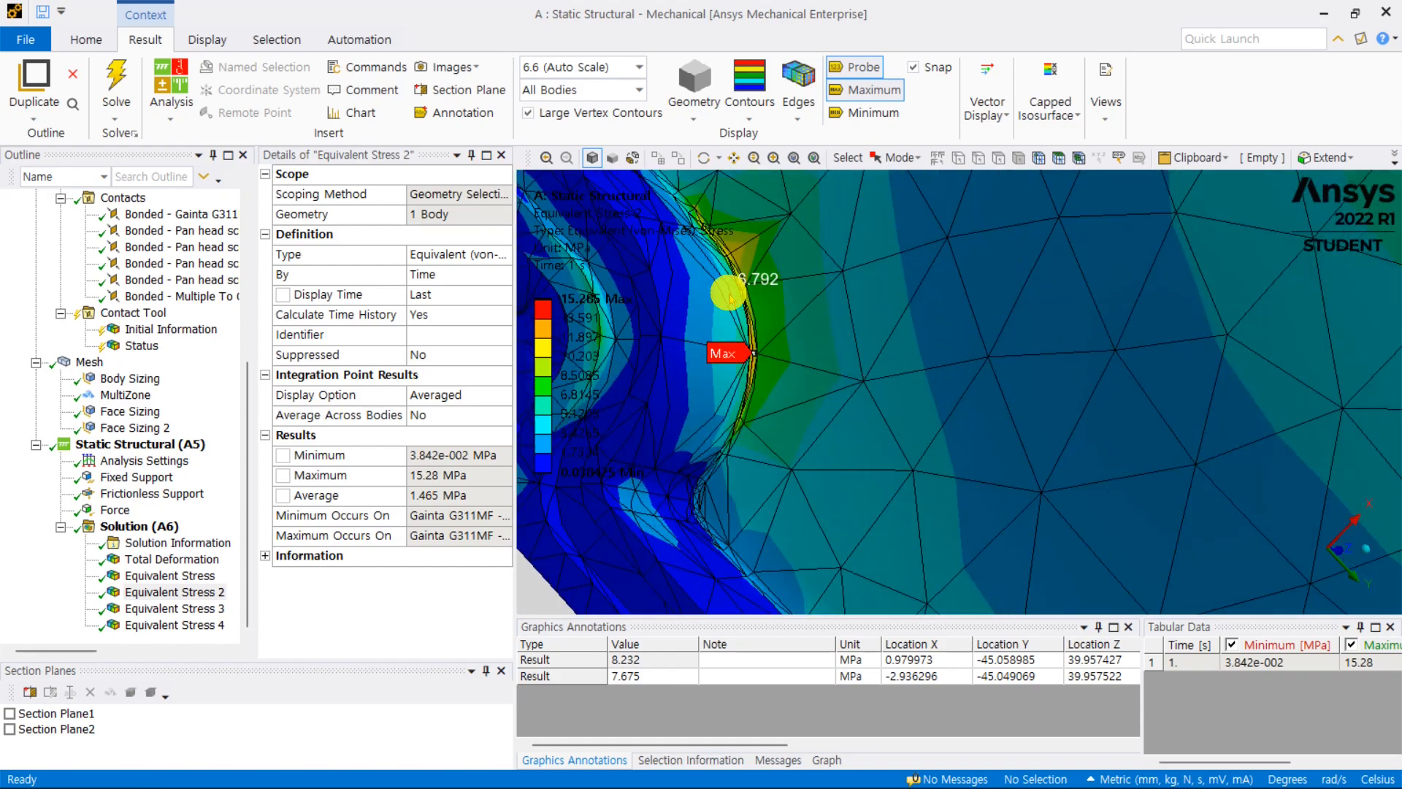
scroll(701, 321, up, 6)
ctrl+middle_drag(593, 310, 1070, 403)
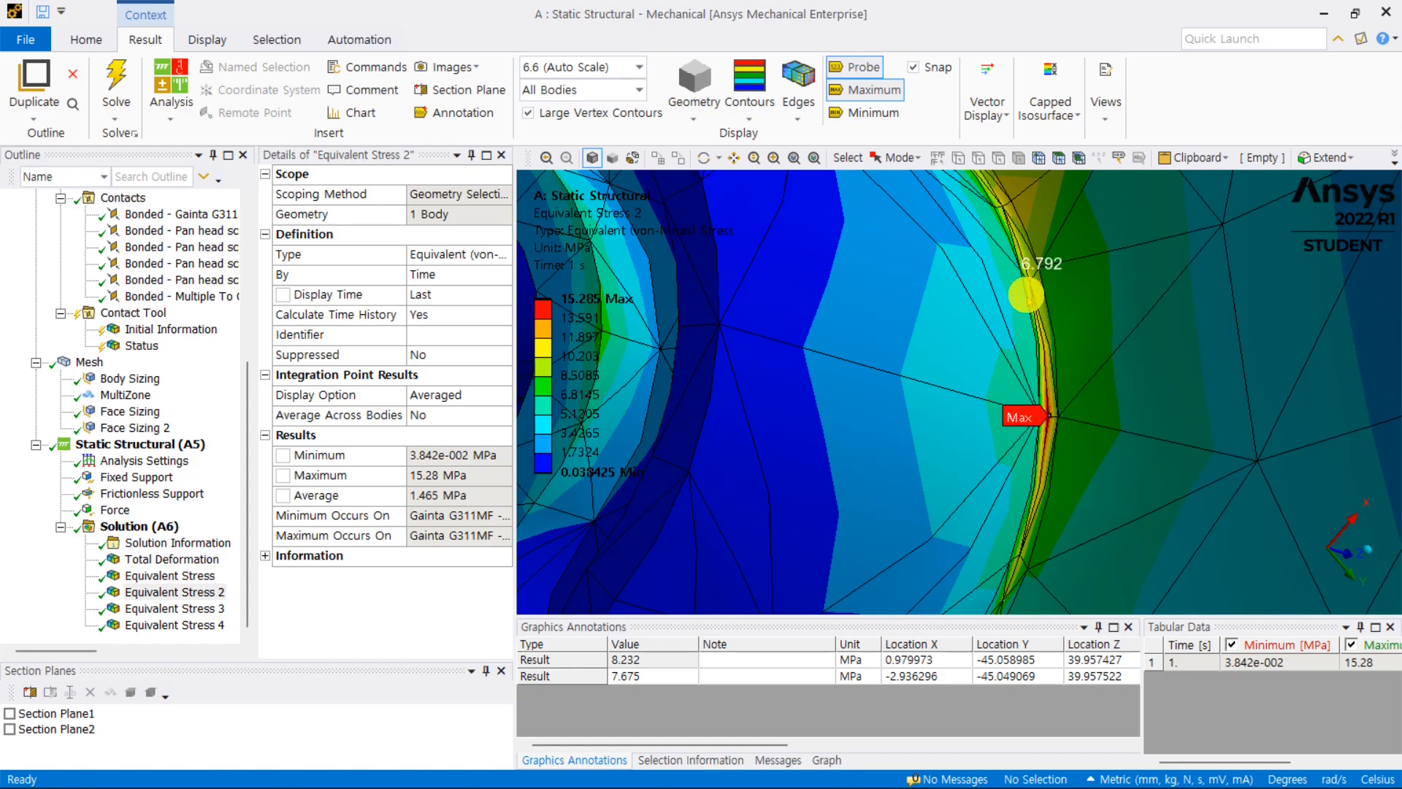
scroll(1057, 322, up, 5)
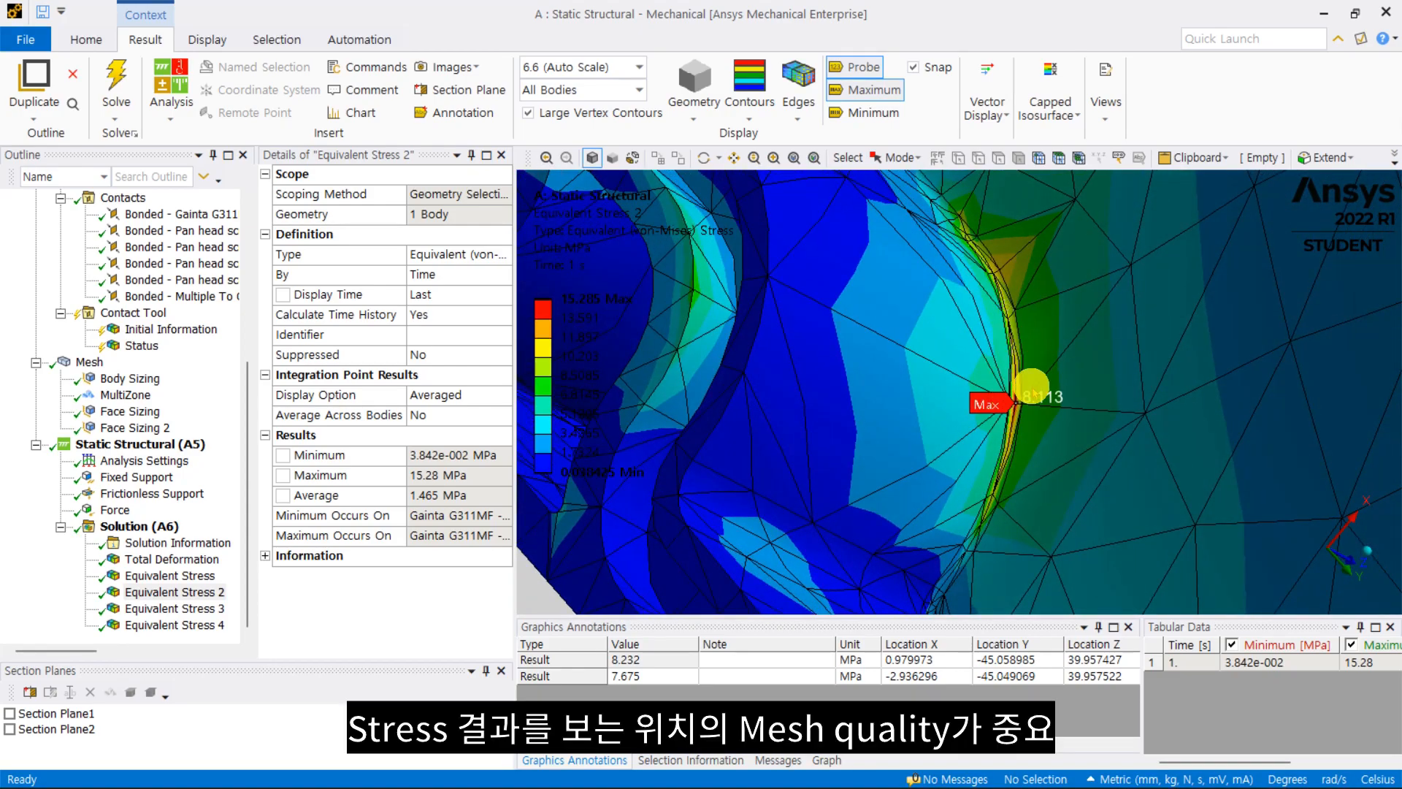
middle_drag(1021, 398, 1025, 442)
scroll(1255, 350, down, 3)
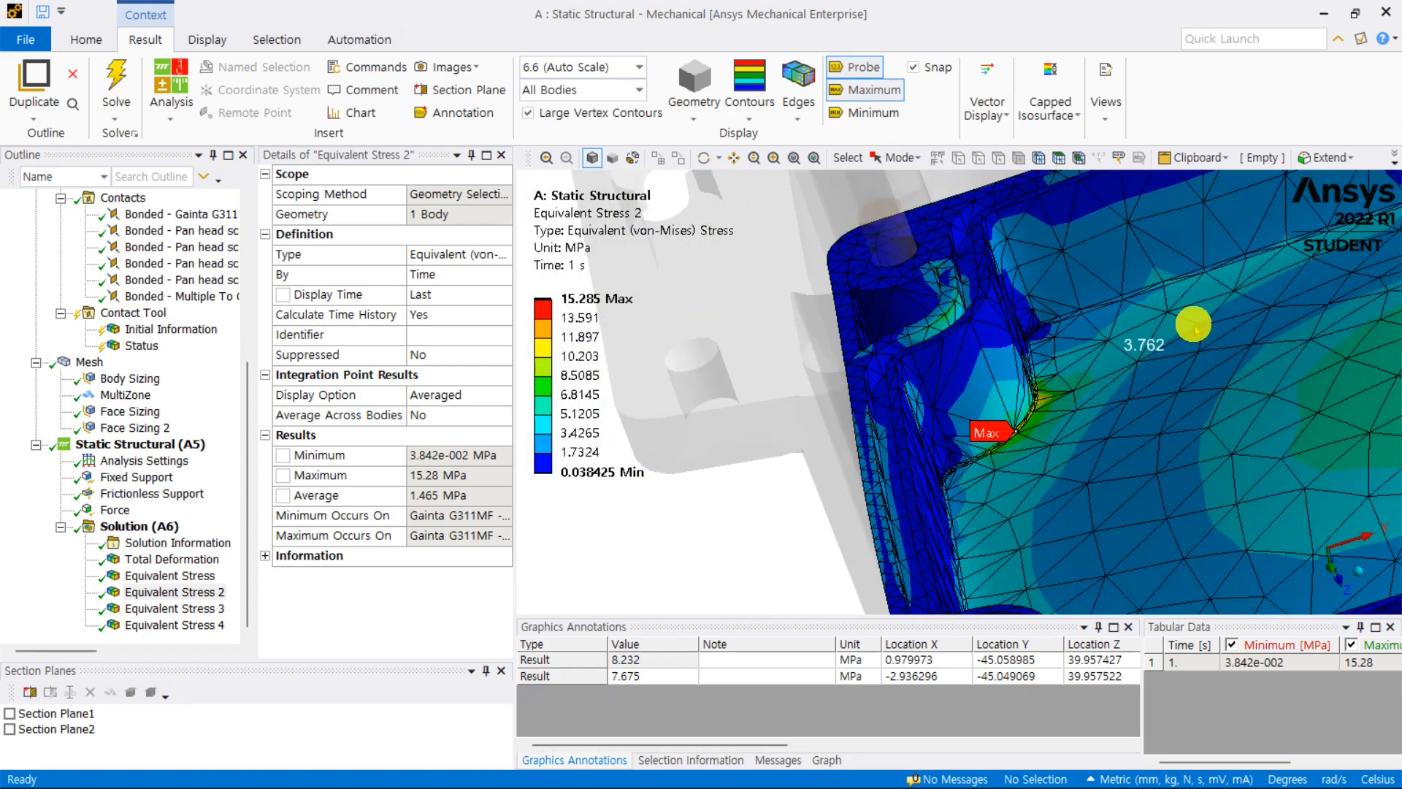
middle_drag(1086, 392, 1051, 402)
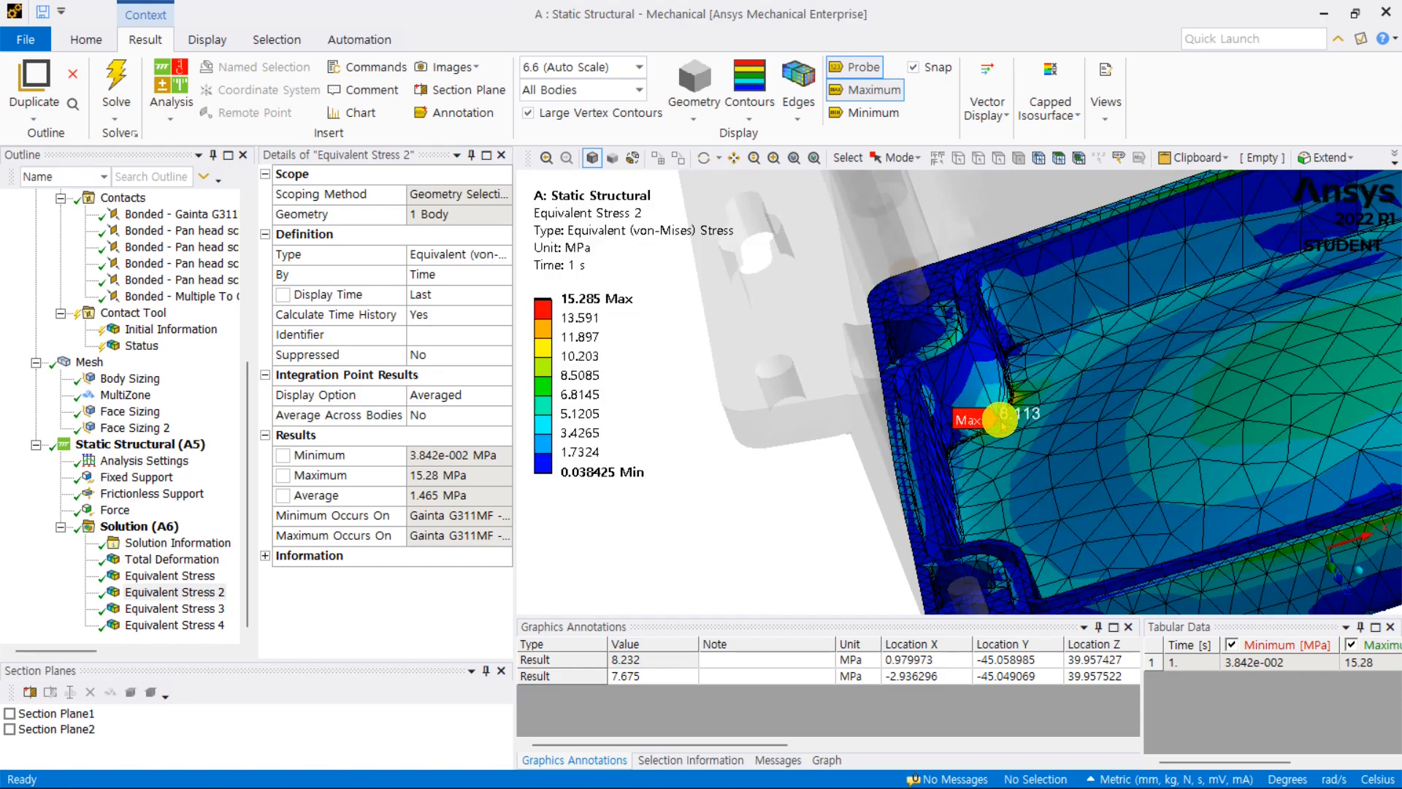
click(588, 301)
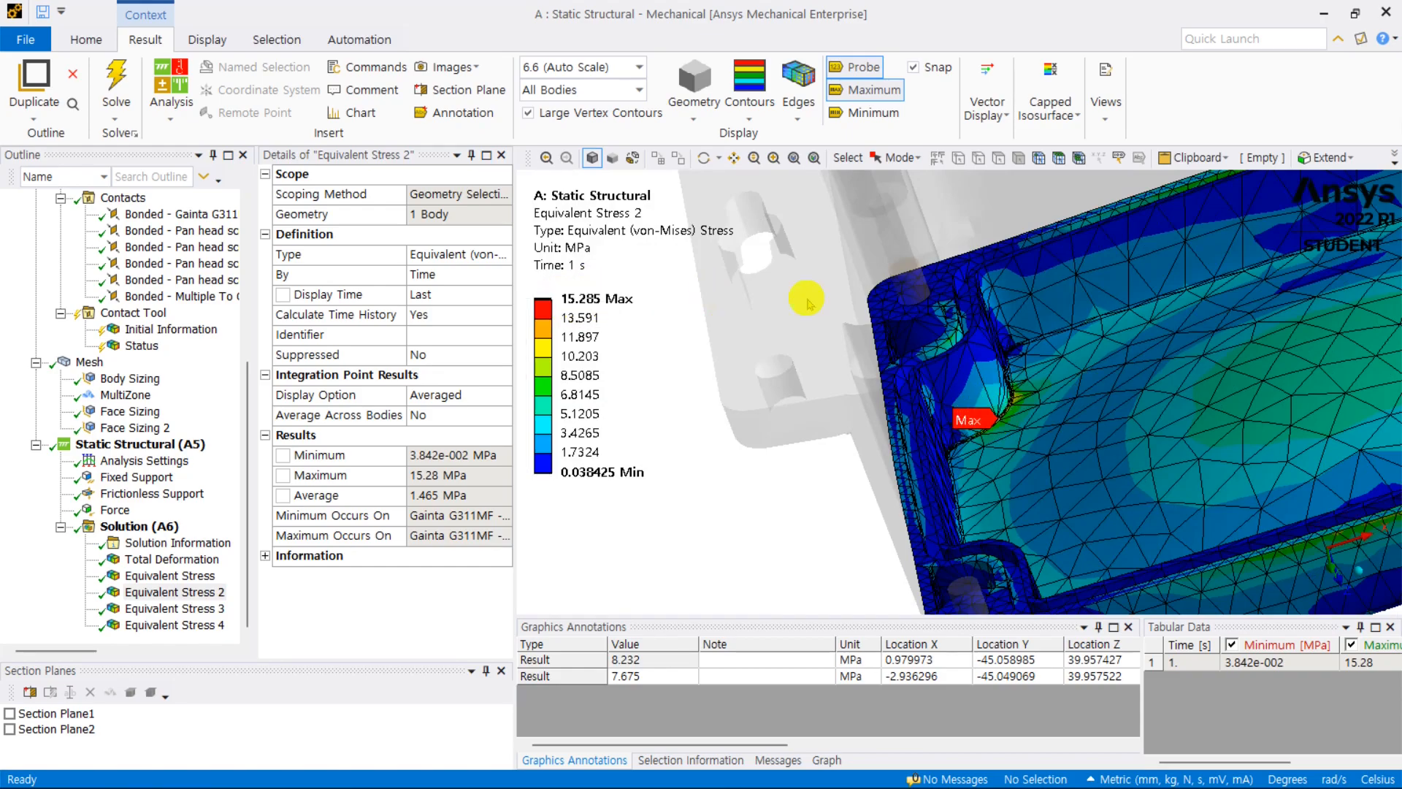
scroll(987, 411, up, 3)
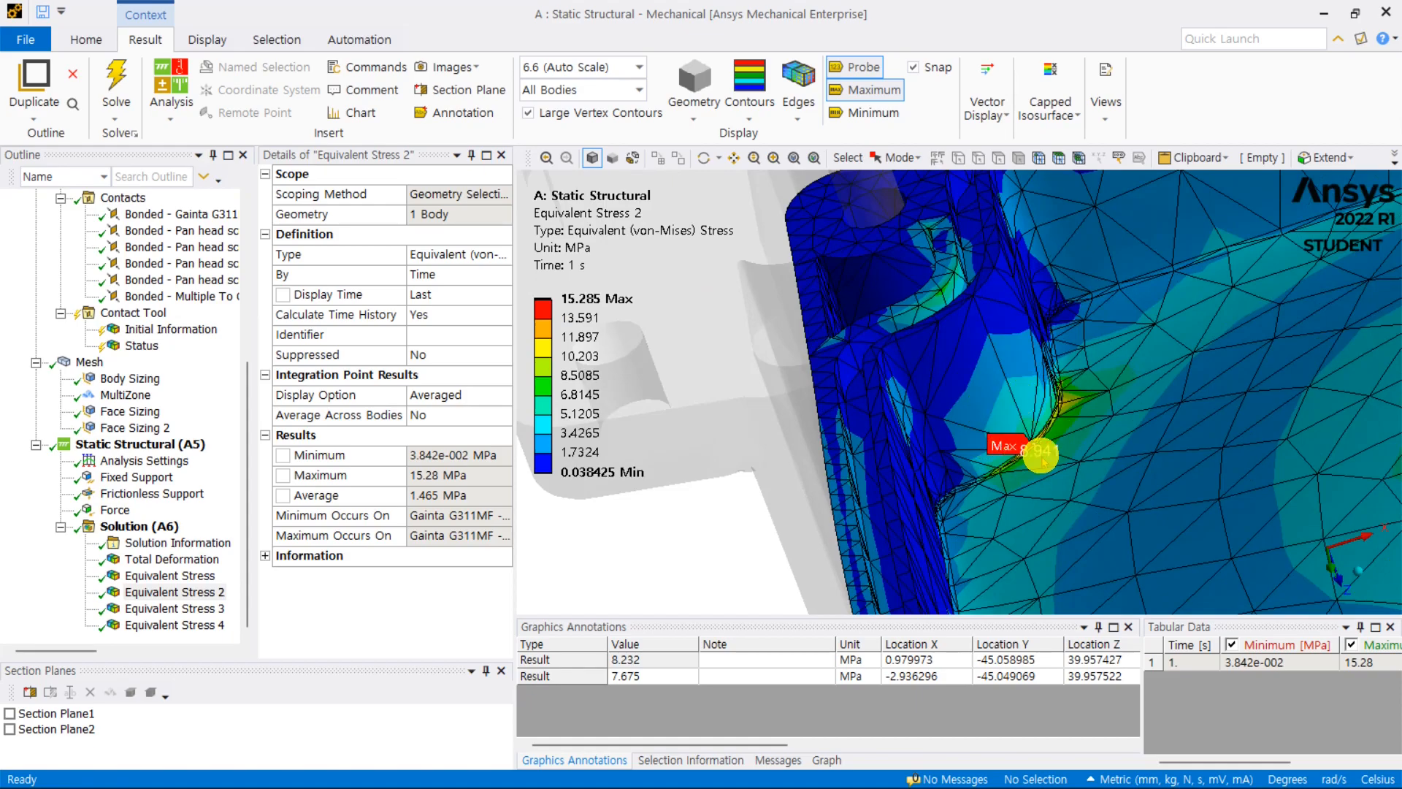
scroll(1064, 418, down, 5)
middle_drag(1066, 419, 965, 495)
scroll(908, 484, up, 2)
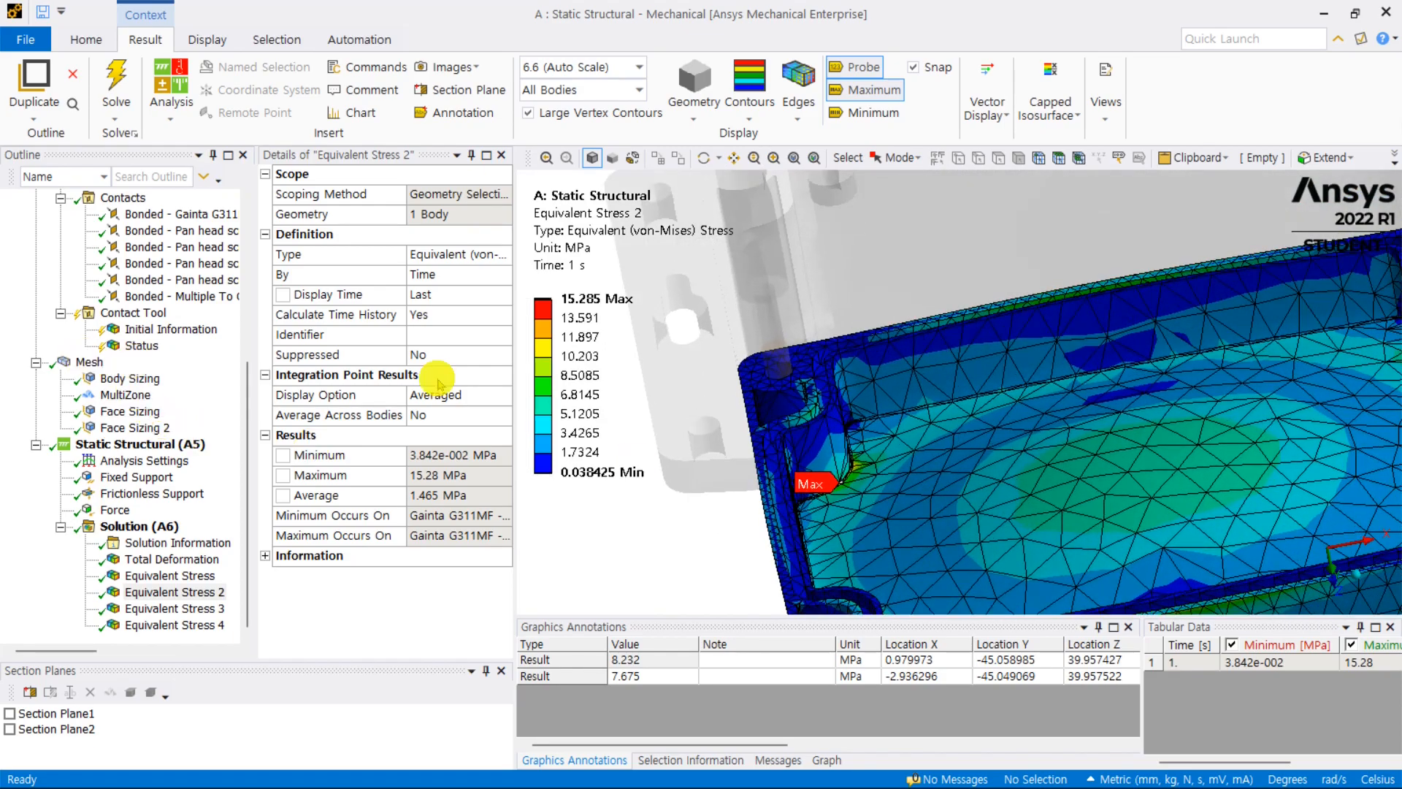
Step: Switch to the mesh view and back to the lid's equivalent stress to locate the maximum stress corner
click(79, 363)
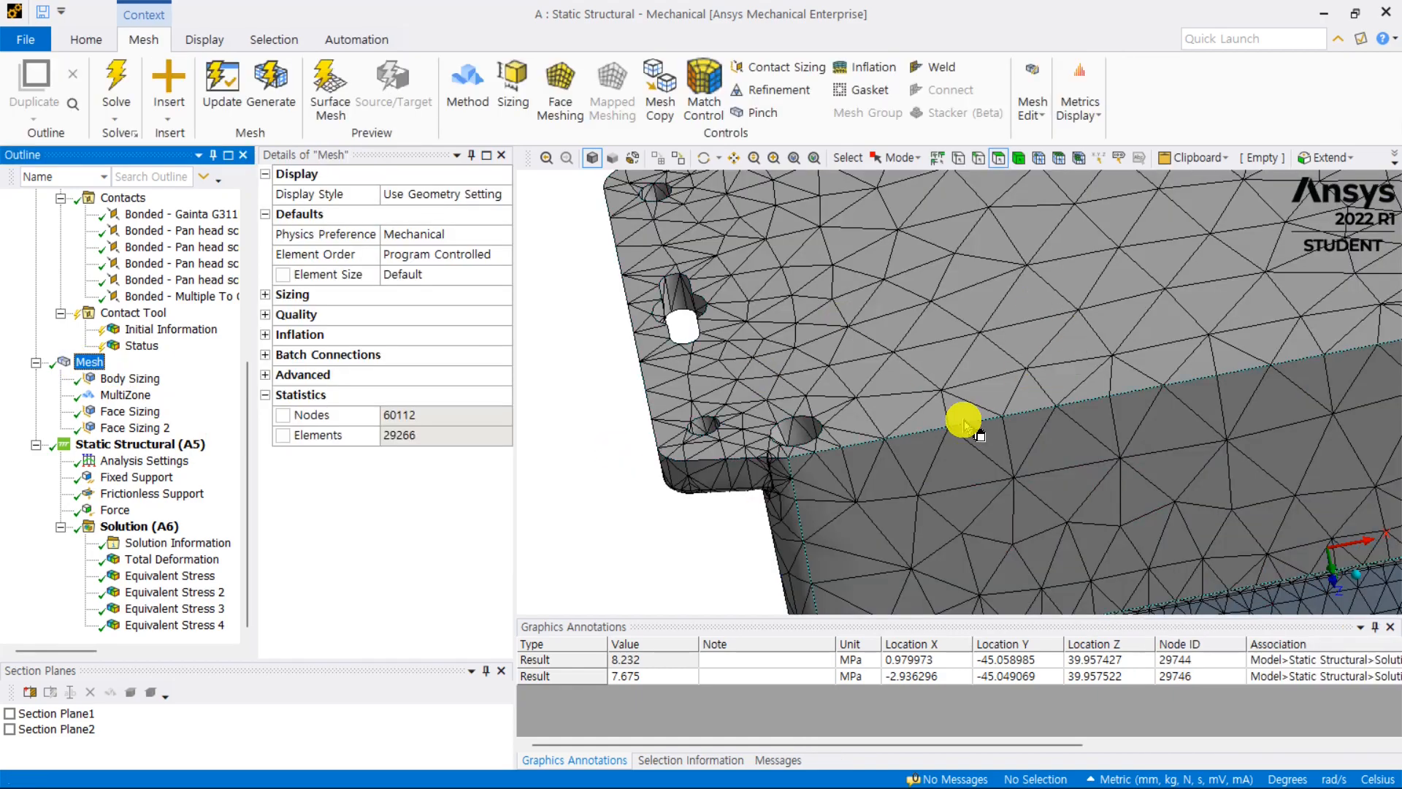
scroll(970, 417, down, 5)
ctrl+middle_drag(983, 379, 950, 562)
middle_drag(925, 484, 974, 452)
click(175, 591)
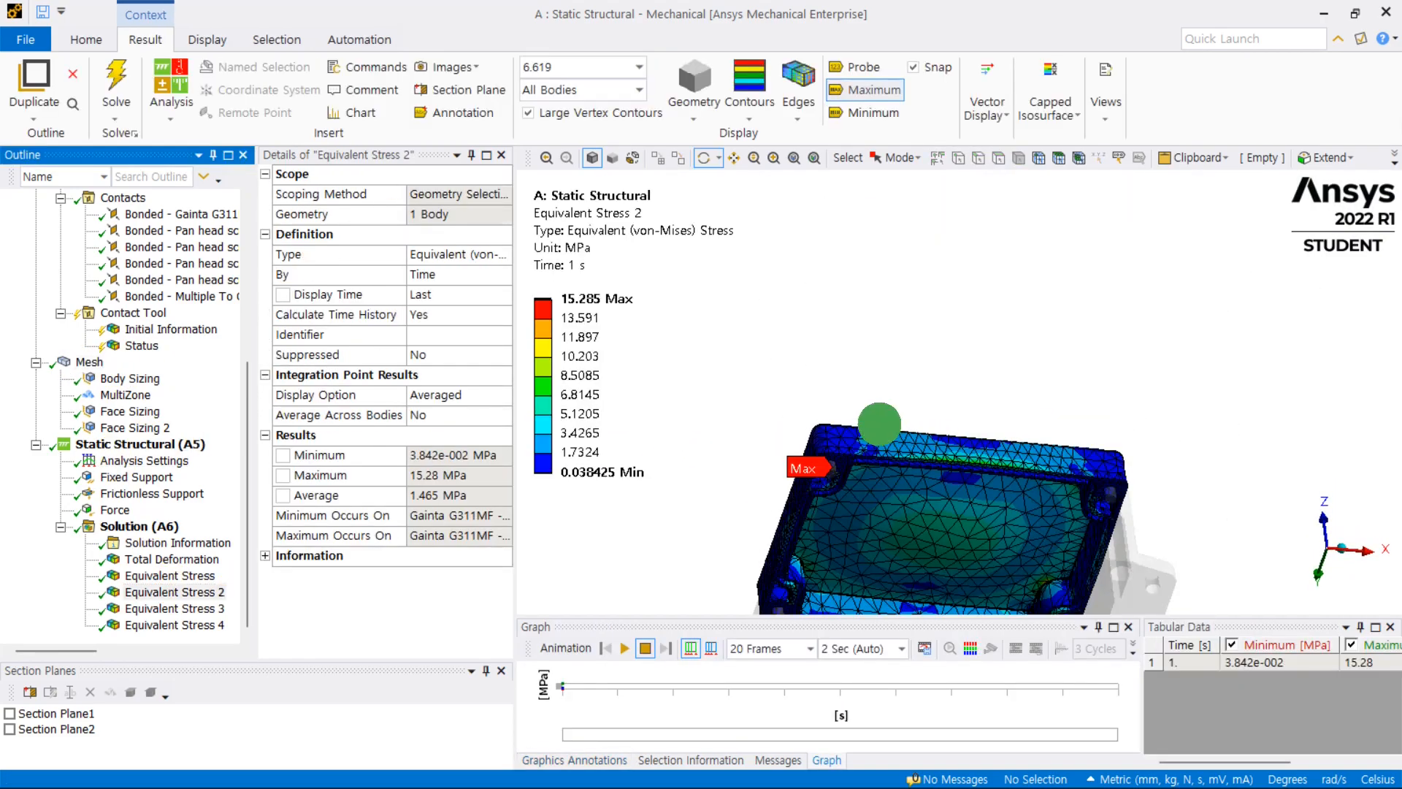
middle_drag(879, 429, 869, 410)
scroll(822, 498, up, 5)
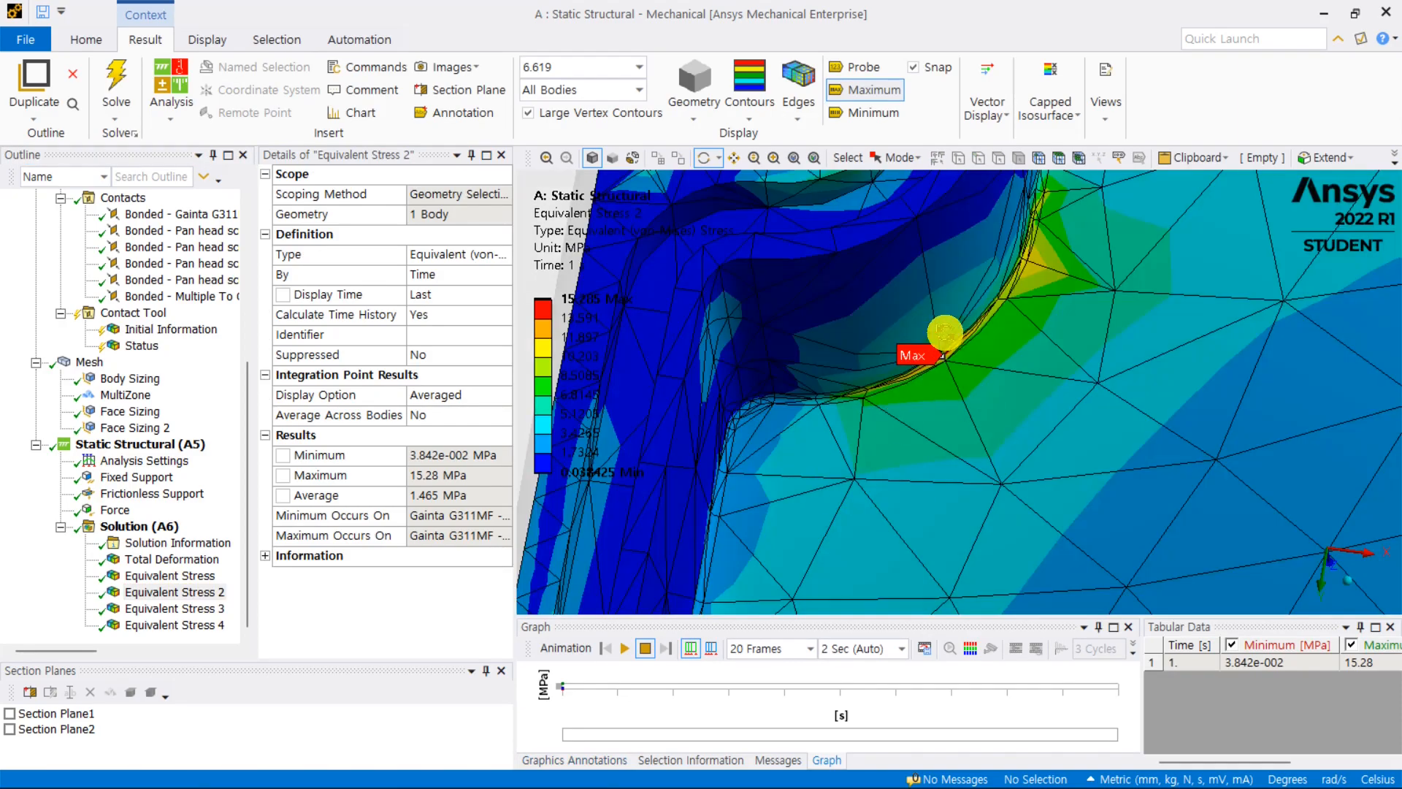
scroll(948, 370, down, 3)
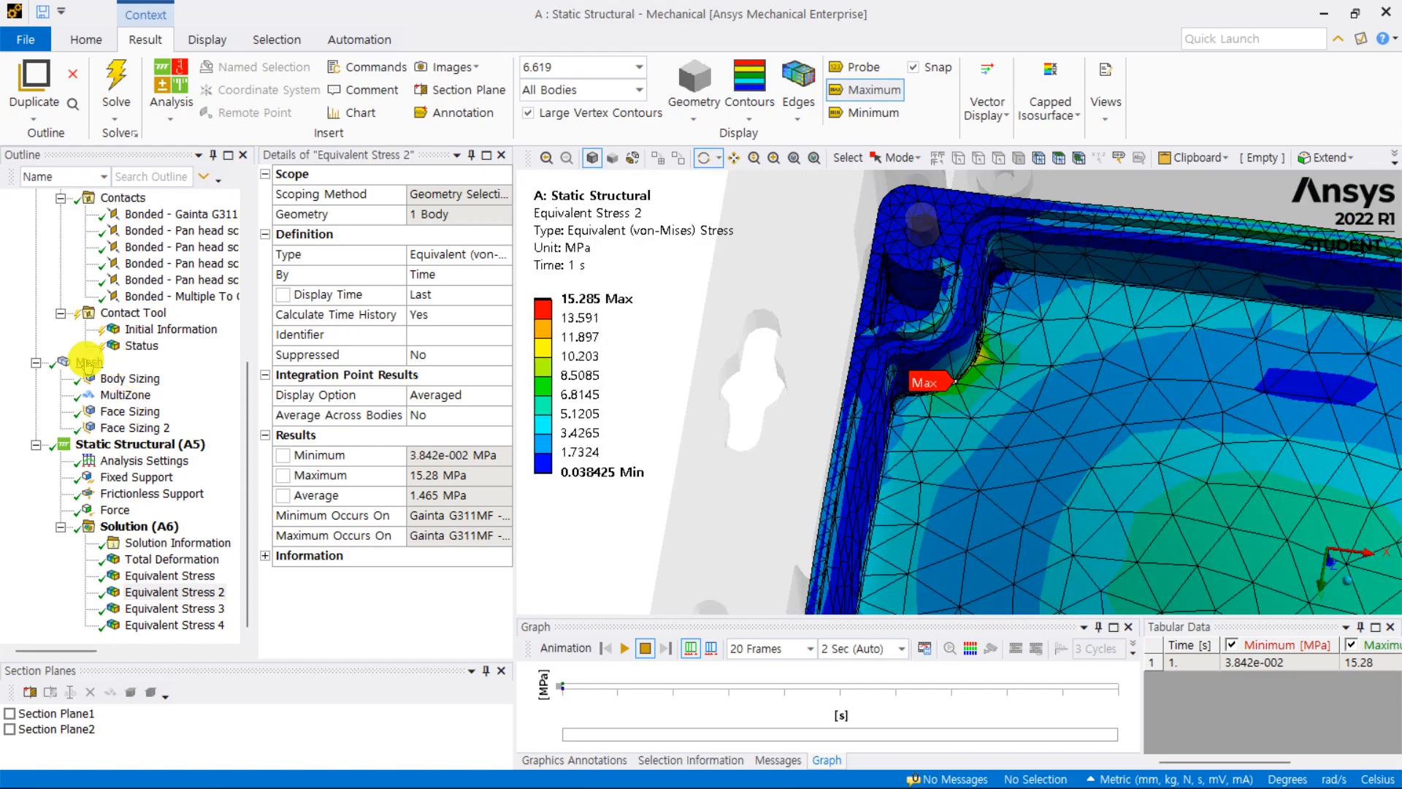
Step: Hide the base body in the mesh view to expose the lid's inner corner mesh
click(88, 361)
click(1018, 158)
click(964, 344)
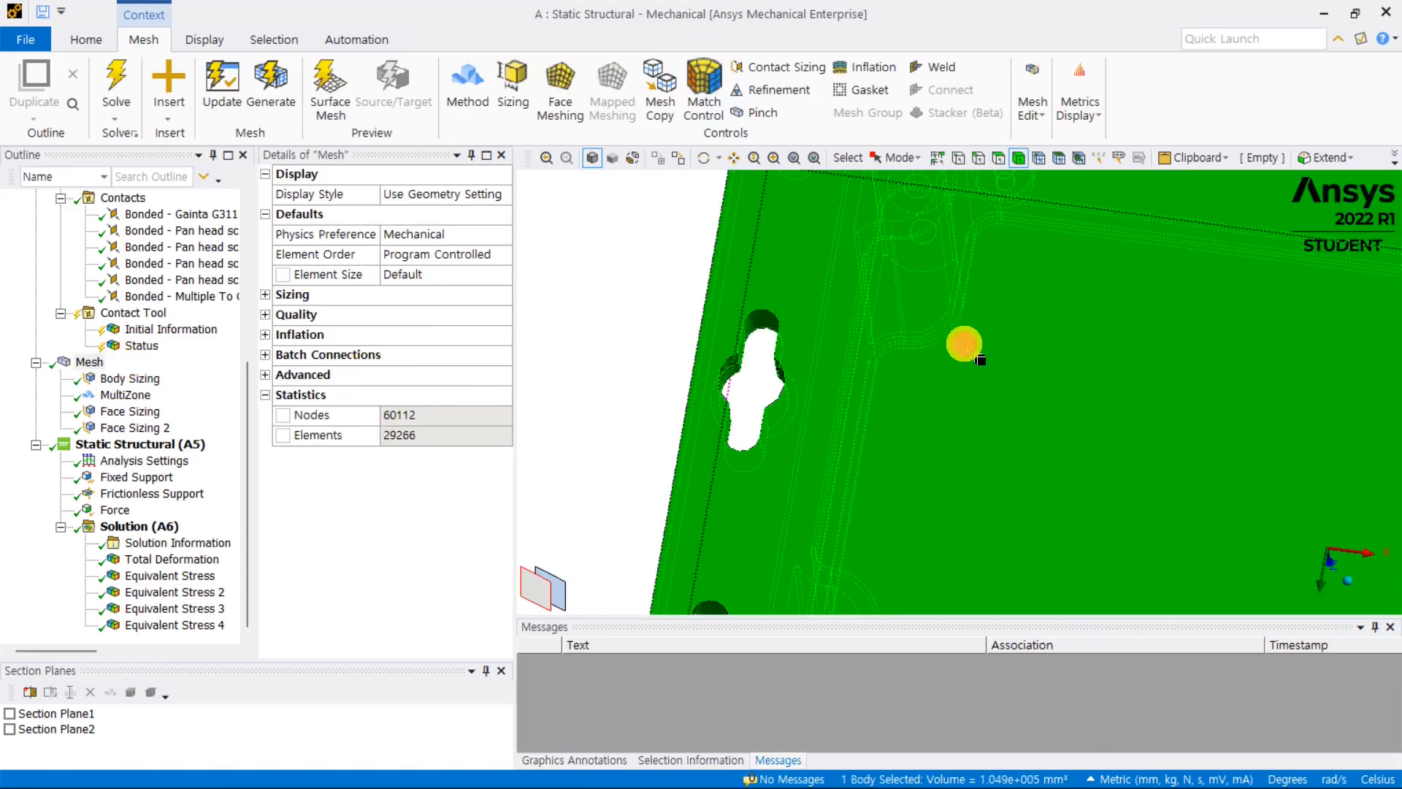
right_click(964, 344)
click(1030, 374)
click(760, 300)
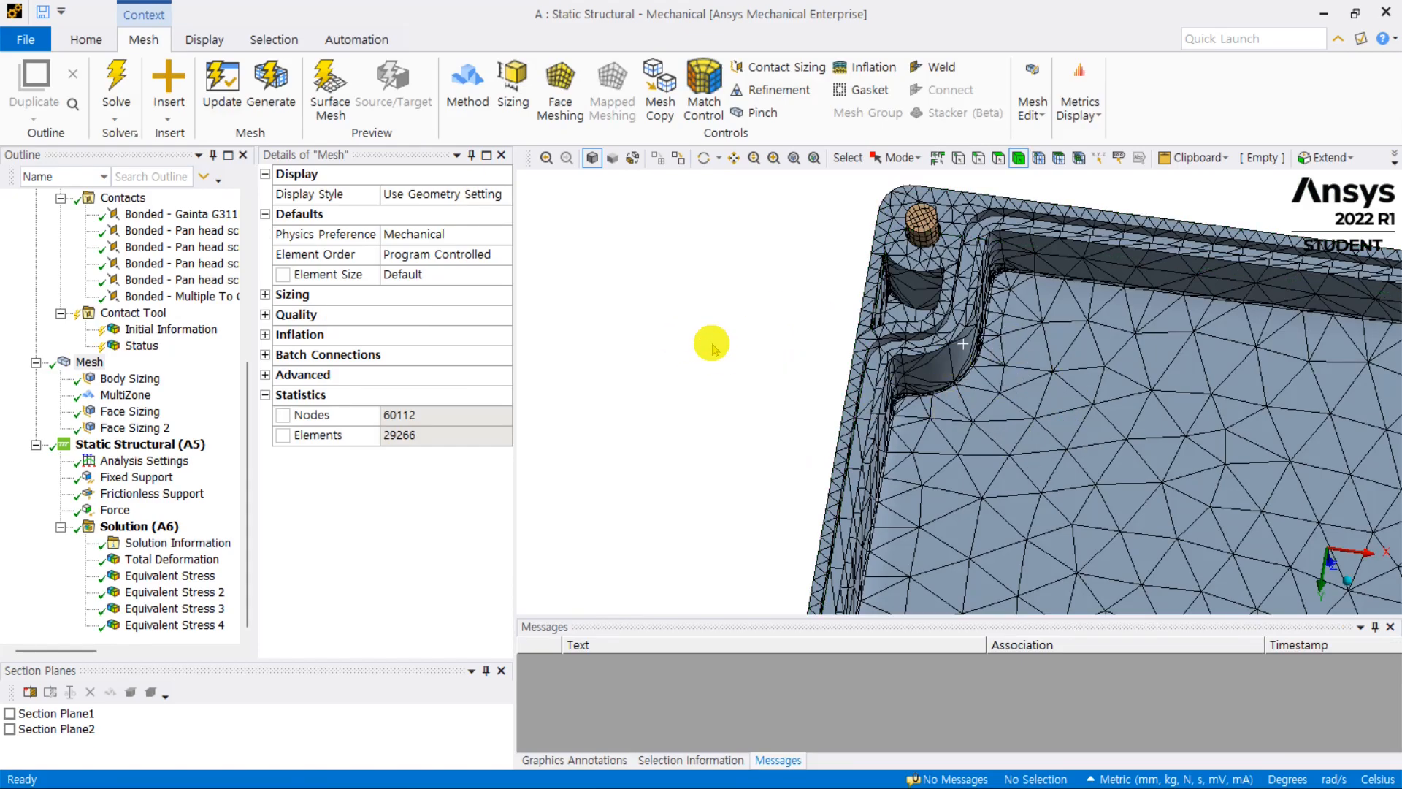
Step: Add a mesh sizing scoped to the lid body and set its type to Sphere of Influence
right_click(86, 363)
mouse_move(120, 375)
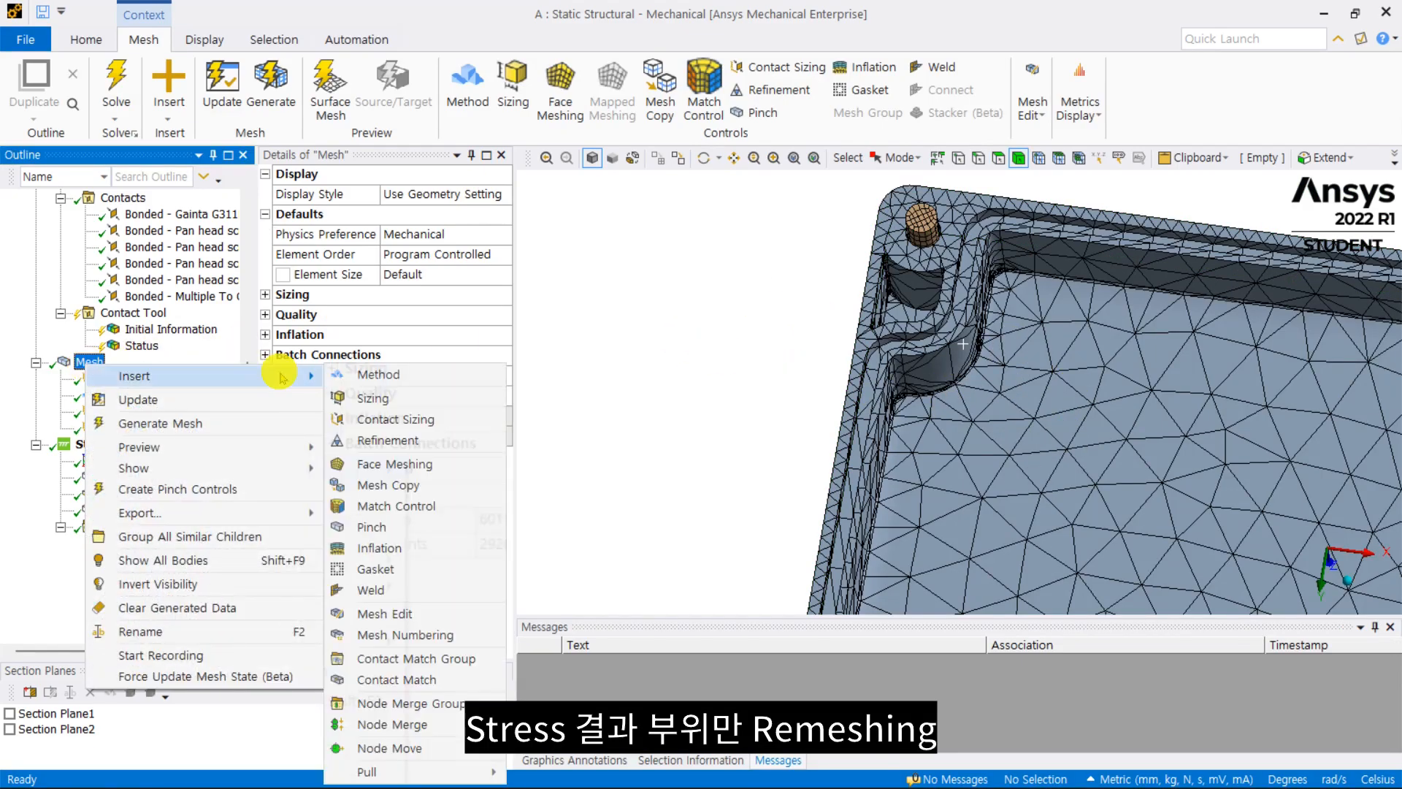
click(411, 402)
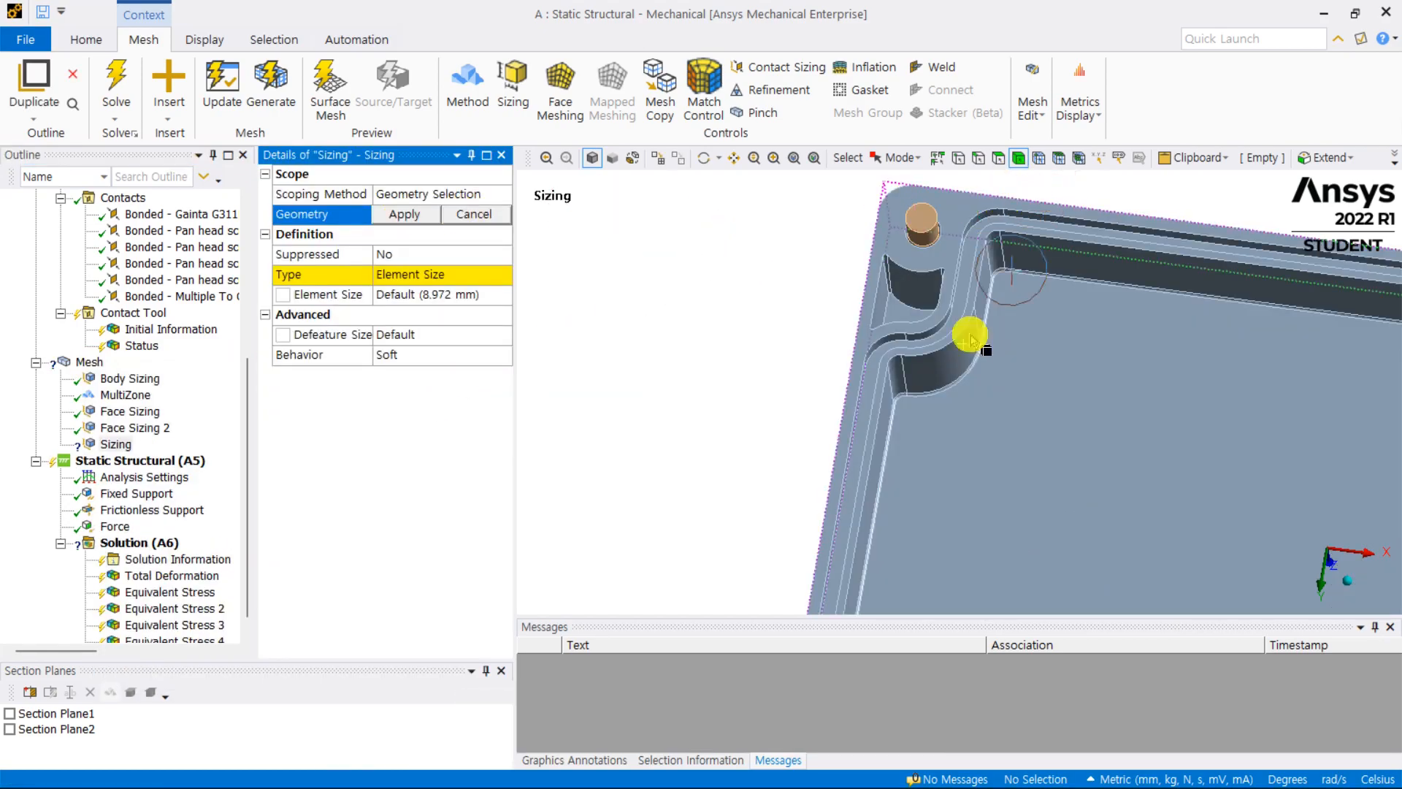
click(960, 388)
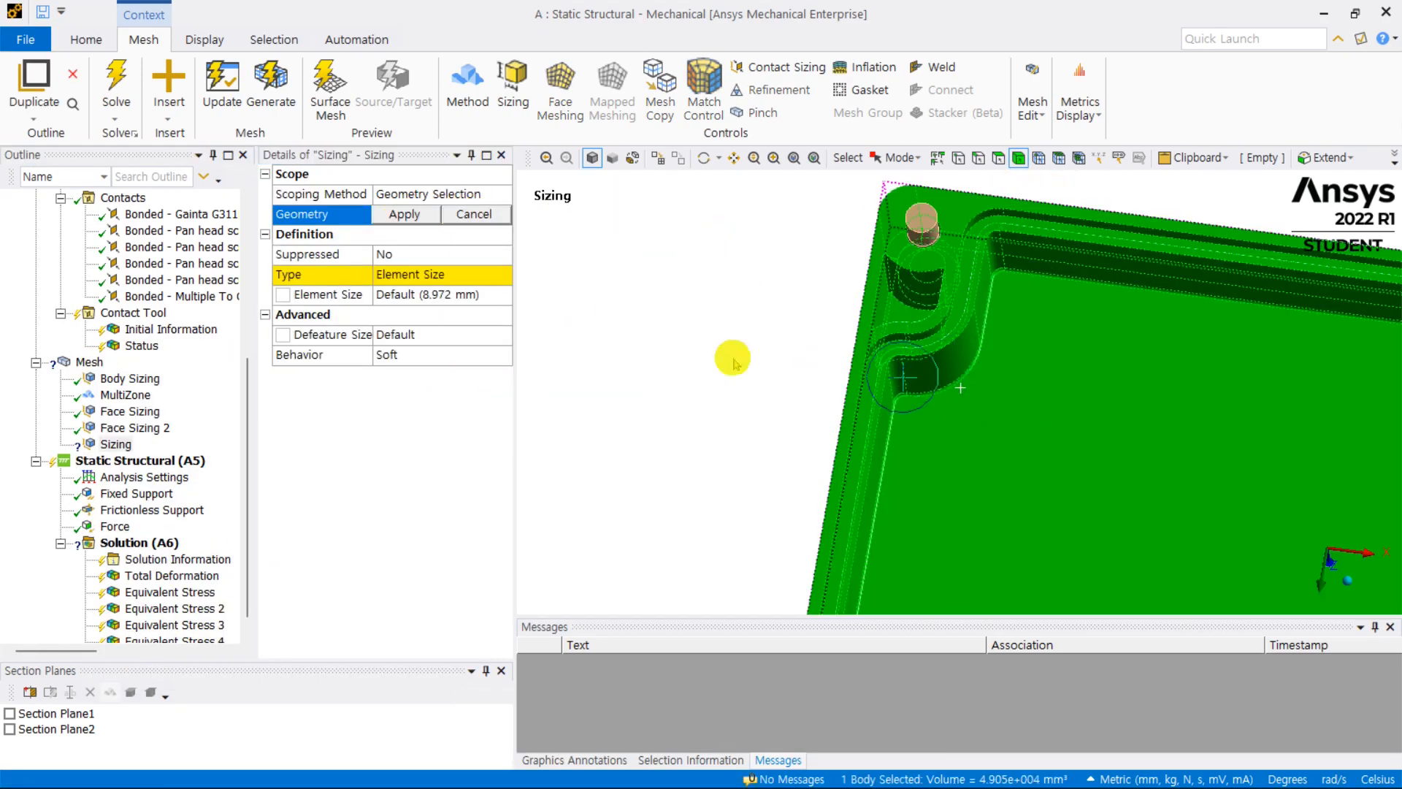
click(406, 214)
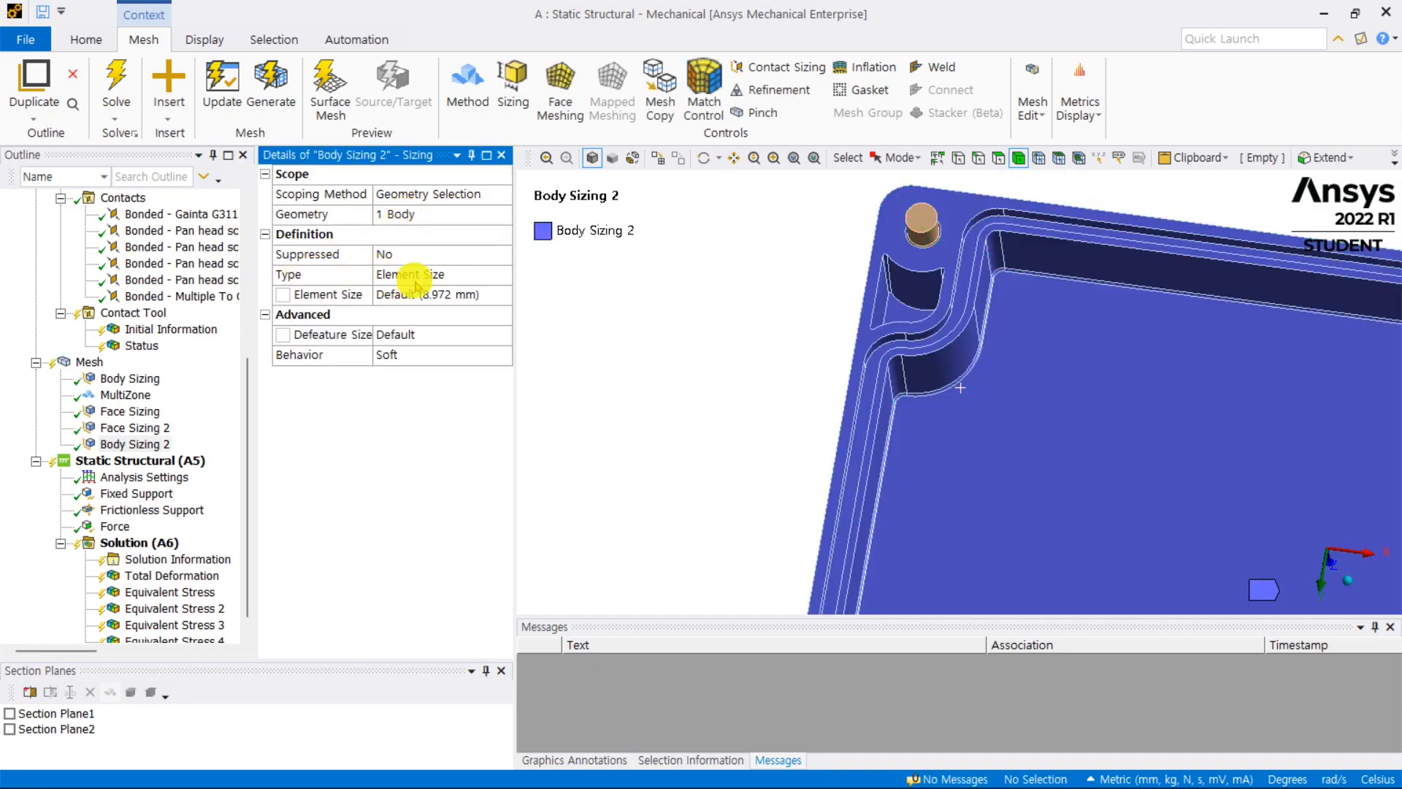
click(509, 278)
click(503, 275)
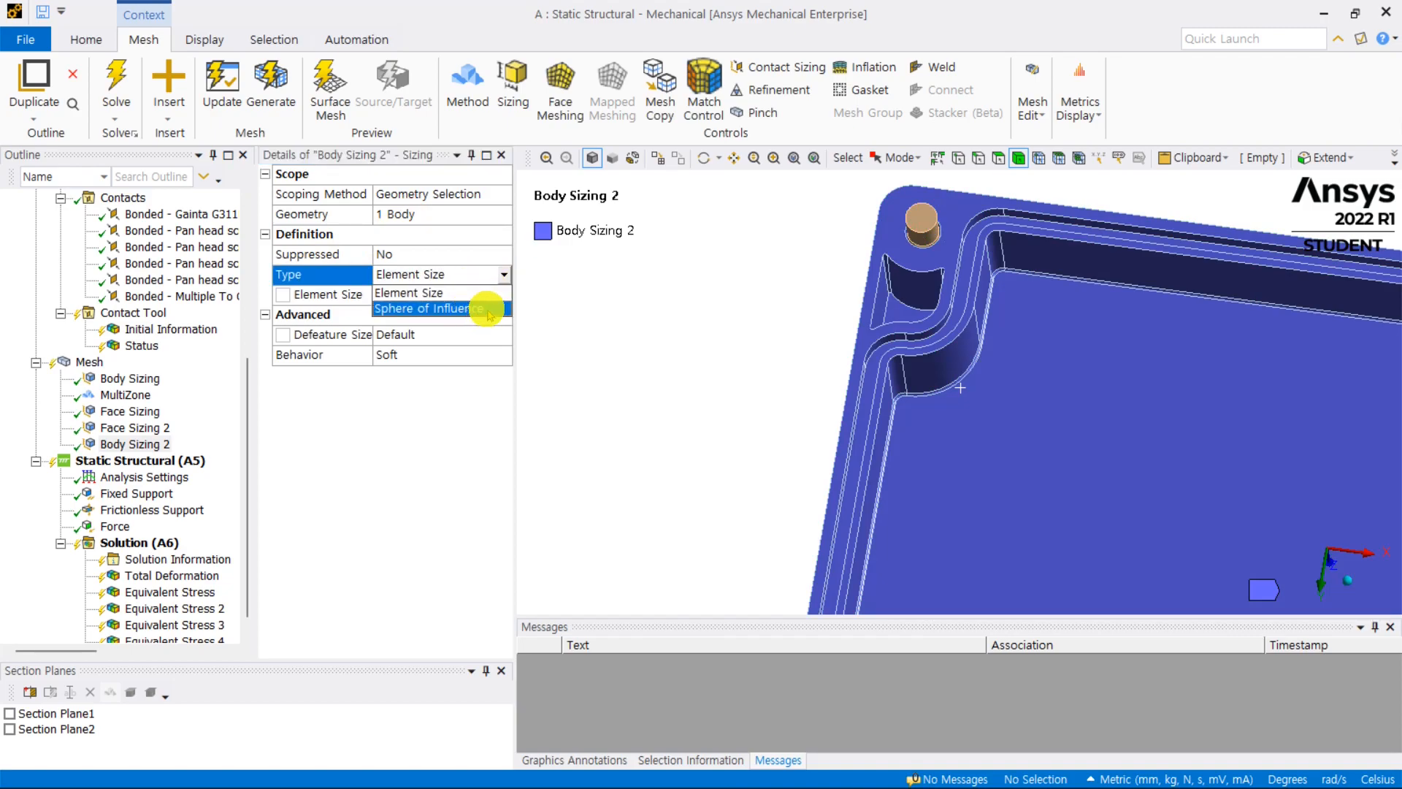
click(484, 308)
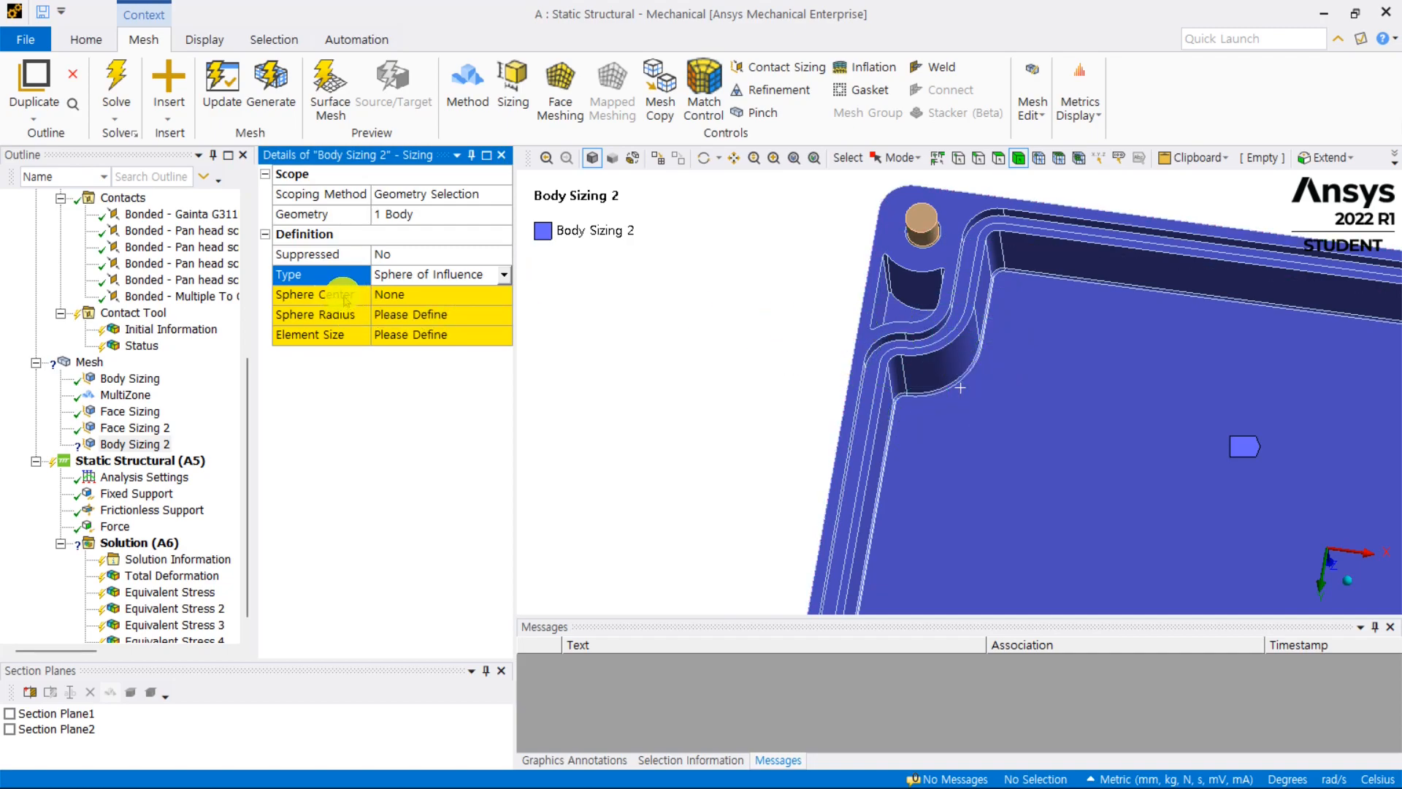
click(500, 296)
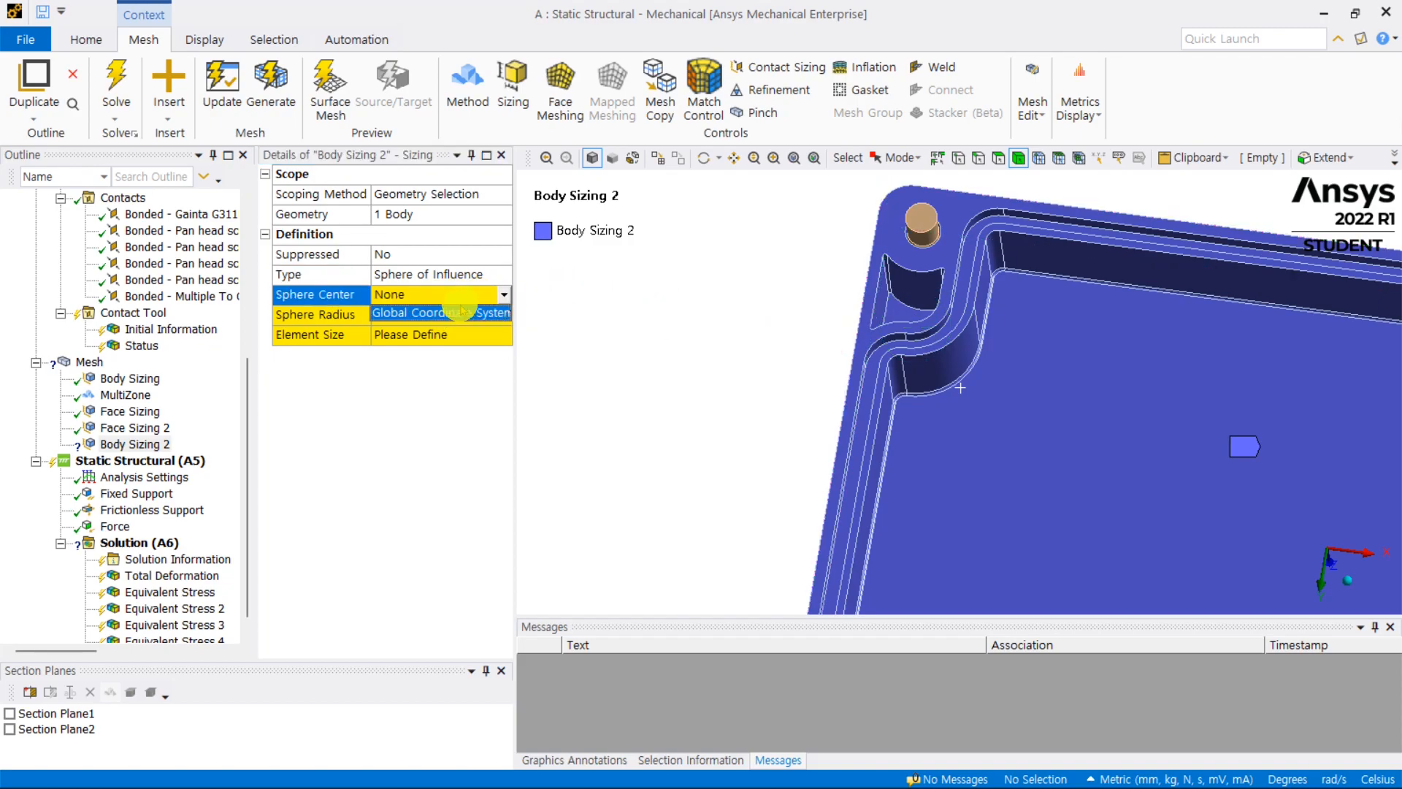
click(699, 361)
Step: Insert a new coordinate system in the model to serve as the center of the sizing sphere
scroll(968, 403, down, 5)
scroll(966, 396, up, 5)
scroll(966, 394, up, 2)
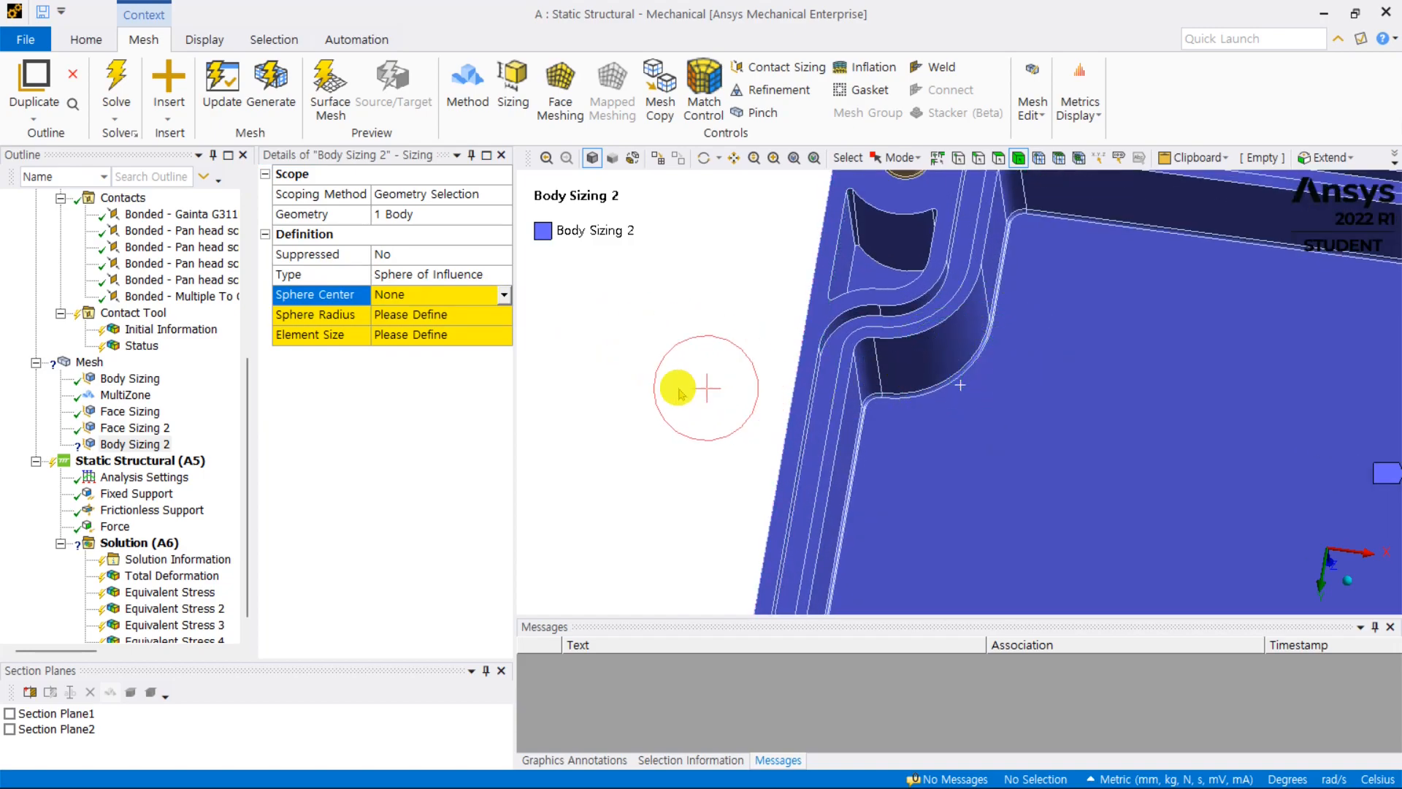
scroll(186, 434, up, 2)
scroll(186, 434, up, 3)
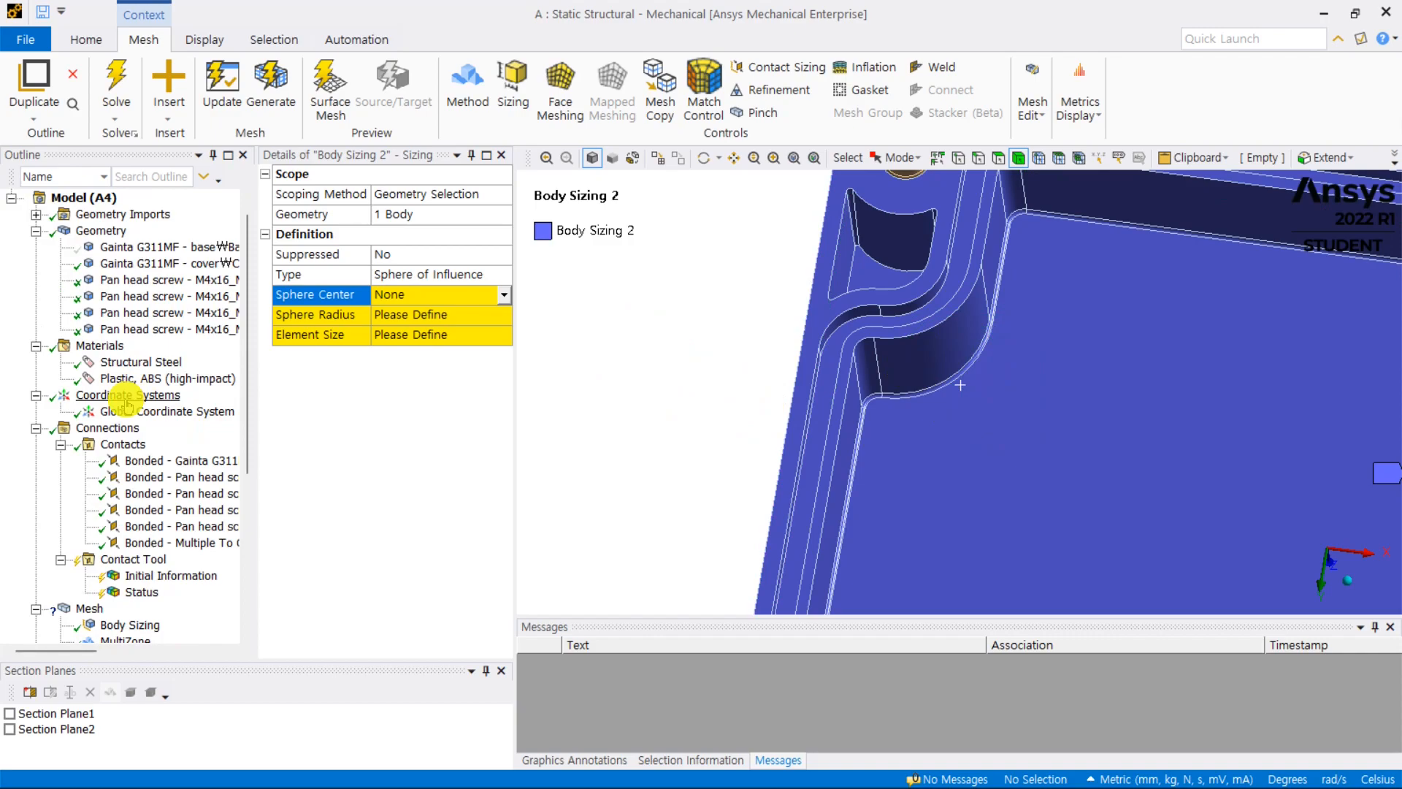
click(128, 395)
right_click(131, 399)
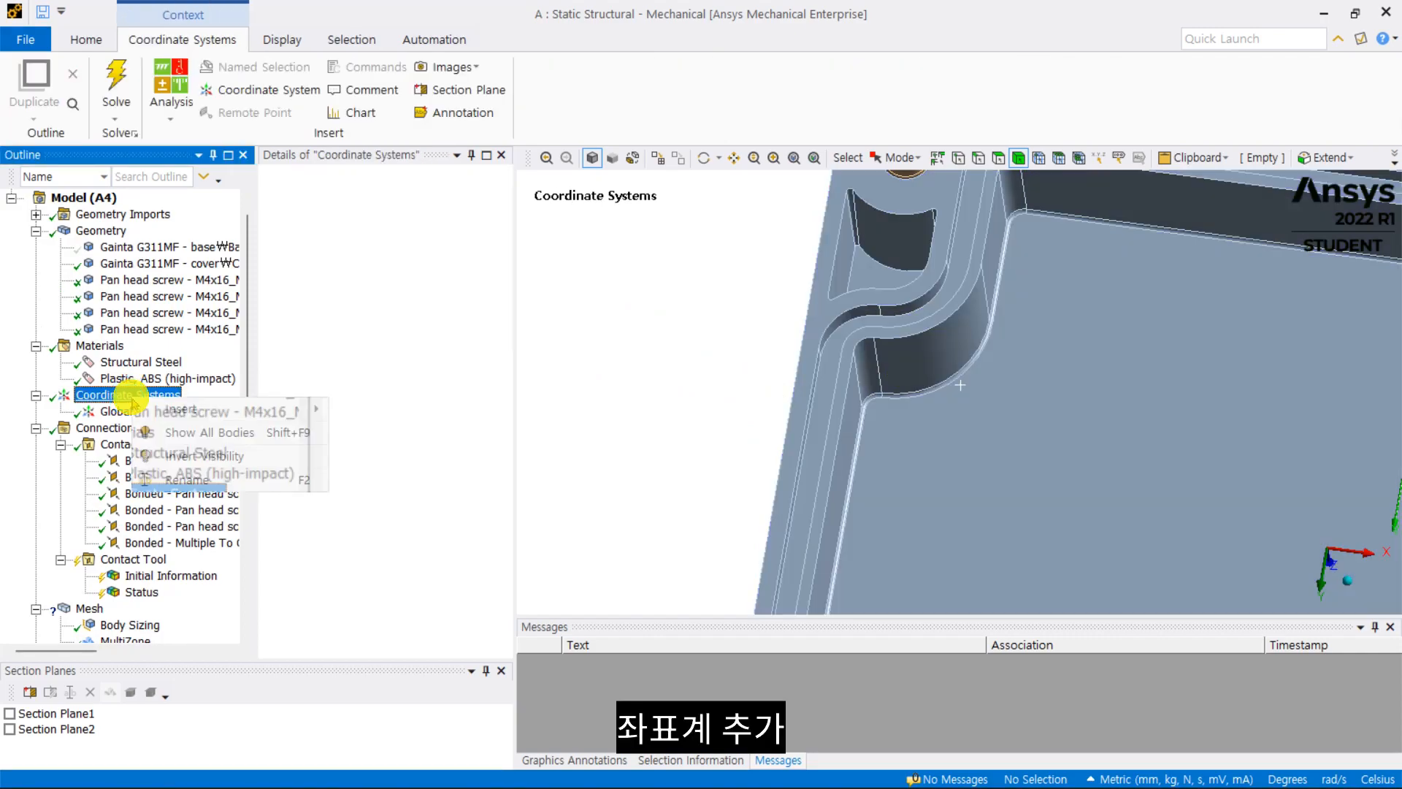
mouse_move(298, 401)
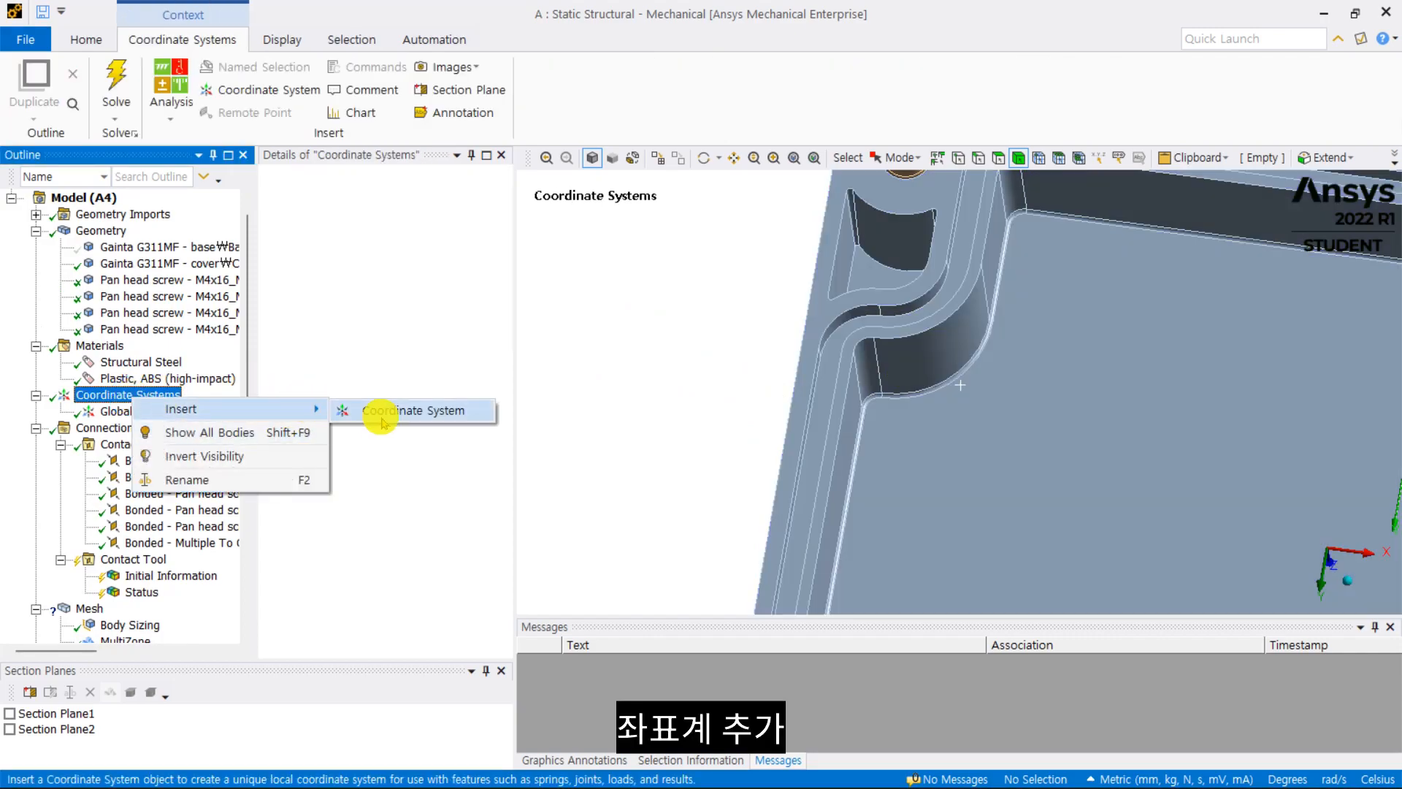
click(382, 419)
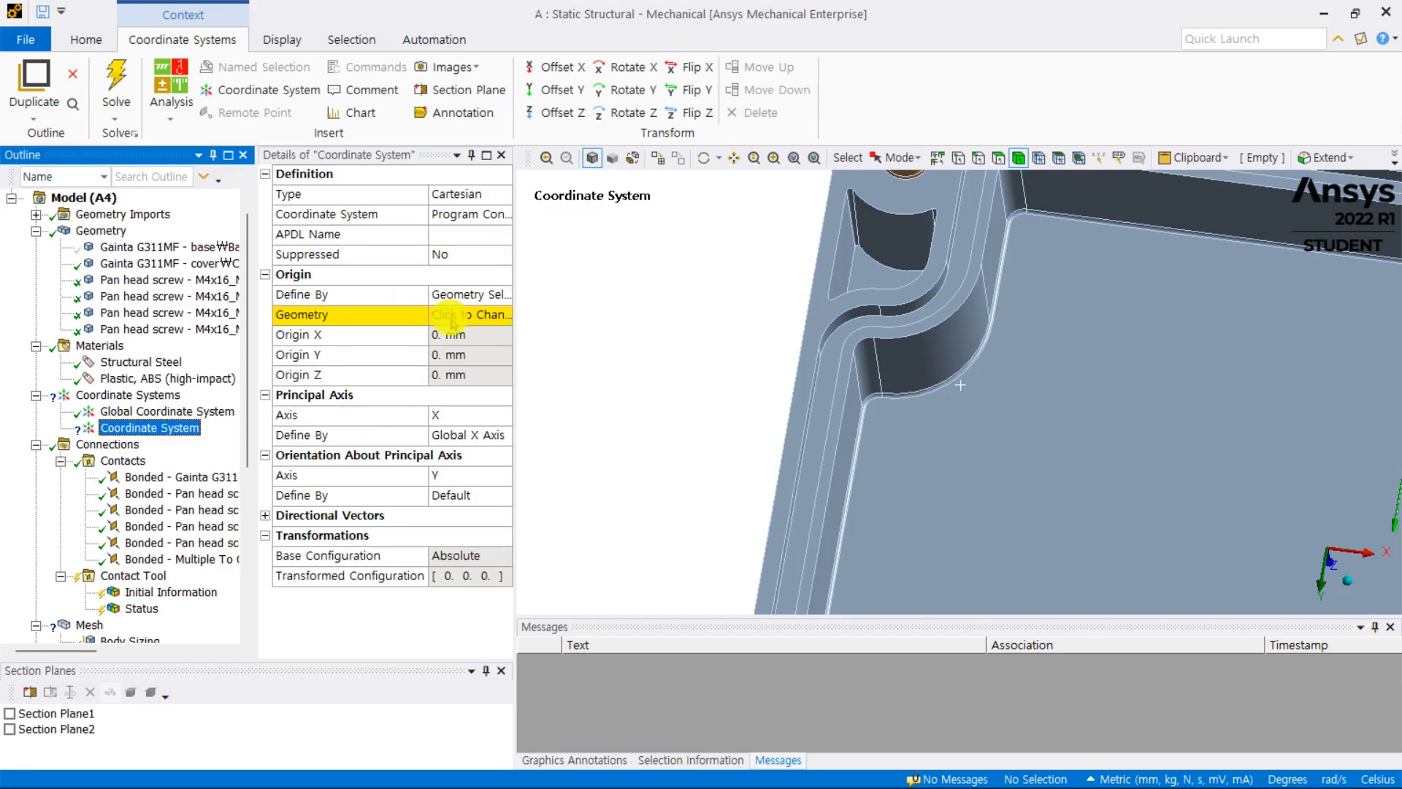
Step: Place the coordinate system's origin on the curved fillet face at the lid's inner corner
click(451, 320)
right_drag(1024, 296, 847, 448)
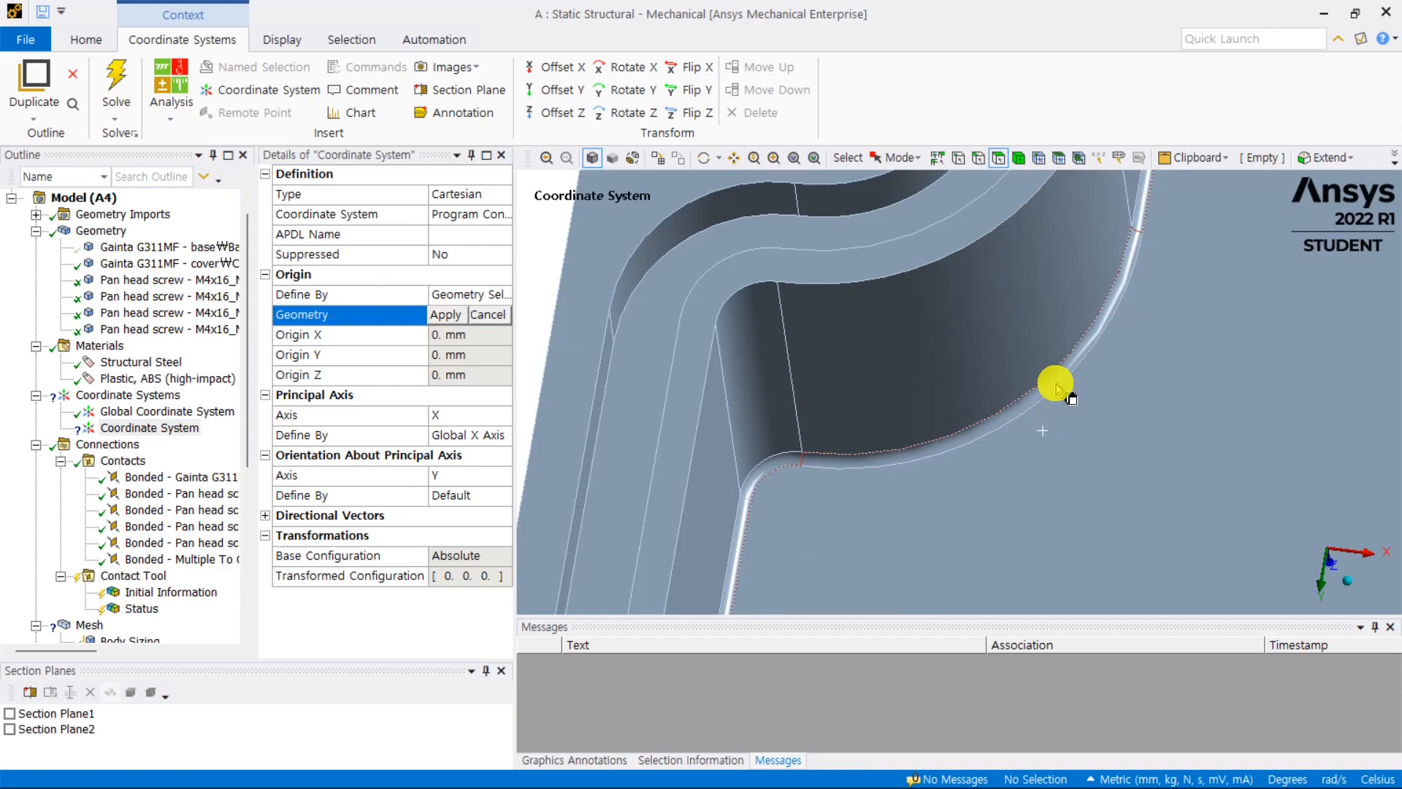
click(1055, 383)
click(446, 314)
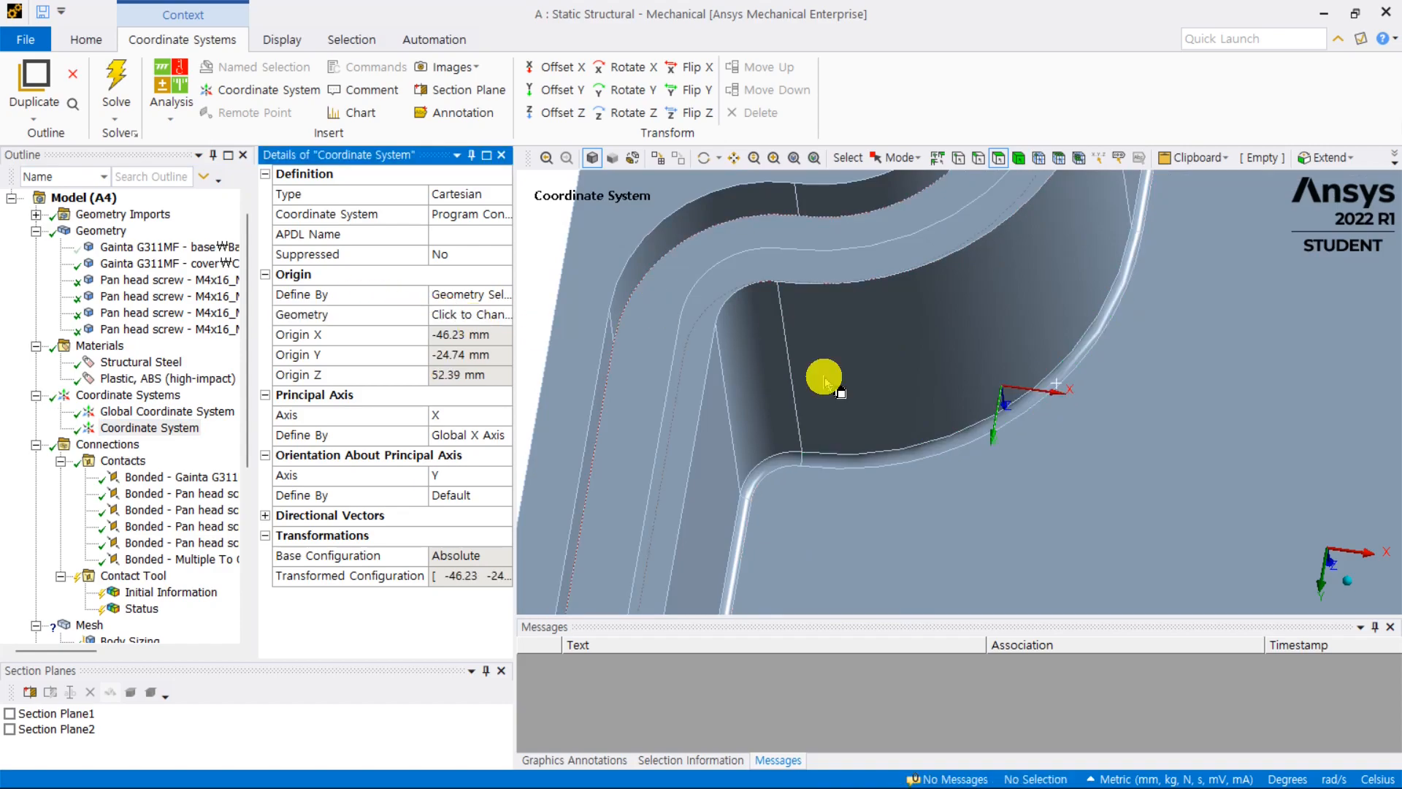
Step: Define the coordinate system's origin by global coordinates and set Origin X to -45 mm
middle_drag(1042, 398, 1039, 403)
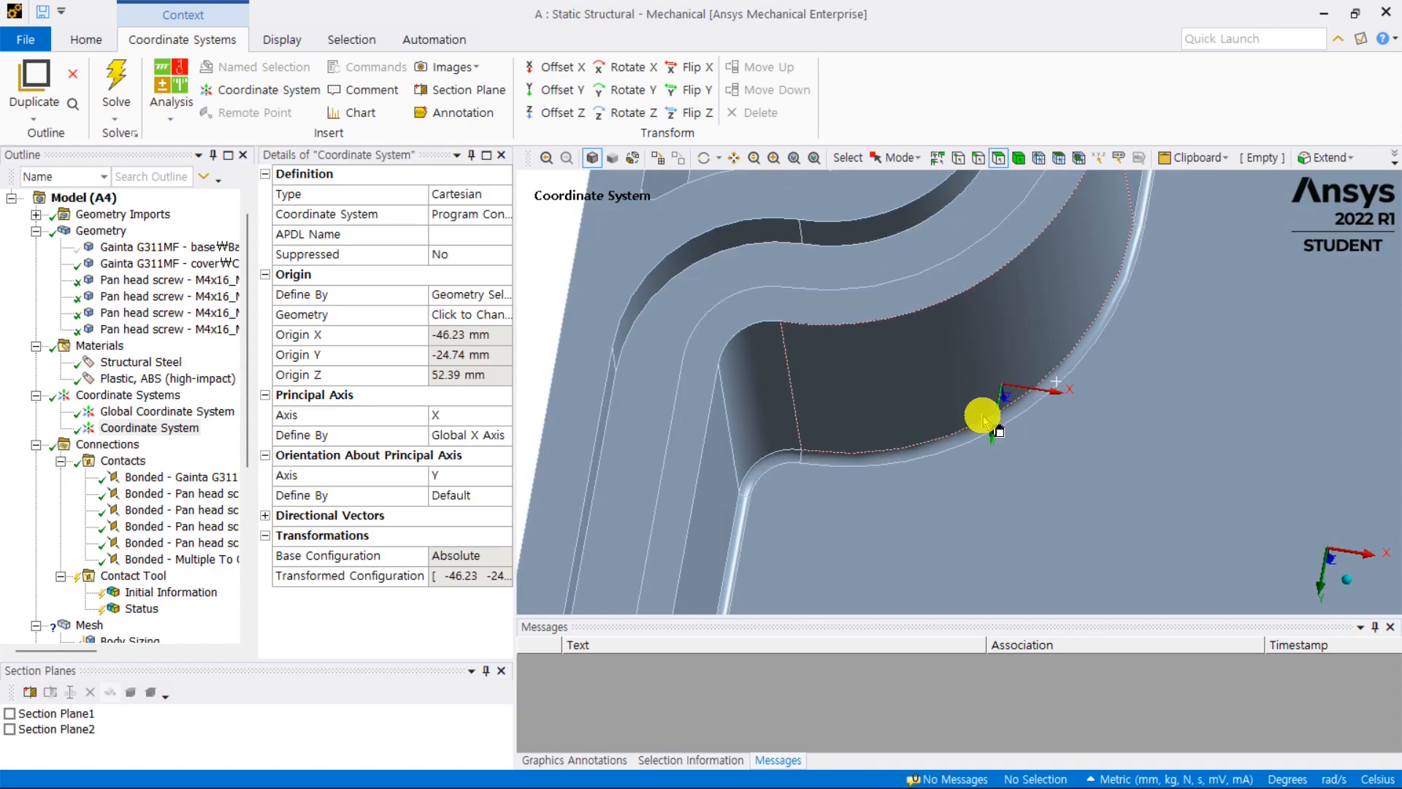
middle_drag(1059, 394, 1007, 348)
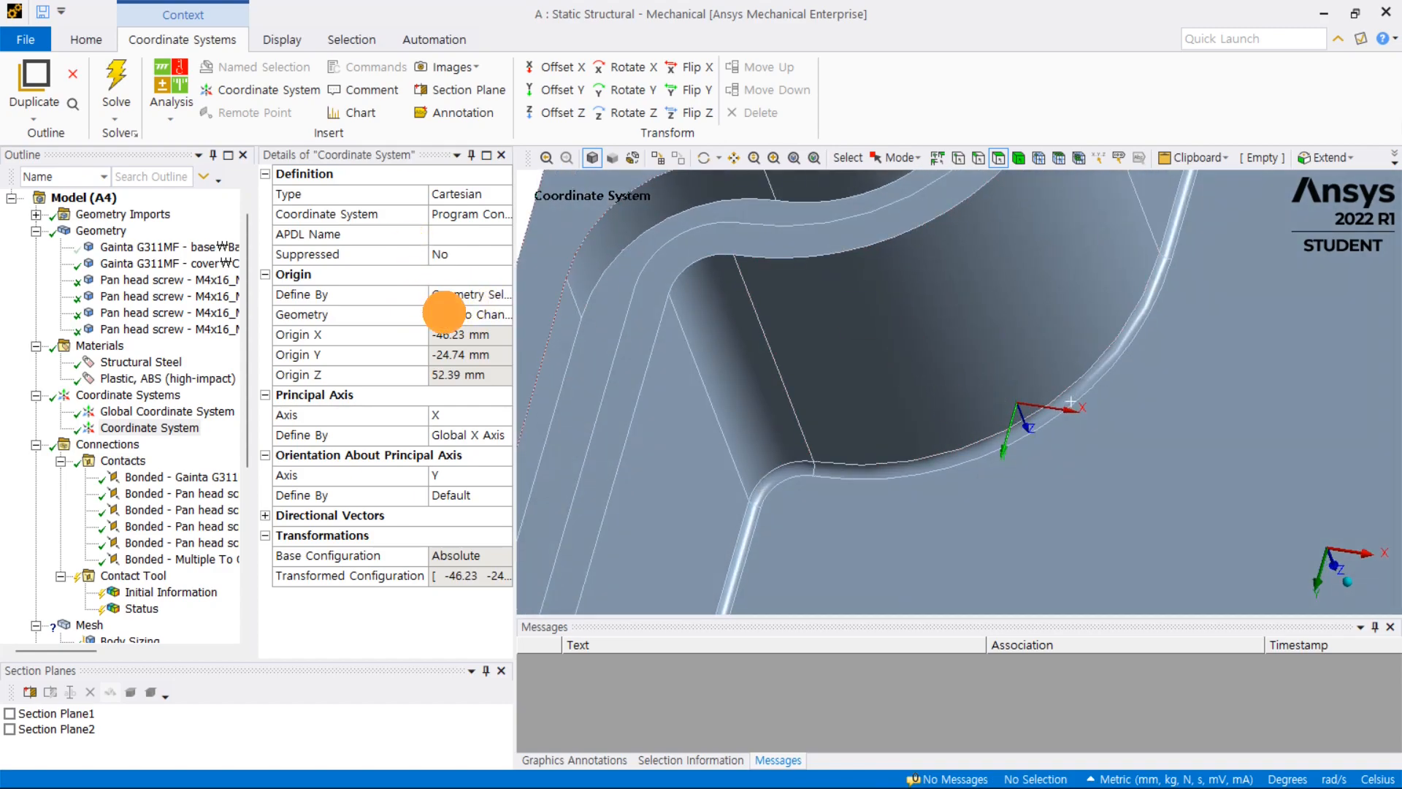
click(447, 314)
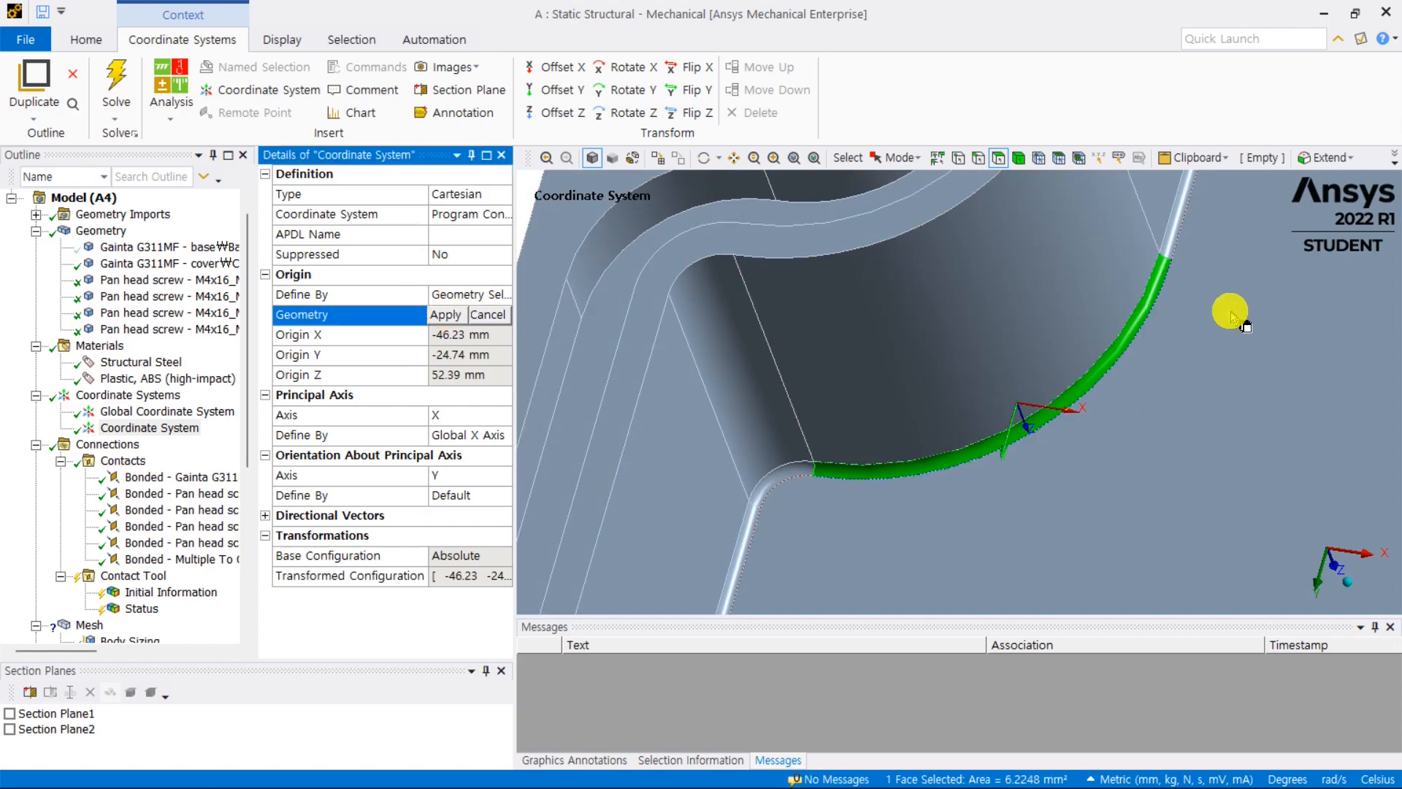
click(499, 296)
click(503, 295)
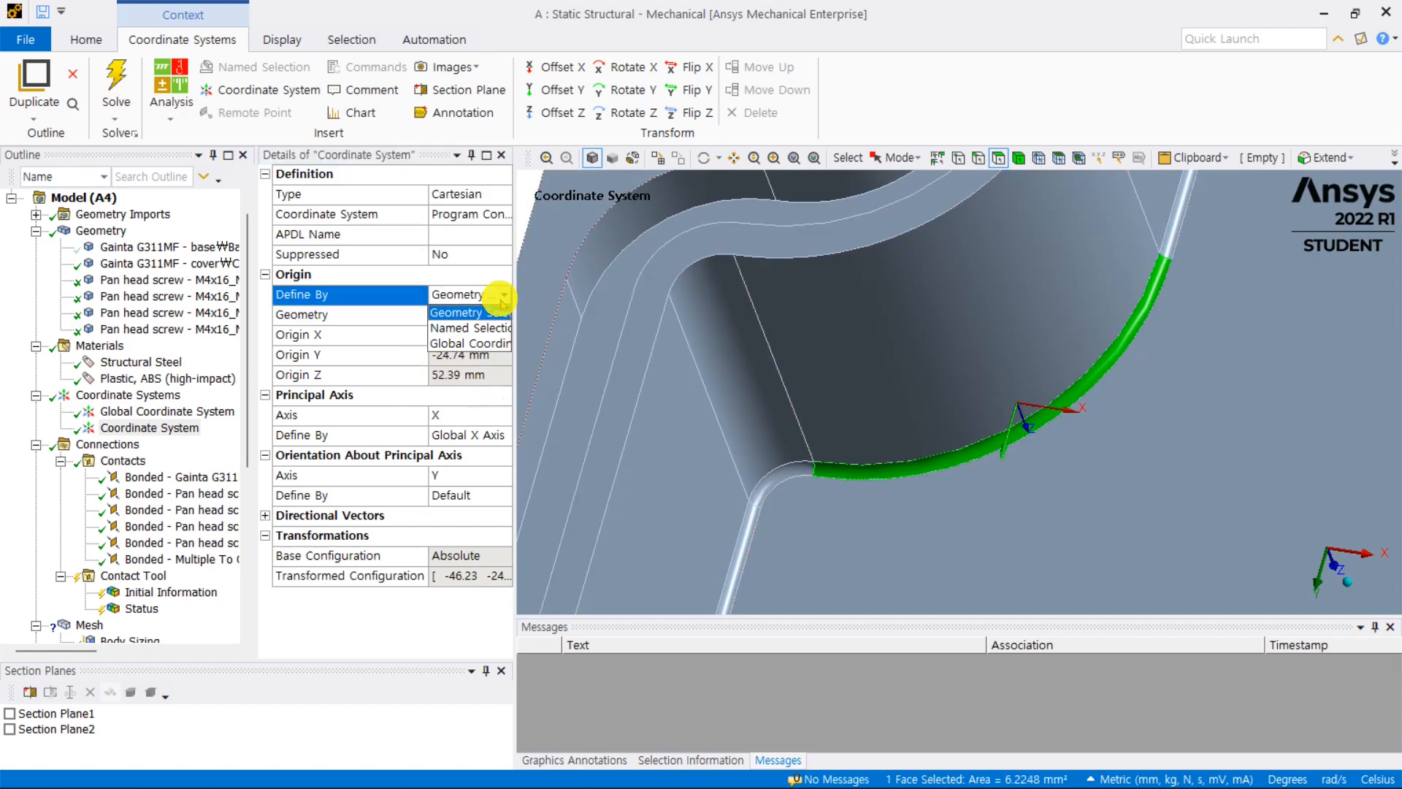
click(478, 345)
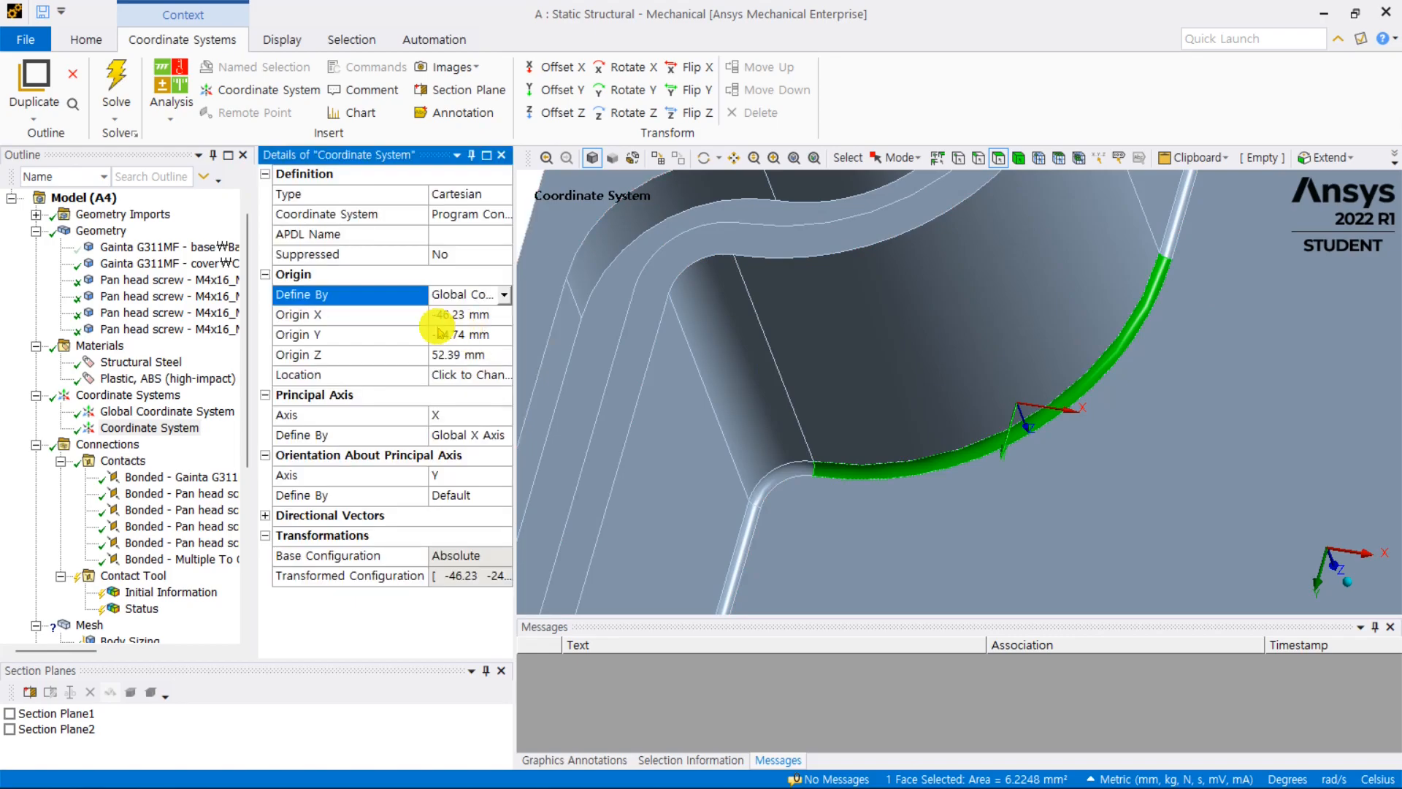
click(471, 317)
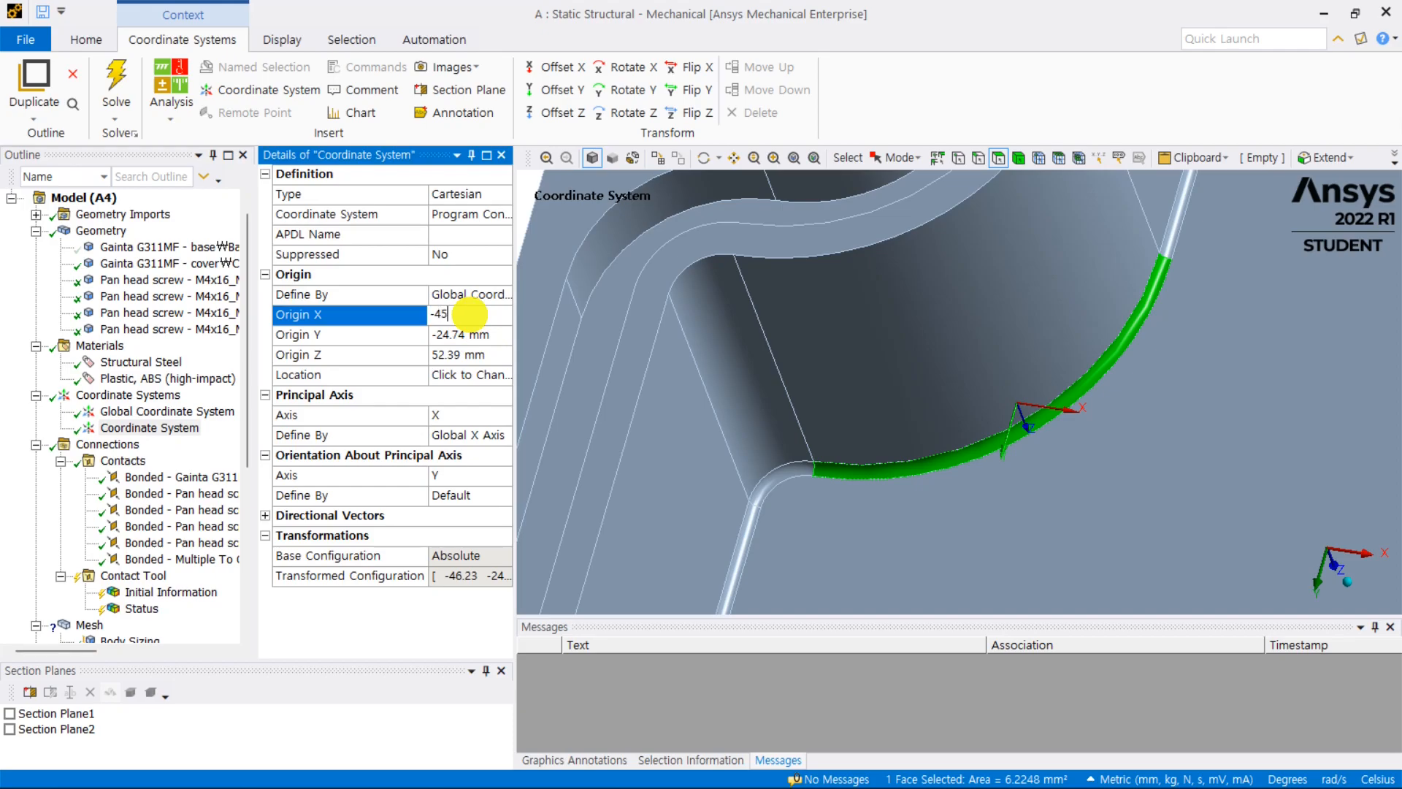
middle_drag(1019, 362, 1038, 418)
scroll(1077, 427, down, 4)
click(1014, 405)
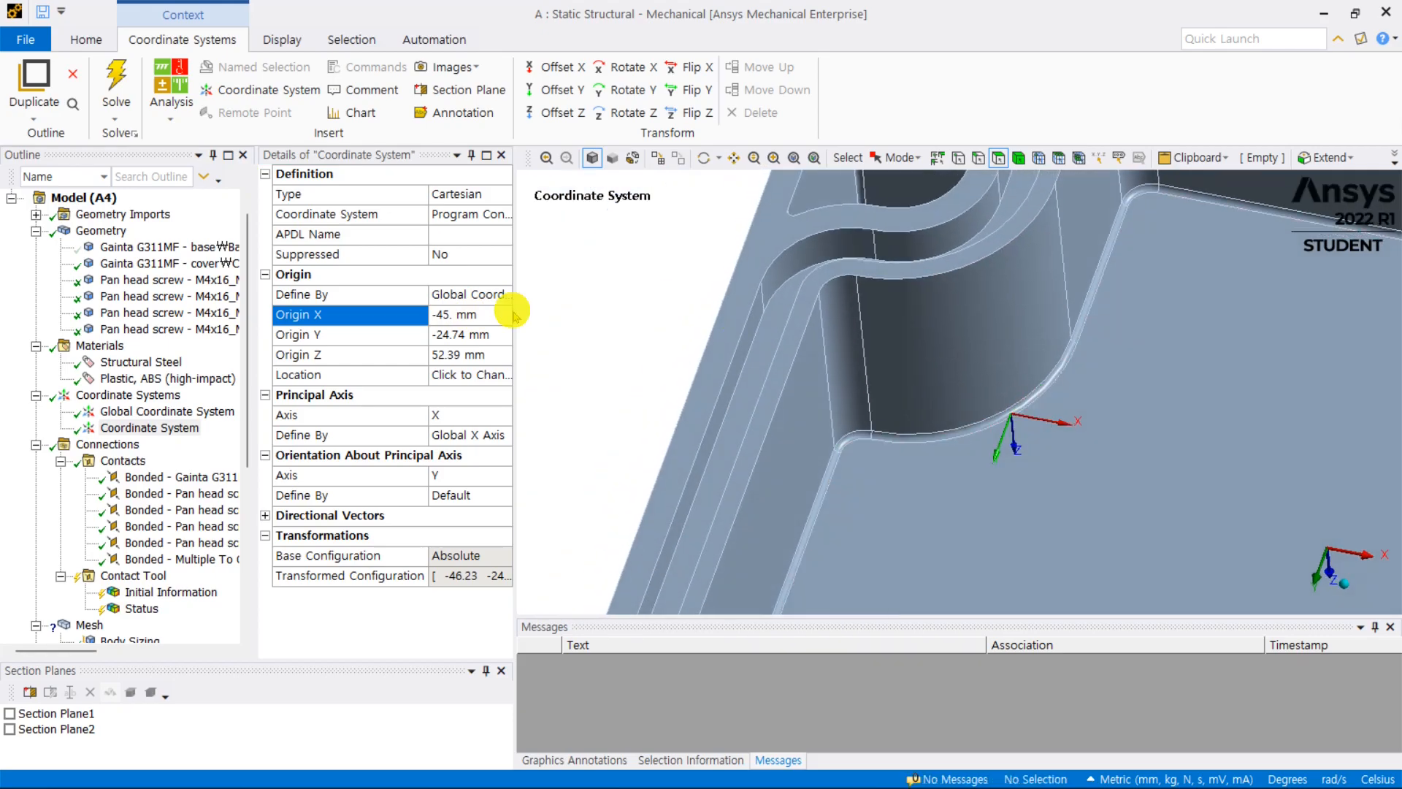
Step: Center the lid sizing's sphere of influence on the new coordinate system, with a 3 mm radius and 0.3 mm element size
scroll(141, 375, down, 3)
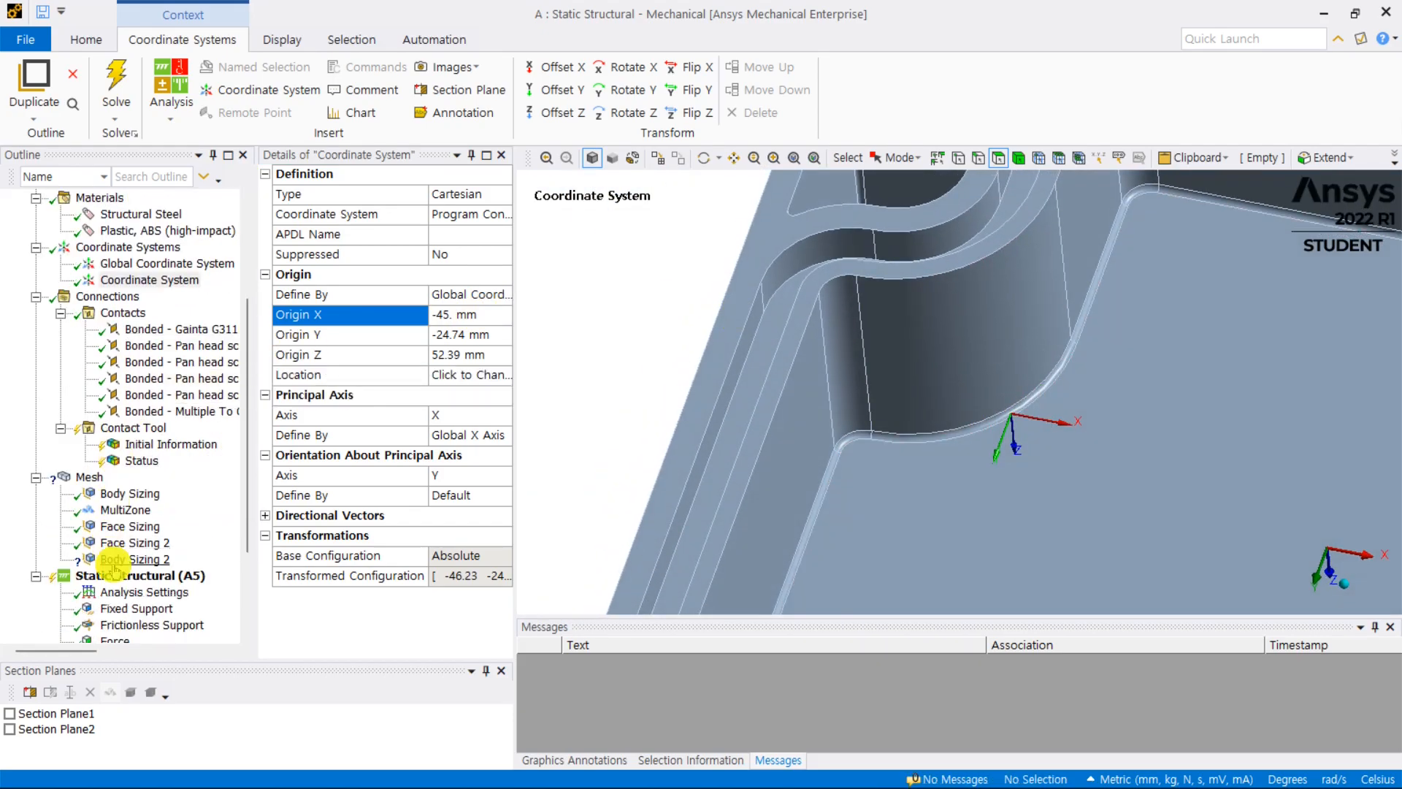
click(135, 559)
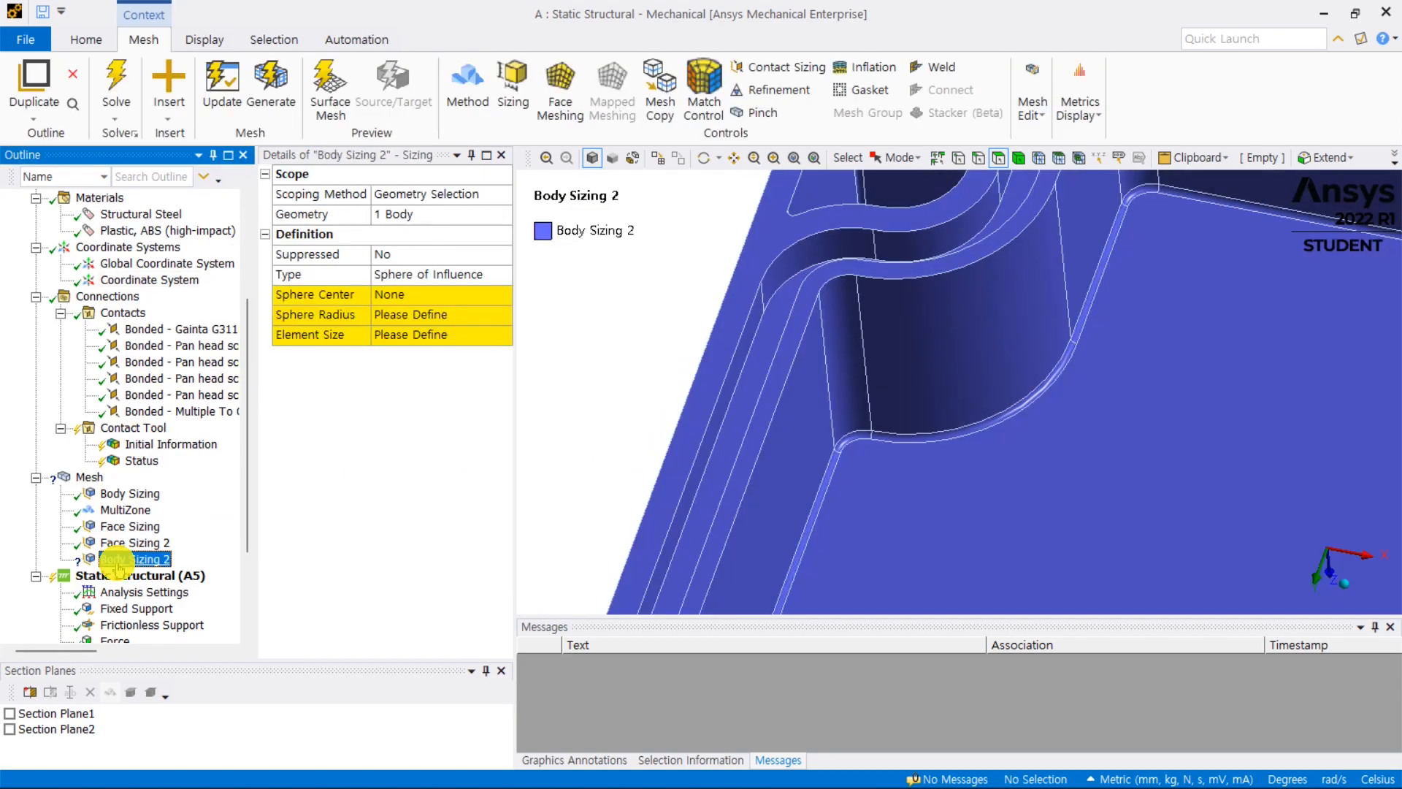
click(498, 299)
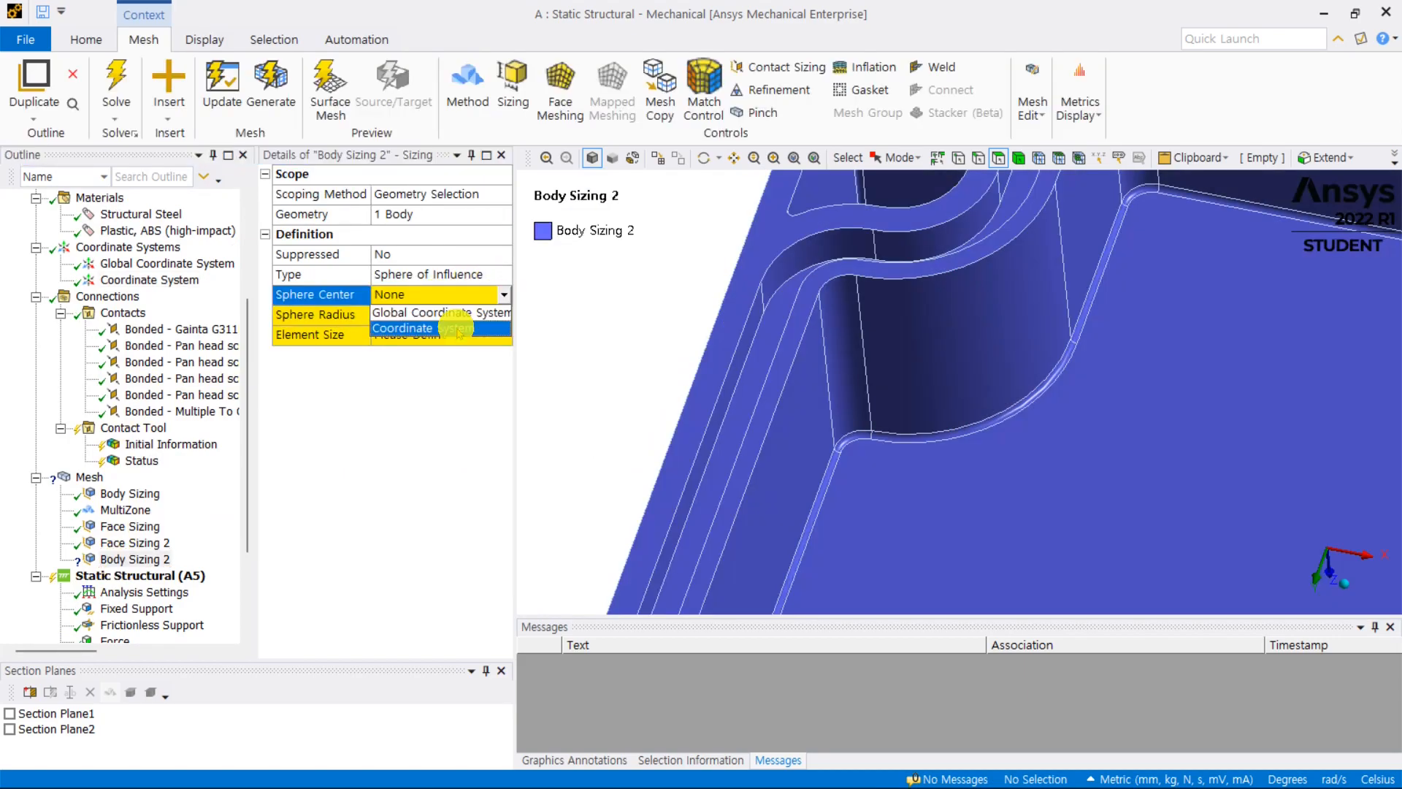
click(456, 327)
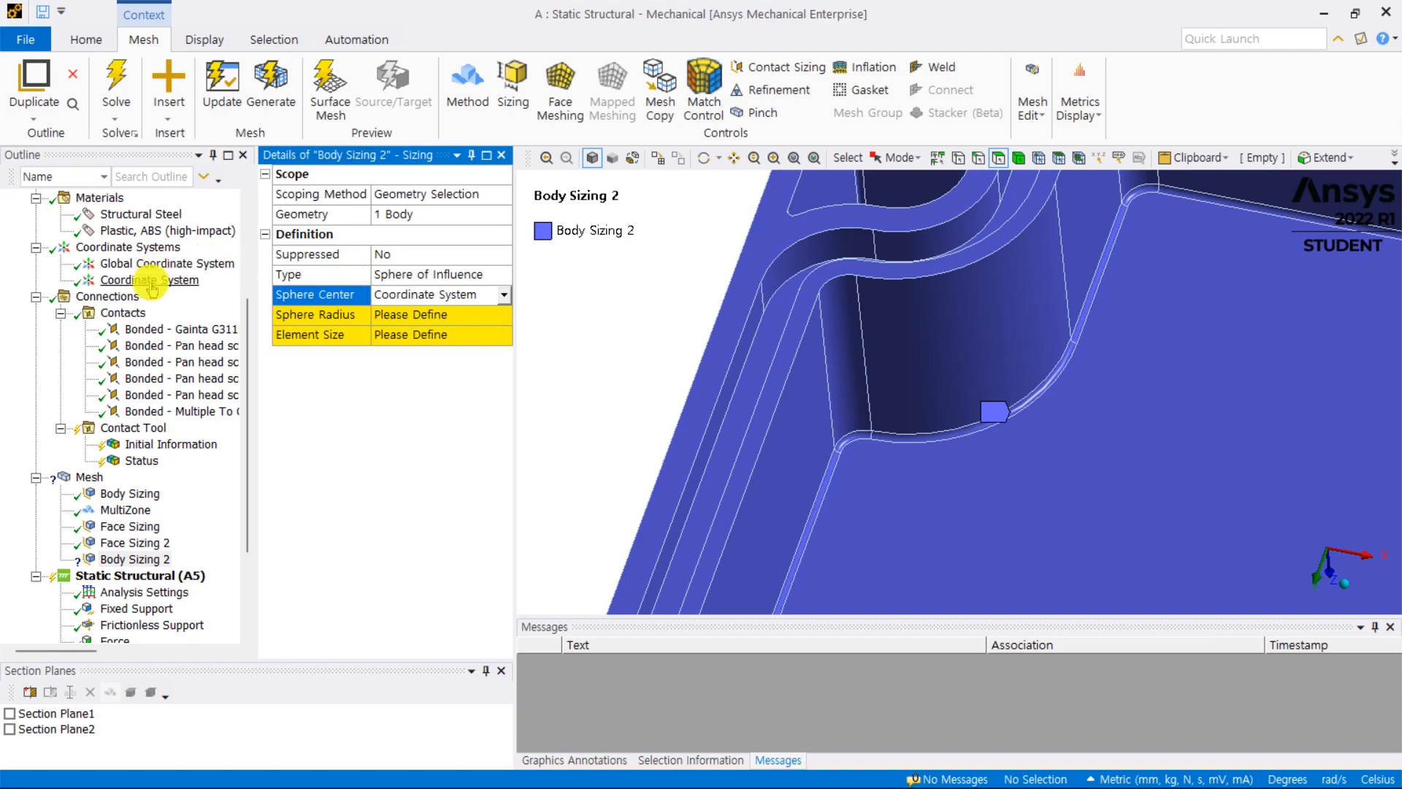
click(441, 316)
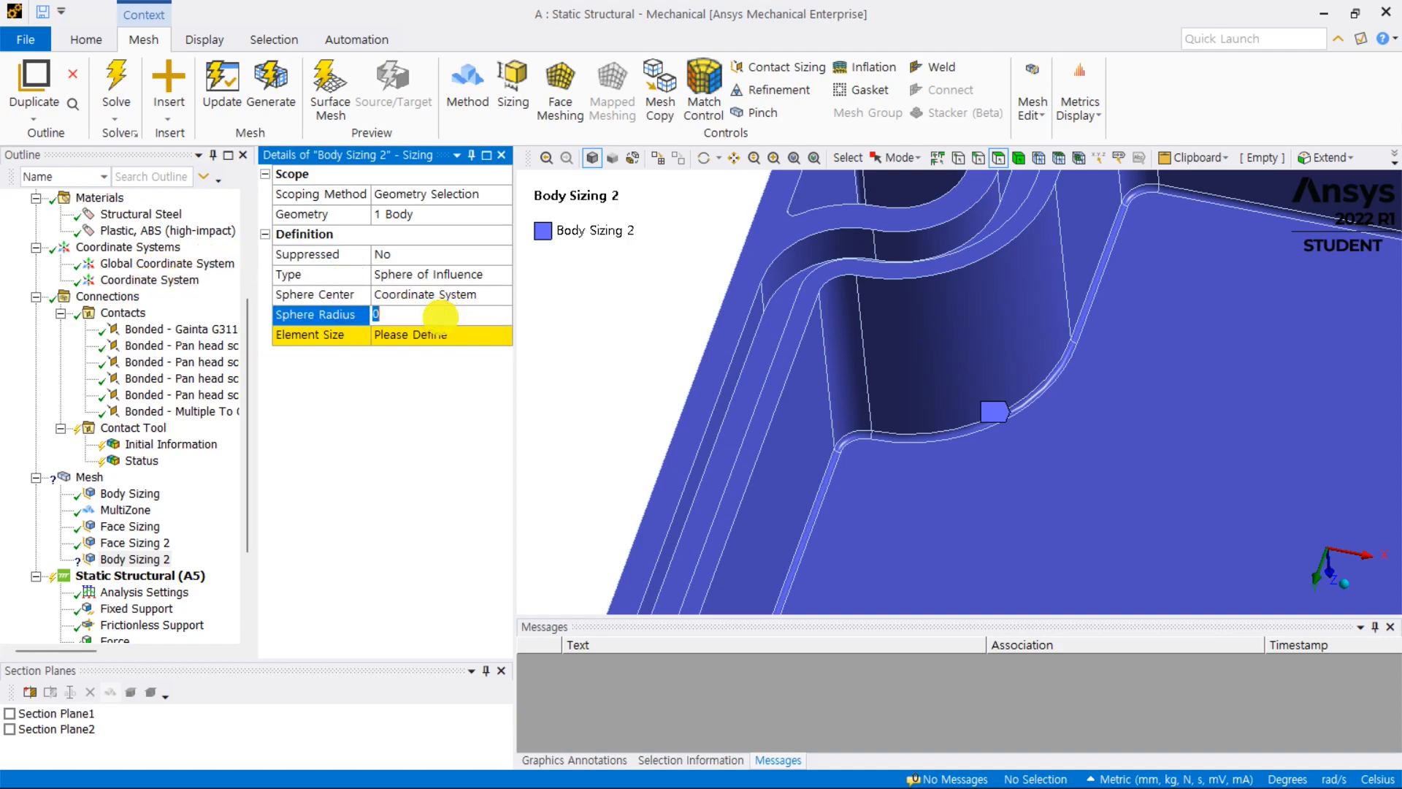
key(Return)
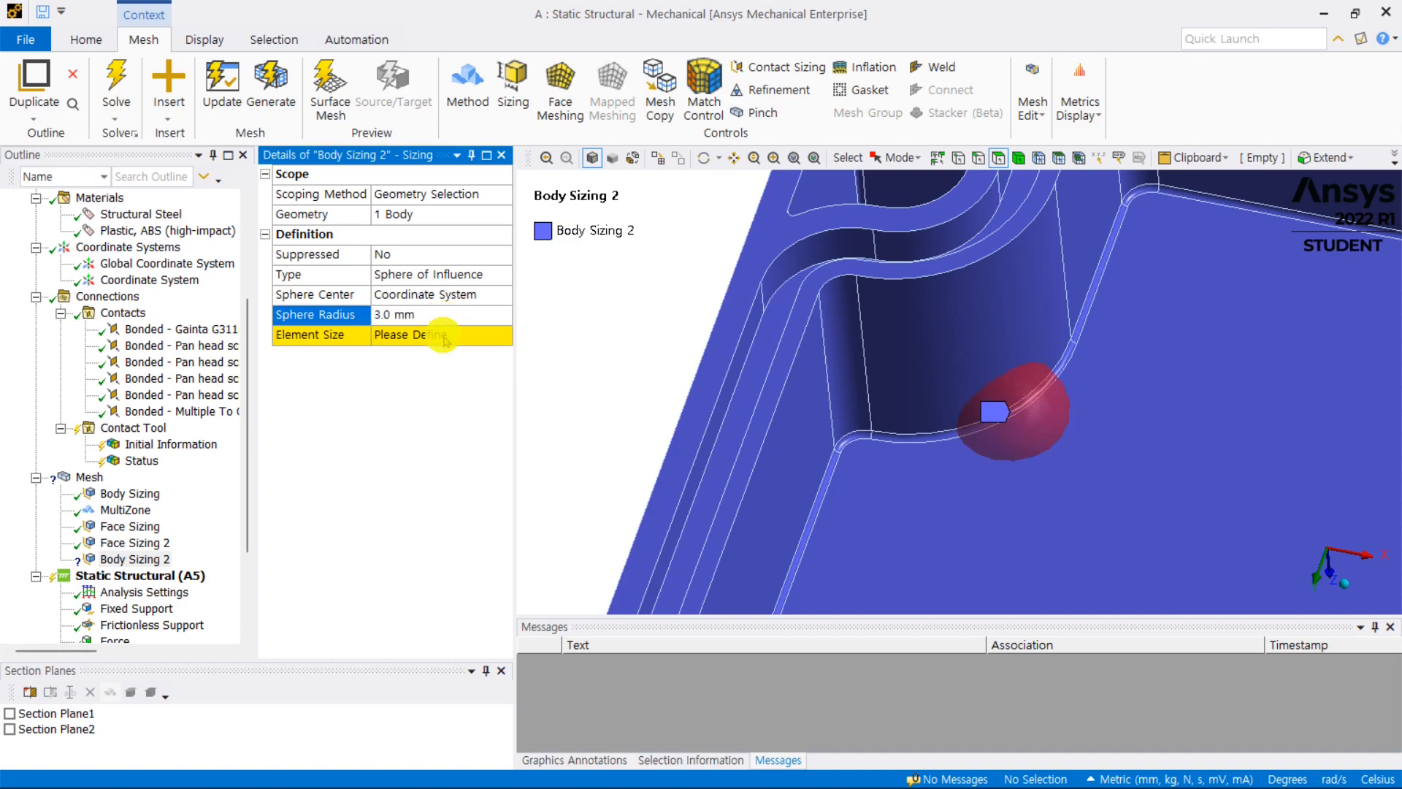
click(444, 335)
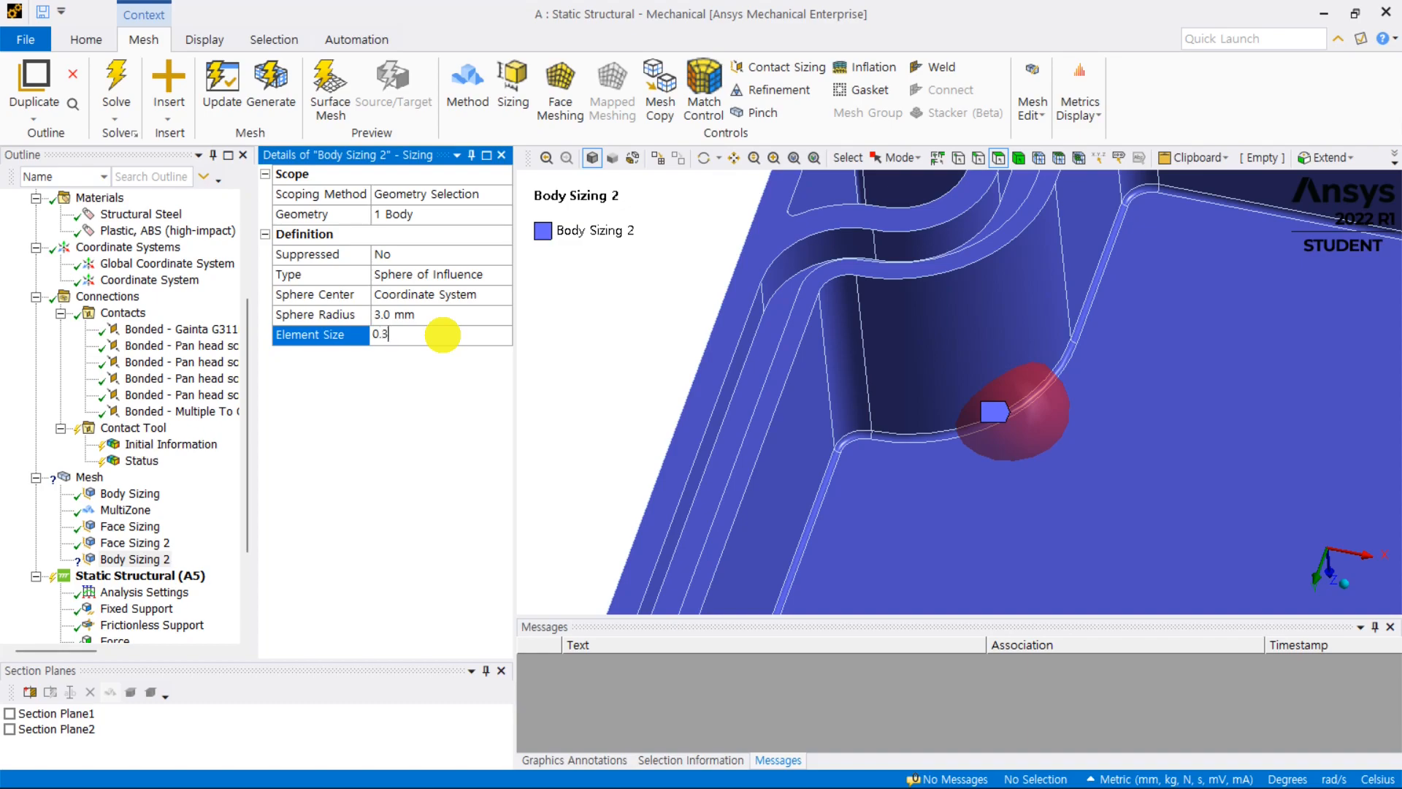
text(0.3)
key(Return)
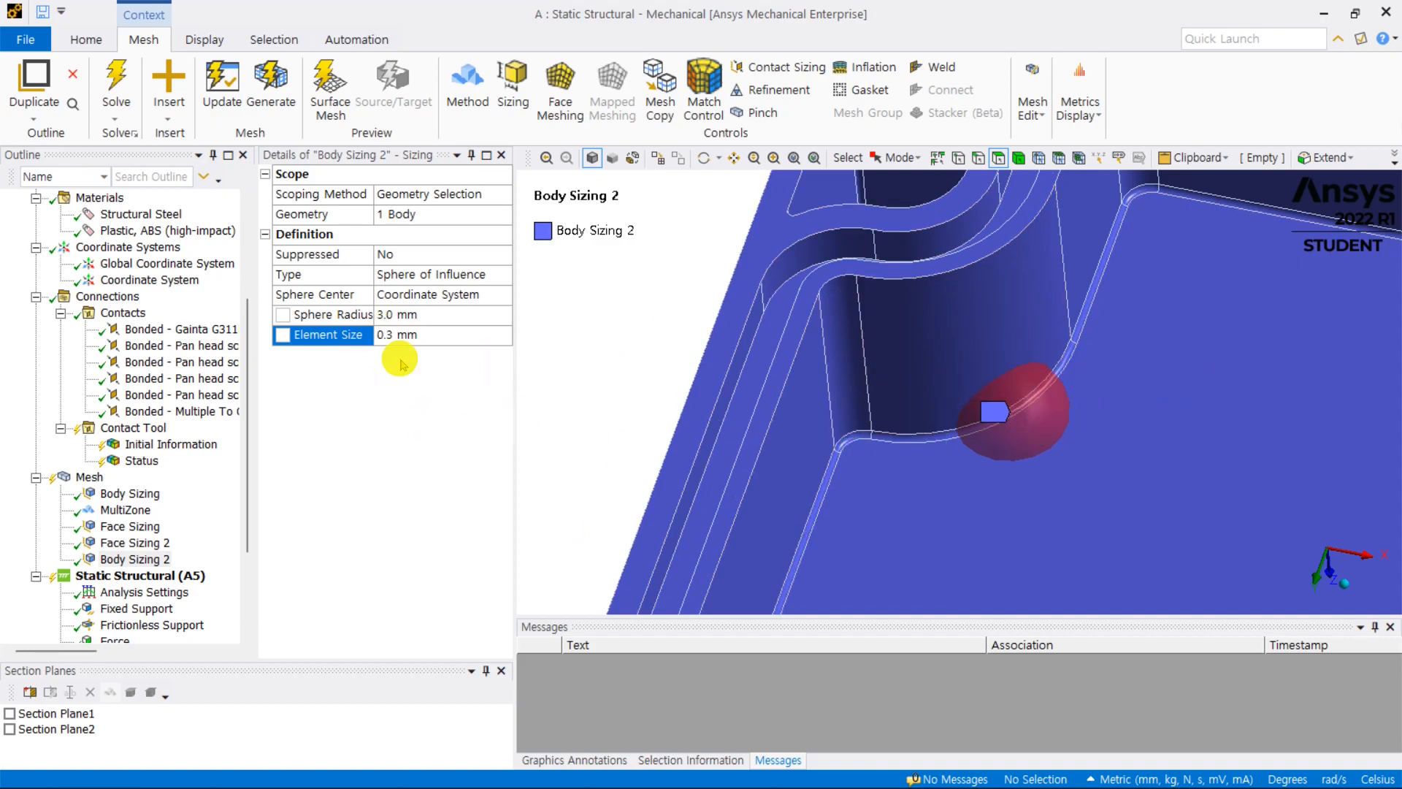
Step: Regenerate the mesh with the sphere of influence sizing
click(86, 475)
right_click(86, 476)
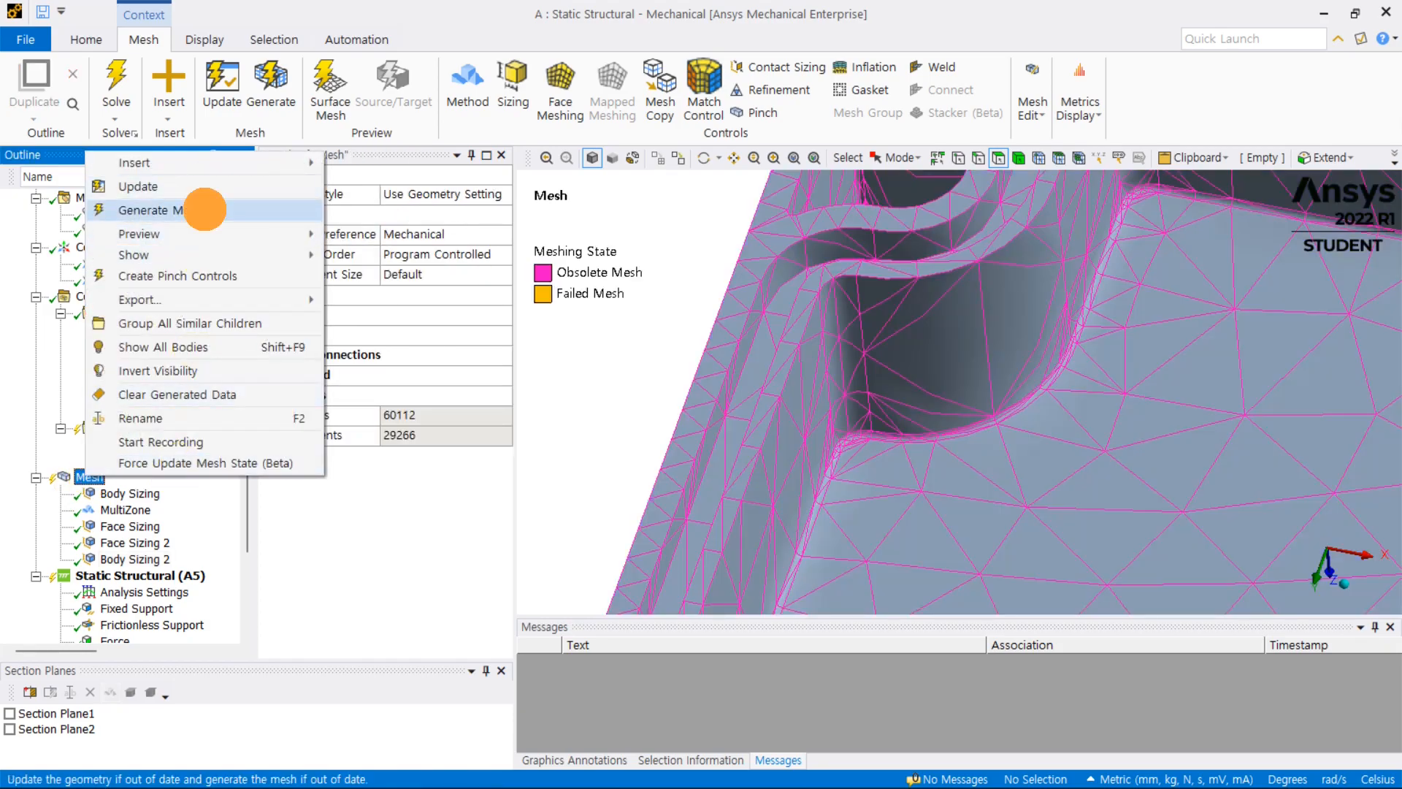
click(203, 211)
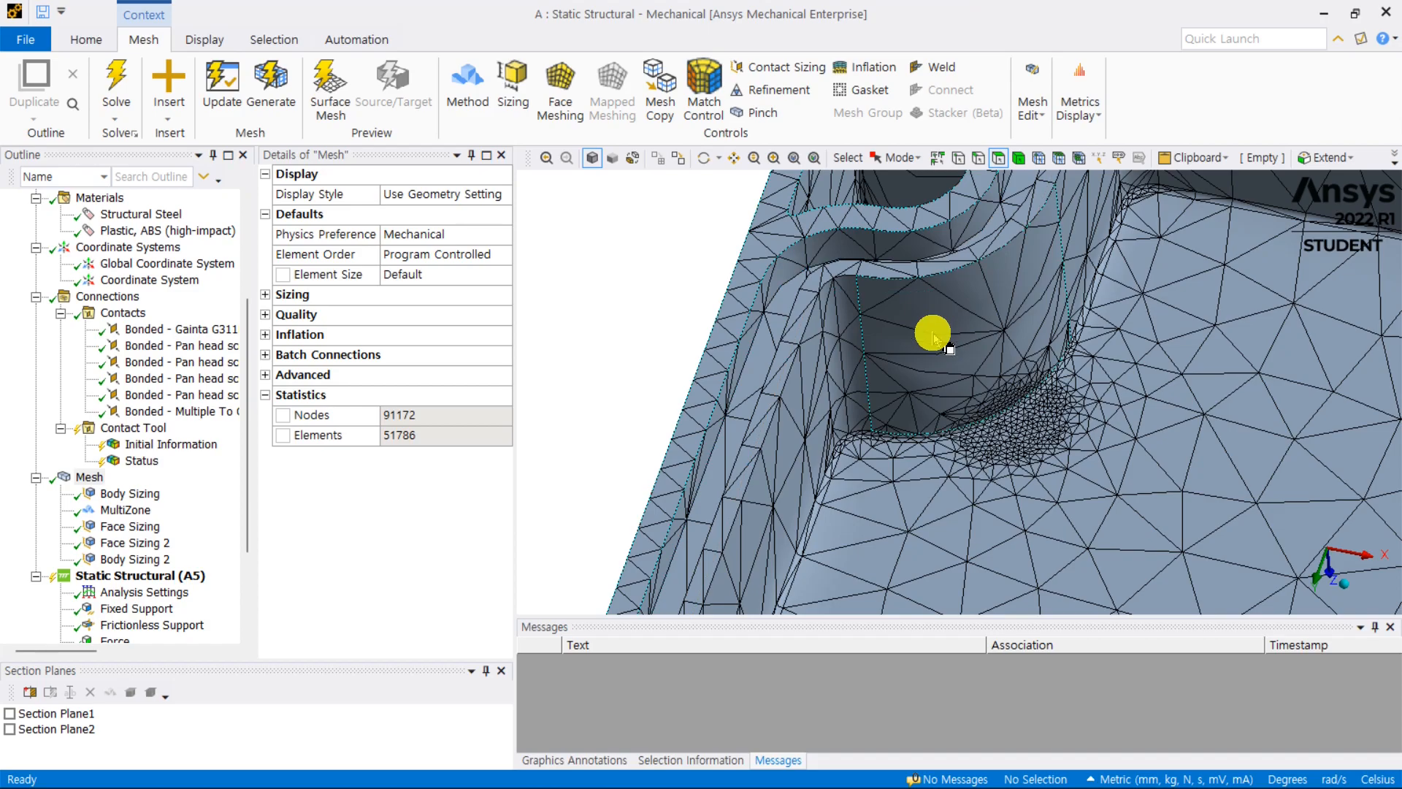
Step: Examine the local mesh density and element transition around the lid's inner corner fillet
scroll(998, 407, up, 5)
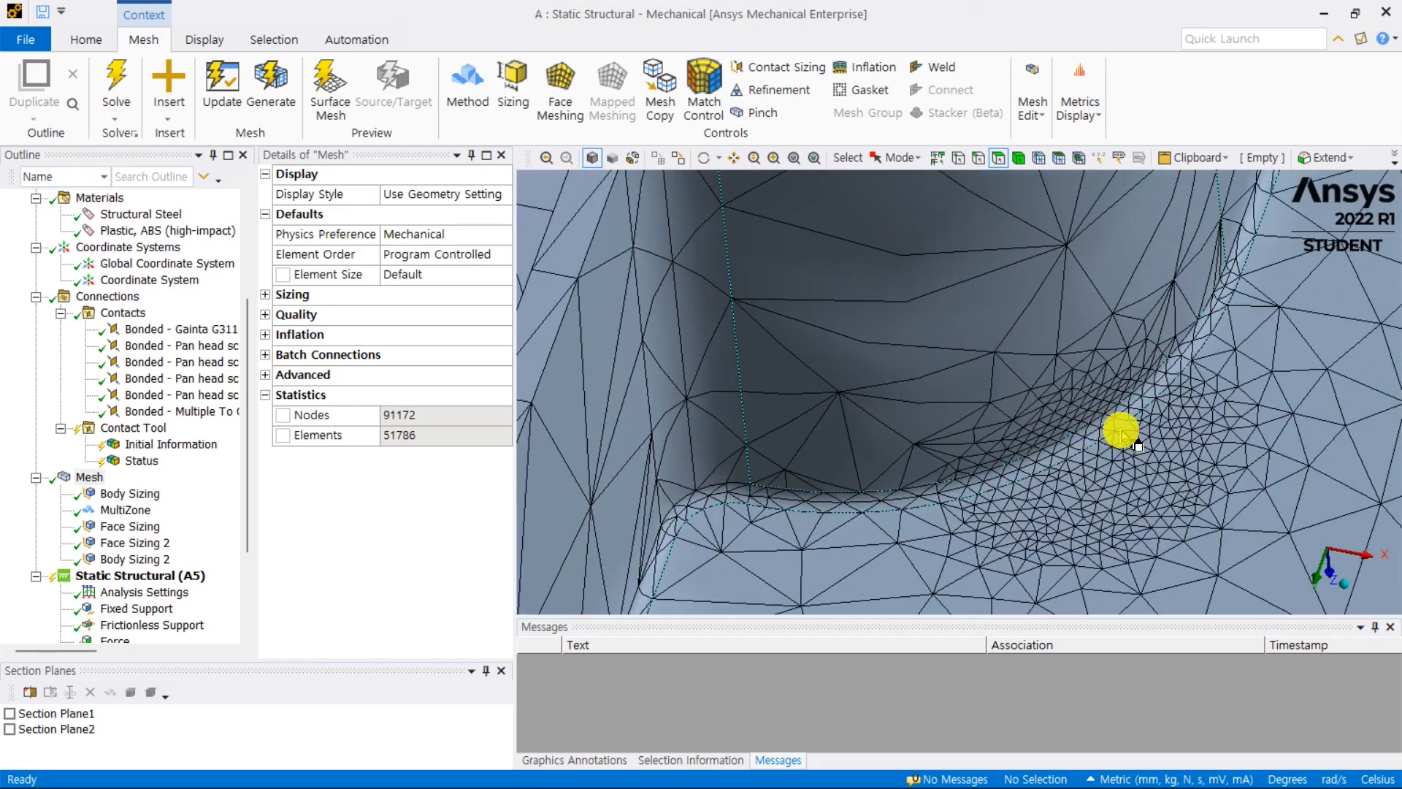
scroll(1113, 427, down, 4)
scroll(1109, 424, down, 5)
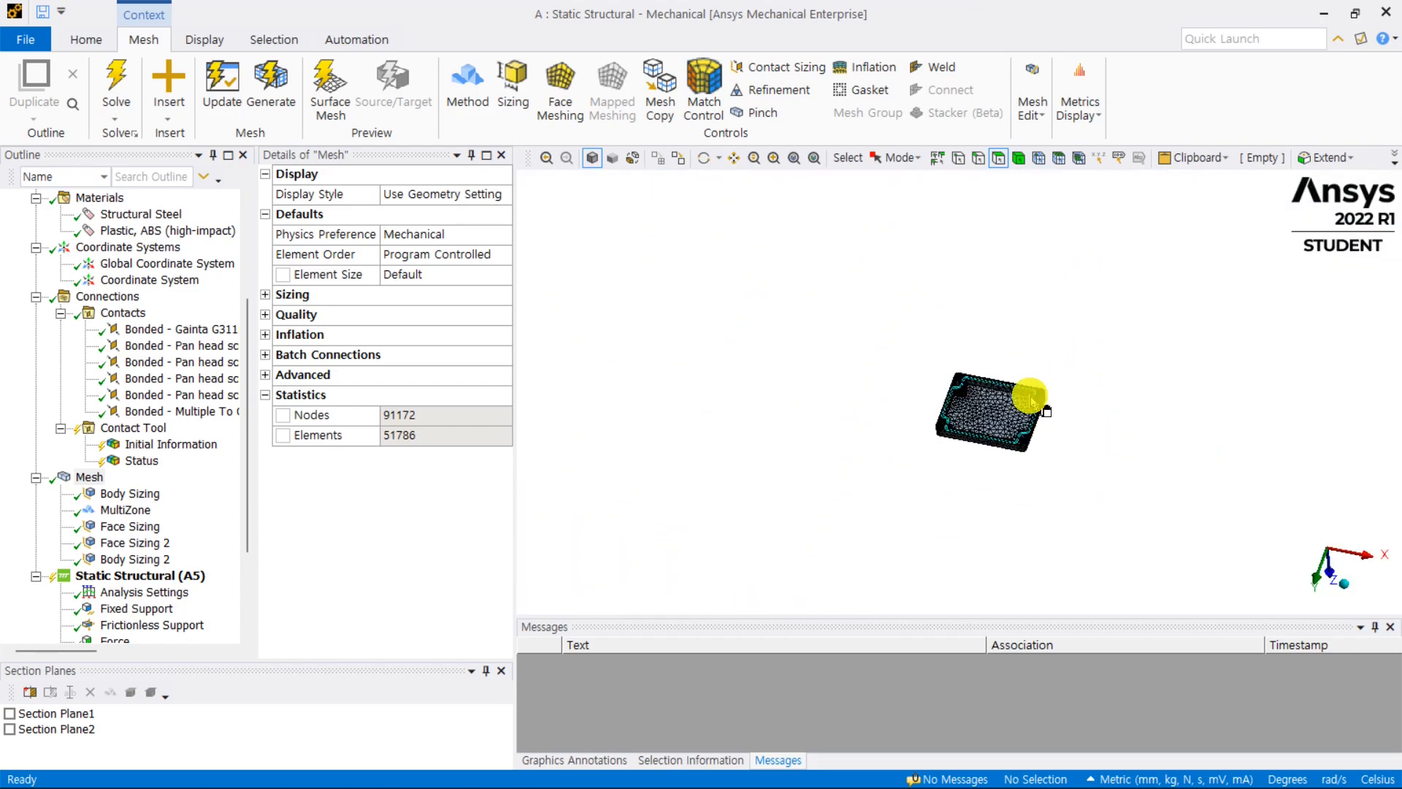
scroll(968, 380, up, 1)
scroll(949, 368, up, 4)
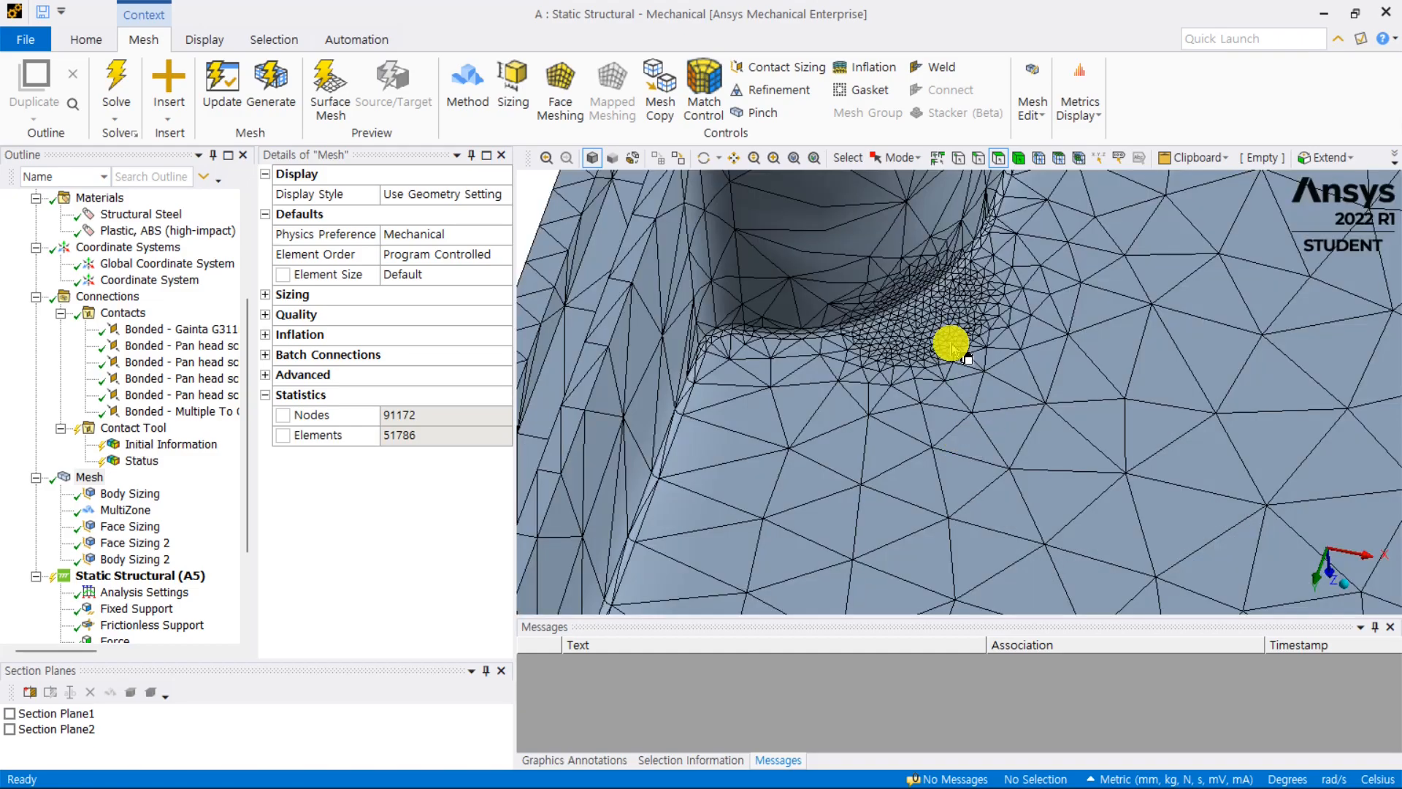
scroll(938, 365, up, 2)
scroll(935, 393, up, 2)
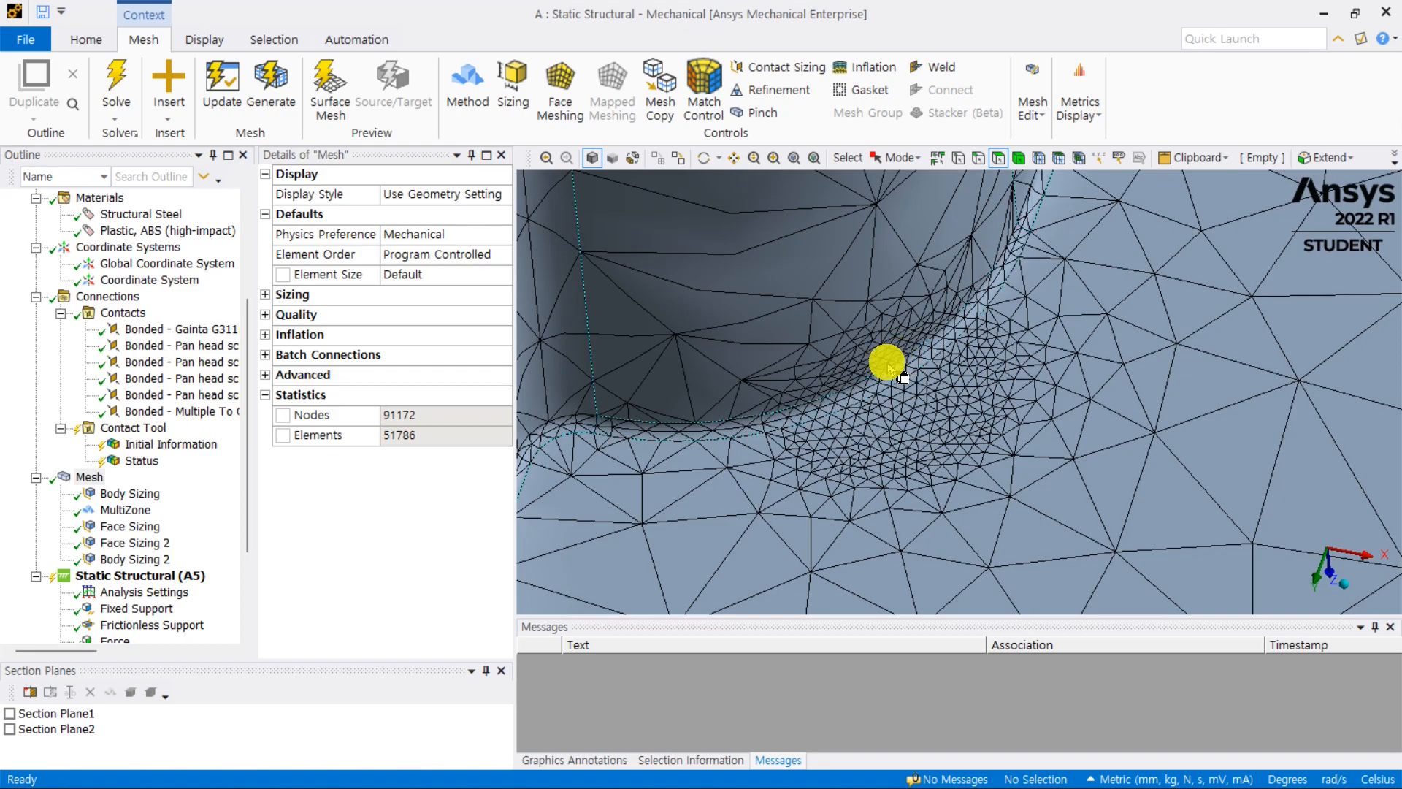
Step: Solve the static structural analysis with the locally refined mesh at the lid's inner corner
middle_drag(903, 366, 912, 369)
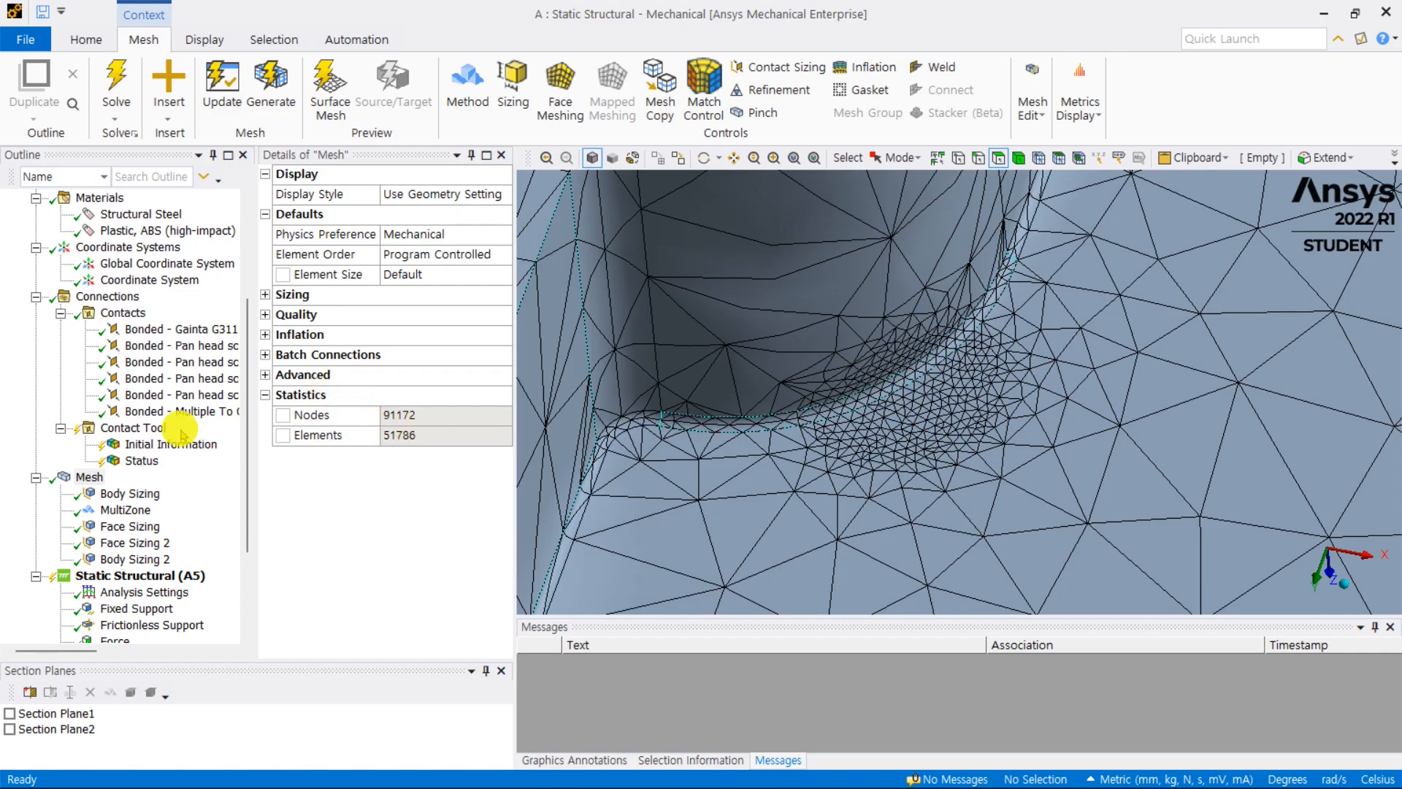
scroll(183, 435, down, 3)
right_click(146, 526)
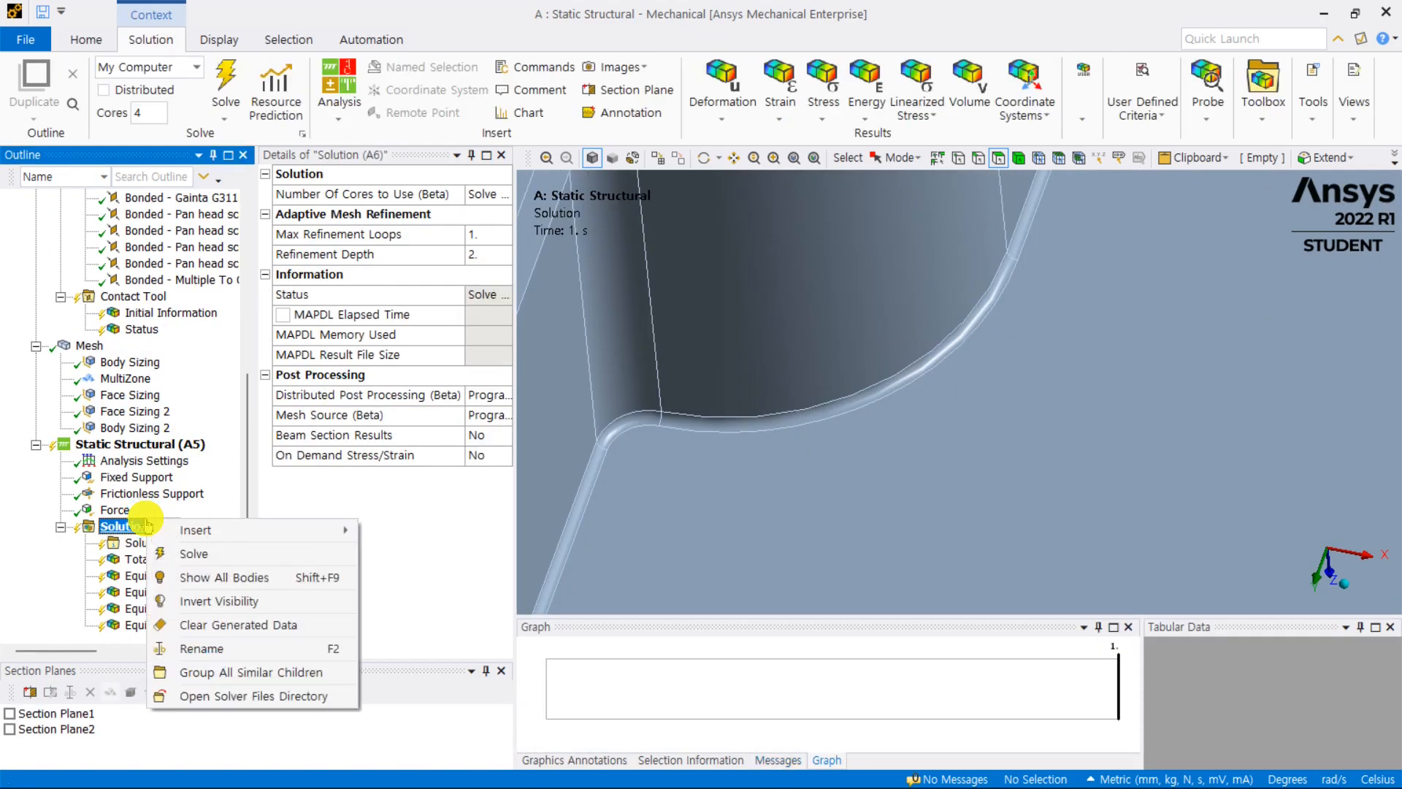
click(252, 553)
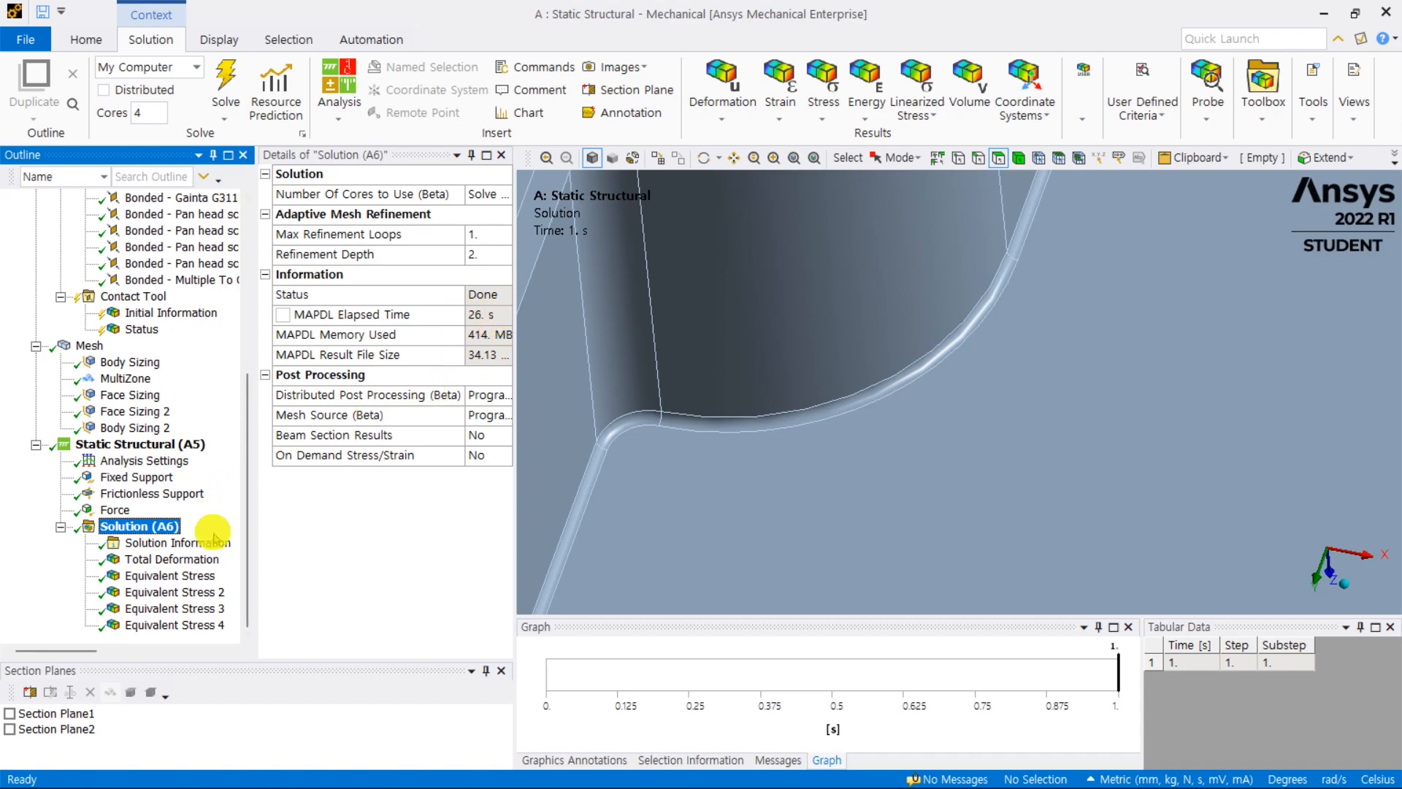
Step: Examine the Equivalent Stress 2 result and its maximum location around the lid's inner corner fillet
click(198, 593)
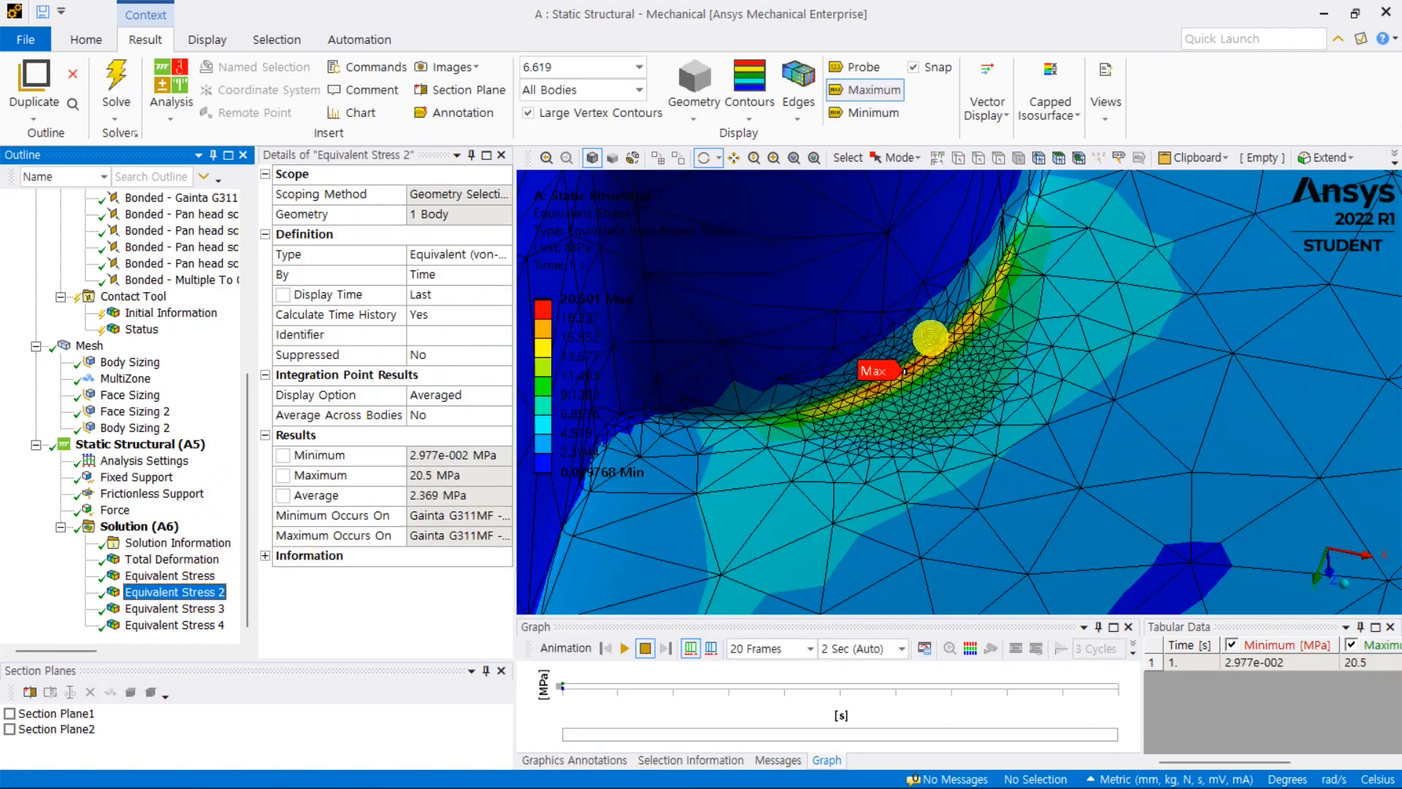
drag(941, 326, 980, 357)
scroll(981, 392, up, 8)
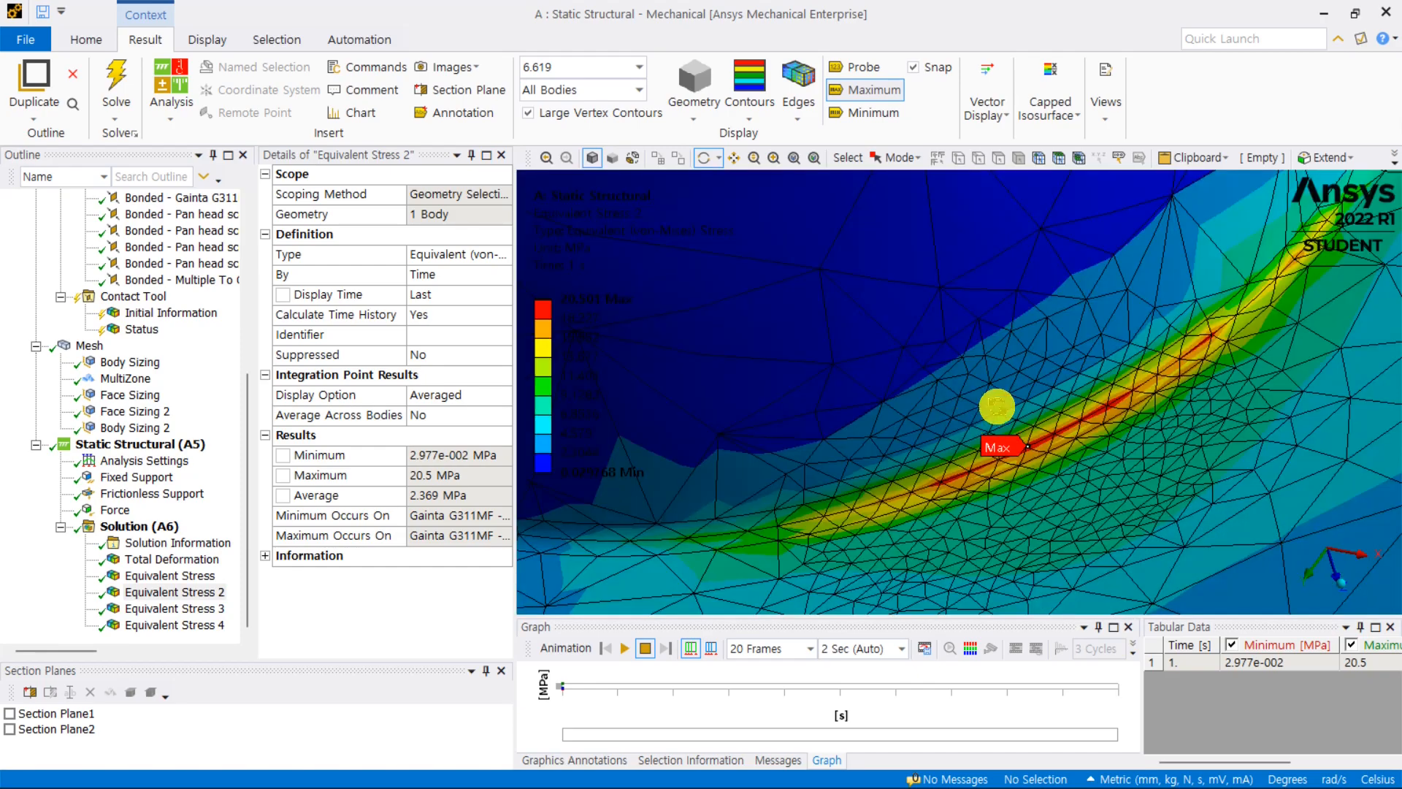
middle_drag(1007, 457, 1008, 413)
scroll(1007, 413, down, 3)
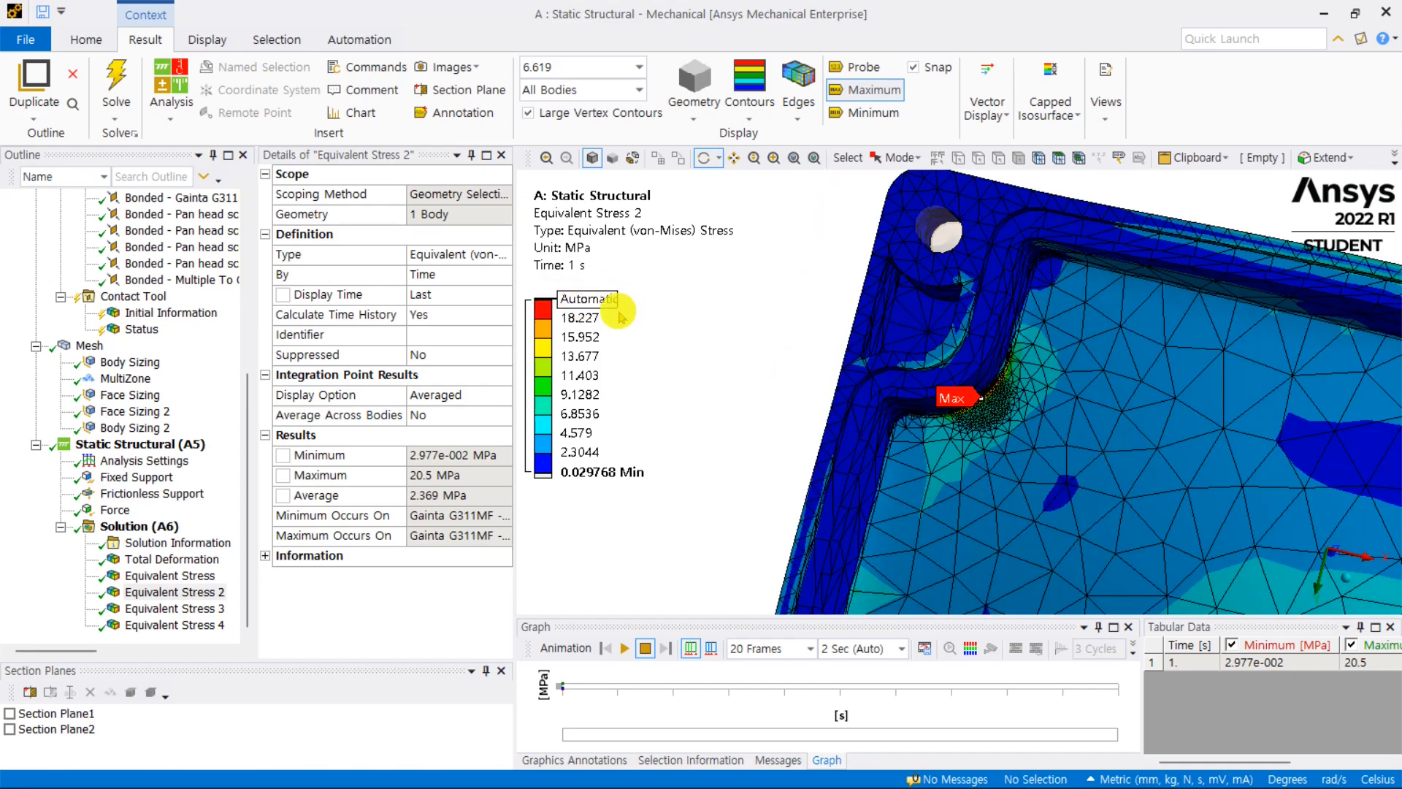
scroll(937, 352, down, 1)
scroll(939, 350, up, 1)
middle_drag(944, 349, 957, 311)
Step: Review the tensile yield and ultimate strengths of the Plastic, ABS (high-impact) material
scroll(164, 373, up, 6)
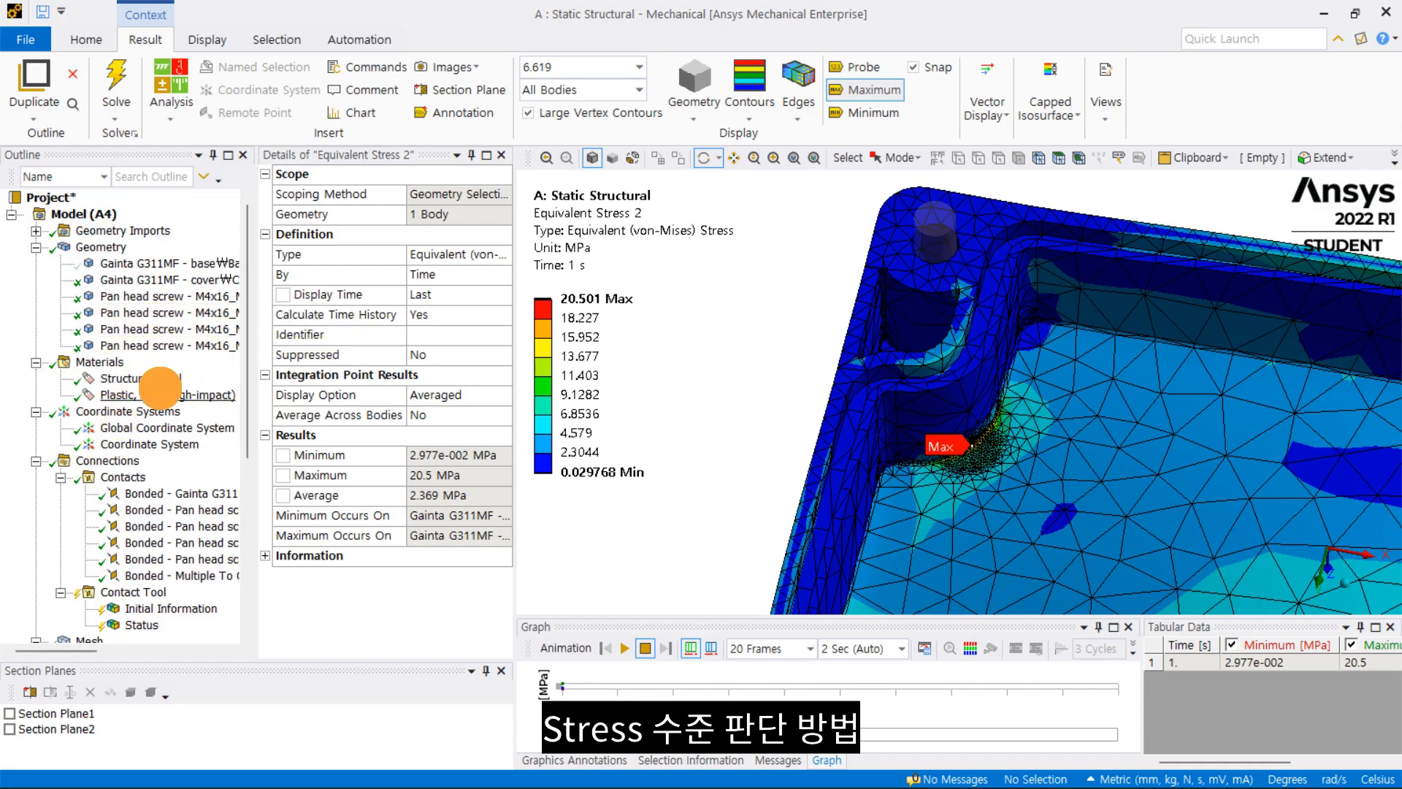
click(161, 394)
drag(1389, 318, 1387, 369)
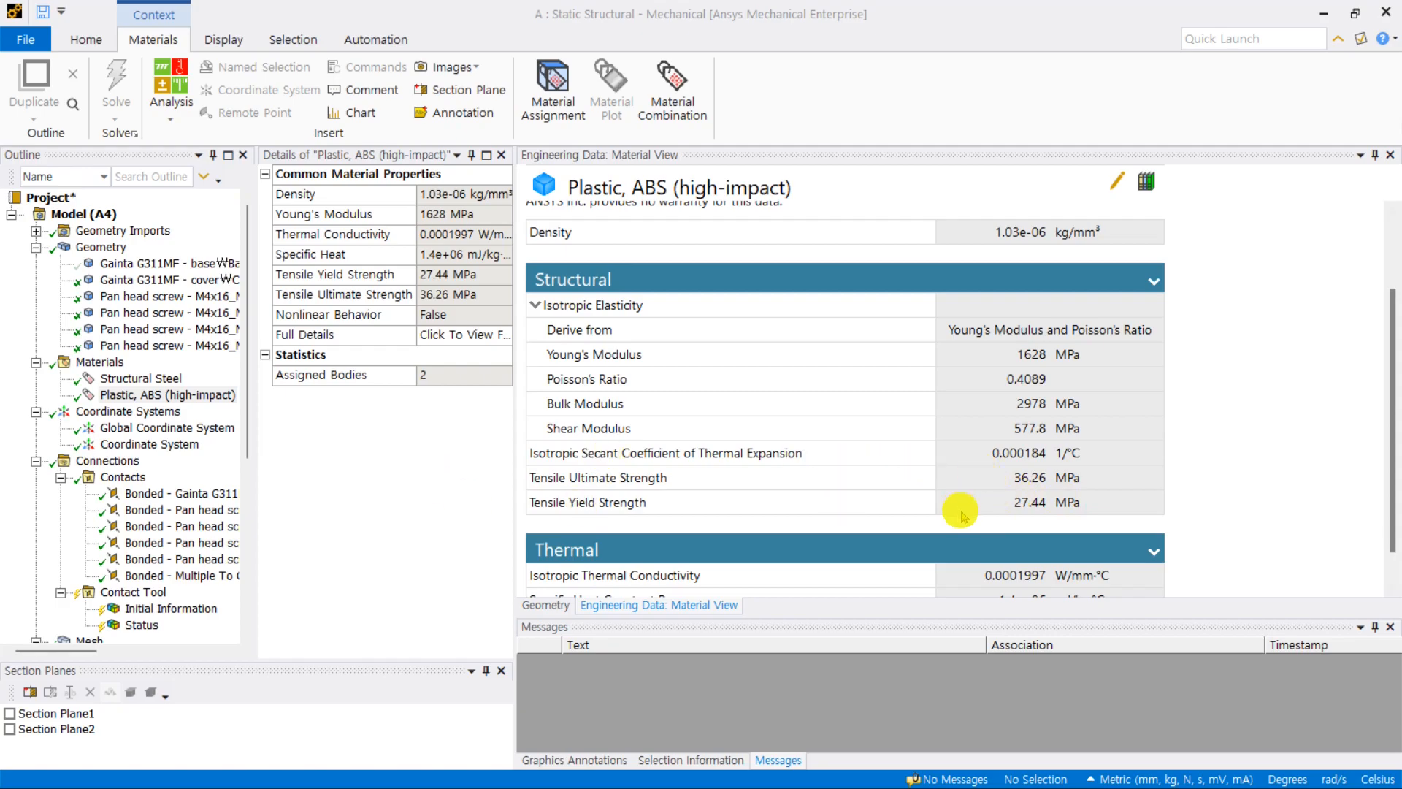
Step: Switch to the Excel safety factor sheet and enter 20.5 MPa as the ABS maximum stress in cell B4
key(alt+Tab)
click(416, 155)
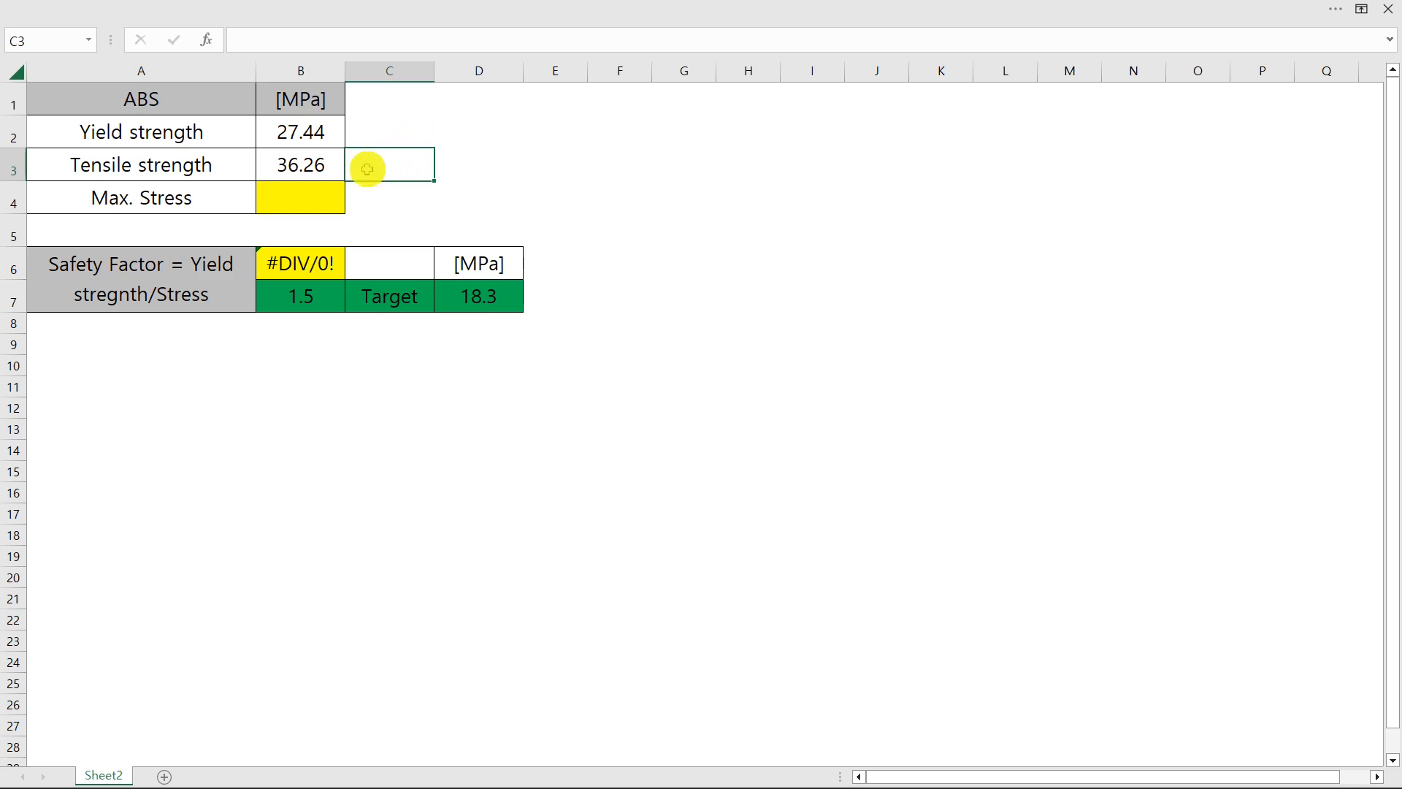
drag(115, 134, 316, 138)
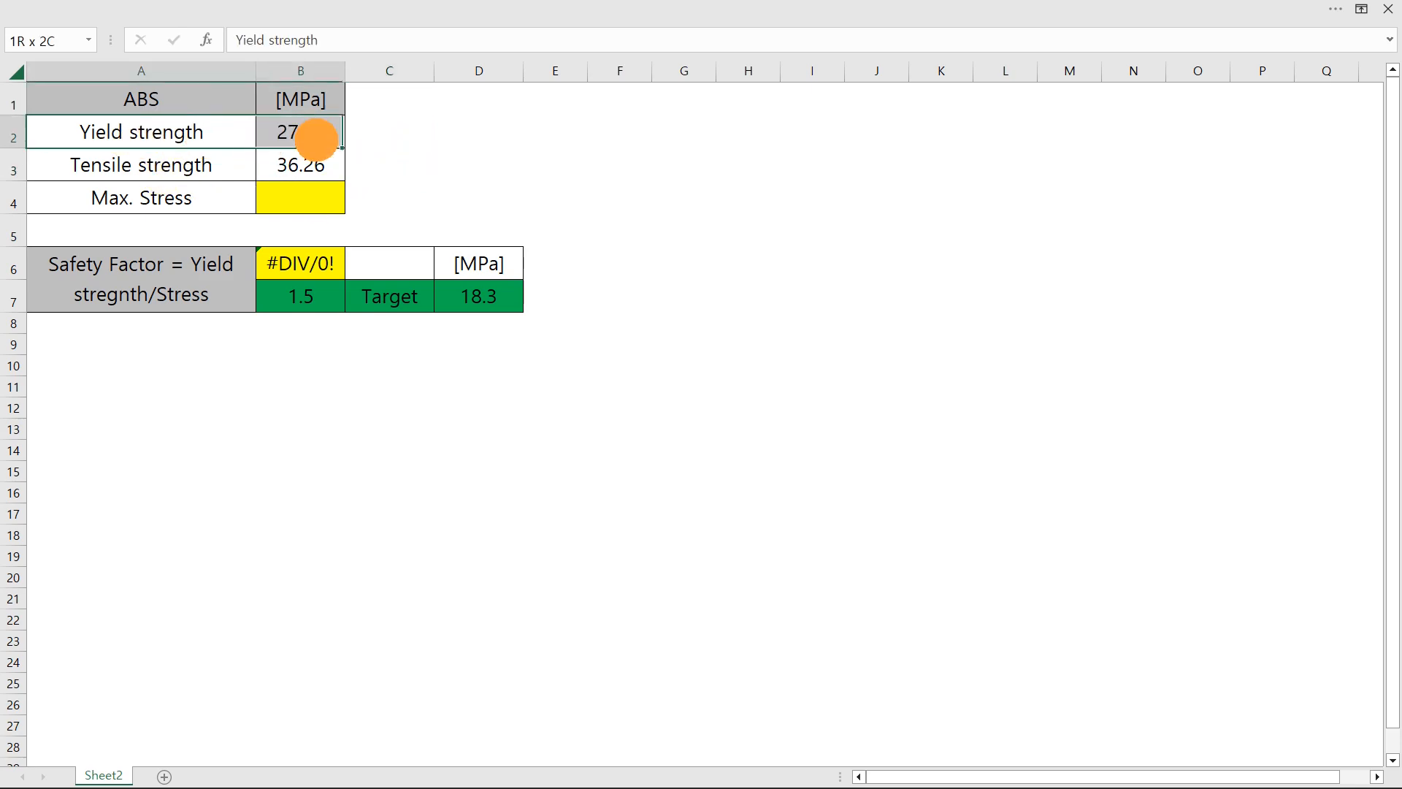
click(295, 199)
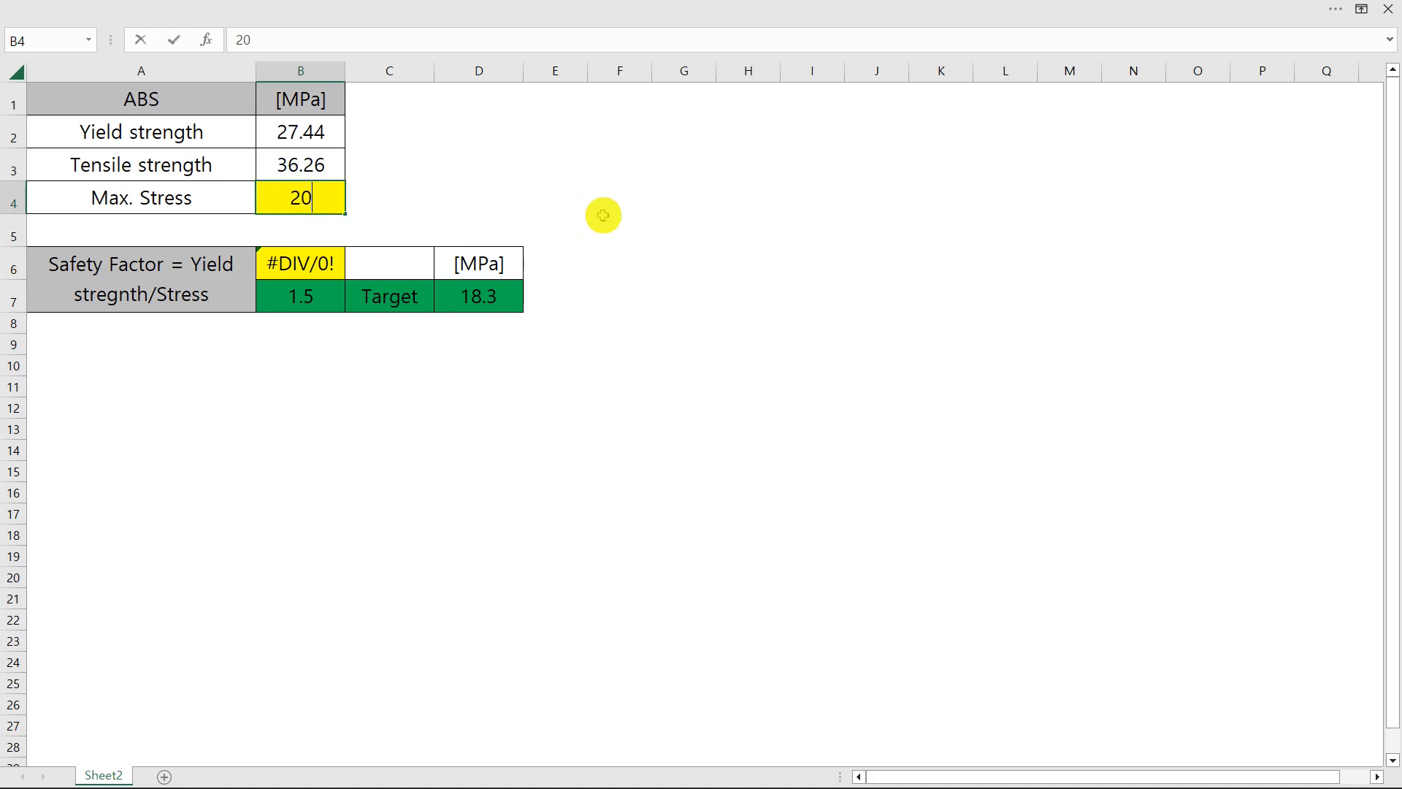
text(20.5)
key(Return)
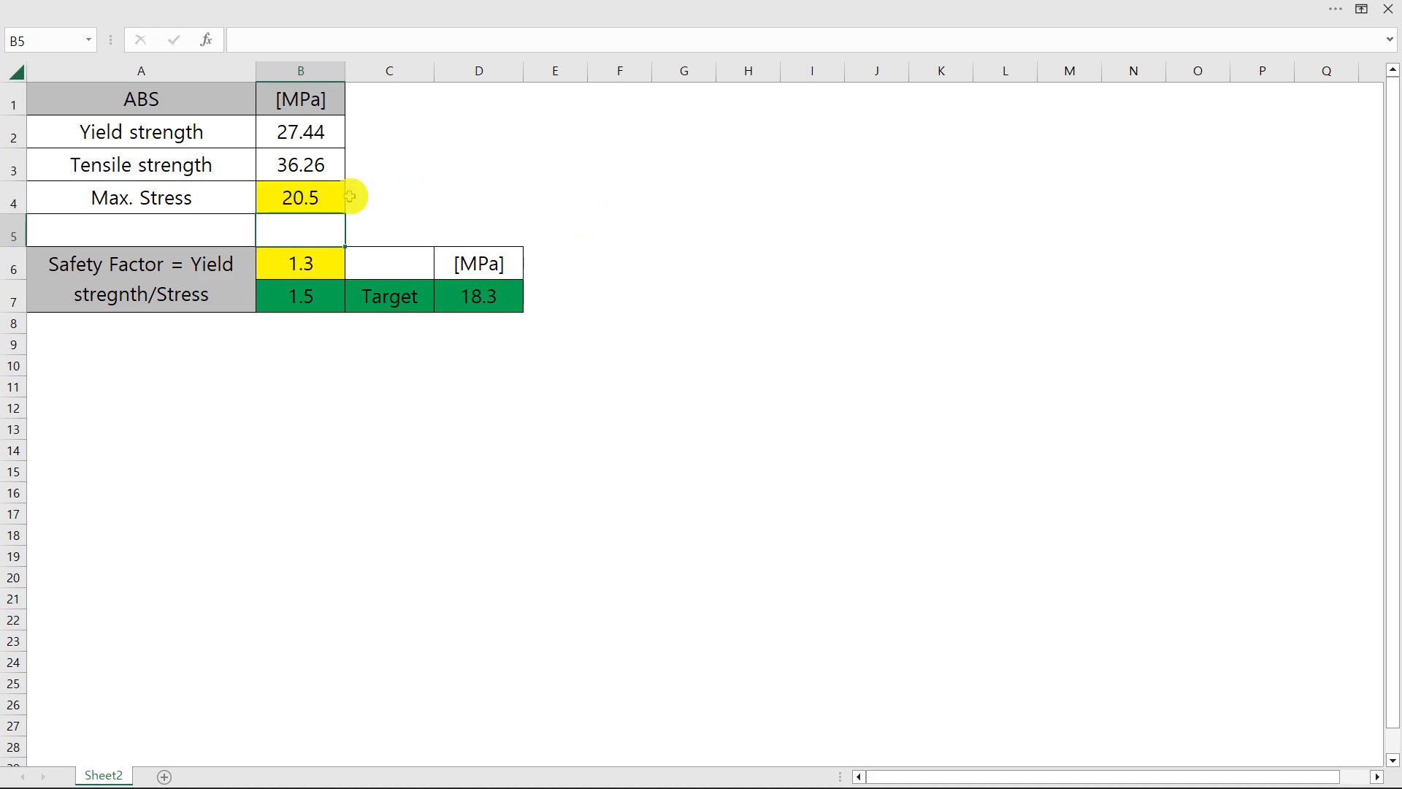
Step: Compare the calculated safety factor in B6 with the target factor in B7 and the target stress in D7
click(230, 297)
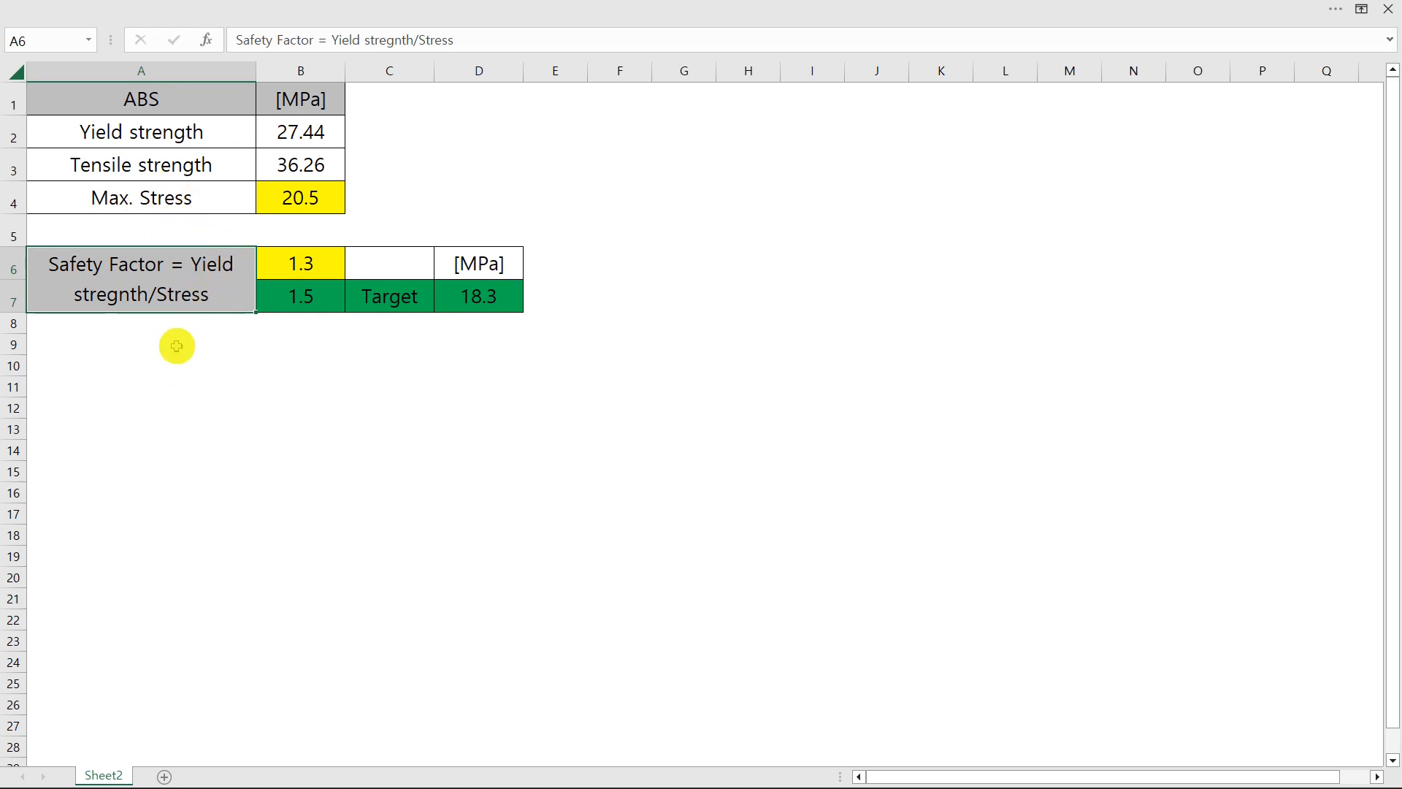
click(332, 267)
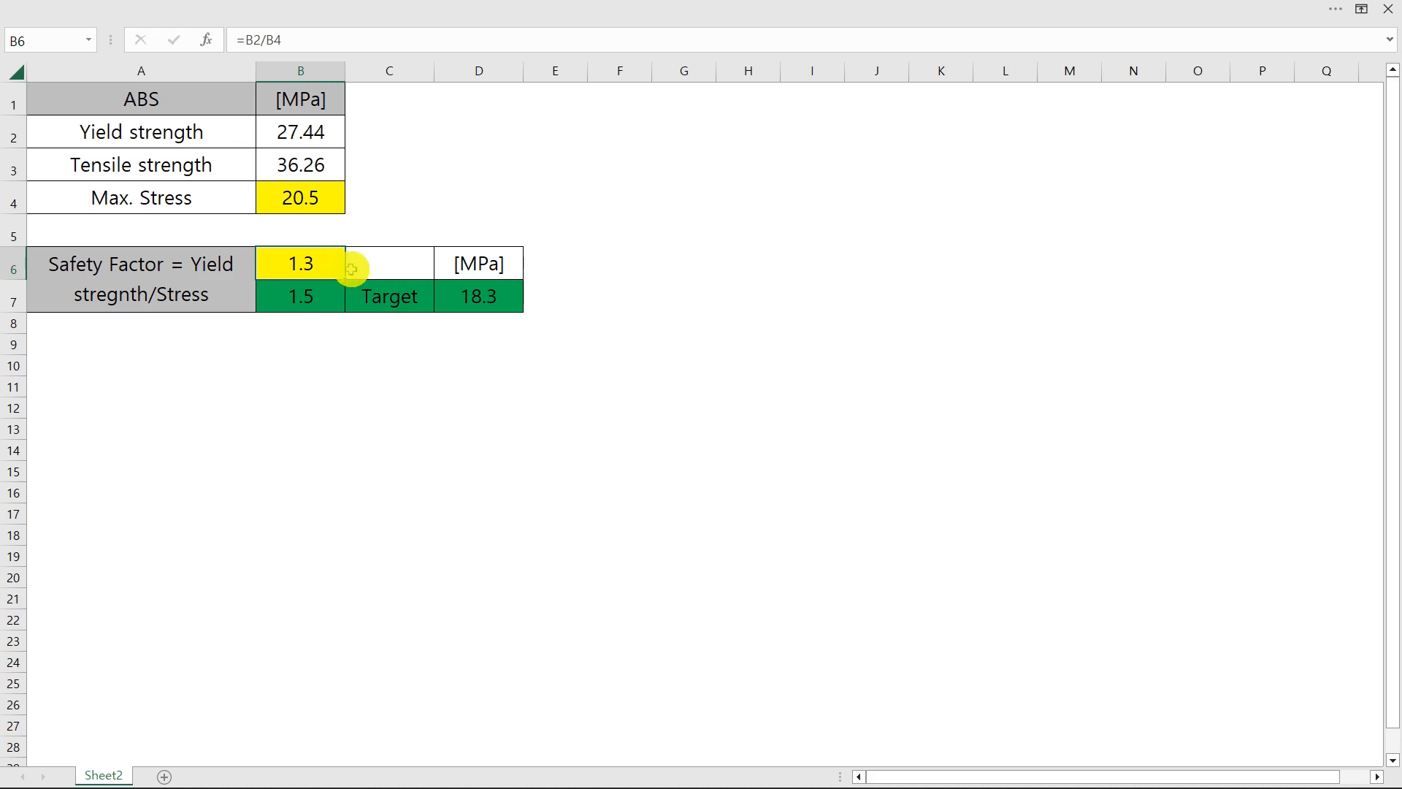
click(451, 359)
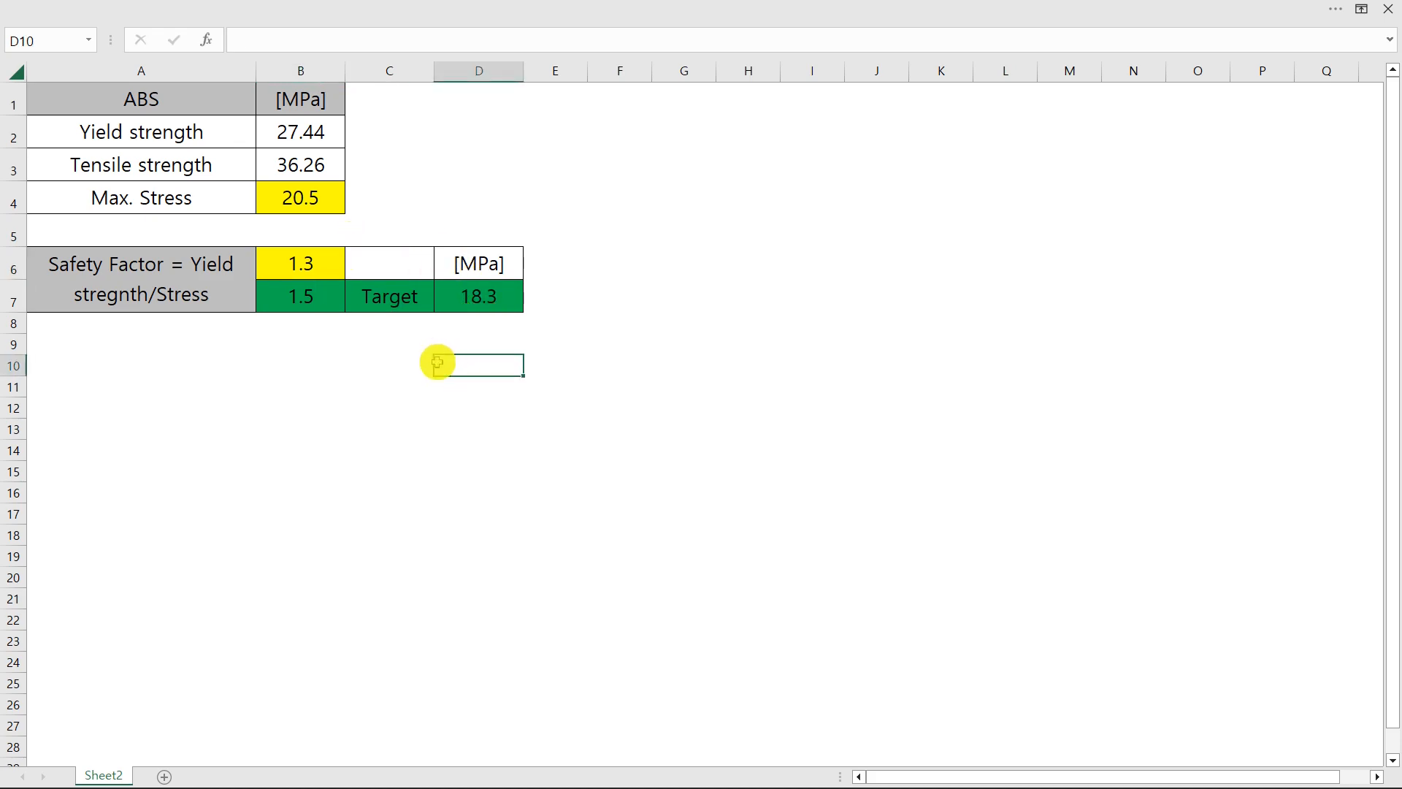
click(421, 373)
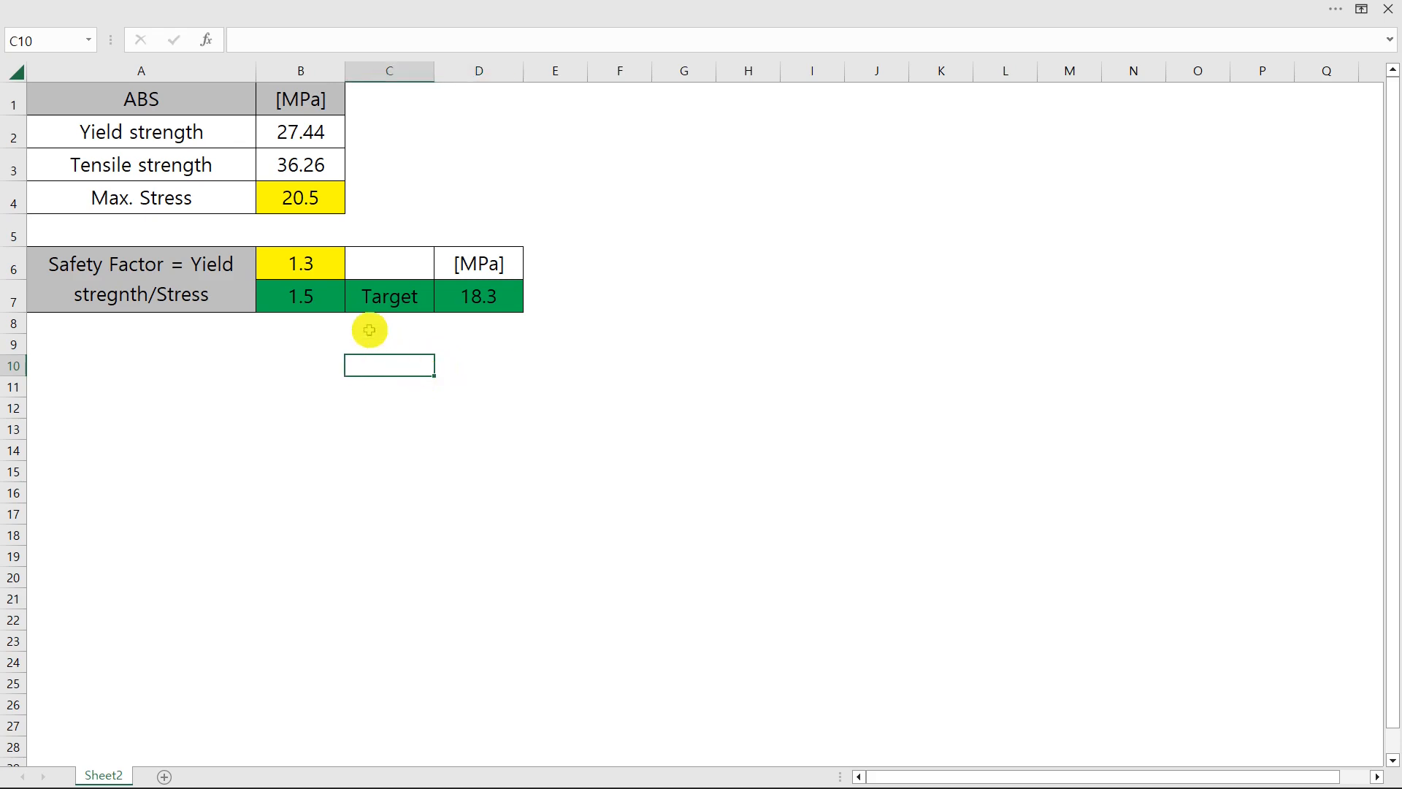
click(312, 291)
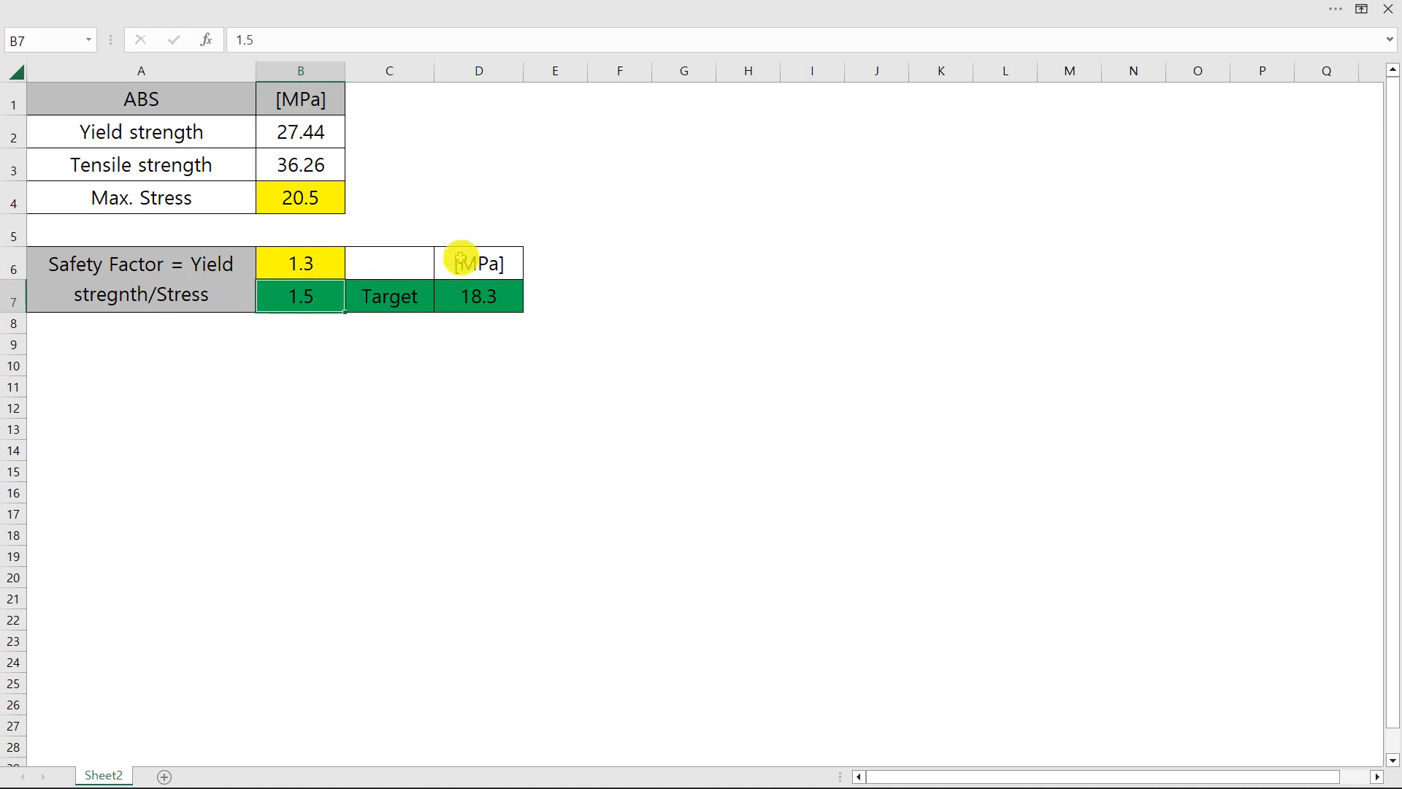
click(513, 297)
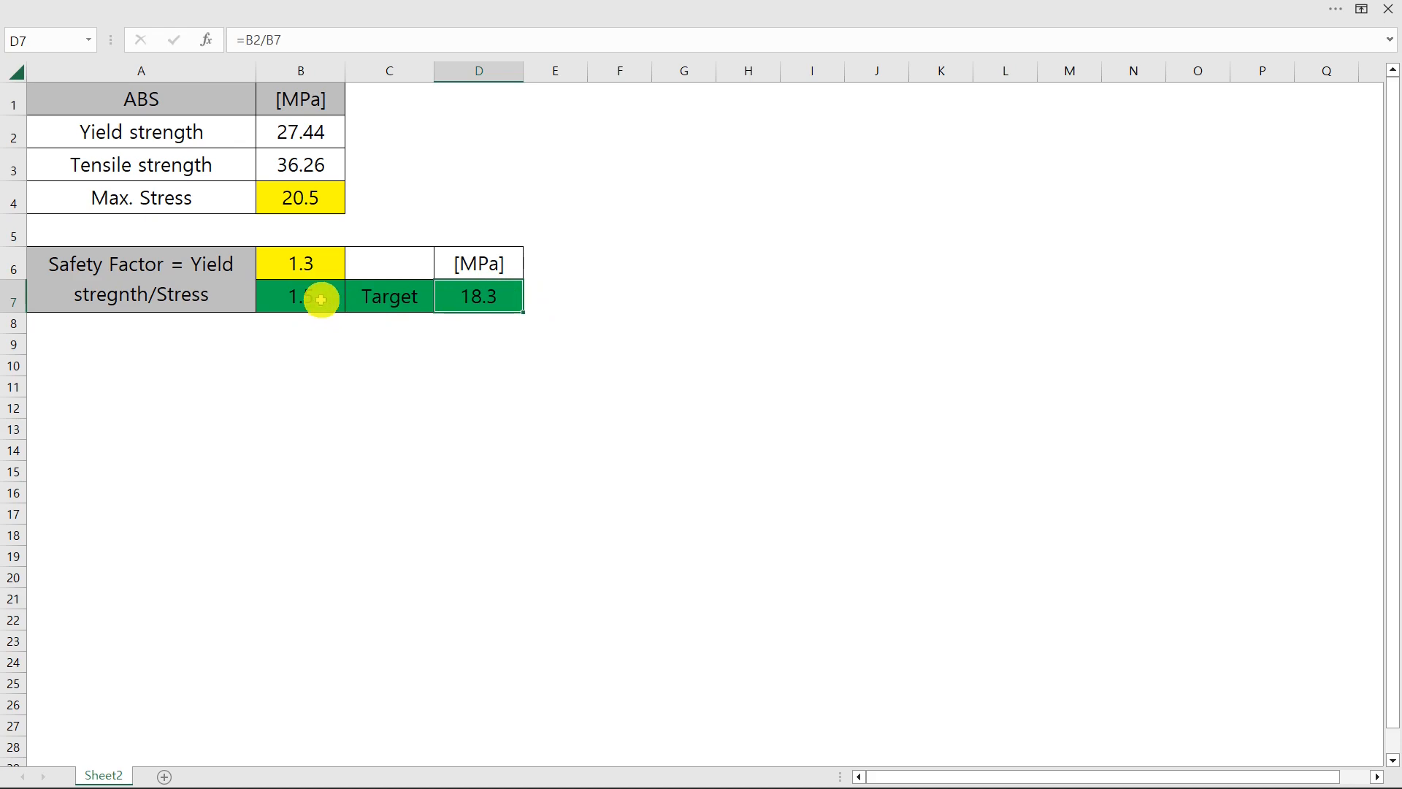
click(298, 260)
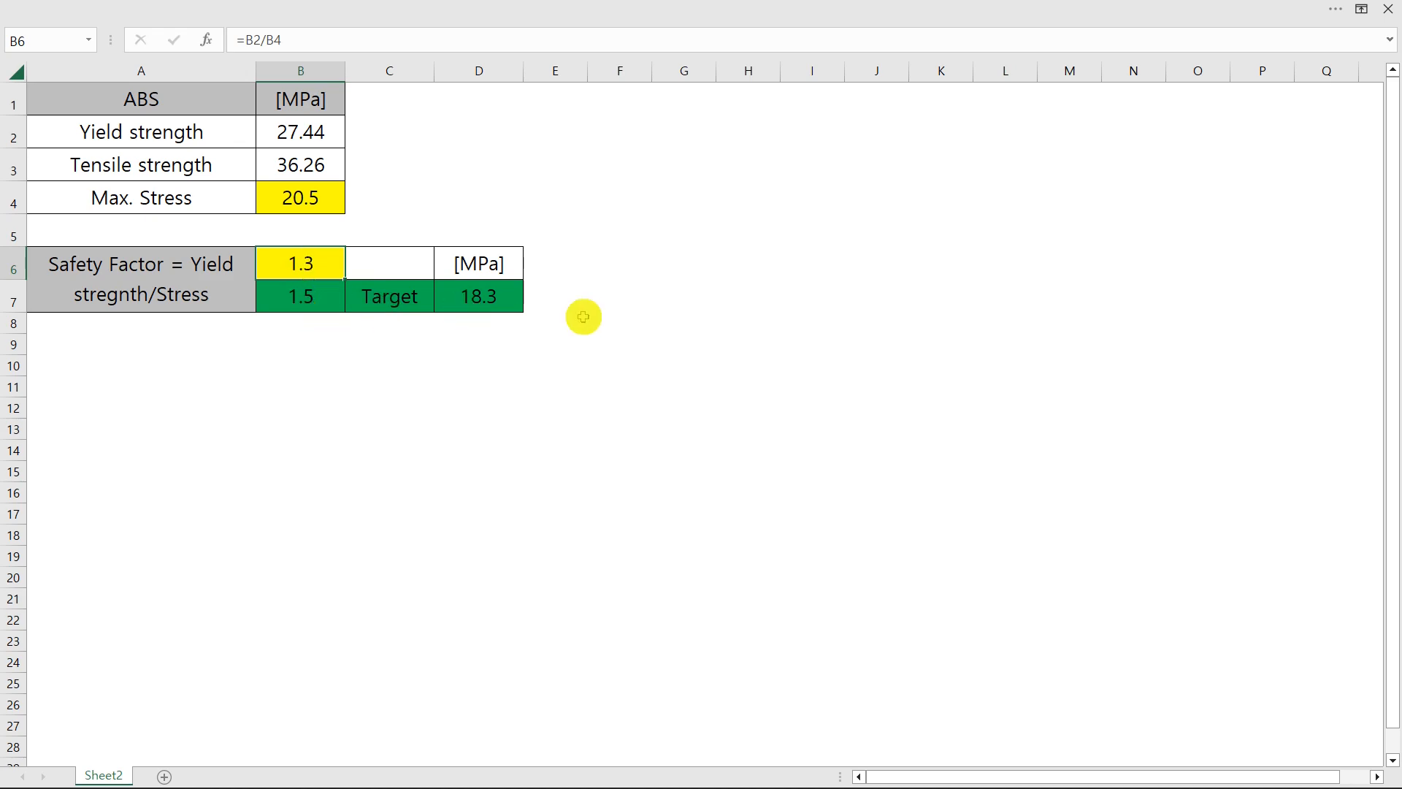
Step: Switch back to Ansys Mechanical and hide the mesh lines on the lid's Equivalent Stress 2 contour plot
key(alt+Tab)
scroll(1114, 484, down, 5)
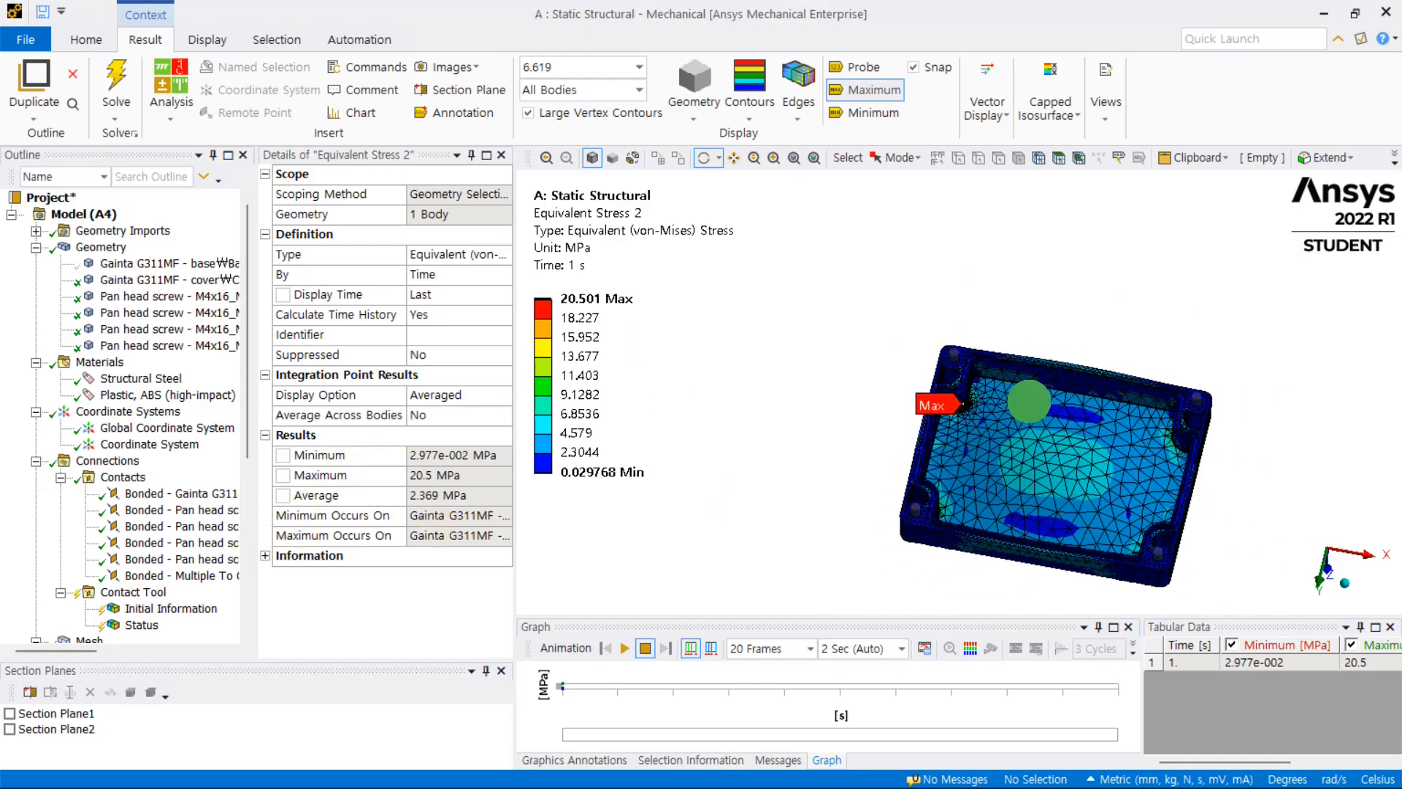
scroll(980, 407, up, 5)
scroll(980, 407, up, 5)
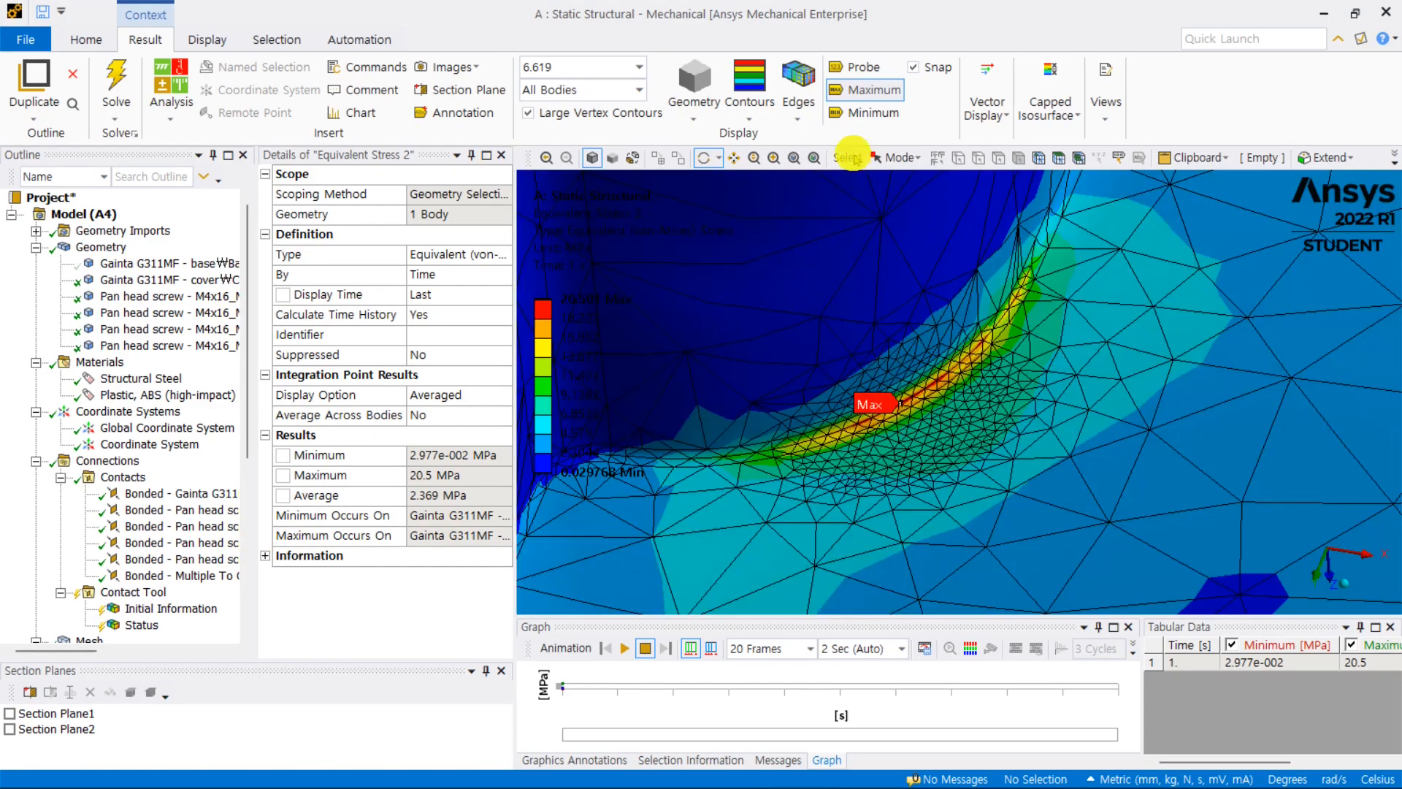
click(803, 108)
click(816, 138)
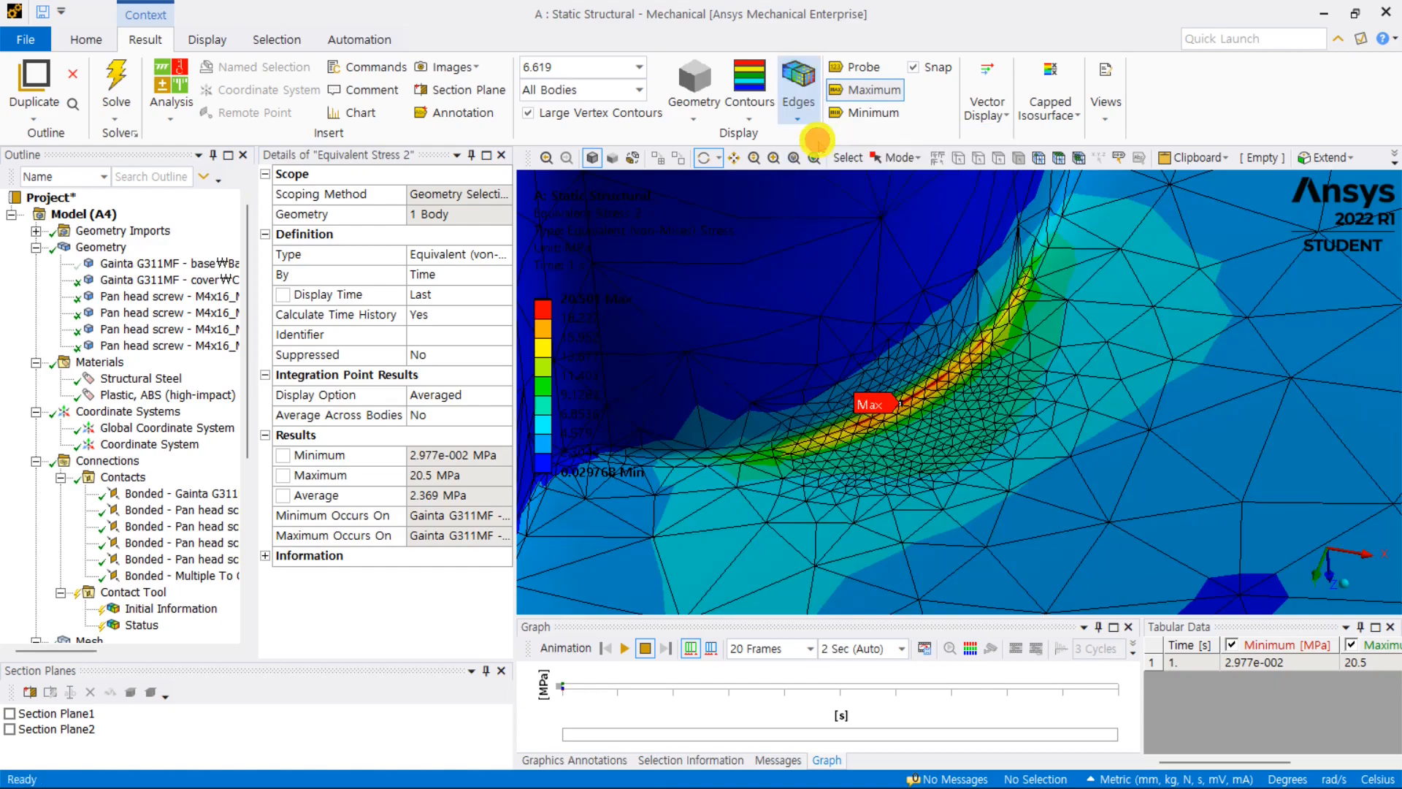
Step: Inspect the stress concentration at the lid's inner corner fillet and its spread across the surrounding surfaces
scroll(925, 366, down, 5)
middle_drag(952, 357, 959, 393)
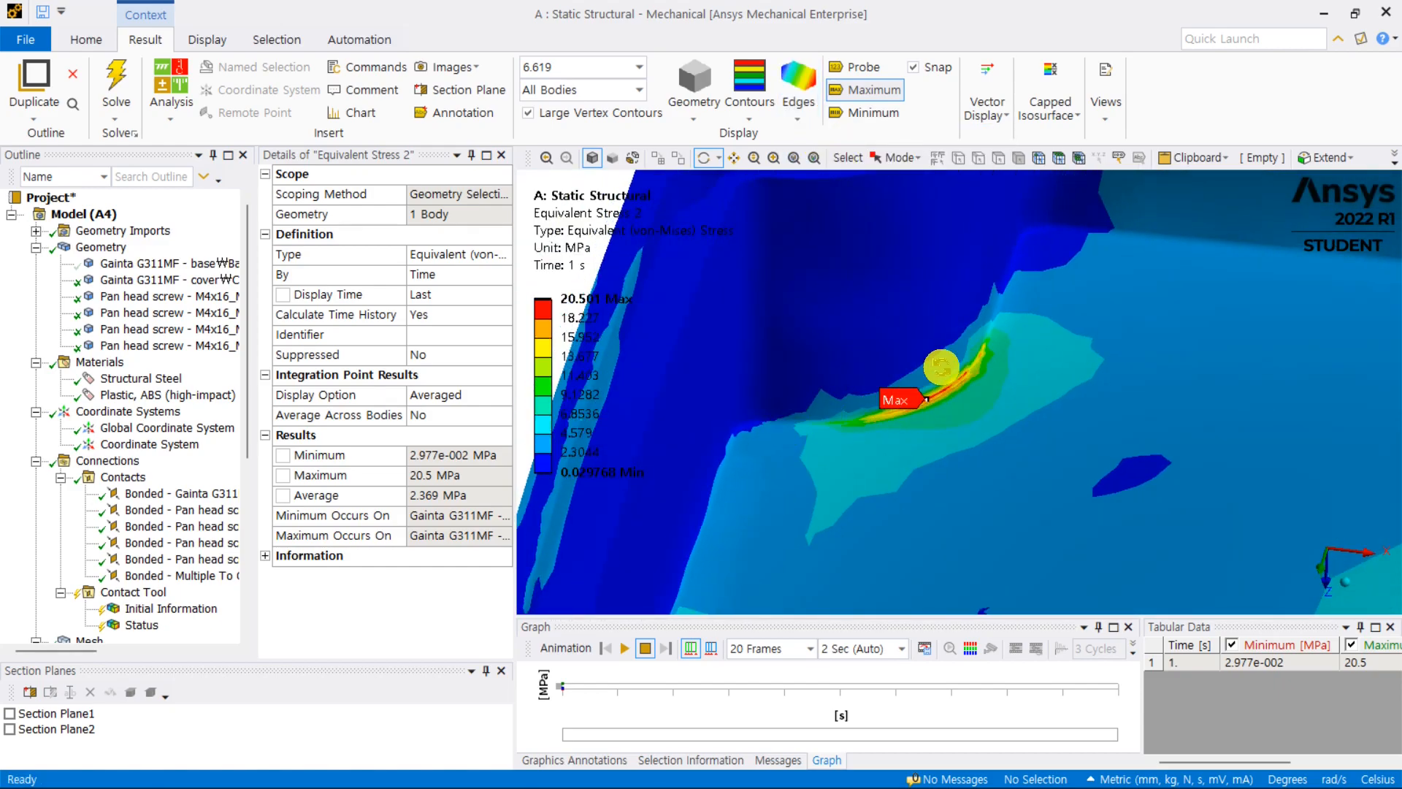
middle_drag(893, 391, 974, 354)
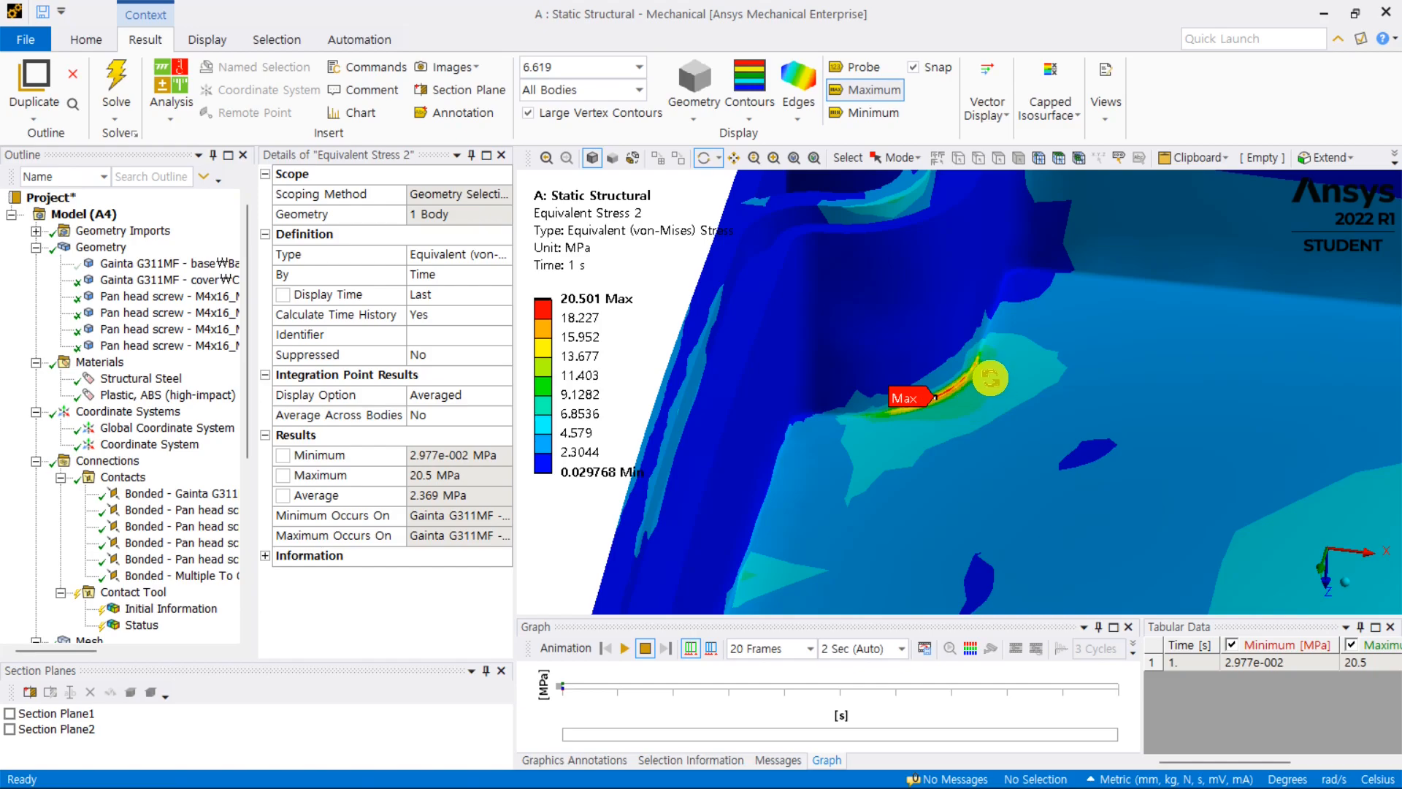
scroll(942, 386, down, 3)
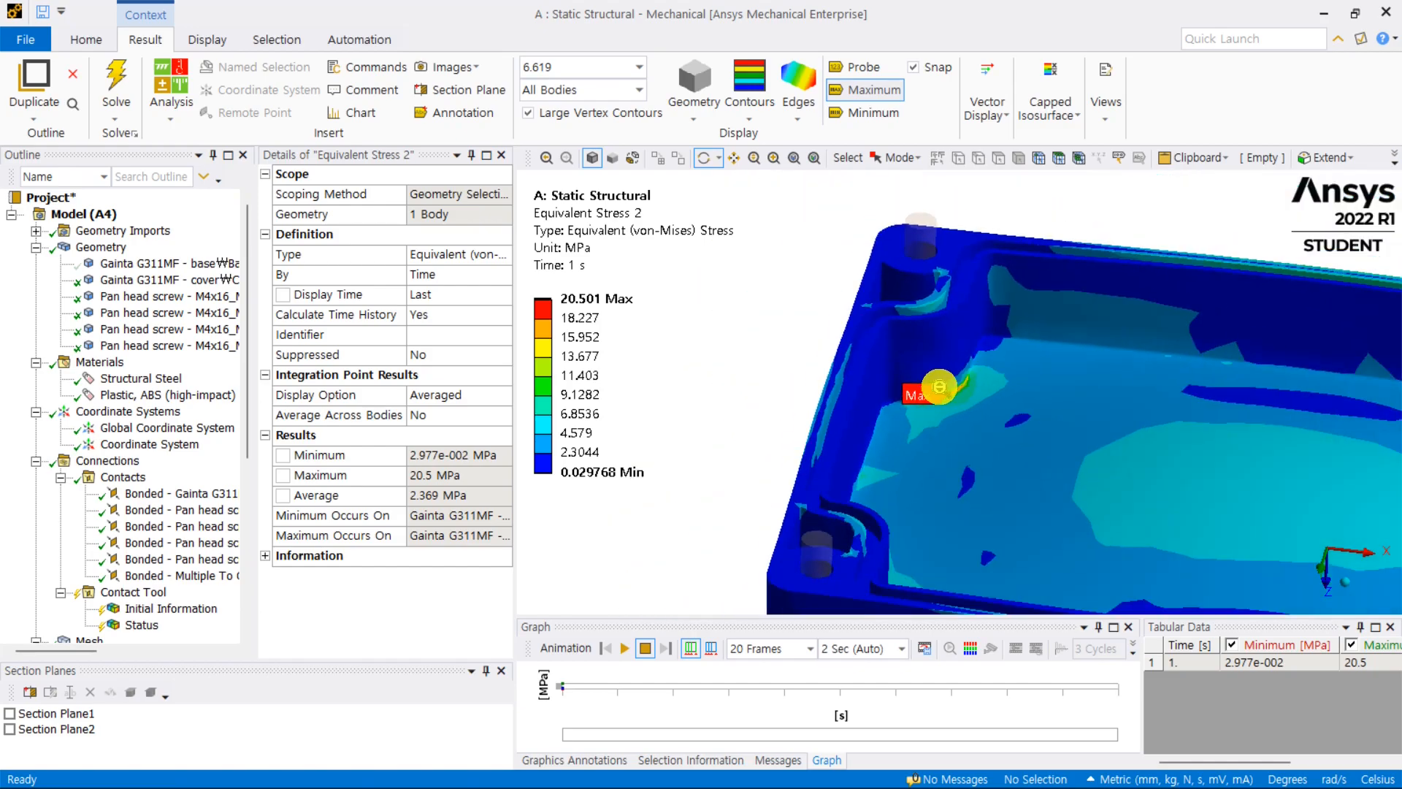
scroll(940, 386, down, 2)
Step: Examine the Total Deformation result over the inside face of the lid
scroll(161, 540, down, 6)
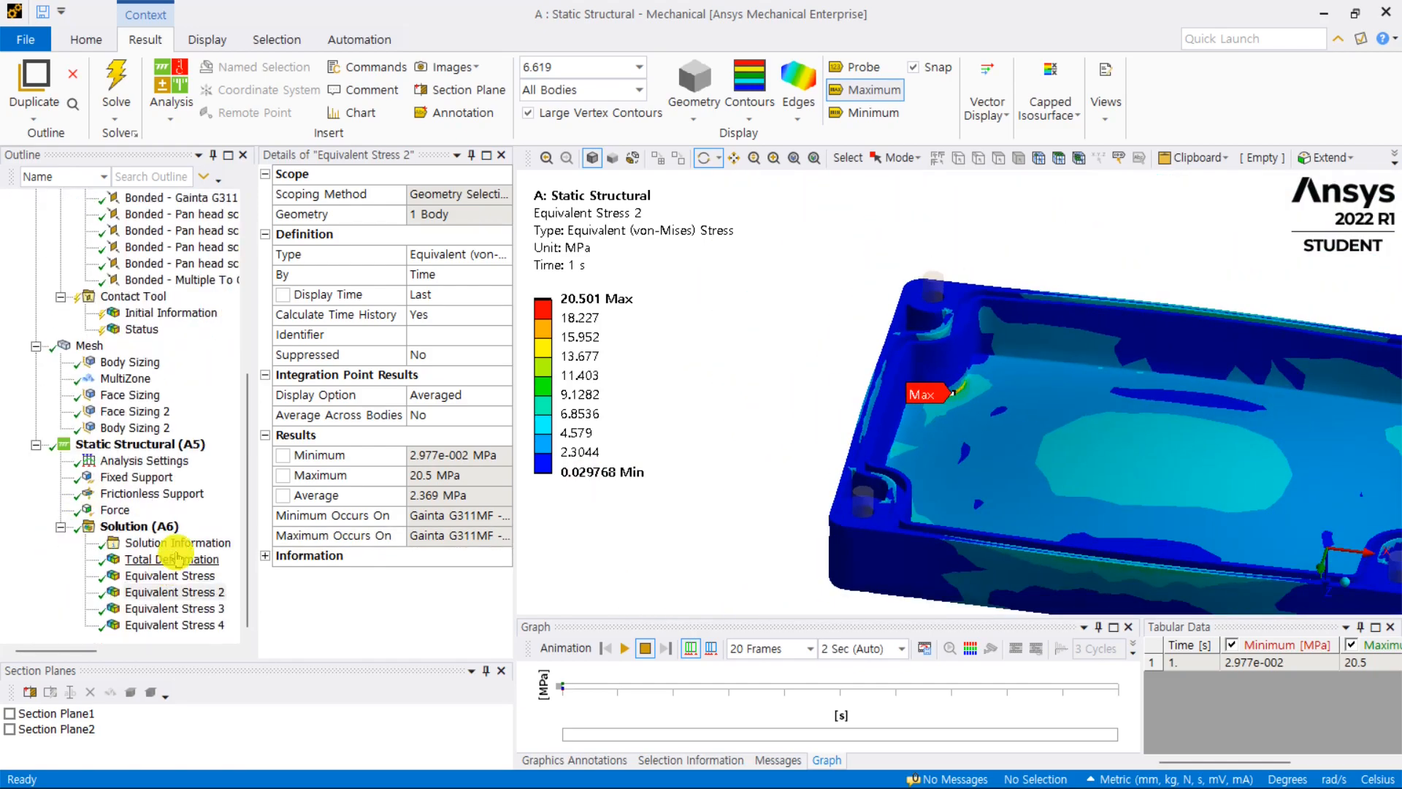
click(188, 563)
middle_drag(1128, 384, 773, 457)
middle_drag(1132, 461, 994, 312)
middle_drag(1046, 449, 1067, 329)
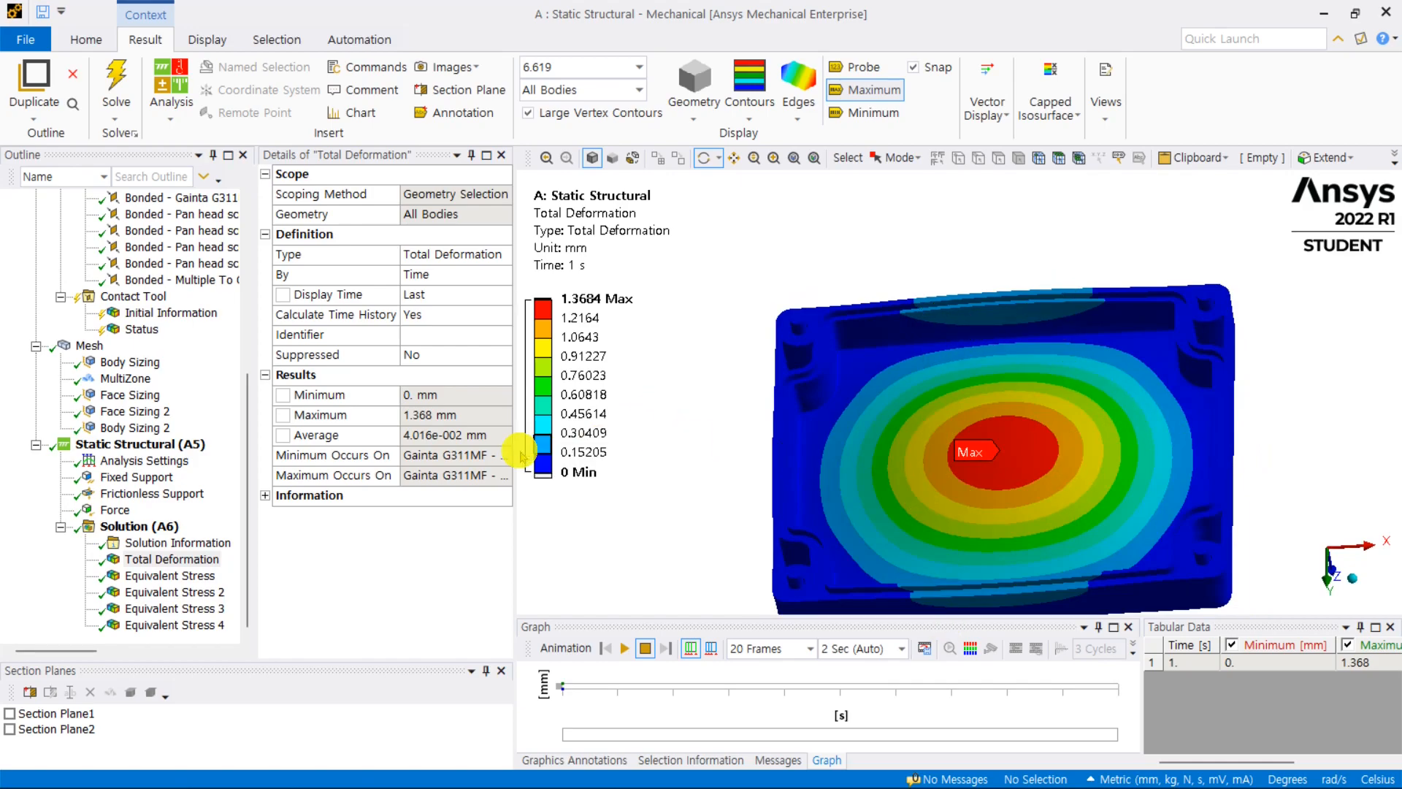
Step: Display the static structural setup and inspect the geometry of the lid's inner corner fillet
click(156, 441)
middle_drag(816, 352, 793, 355)
right_drag(862, 356, 802, 440)
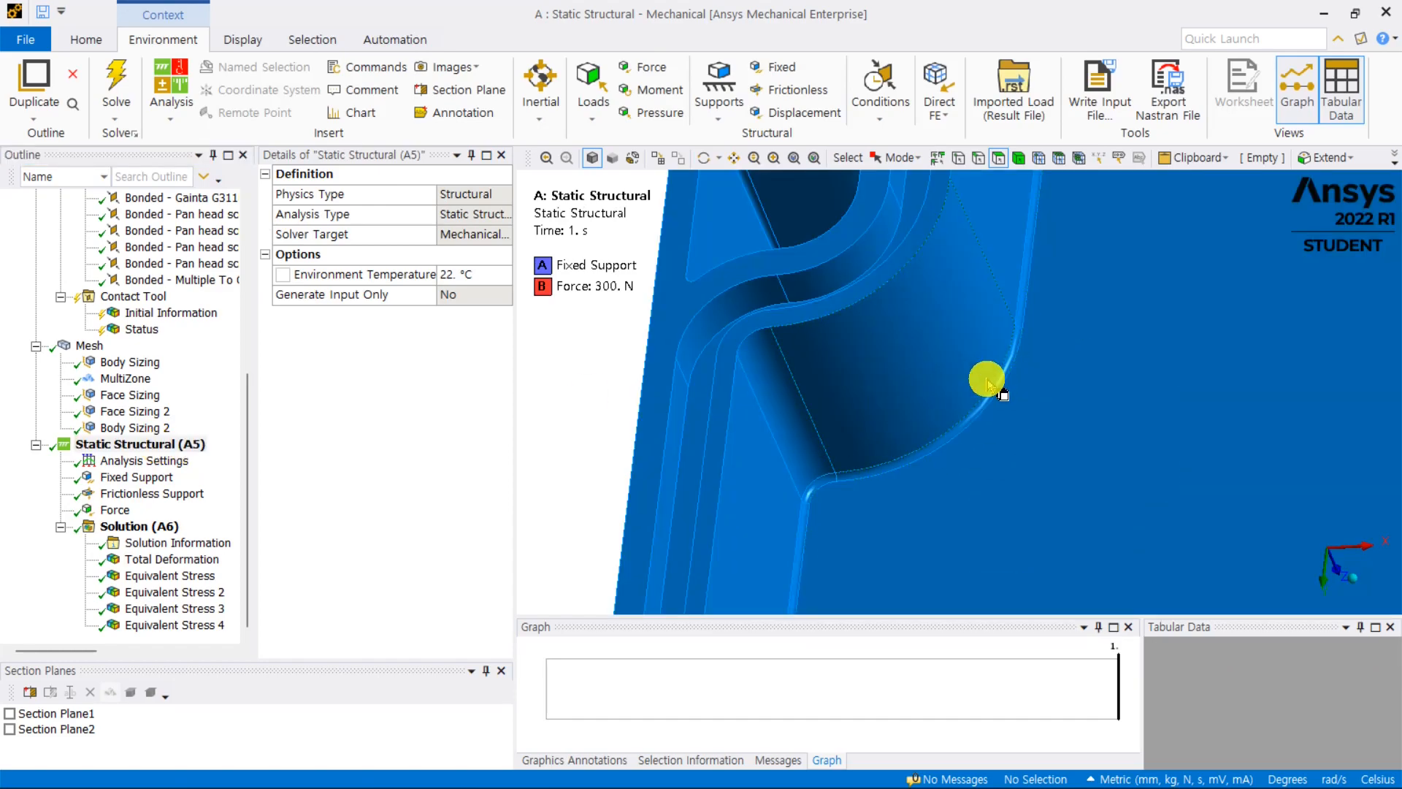
scroll(979, 408, down, 1)
scroll(981, 408, down, 3)
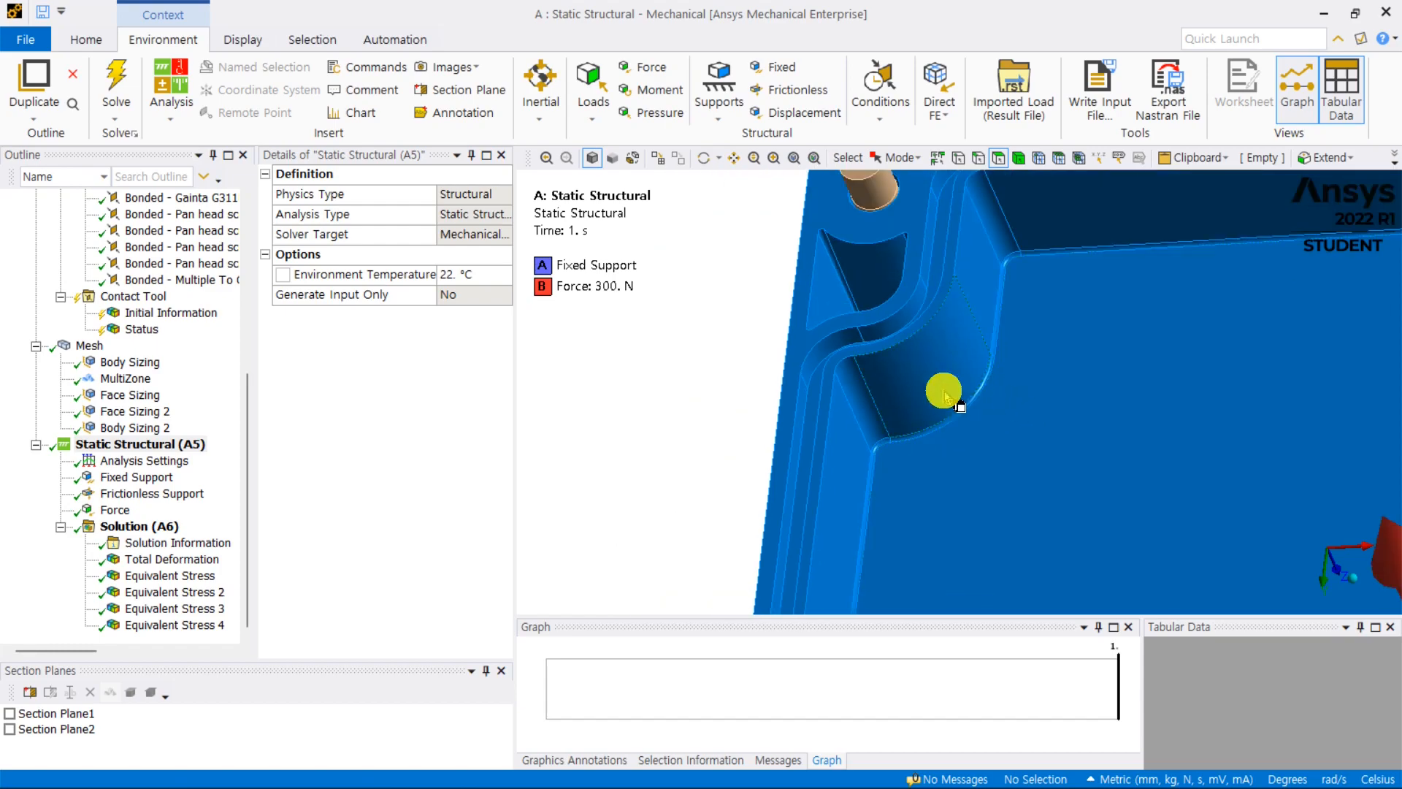
scroll(866, 388, down, 4)
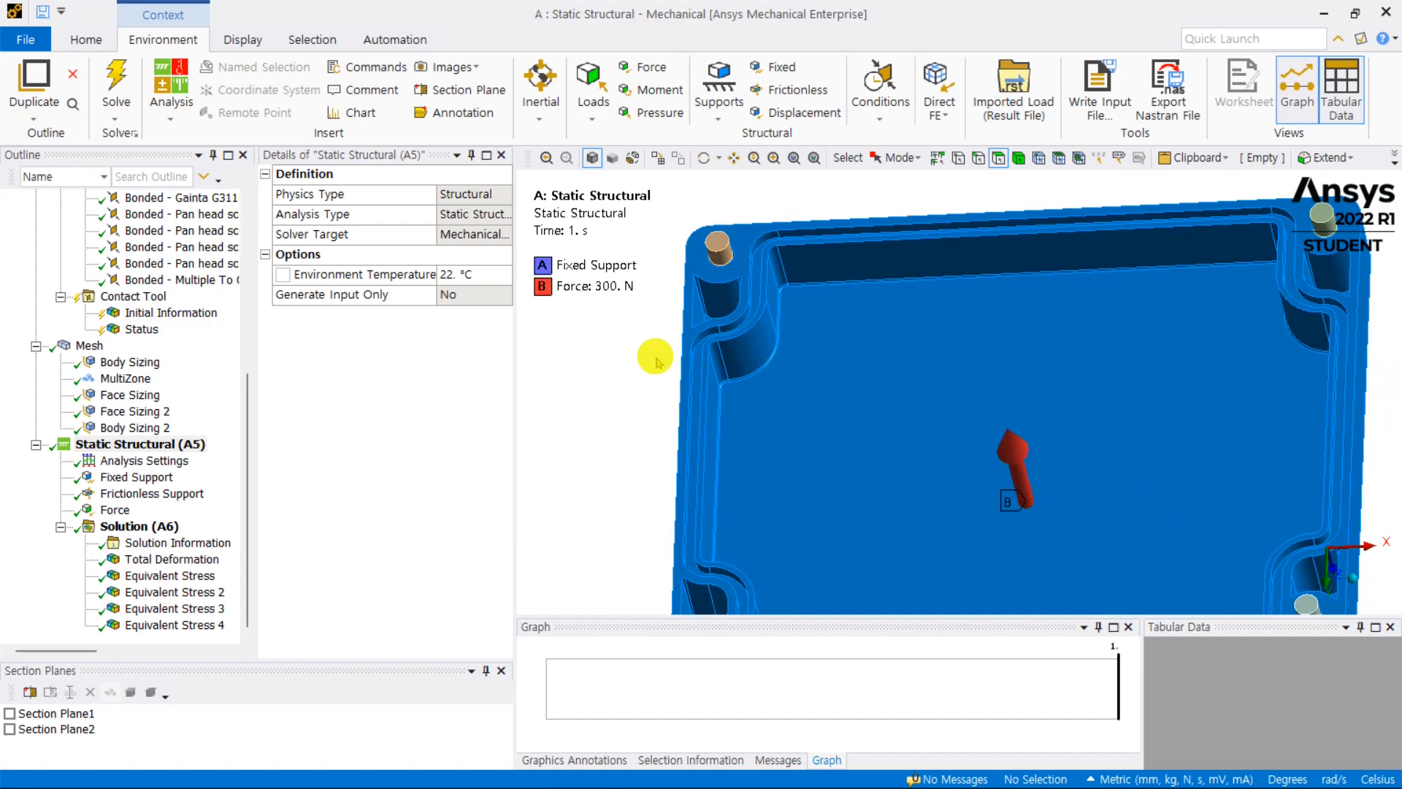
click(611, 375)
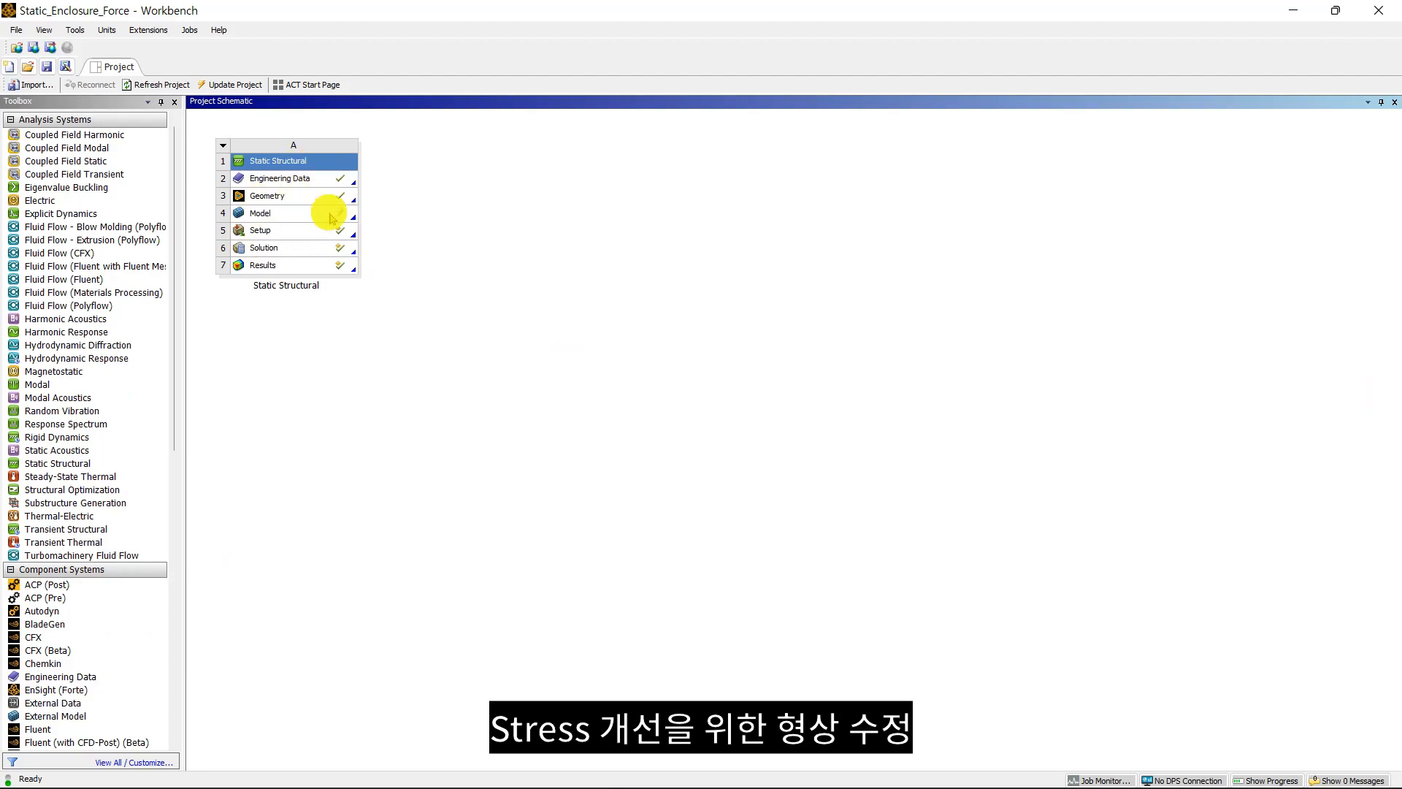
Step: Switch to Workbench, duplicate the Static Structural system and name the copy "Static Structural_Increased R"
click(224, 144)
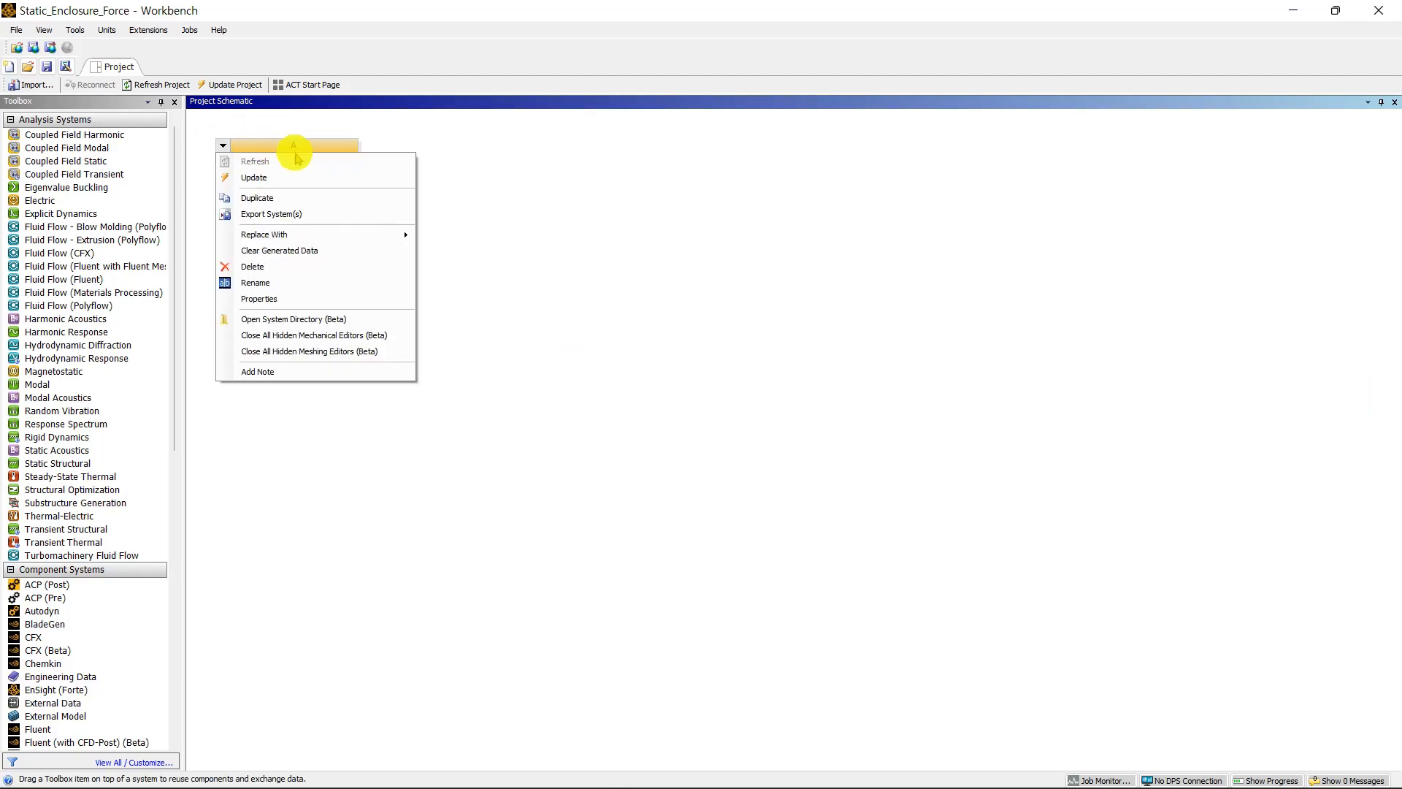
click(298, 180)
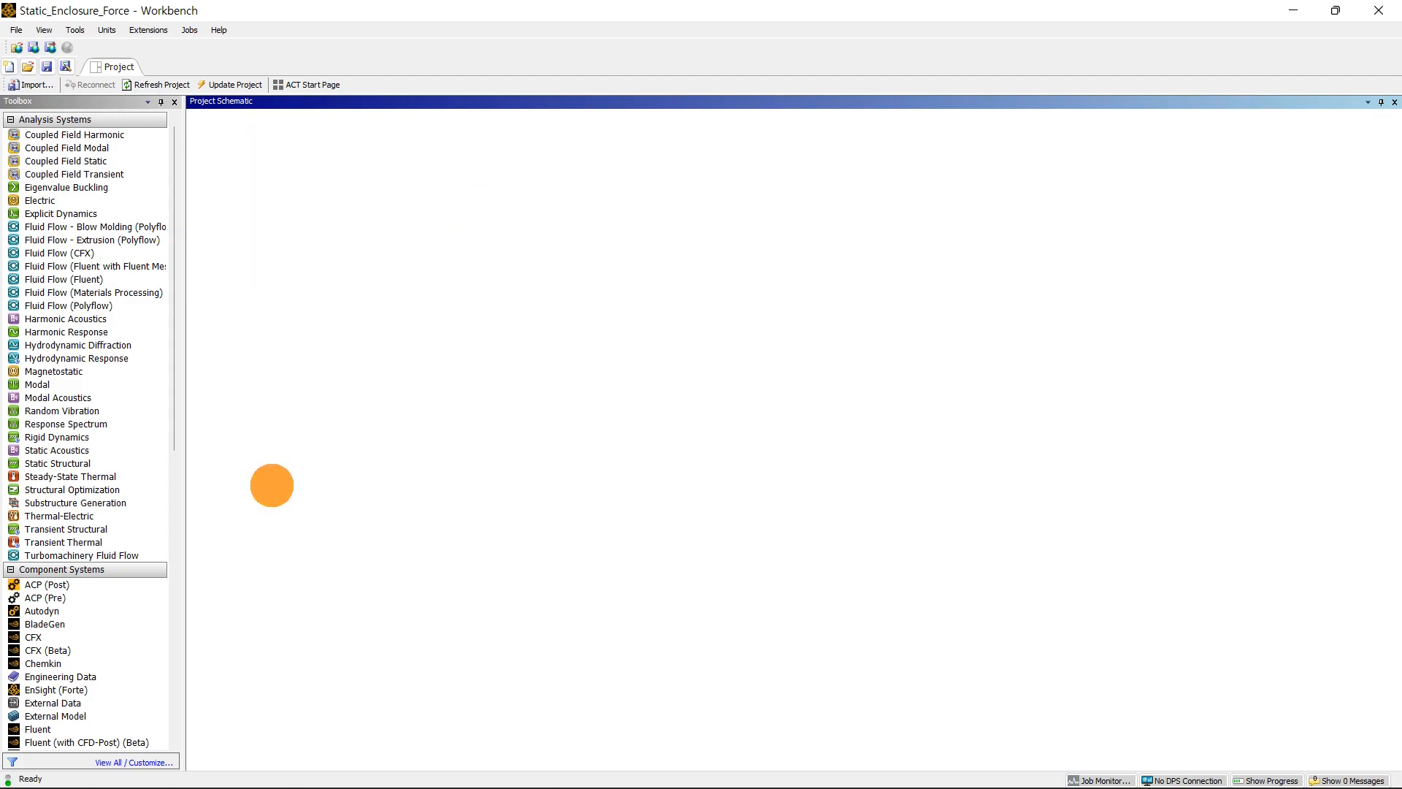
click(271, 483)
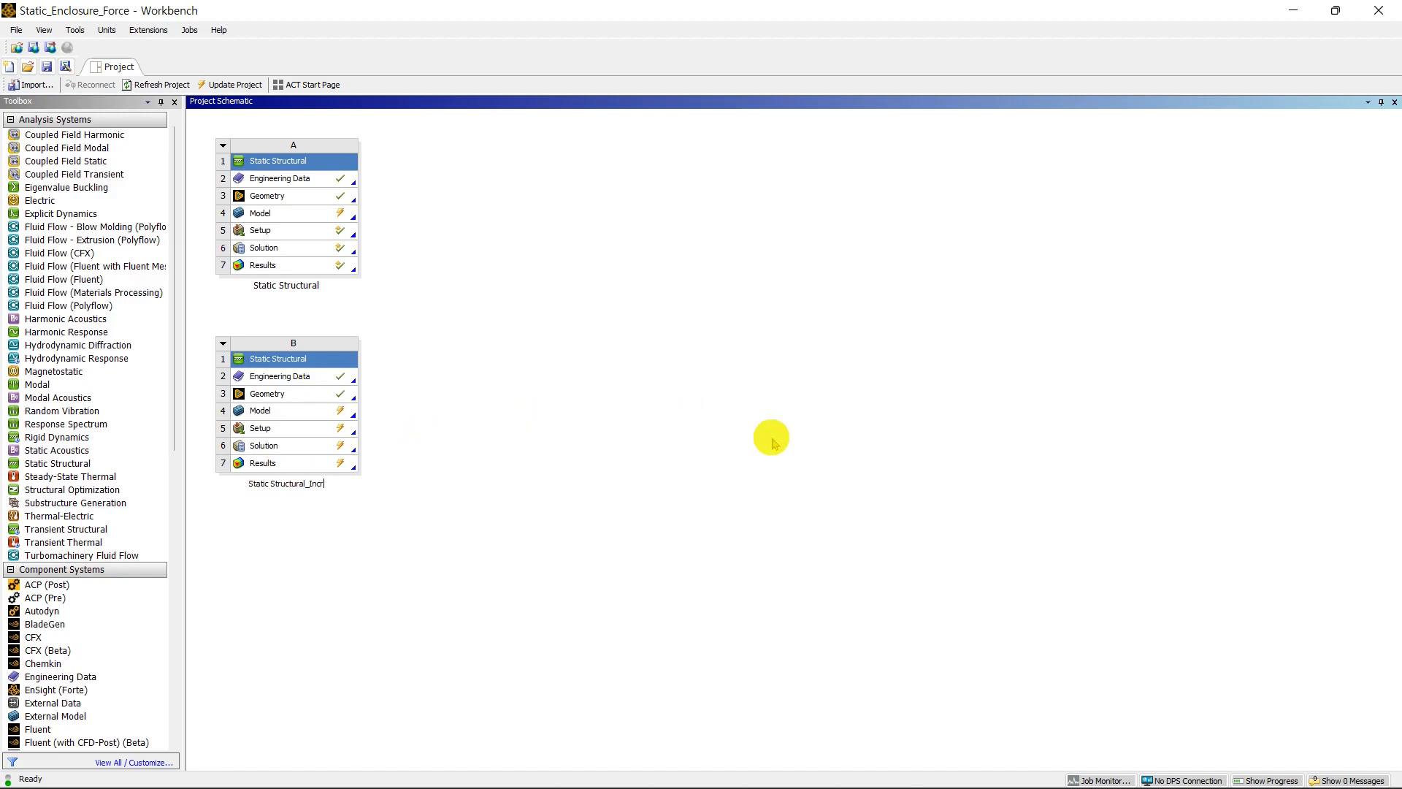
click(775, 438)
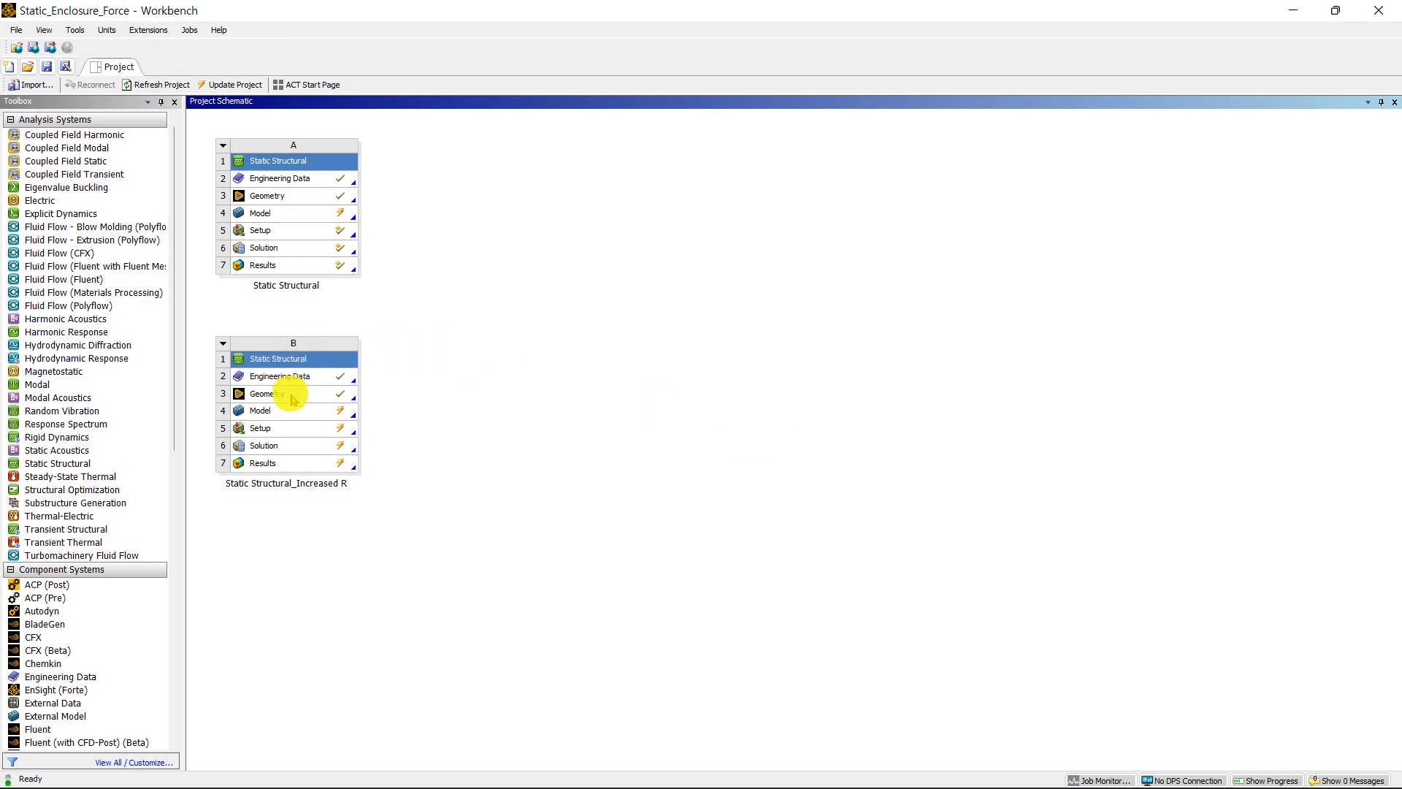
Step: Open the geometry of Static Structural_Increased R in SpaceClaim and hide everything except the Gainta G311MF - cover
click(292, 399)
double_click(289, 394)
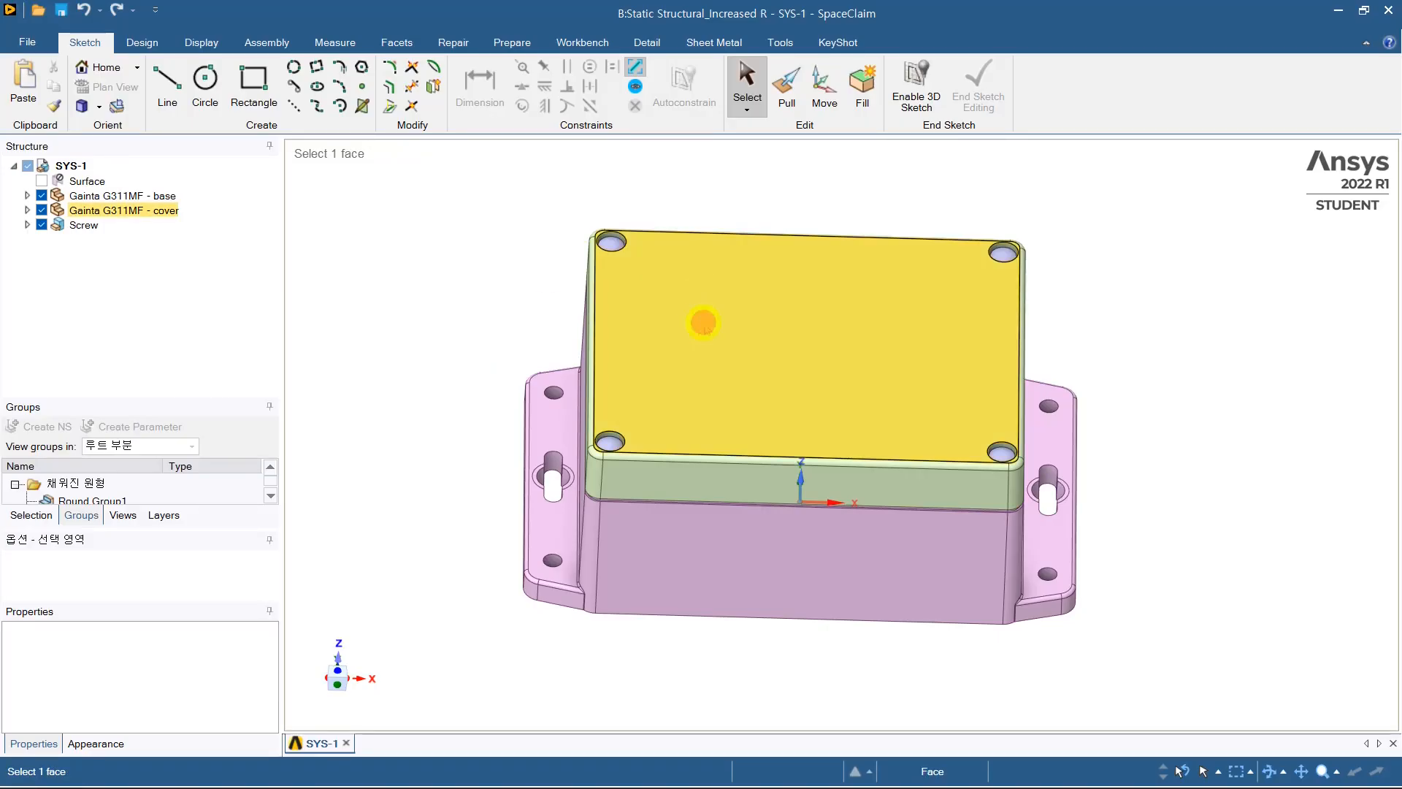
click(703, 322)
right_click(702, 323)
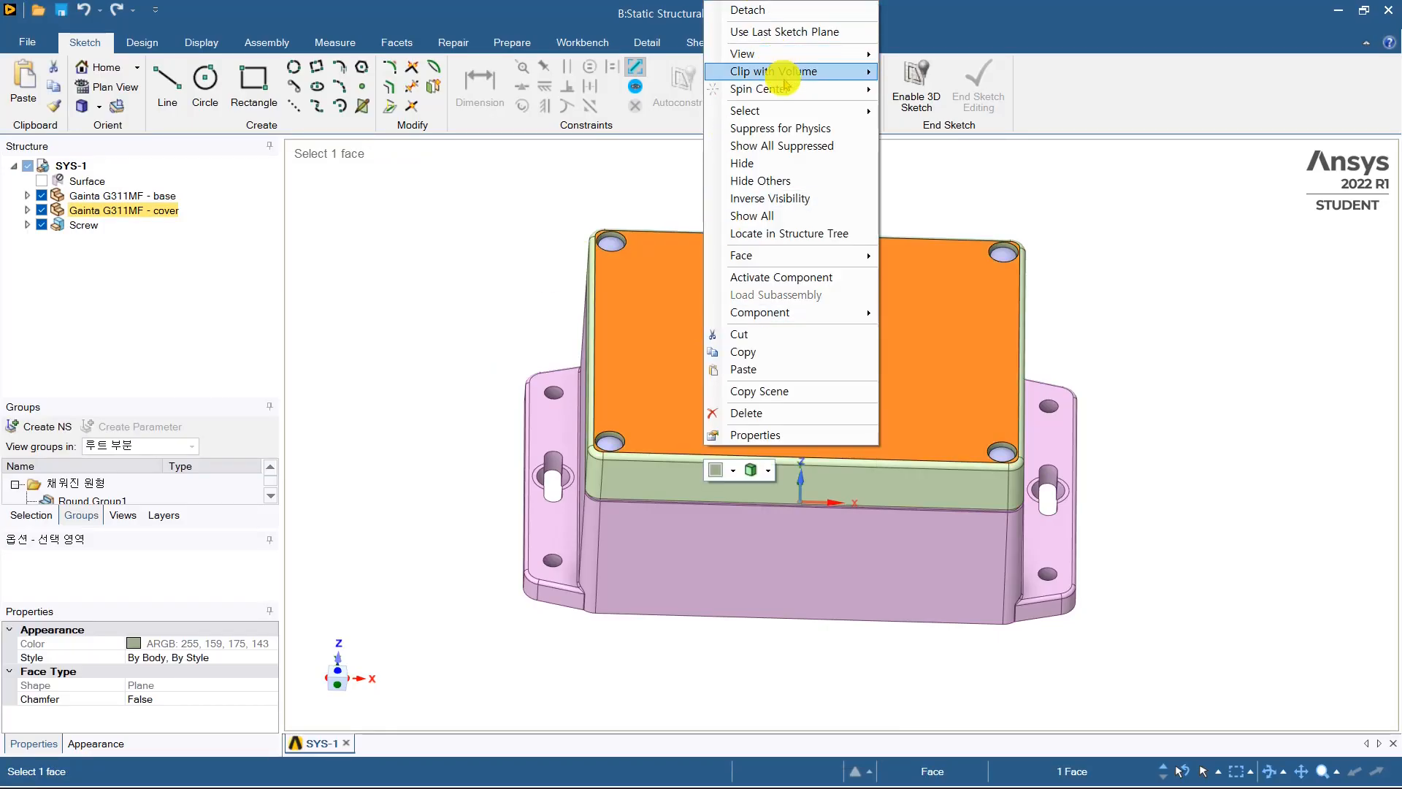
click(803, 180)
click(436, 349)
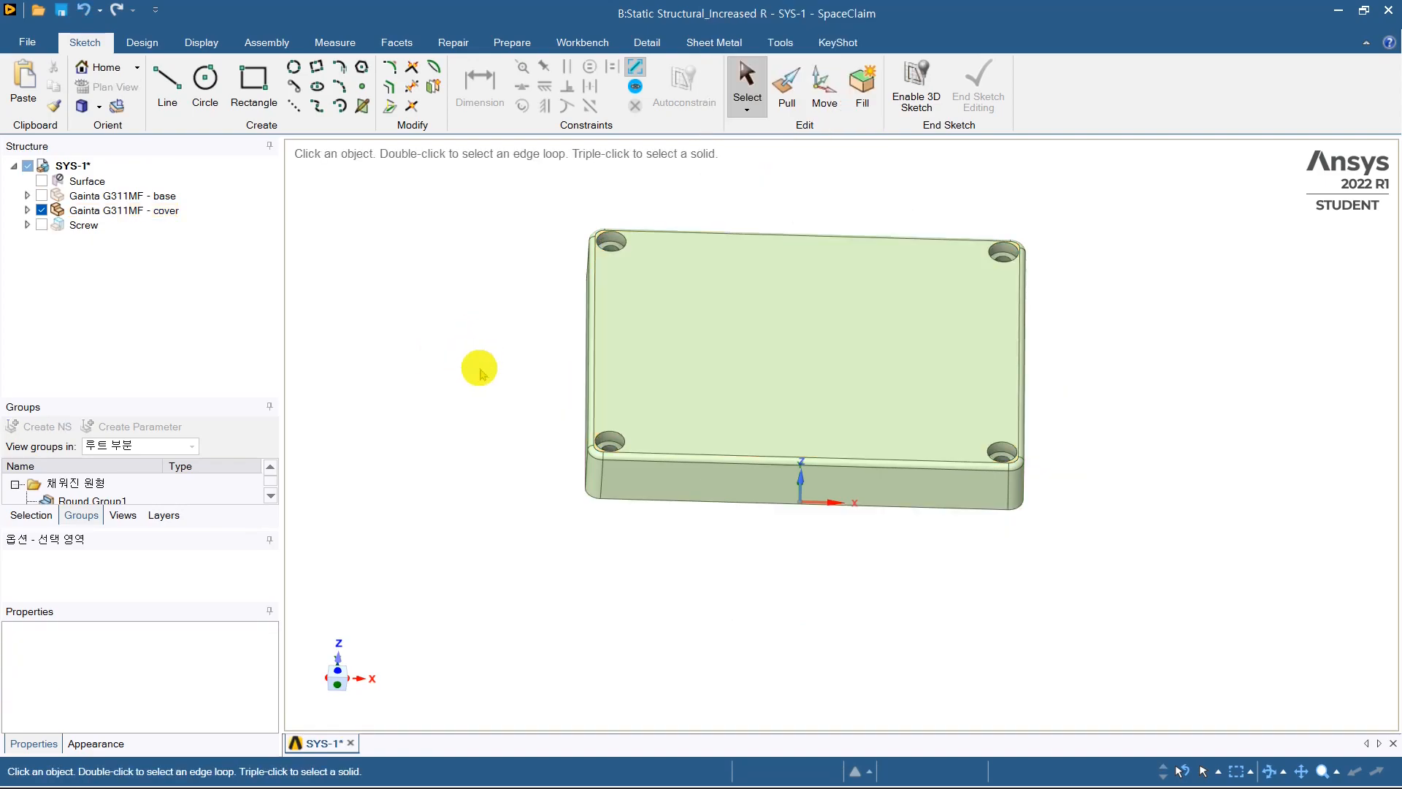
Step: Select the whole chain of rounds along the lid's inner floor edge and set their radius to 1 mm with Pull
middle_drag(626, 523, 685, 432)
scroll(685, 431, up, 5)
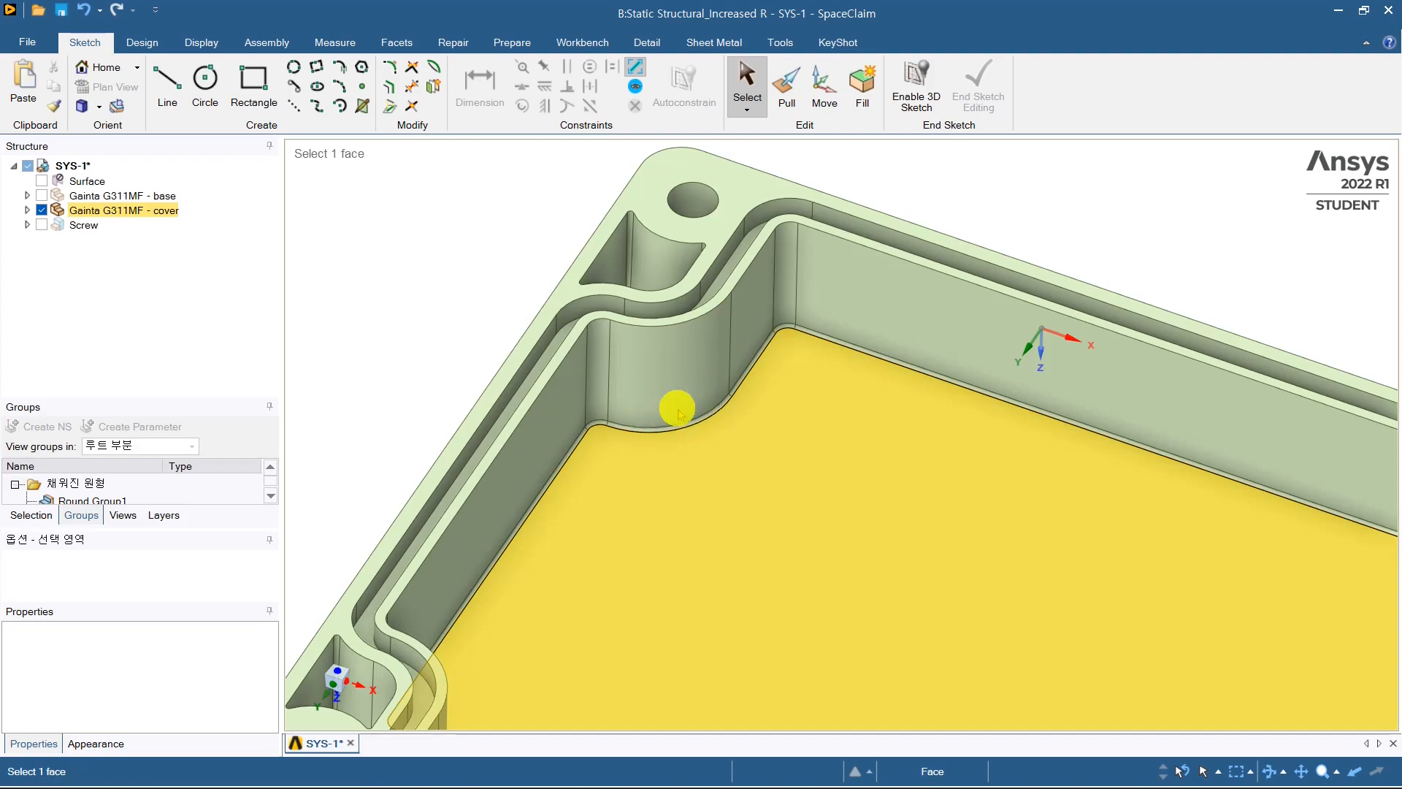
scroll(674, 415, up, 3)
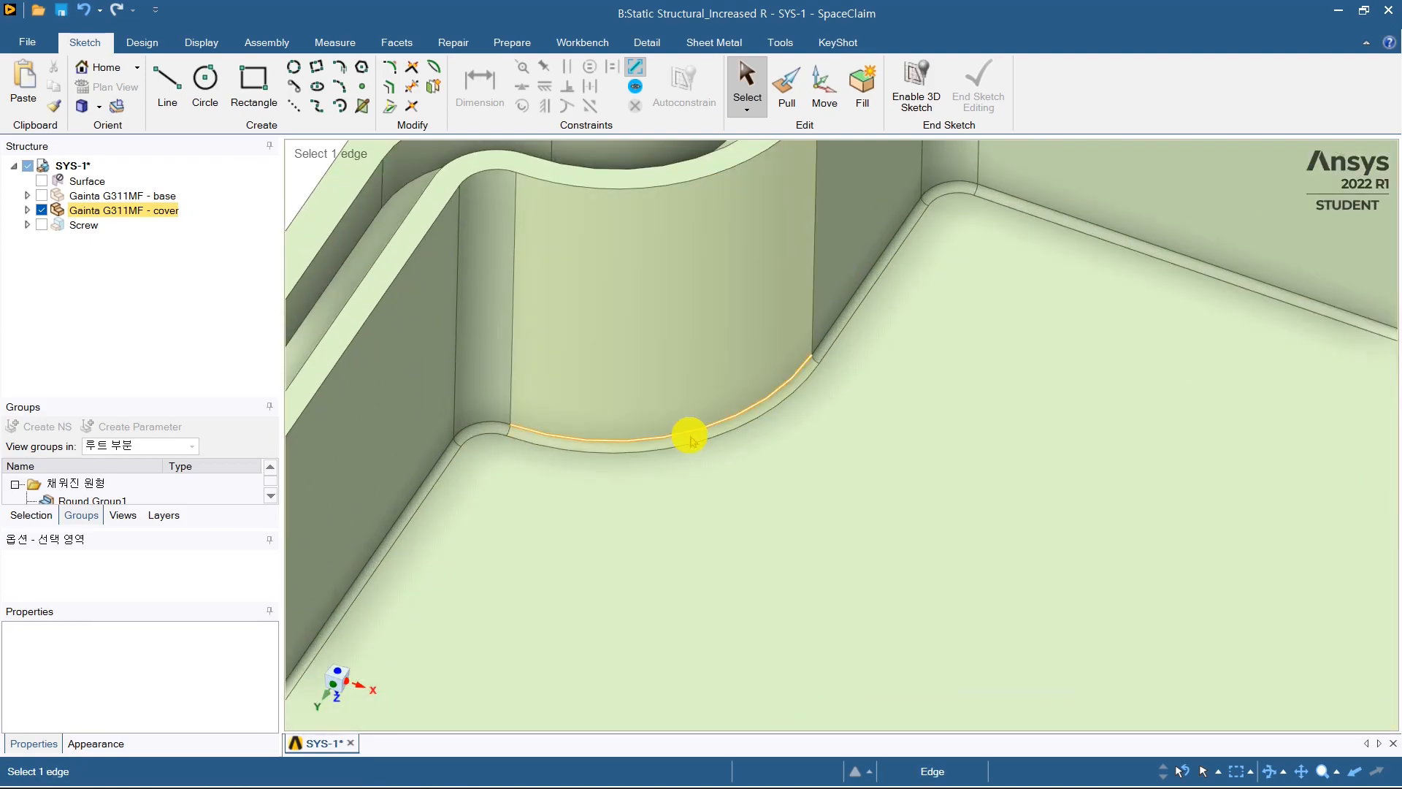
click(691, 440)
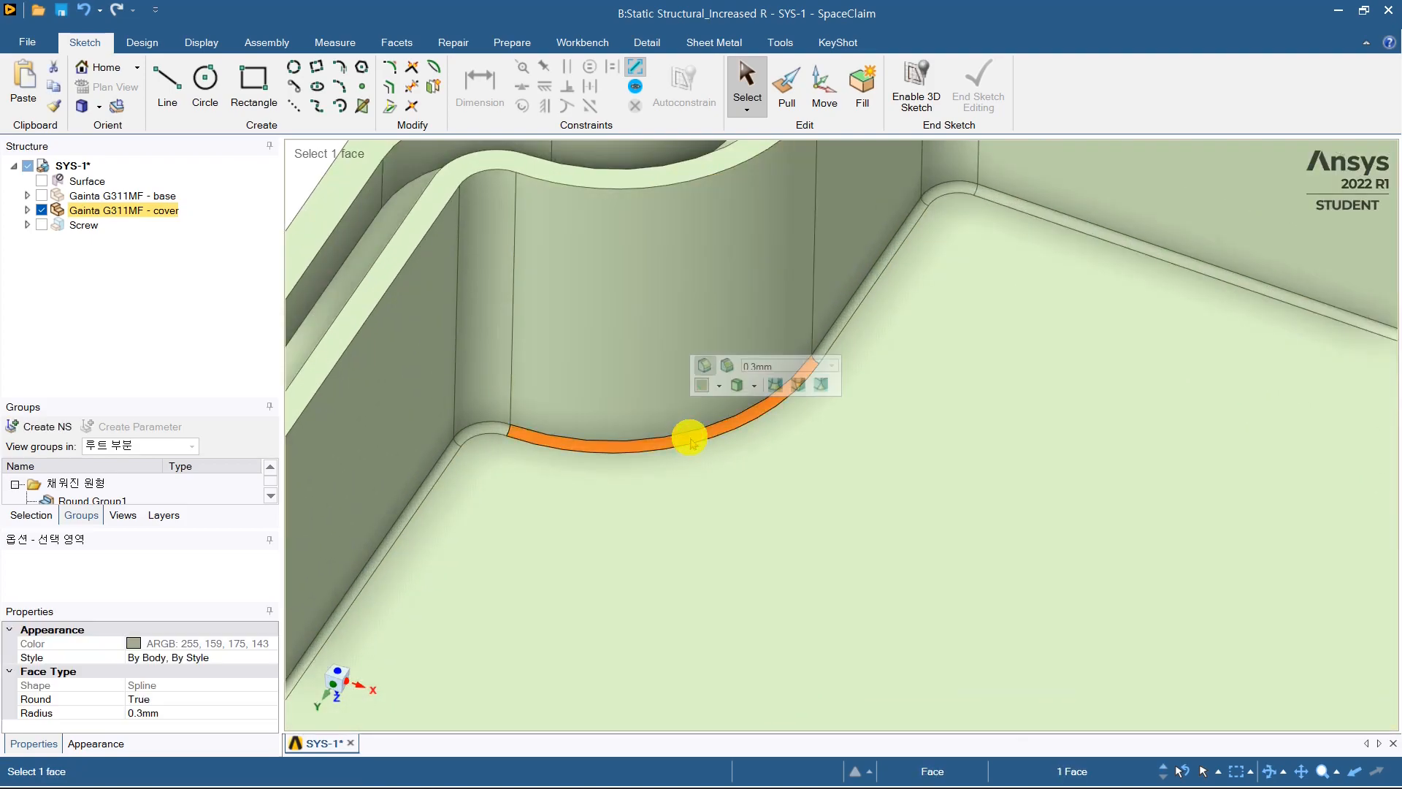
double_click(689, 437)
scroll(689, 437, down, 6)
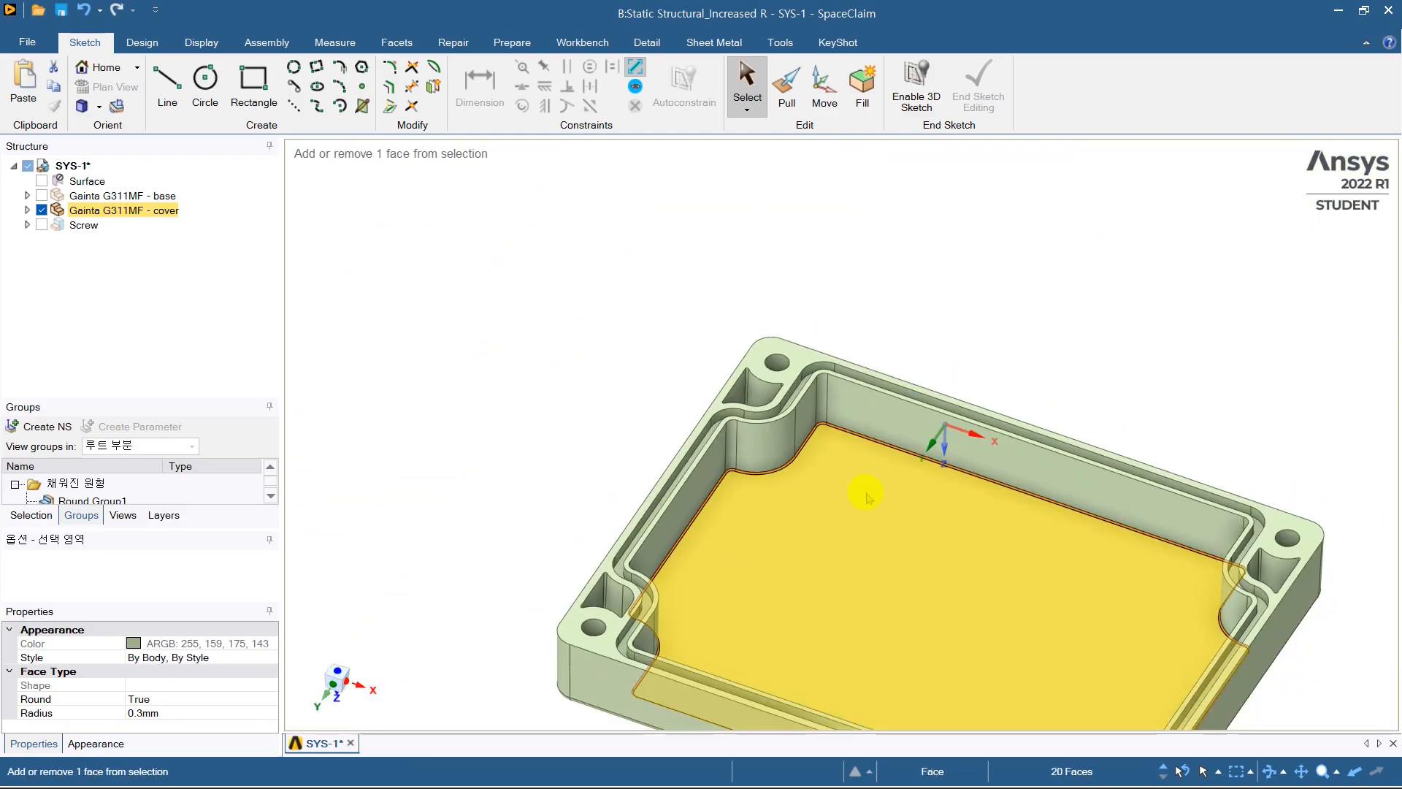
middle_drag(869, 498, 753, 278)
middle_drag(628, 401, 873, 578)
scroll(691, 232, up, 6)
scroll(776, 411, up, 2)
click(786, 86)
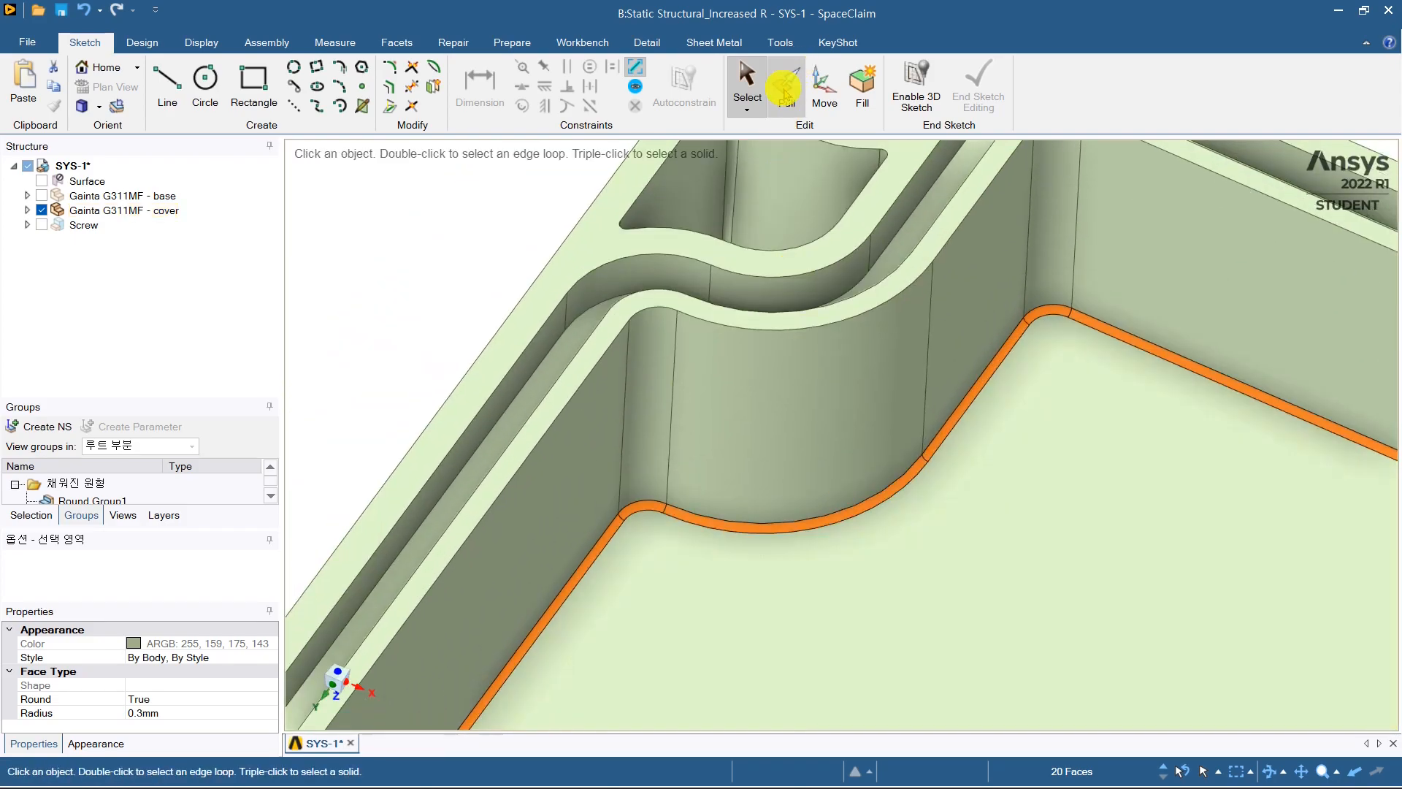
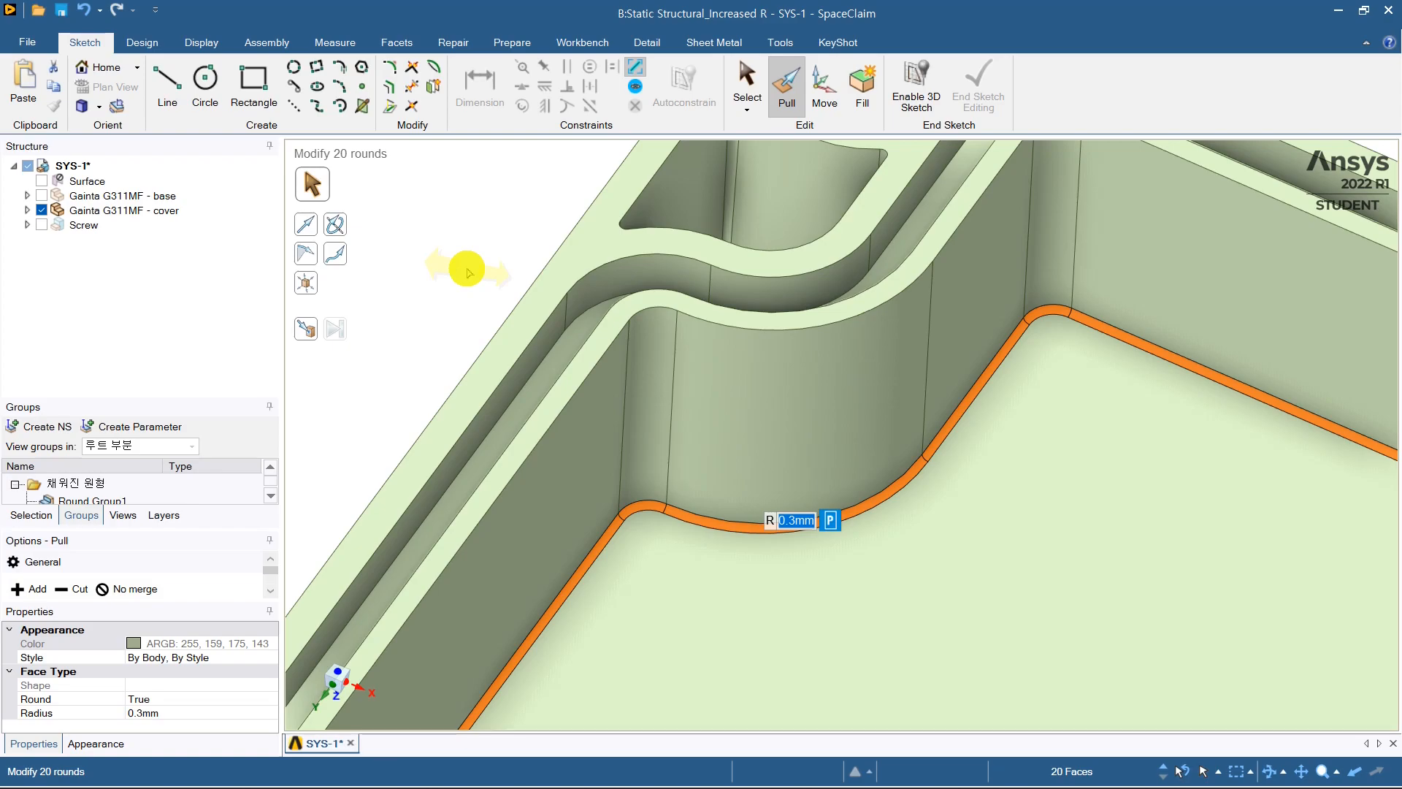
text(1)
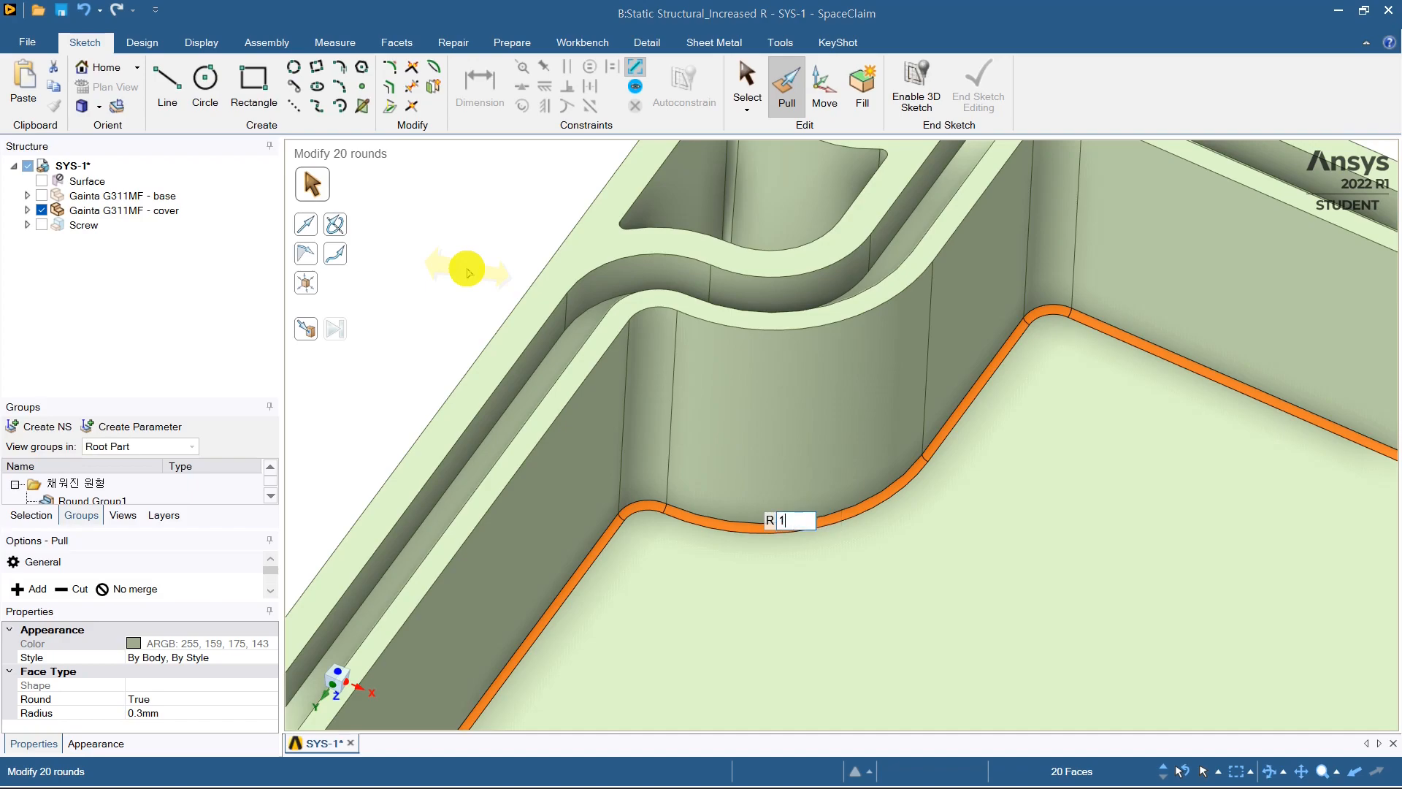
text(1)
key(Return)
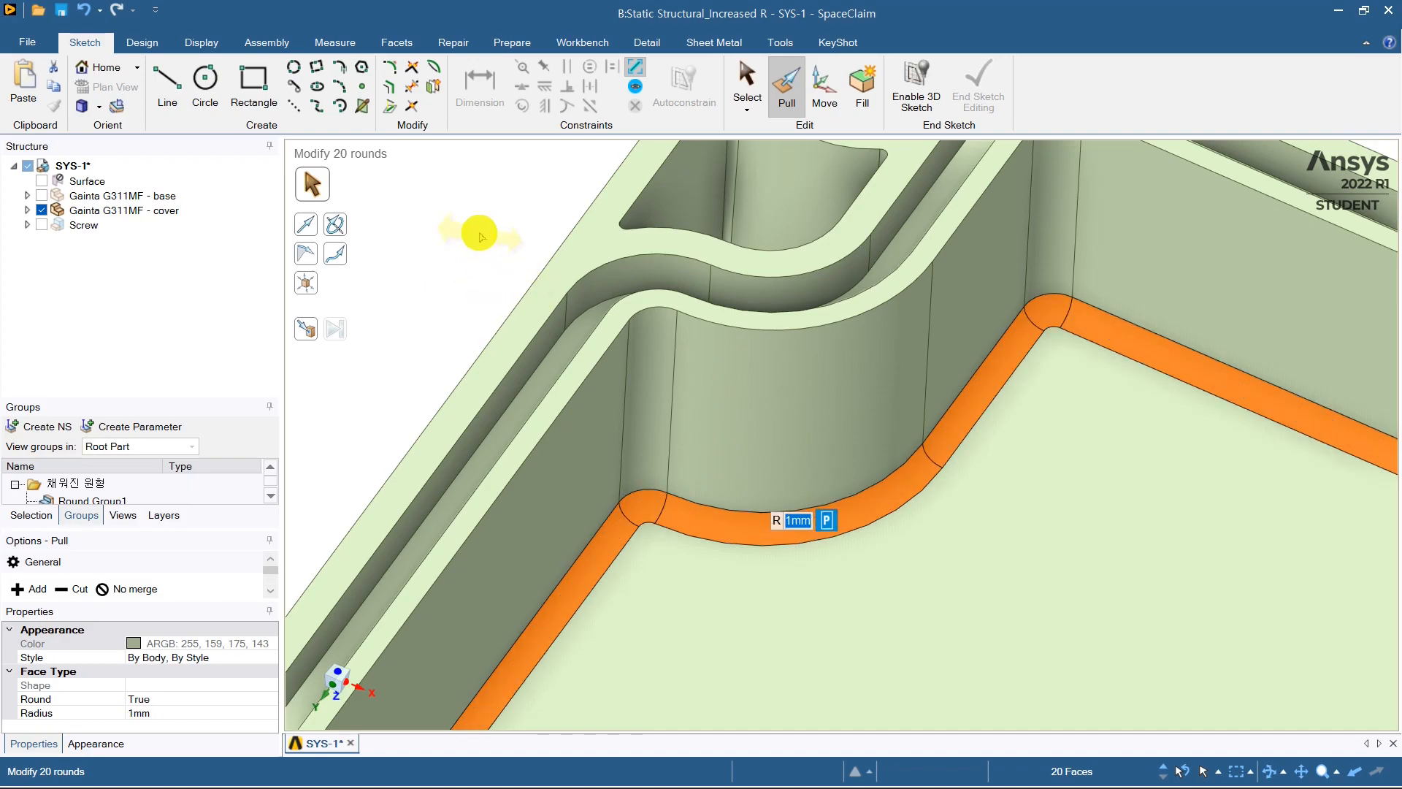
click(746, 81)
middle_drag(801, 475, 726, 516)
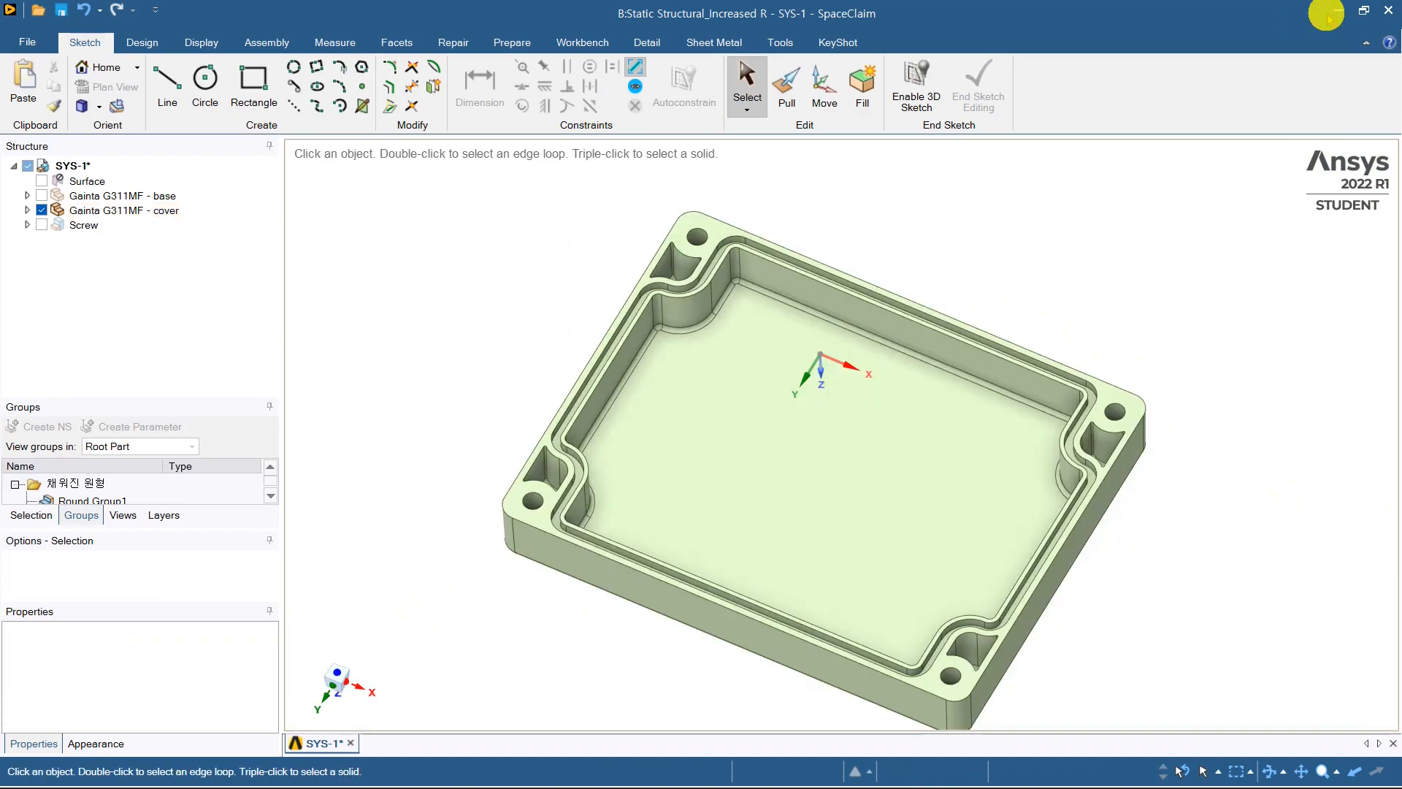
Step: Return to Workbench and open the Model of Static Structural_Increased R in Mechanical with the modified geometry
key(ctrl+s)
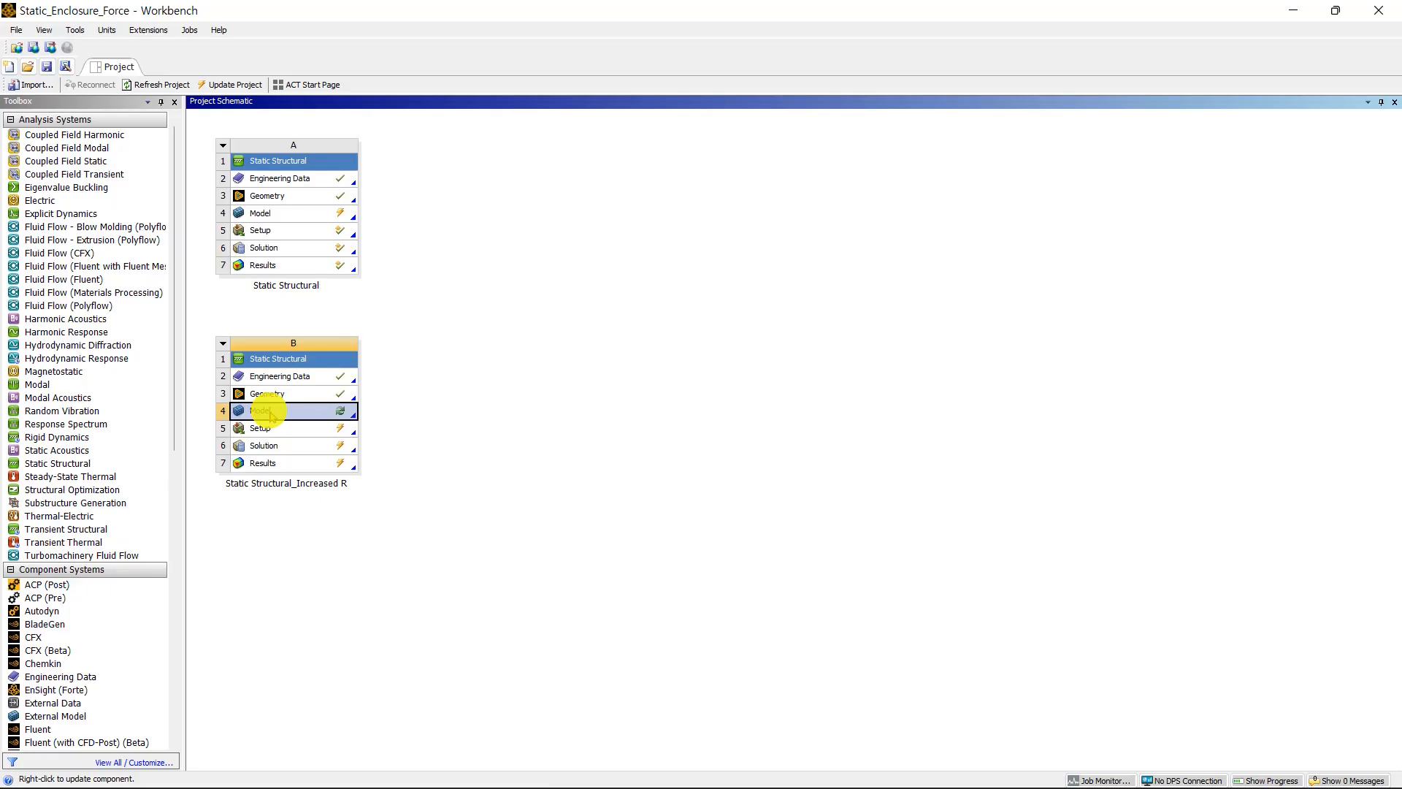
double_click(267, 409)
click(767, 443)
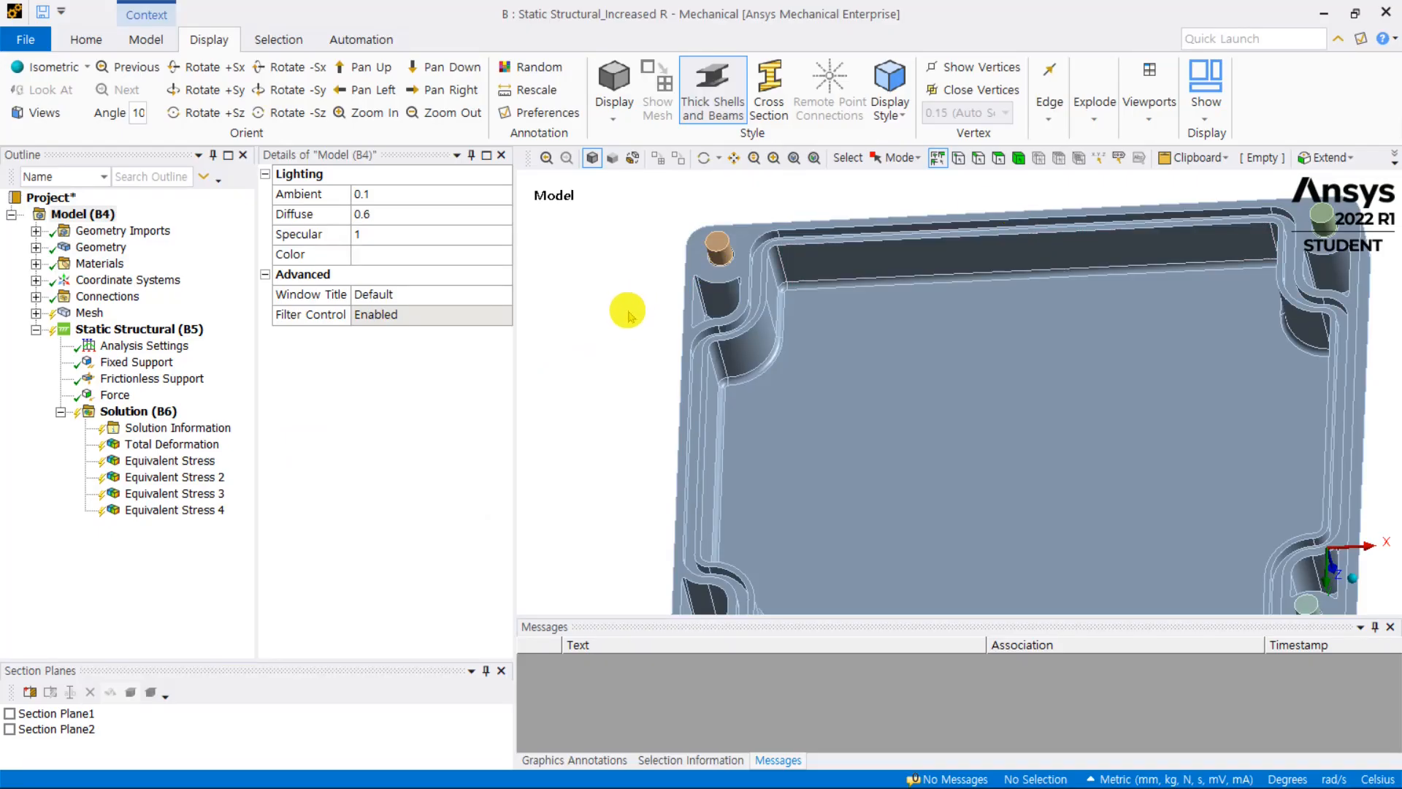
Step: Inspect the enlarged inner corner fillet of the lid in the refreshed model
scroll(712, 343, up, 3)
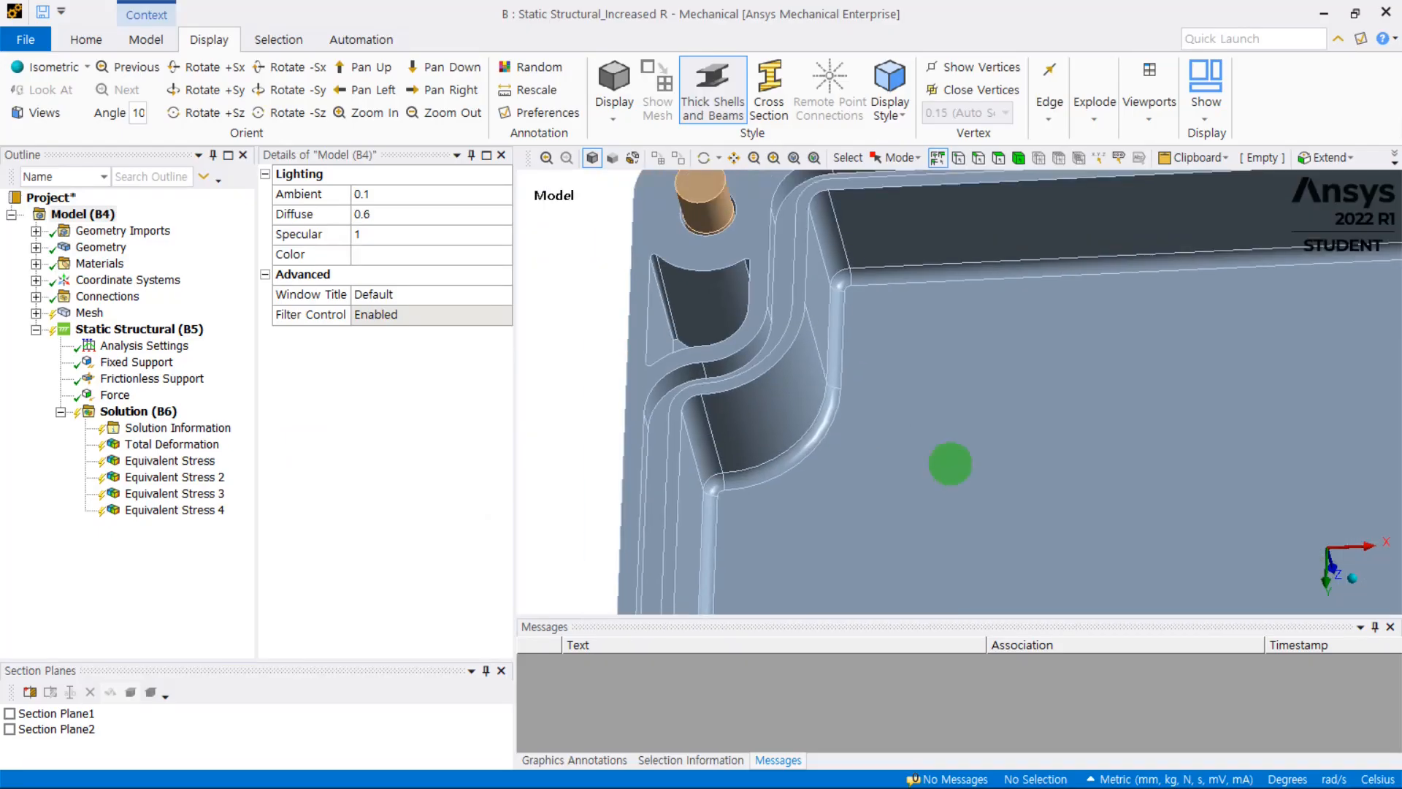
scroll(857, 416, up, 5)
click(998, 158)
click(887, 398)
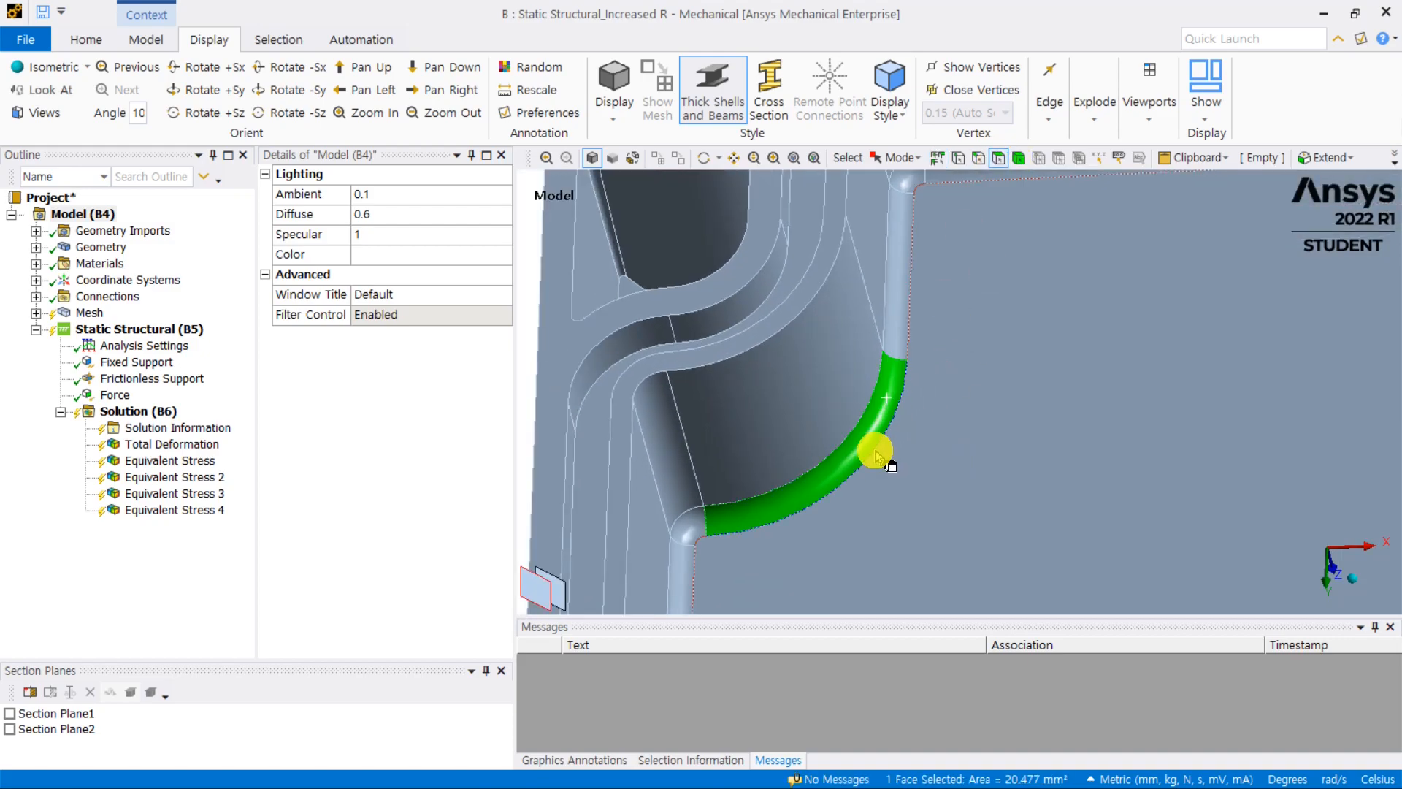
middle_drag(839, 448, 782, 508)
middle_drag(557, 266, 694, 363)
click(694, 363)
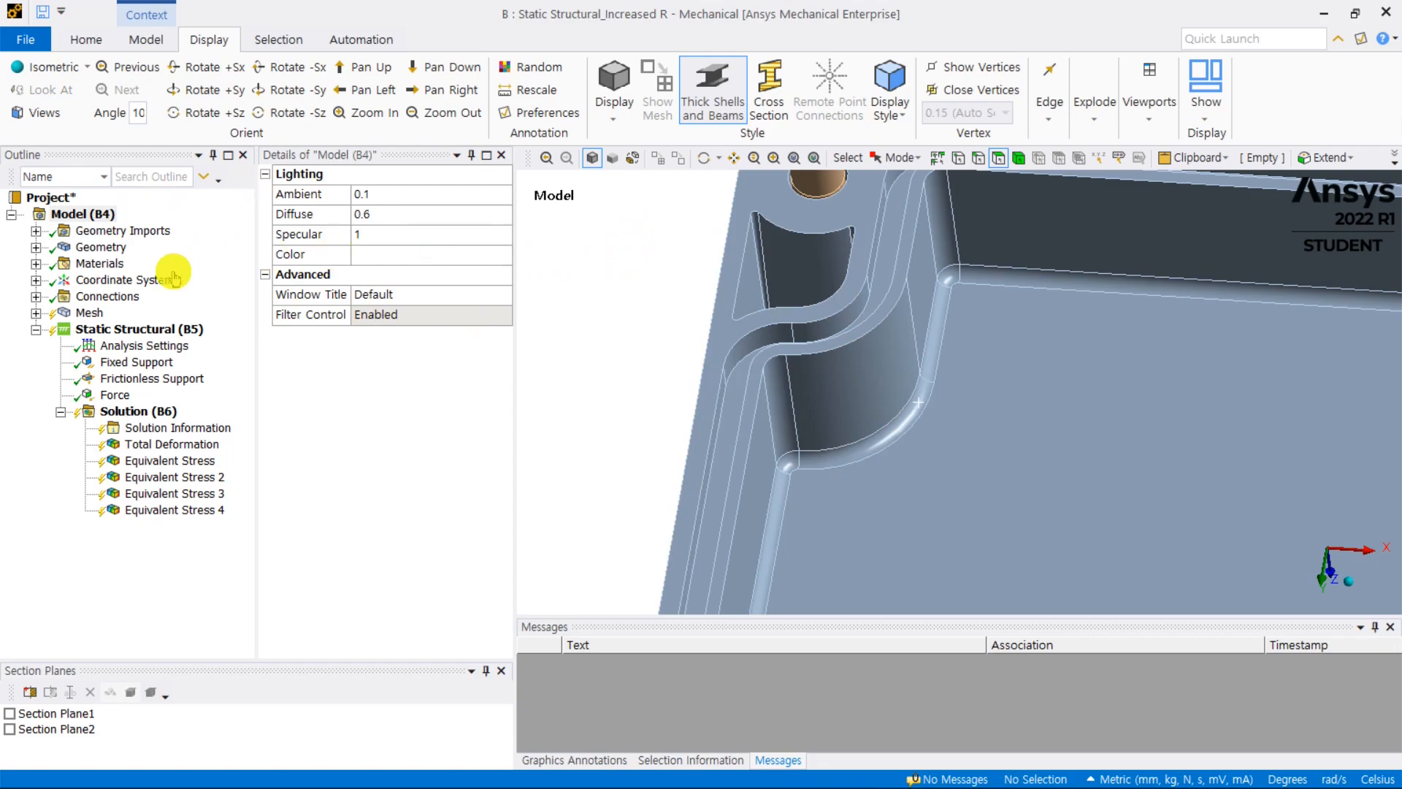
Step: Delete the automatically generated contacts from Contact Region to Contact Region 5 under Connections
click(110, 296)
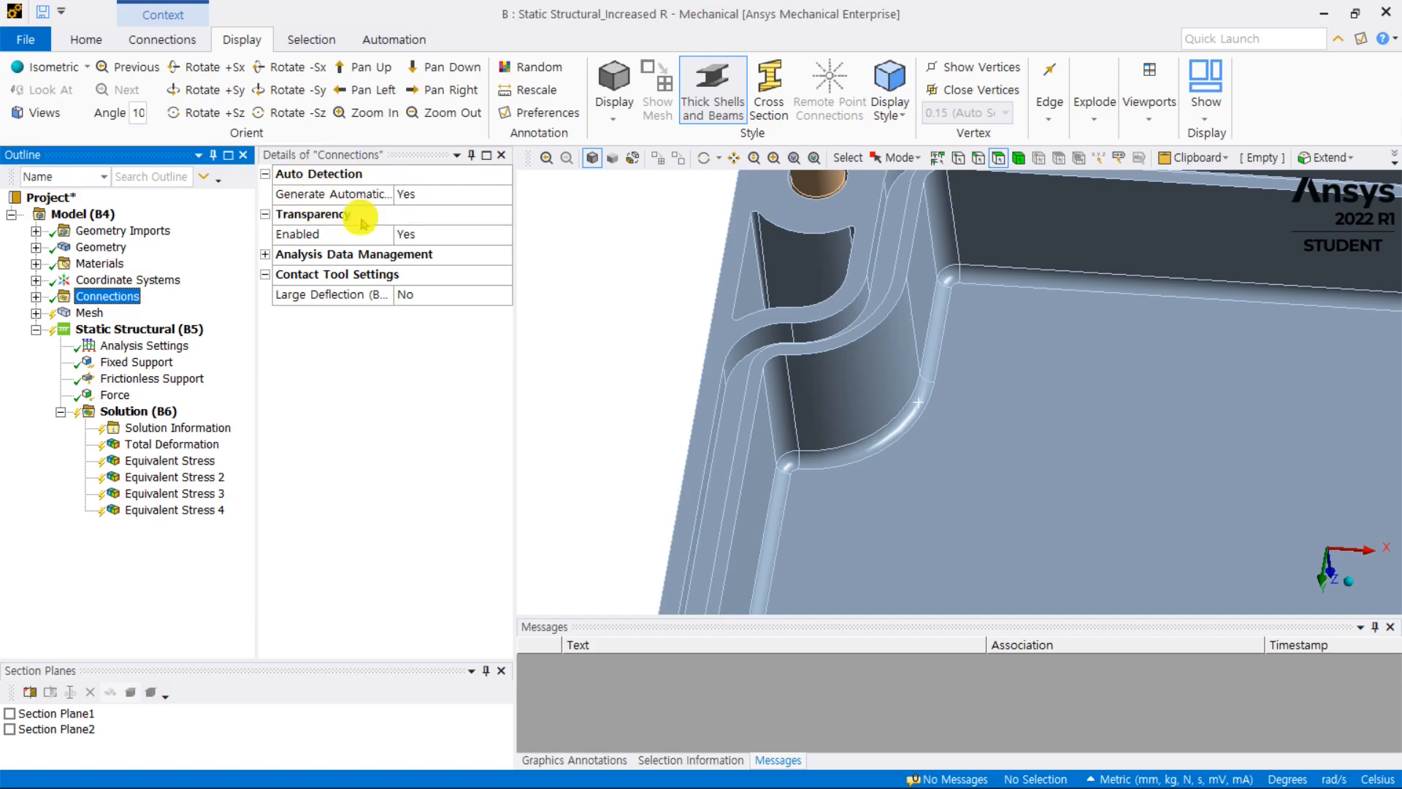
click(35, 297)
click(61, 313)
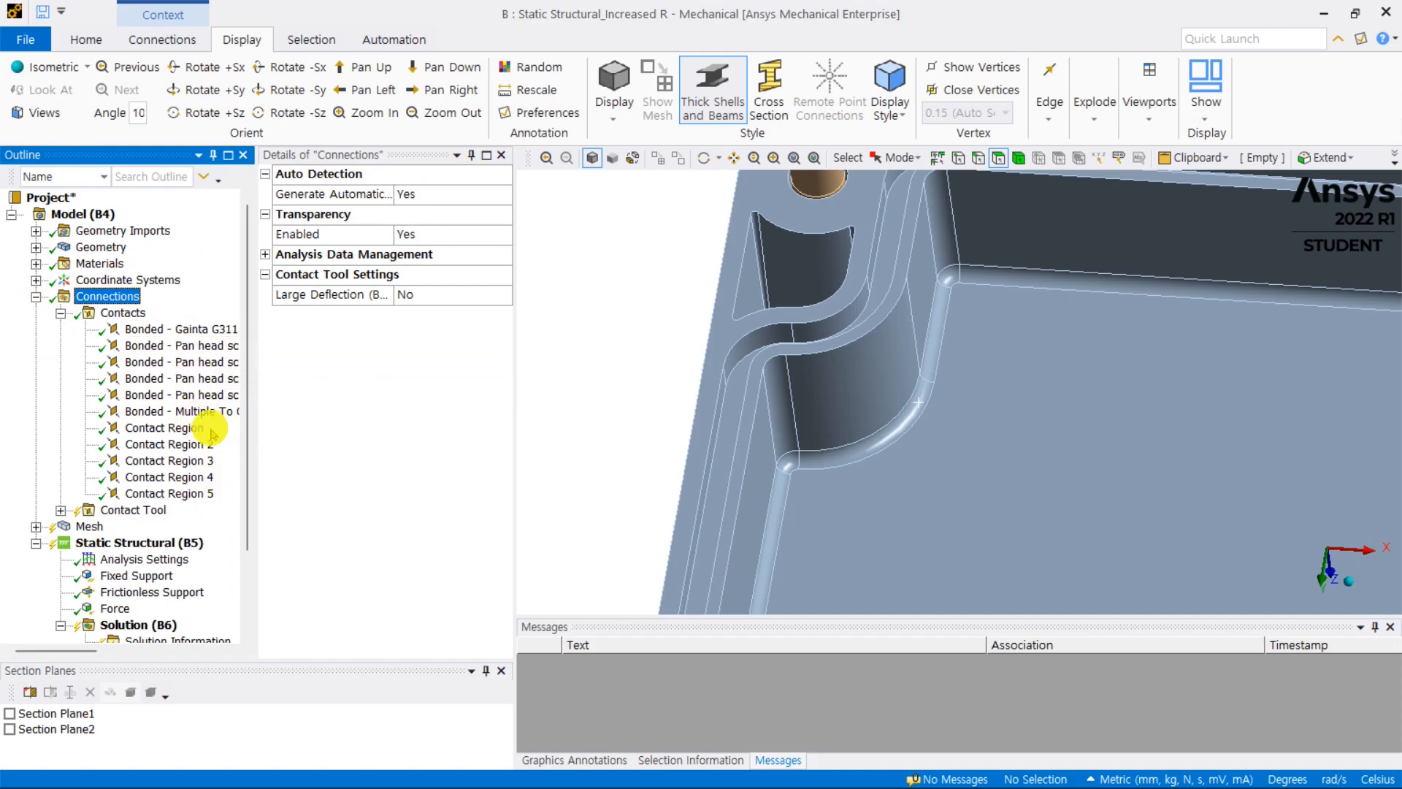
click(183, 428)
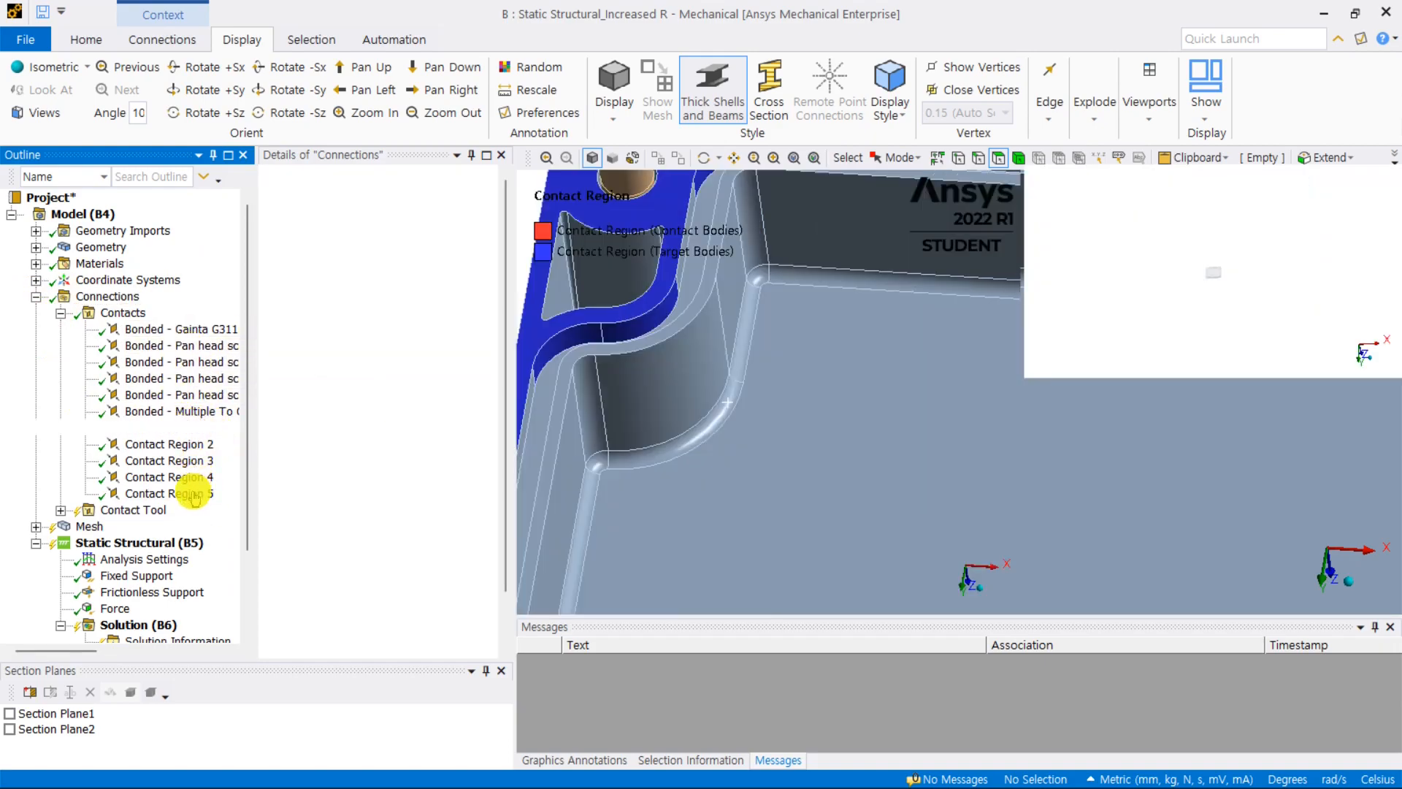
shift+click(191, 494)
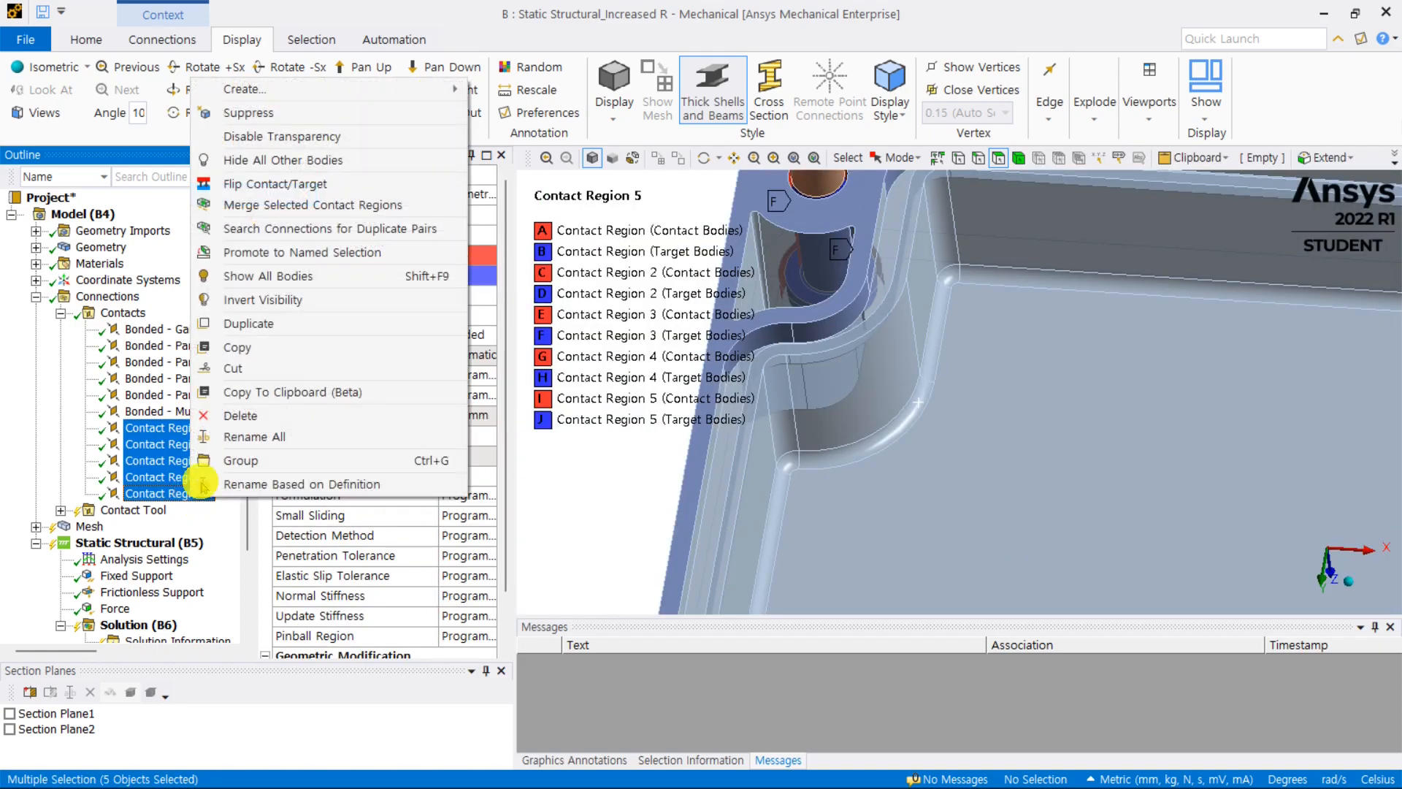
click(243, 415)
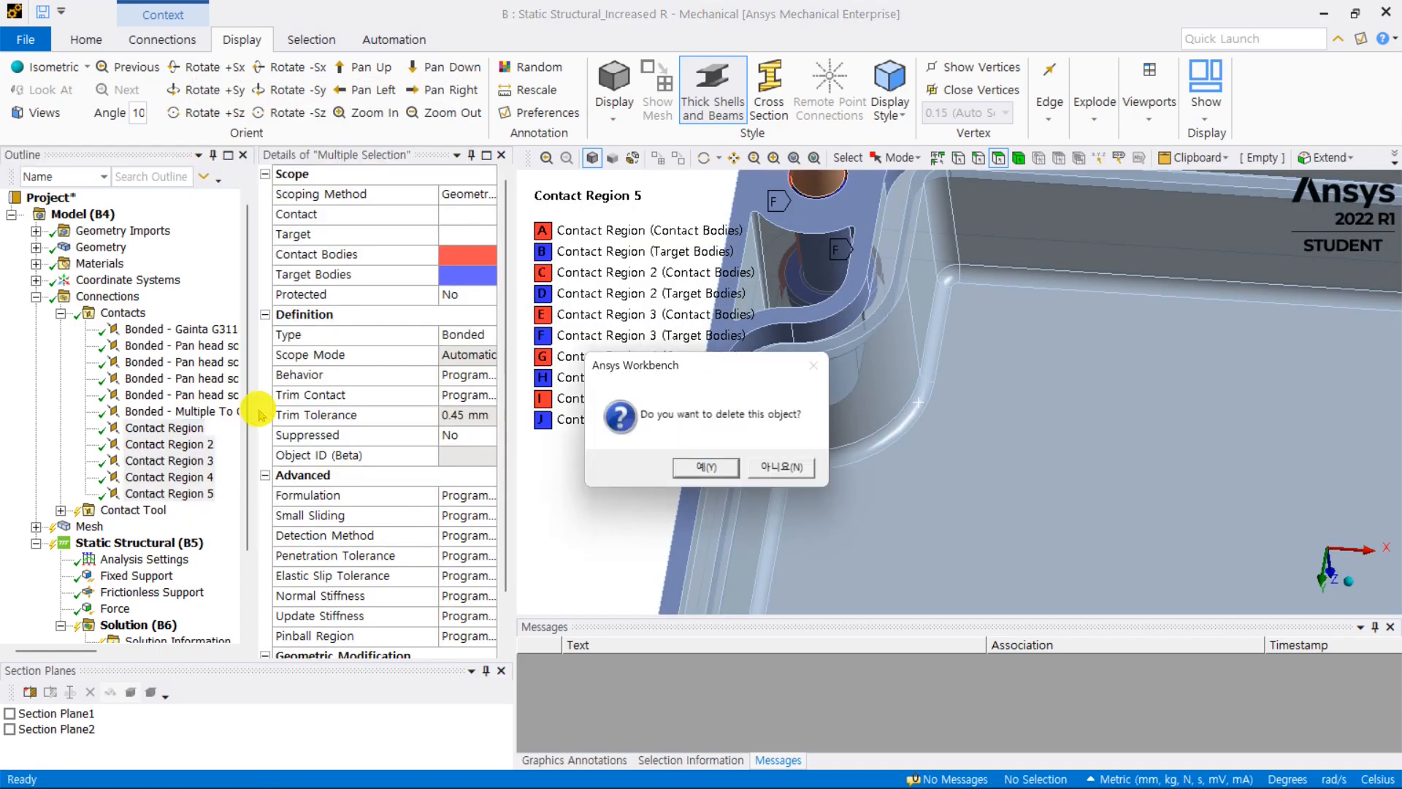
click(706, 468)
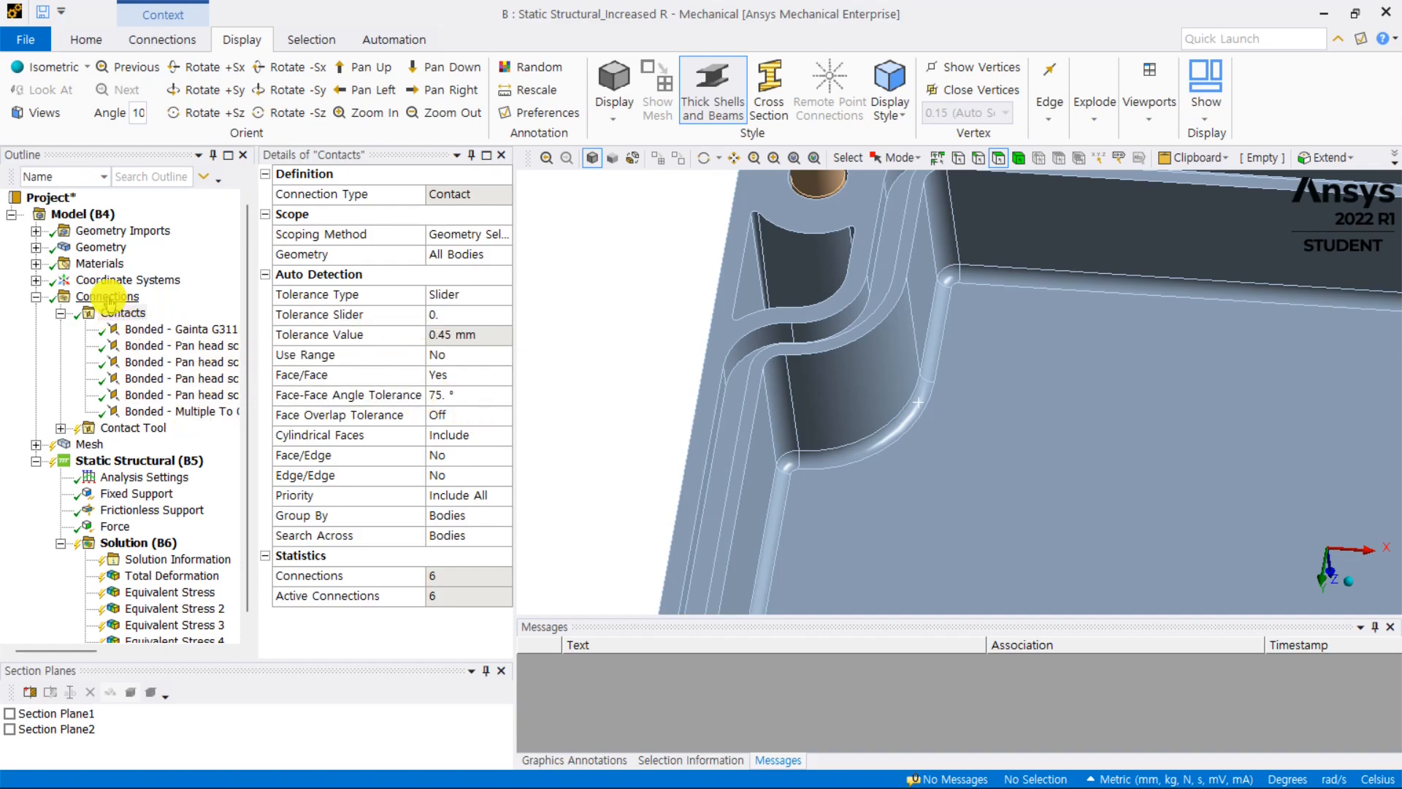
Step: Disable automatic connection generation on refresh for Connections by setting it to No
click(139, 297)
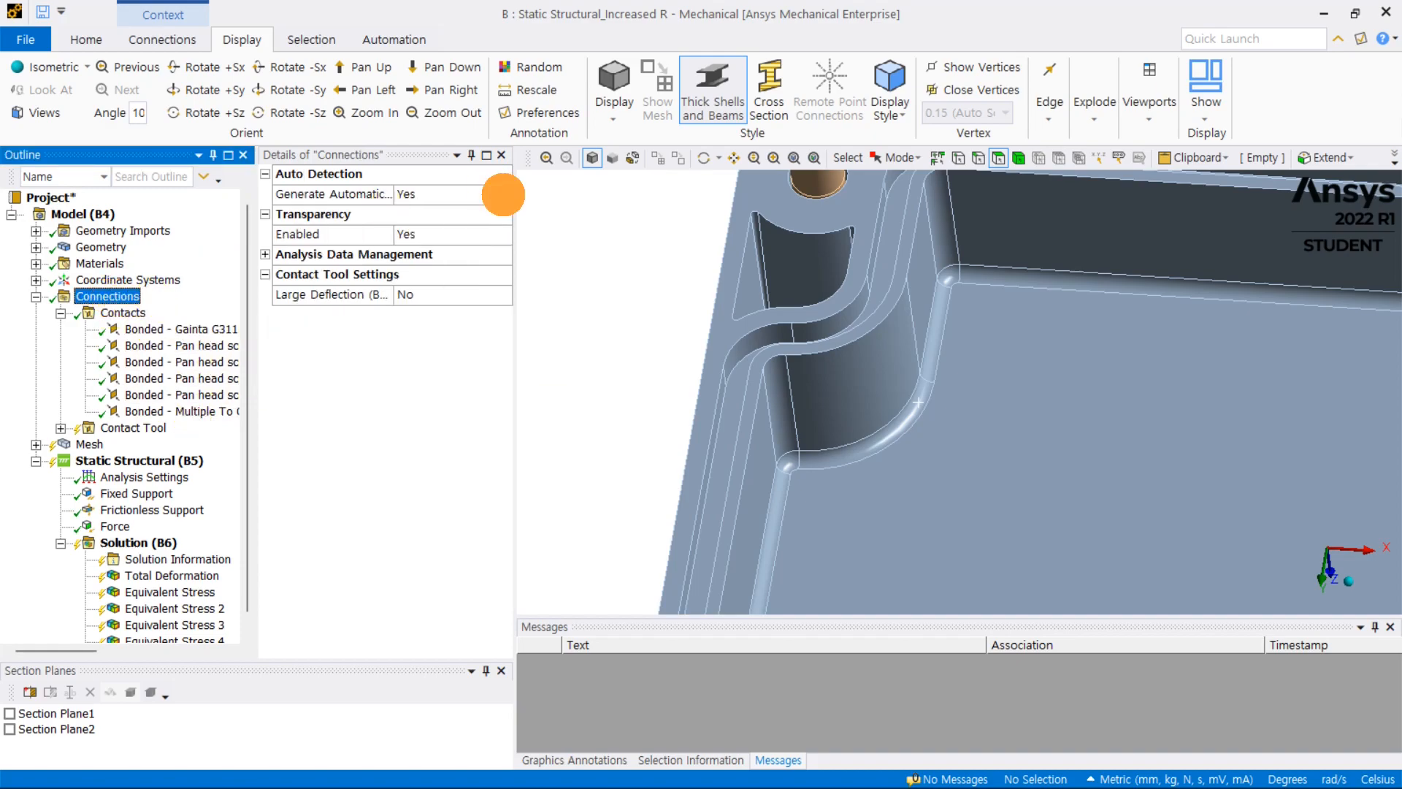
click(504, 195)
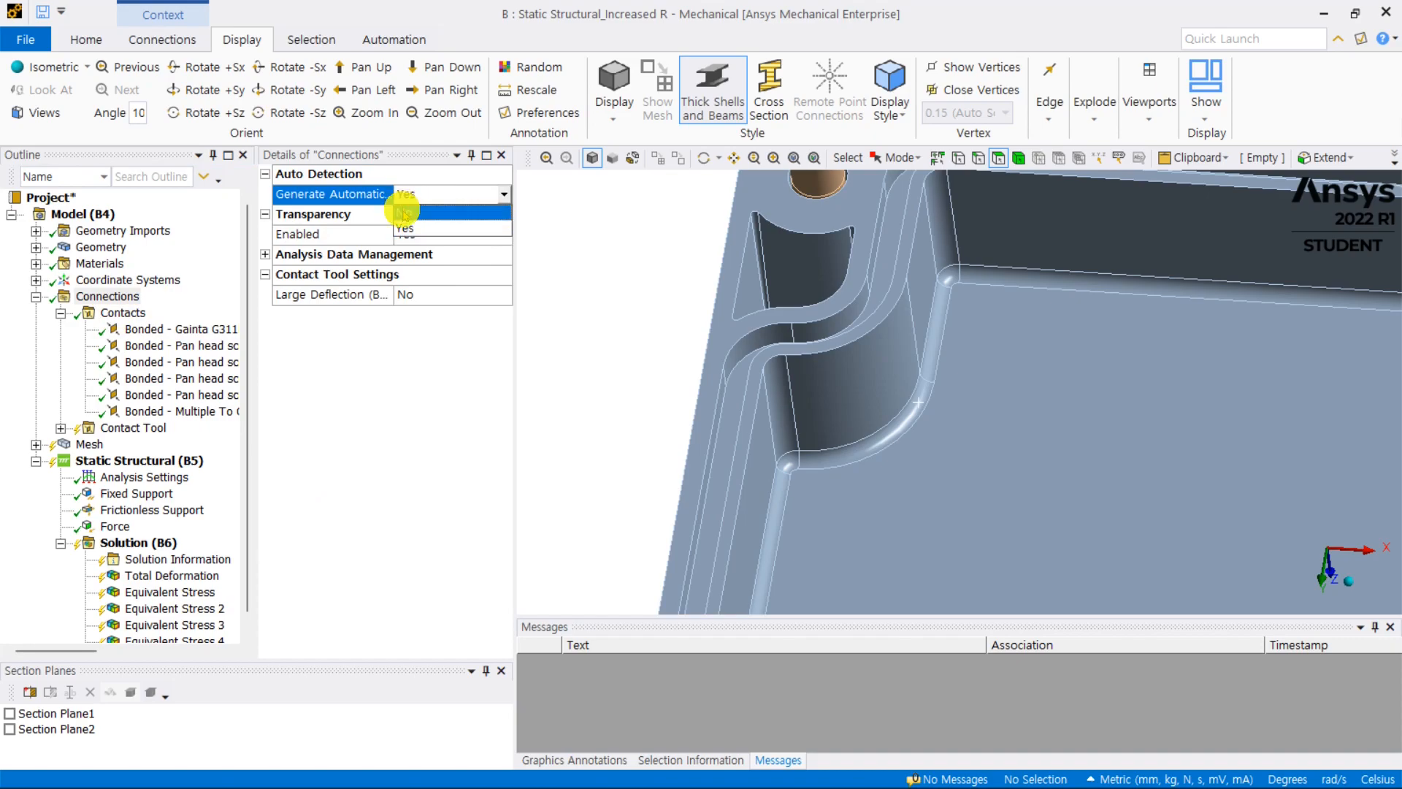
click(412, 213)
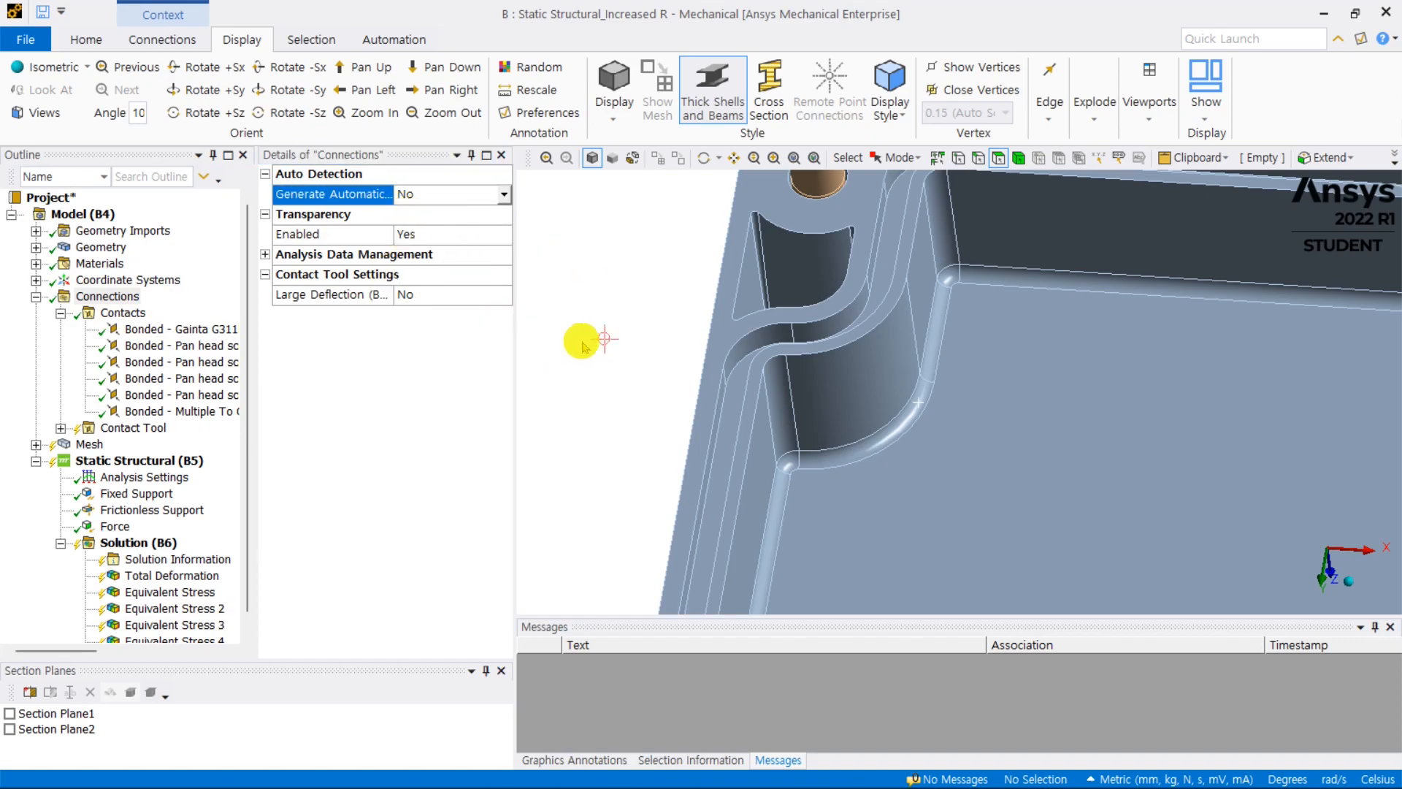
Step: Generate the mesh for the increased-radius model with its existing sizing controls
scroll(579, 338, down, 3)
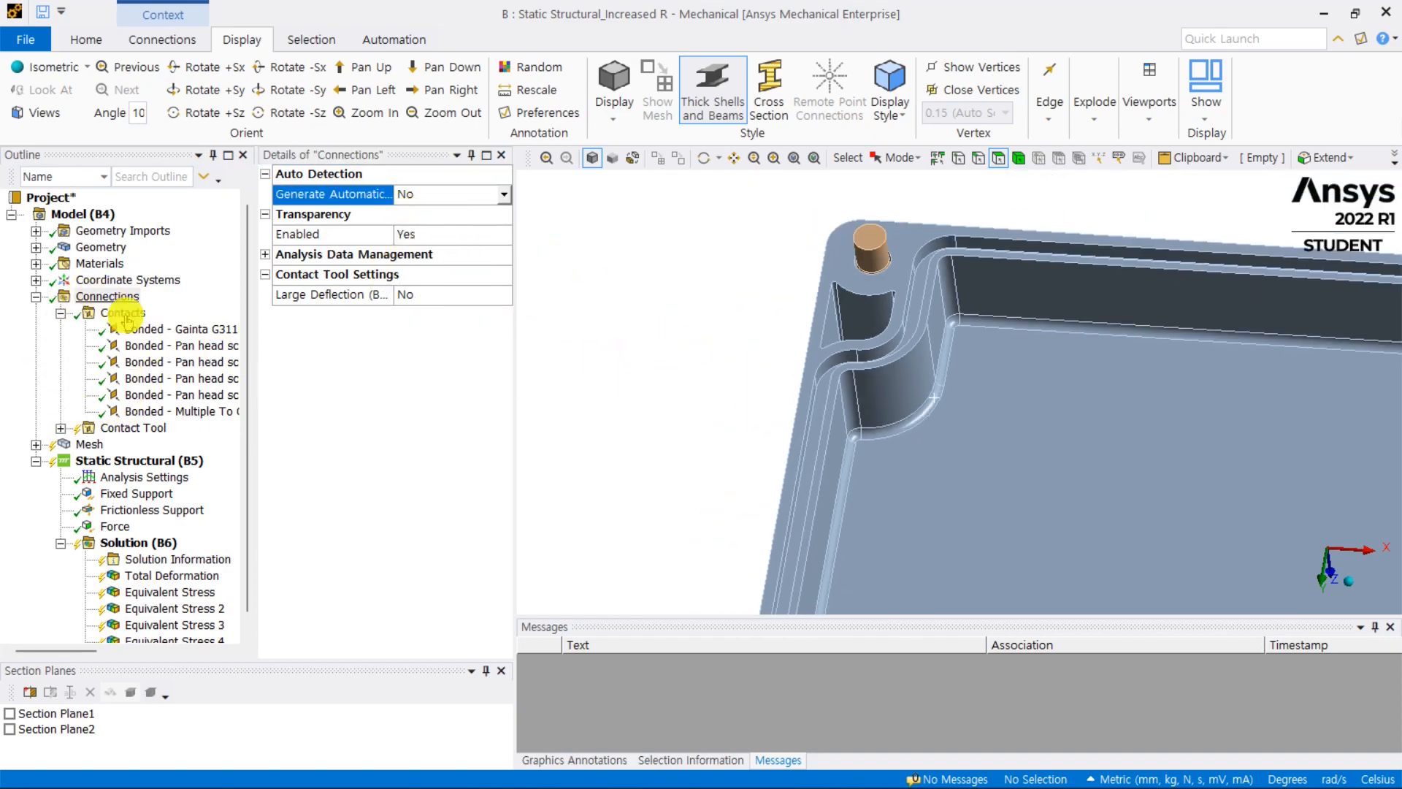
click(35, 444)
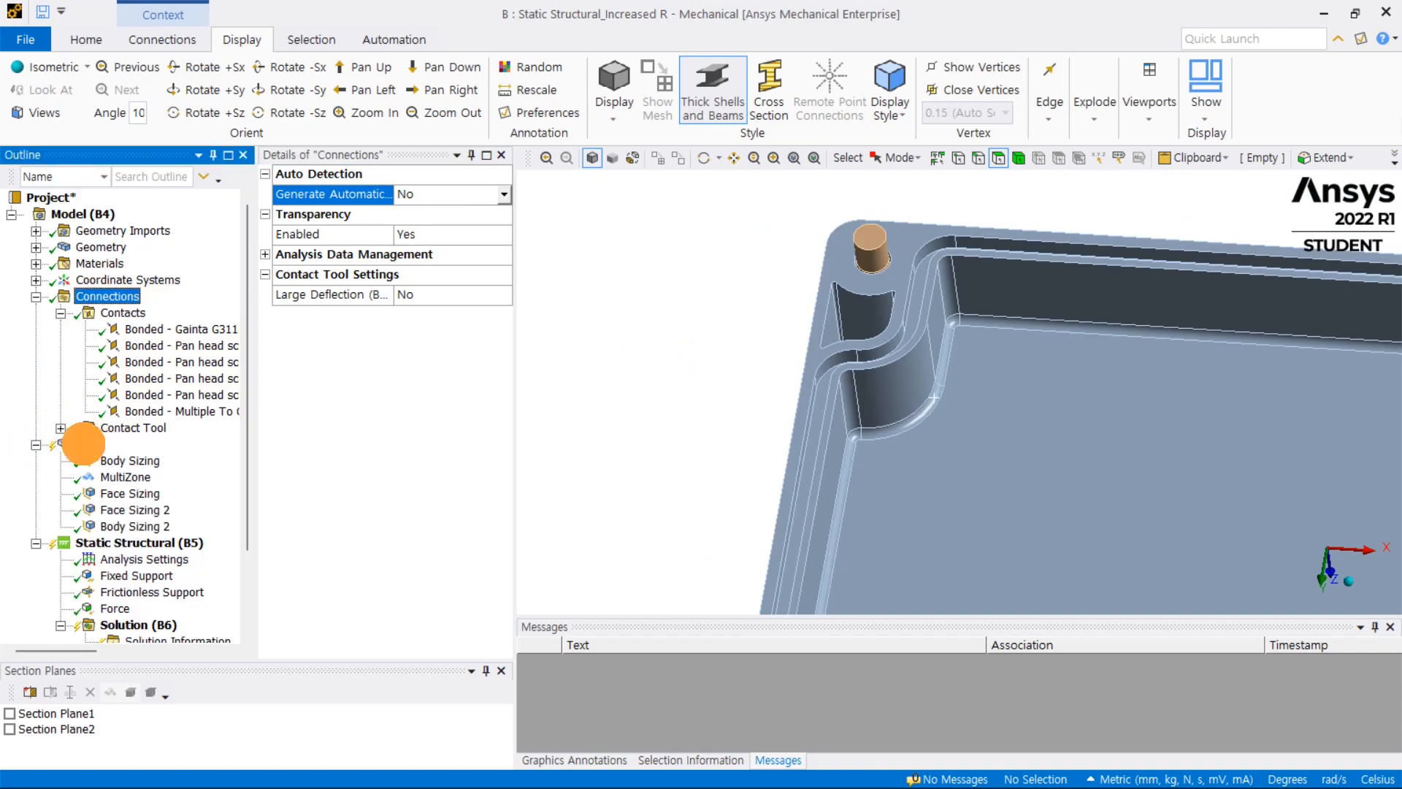
click(84, 445)
right_click(84, 445)
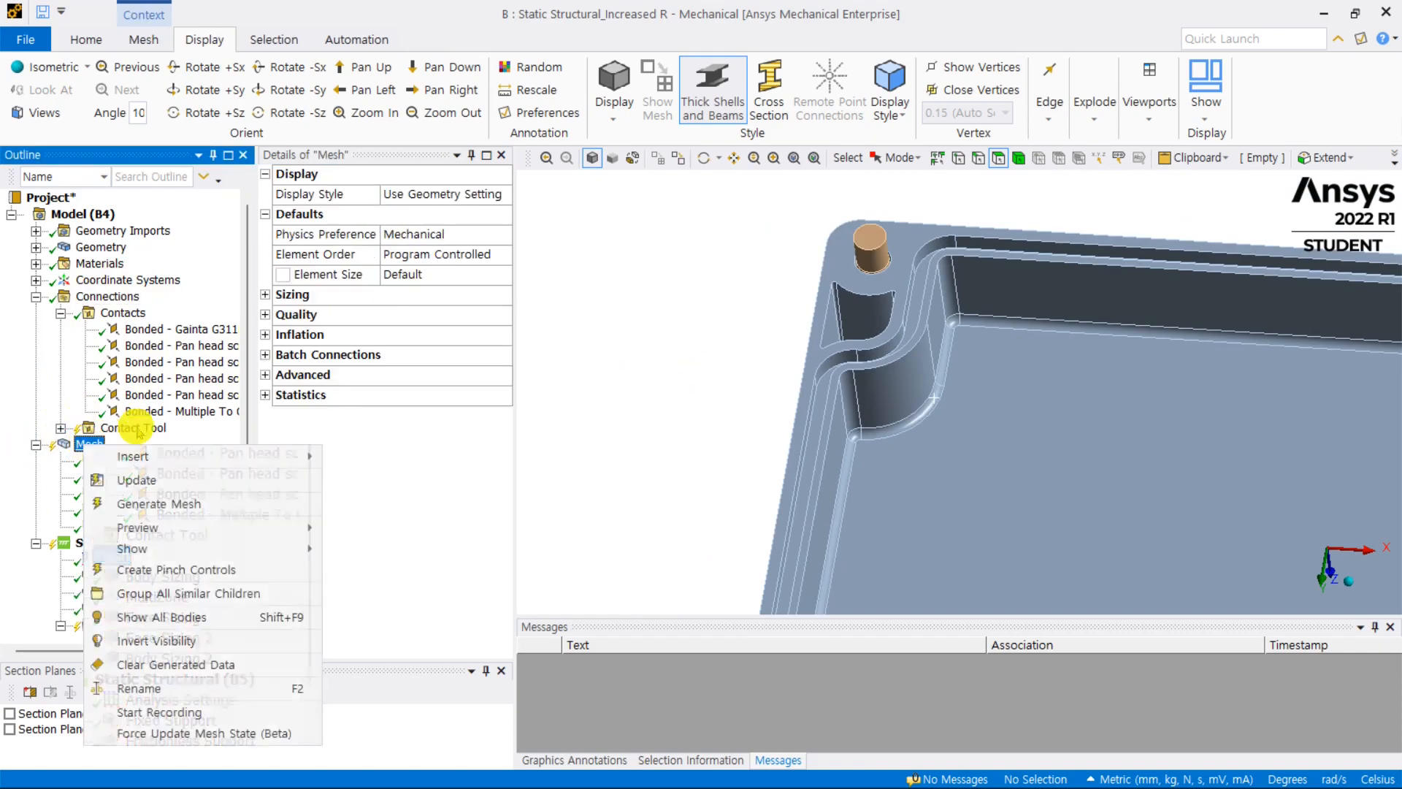
click(208, 497)
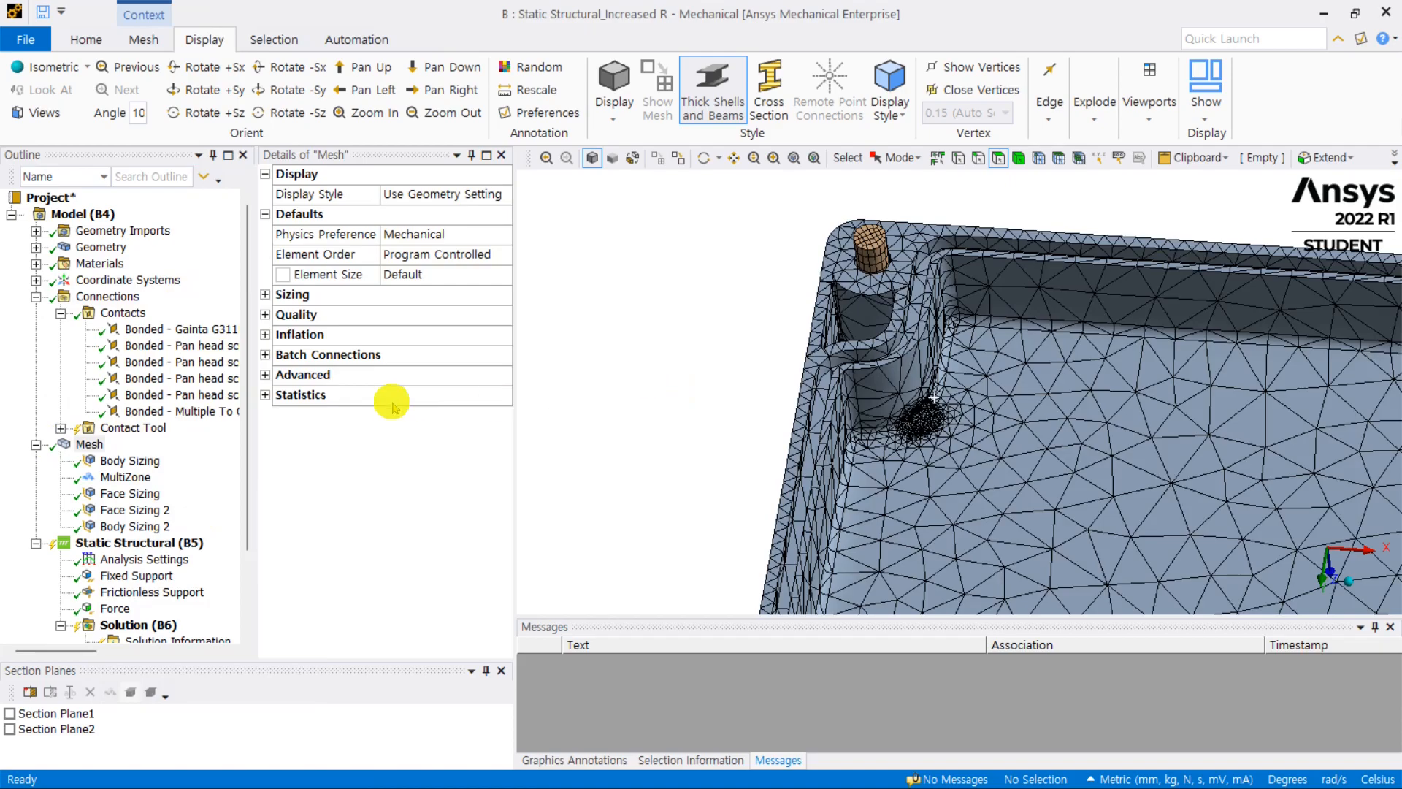
Step: Check the mesh's node and element statistics and examine the refined mesh at the lid's inner corner fillet
click(265, 394)
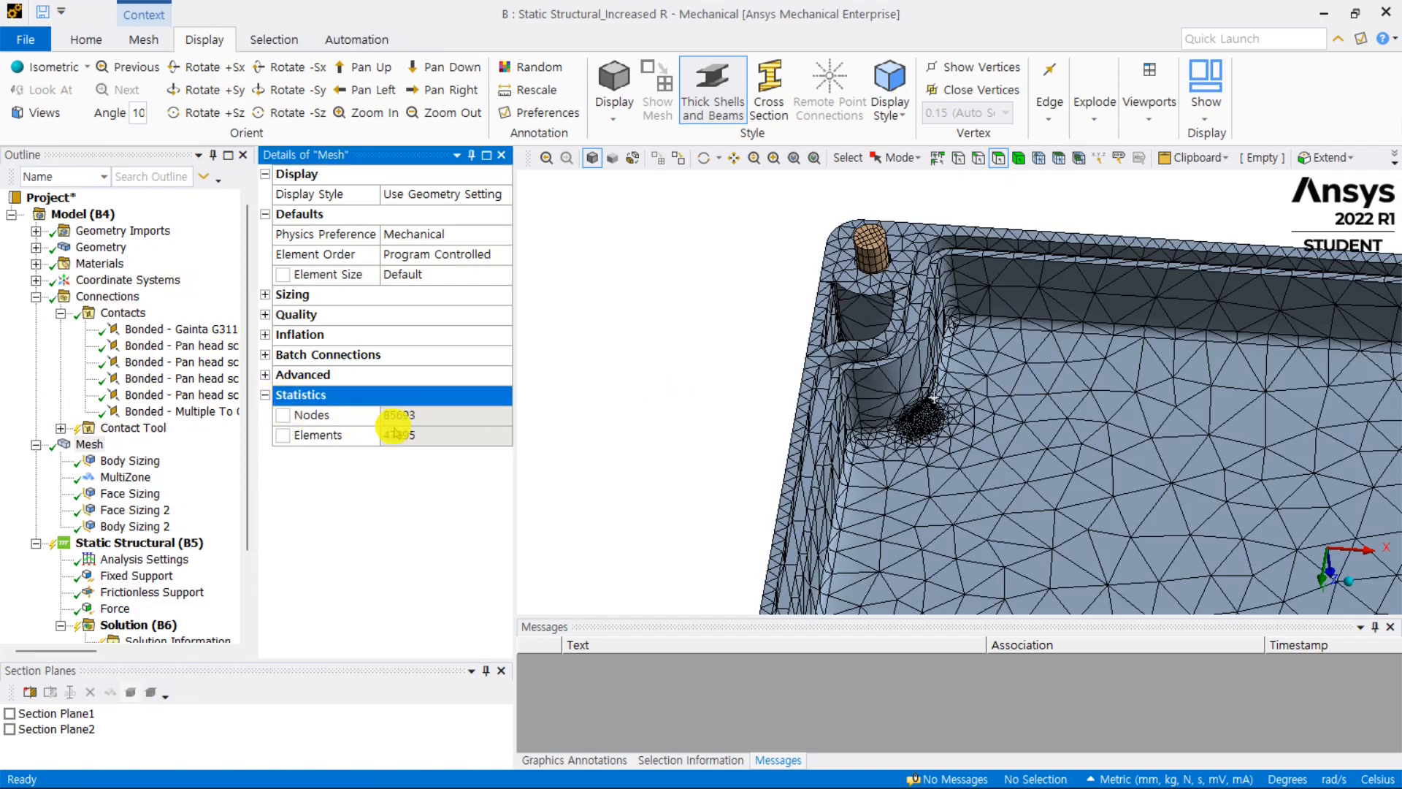
right_drag(951, 375, 879, 449)
middle_drag(961, 414, 1037, 398)
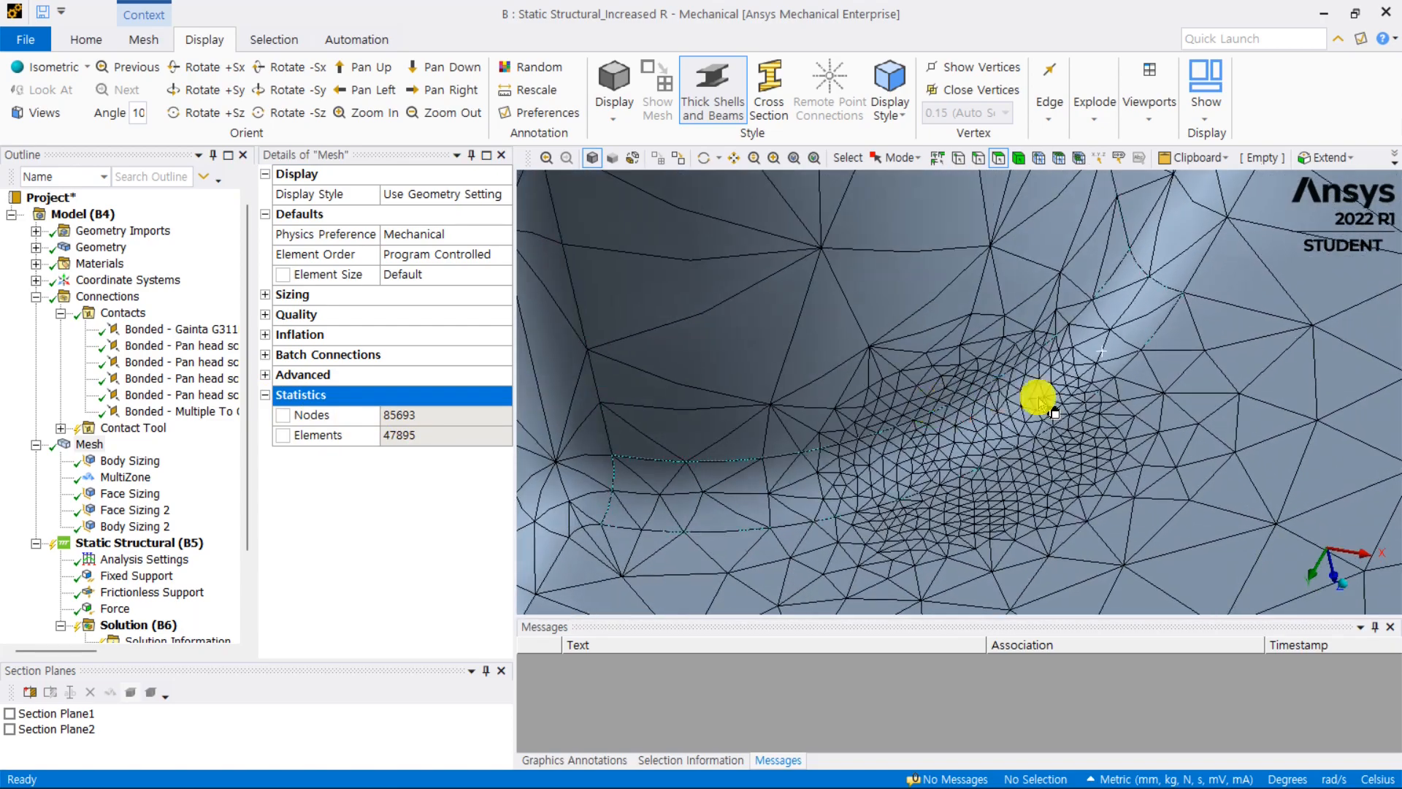
middle_drag(883, 476, 962, 559)
scroll(986, 432, down, 6)
Step: Show all bodies again and bring the complete meshed enclosure into view
right_click(733, 308)
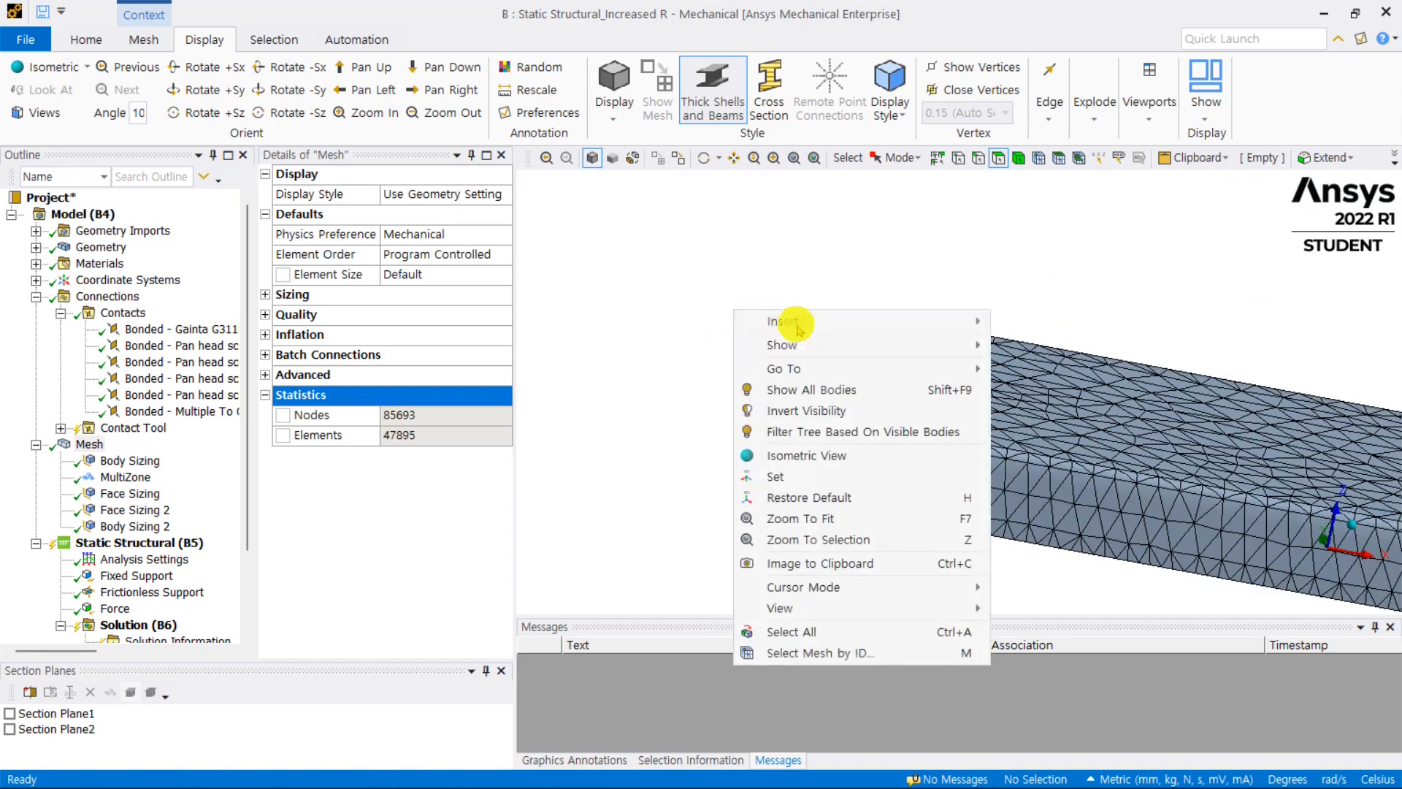
click(819, 391)
scroll(987, 394, down, 2)
scroll(986, 394, down, 3)
middle_drag(987, 393, 861, 382)
scroll(159, 380, down, 2)
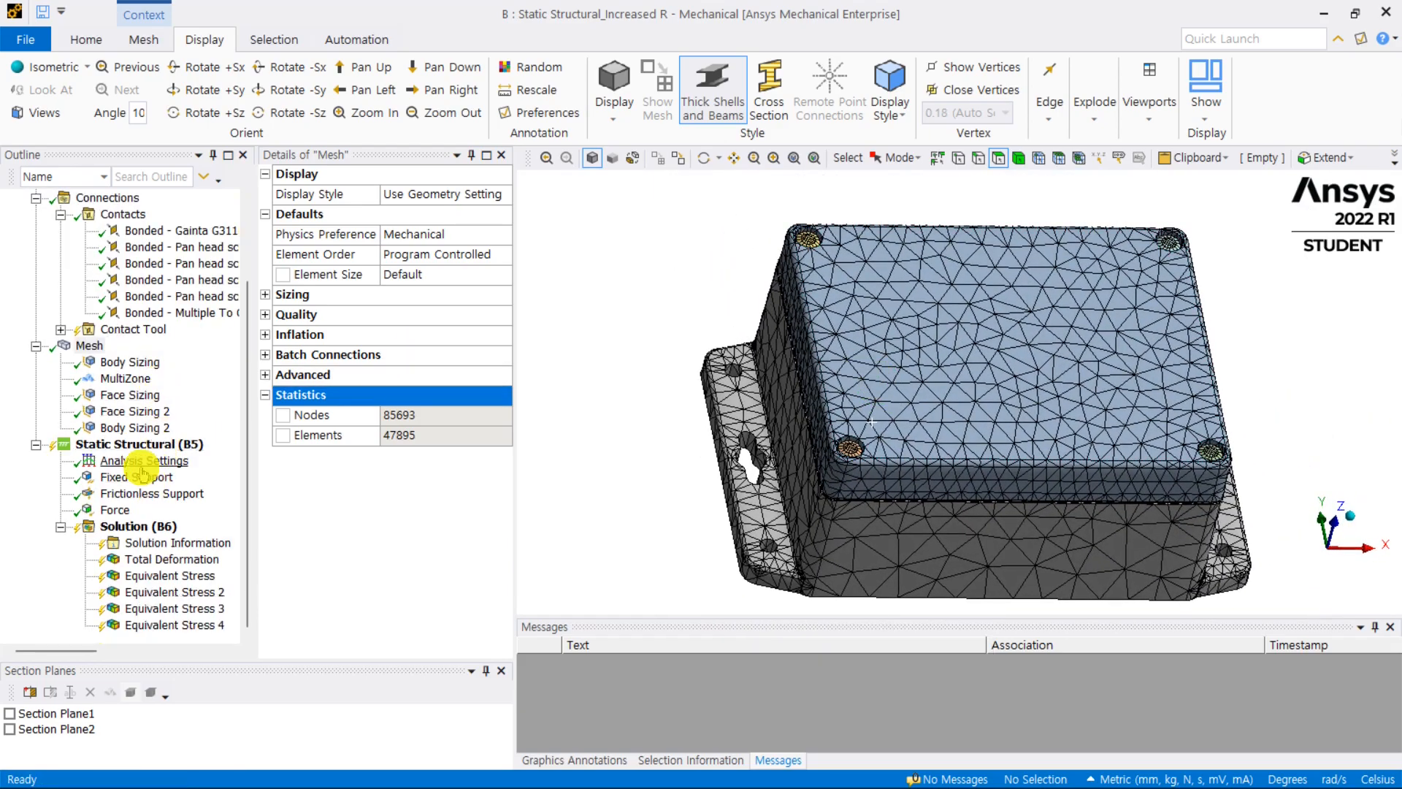
Step: Check the Fixed Support, Frictionless Support and Force on the increased-radius model and solve the static structural analysis
click(146, 477)
ctrl+click(152, 494)
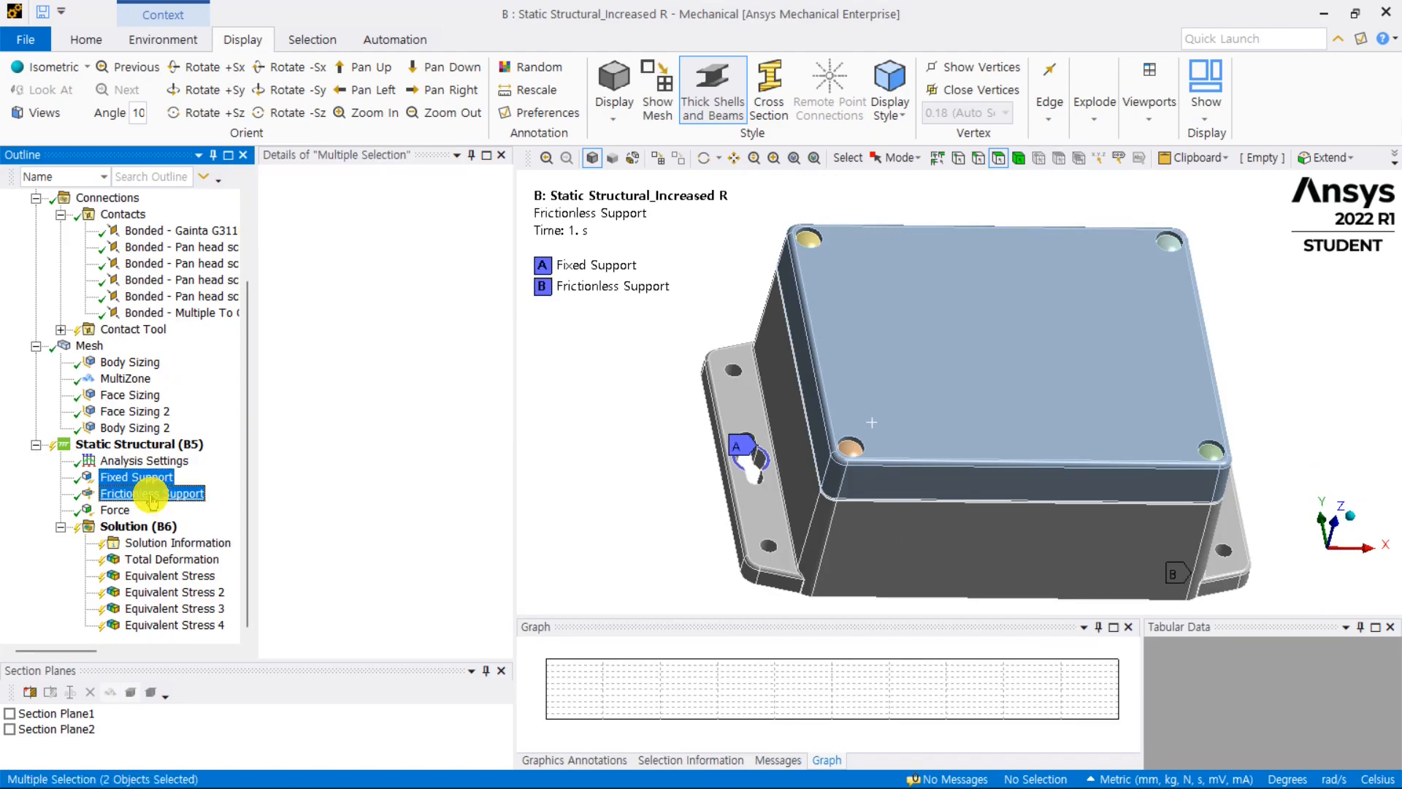
ctrl+click(115, 509)
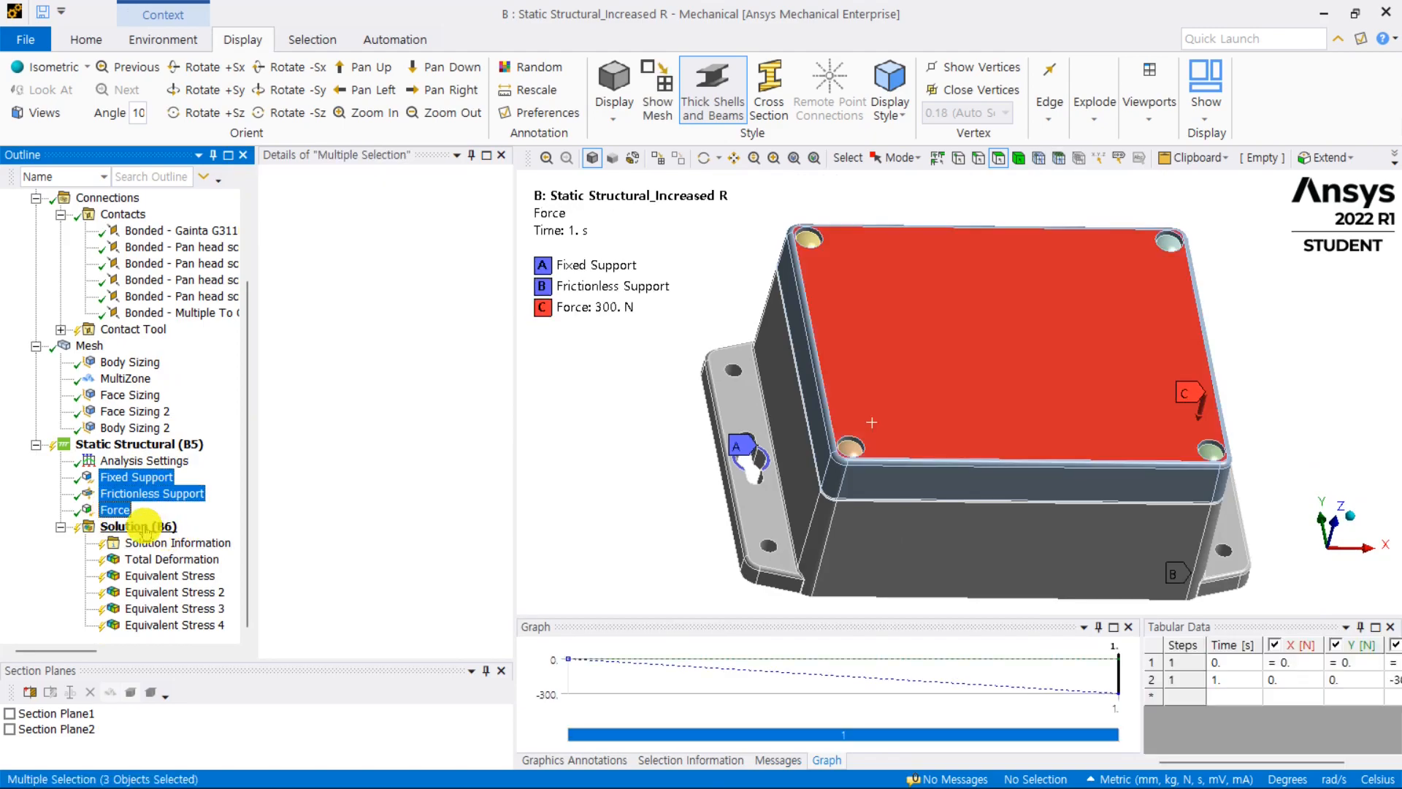
click(139, 526)
right_click(144, 527)
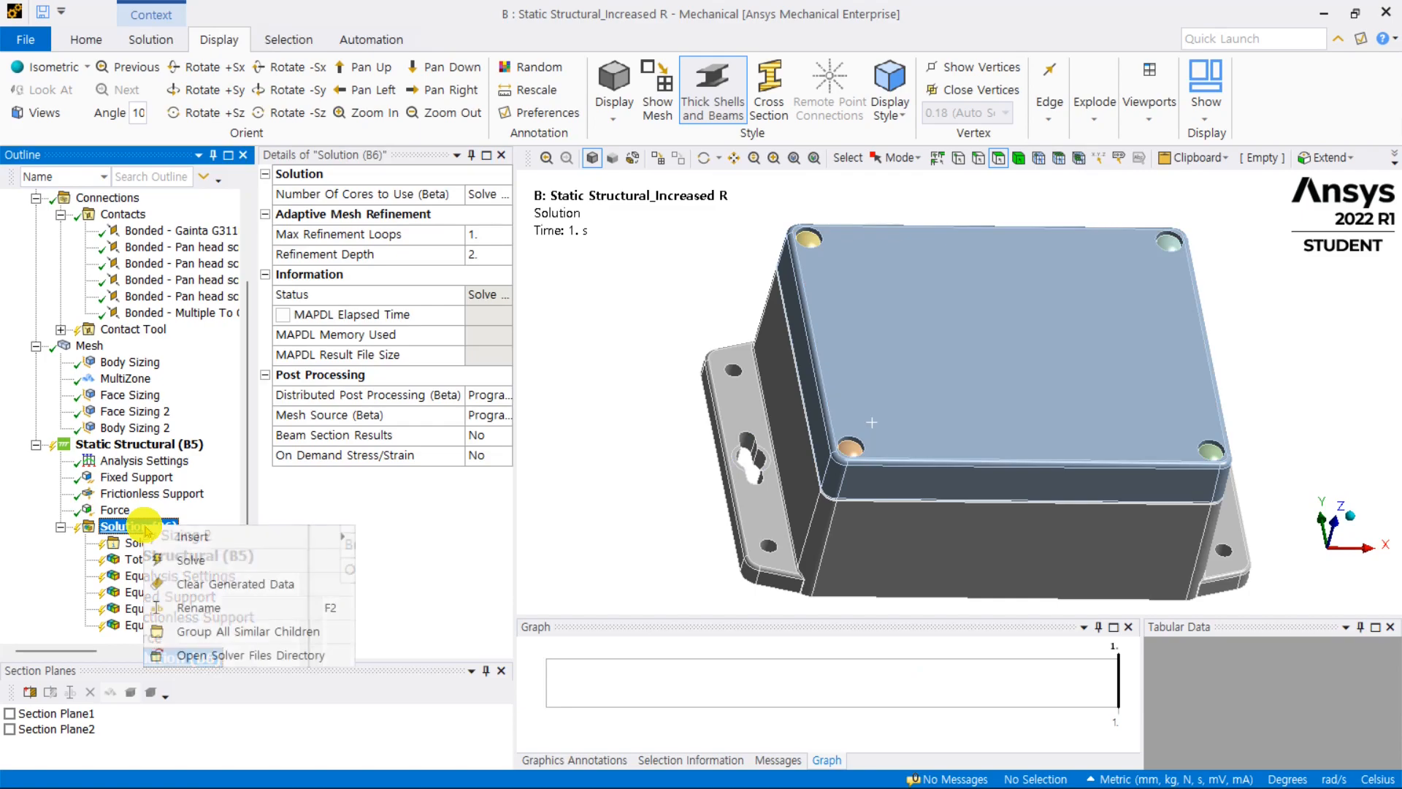
click(191, 560)
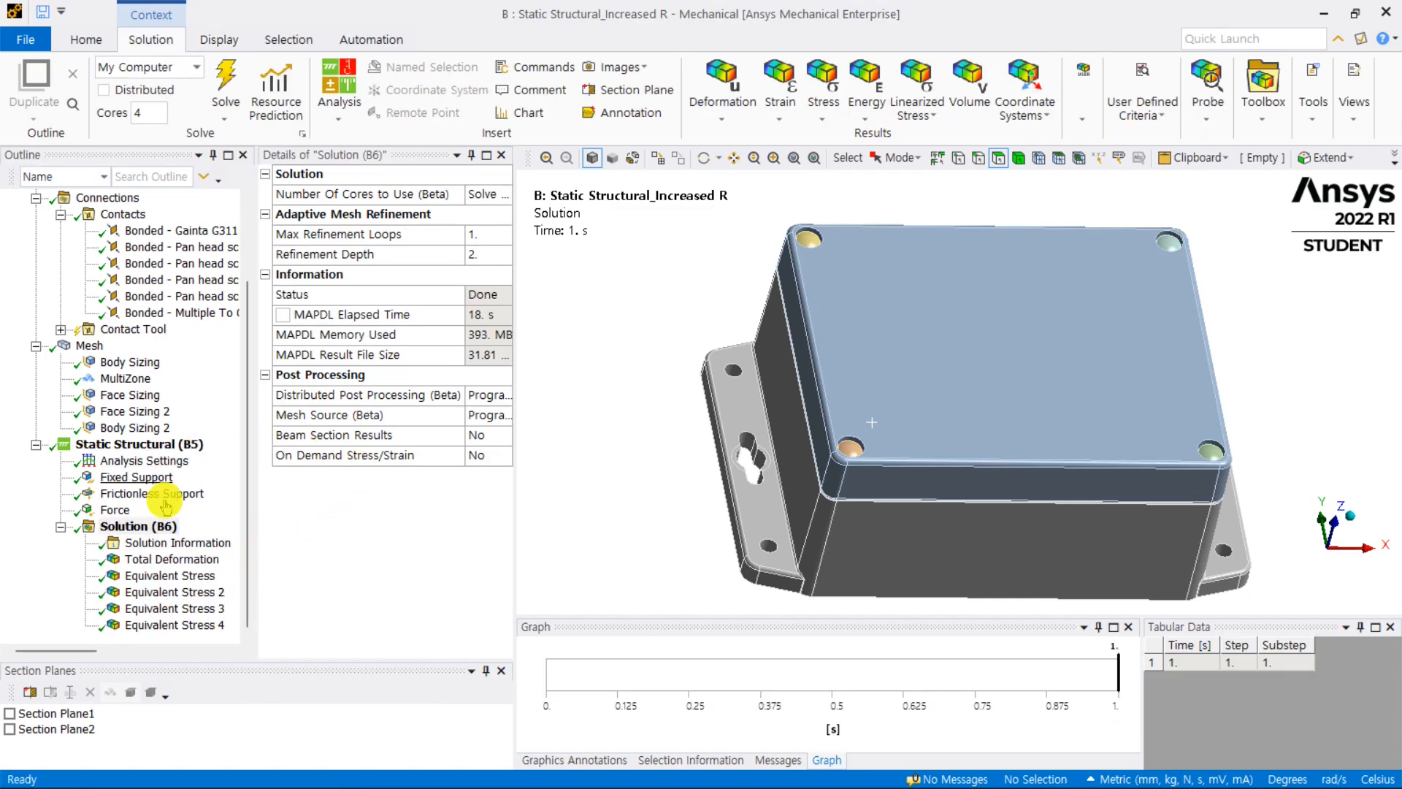
Step: Review the Total Deformation result on the enclosure lid
click(177, 559)
middle_drag(733, 349, 796, 322)
middle_drag(982, 345, 940, 335)
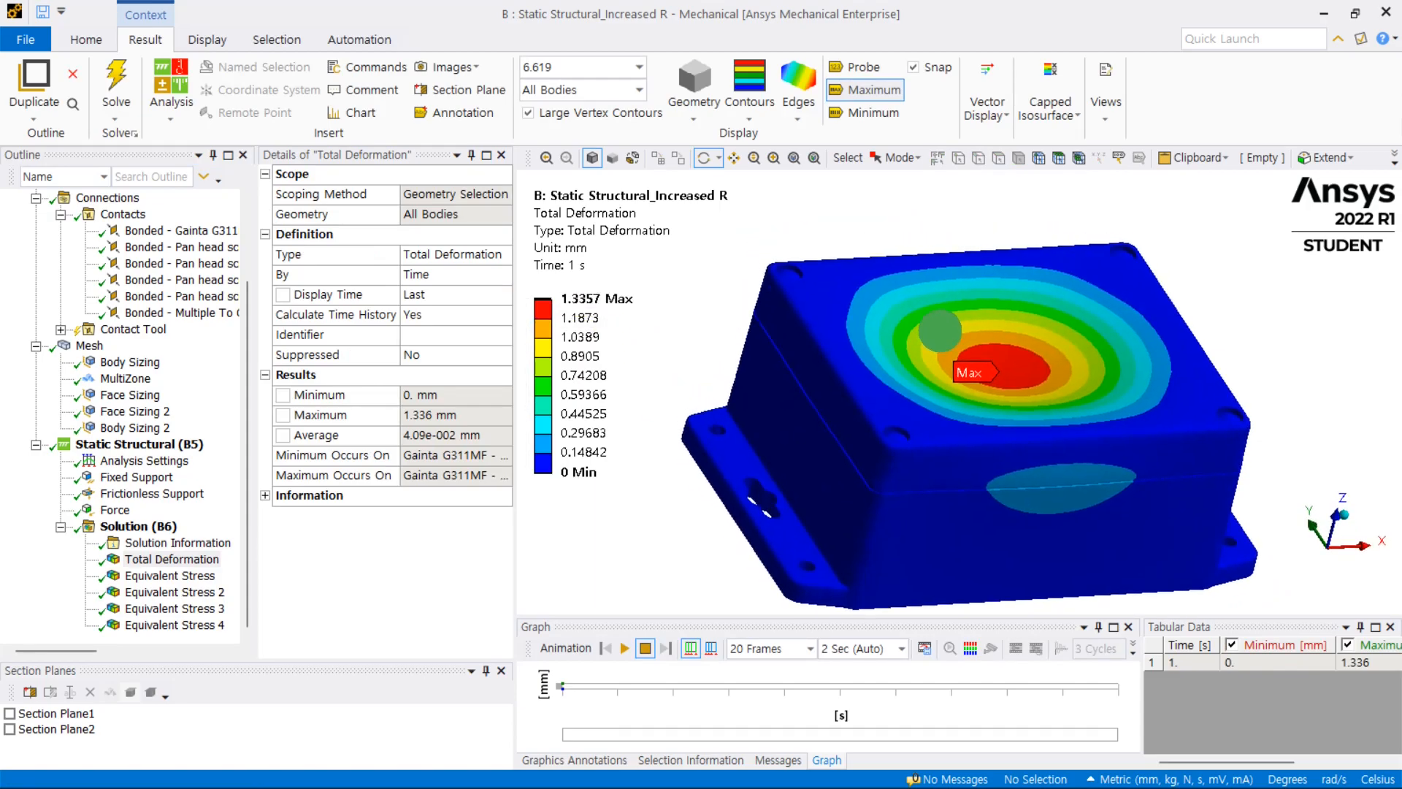
Step: Review the Equivalent Stress 2 result and examine its maximum location at the lid's inner corner fillet
click(183, 593)
middle_drag(831, 354, 926, 297)
scroll(924, 340, up, 5)
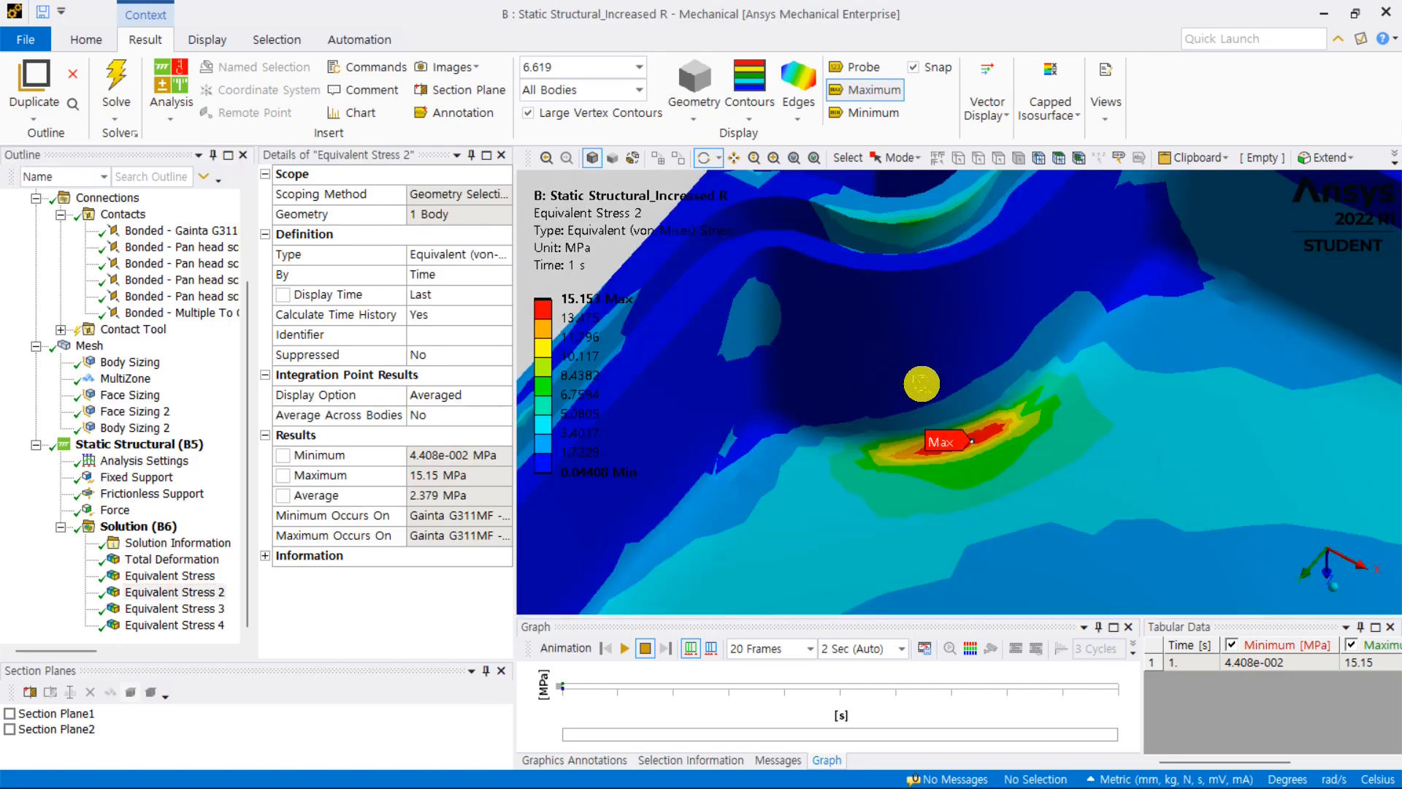
ctrl+middle_drag(953, 425, 1004, 478)
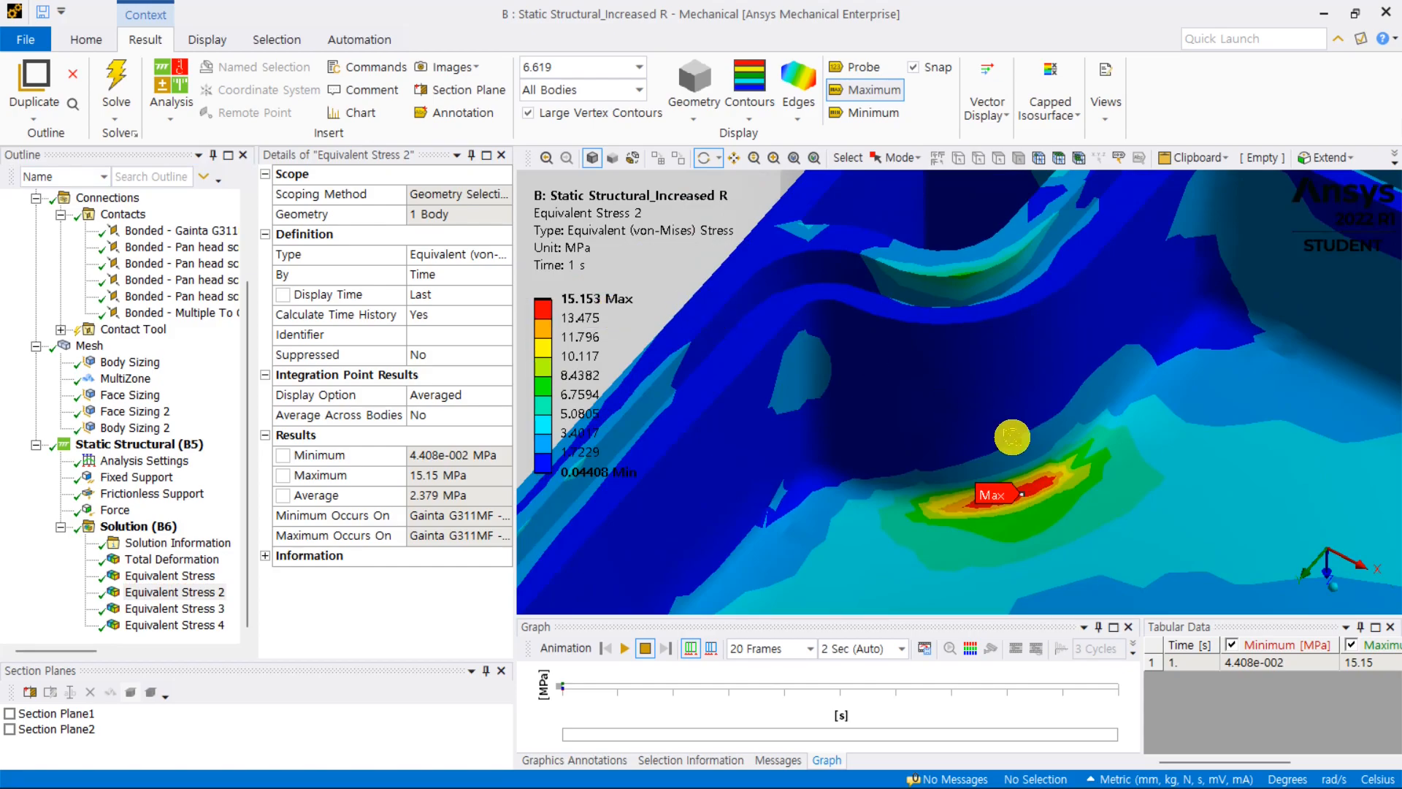
Step: Show the elements on the Equivalent Stress 2 contour and examine the mesh around the maximum stress at the corner fillet
click(815, 111)
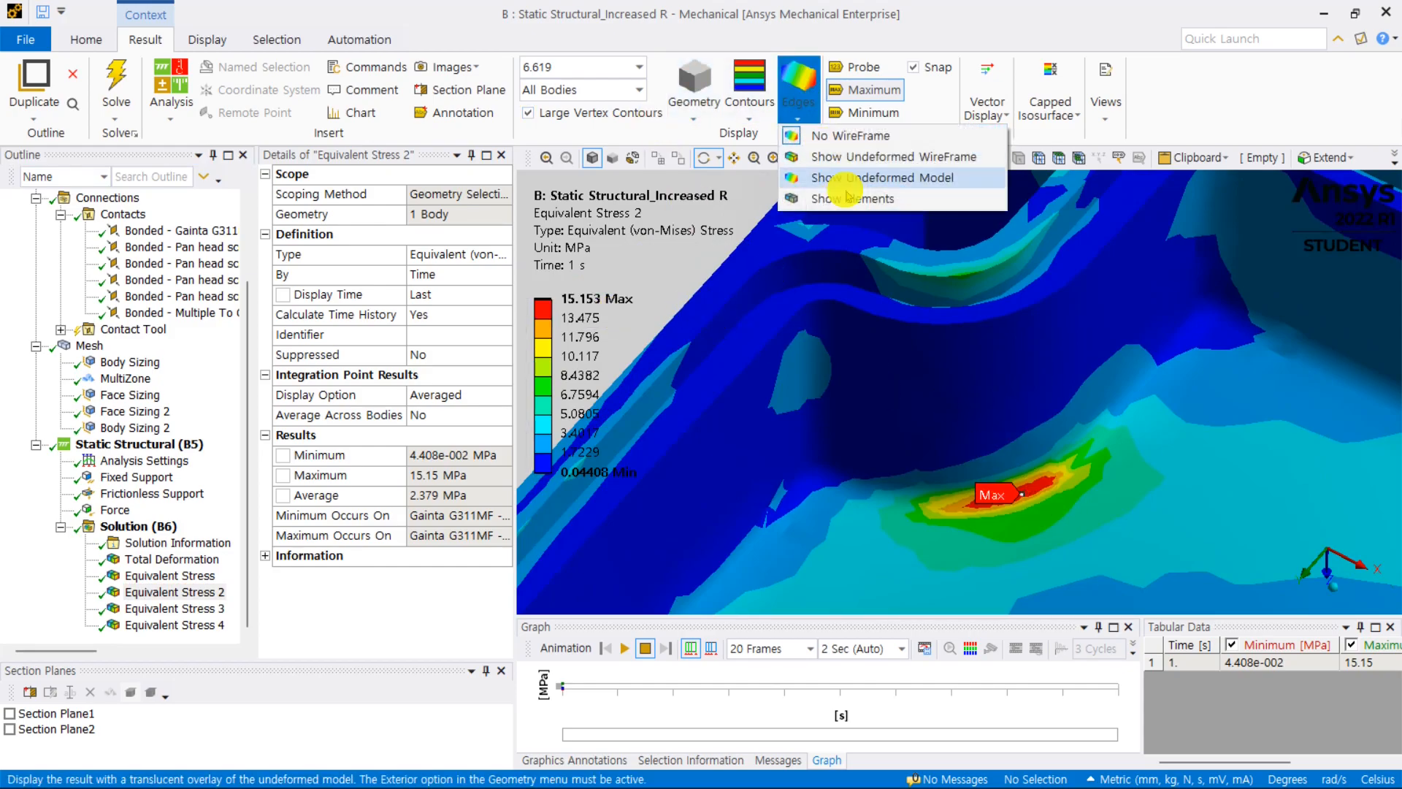
click(861, 201)
scroll(1033, 453, up, 5)
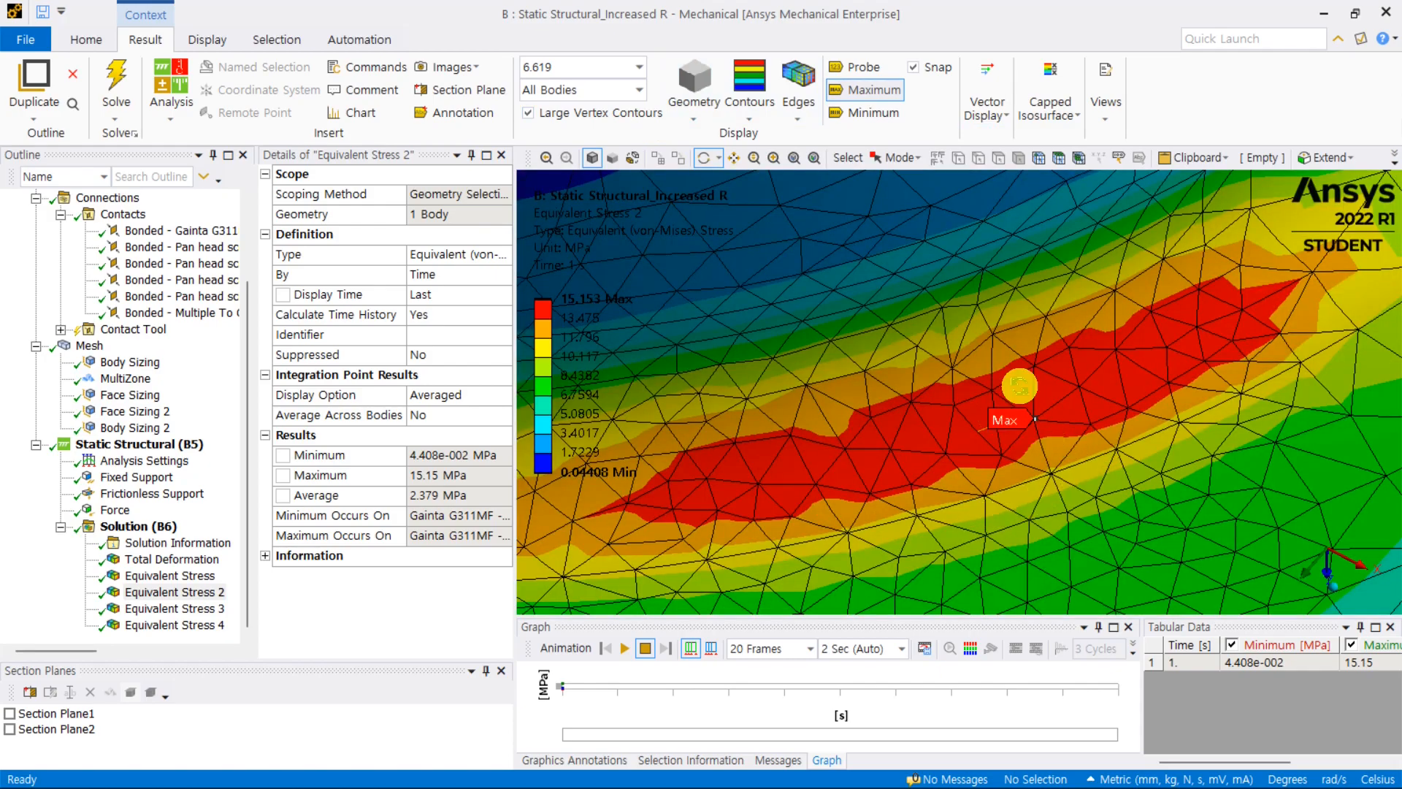
scroll(1020, 404, down, 2)
scroll(1009, 419, down, 4)
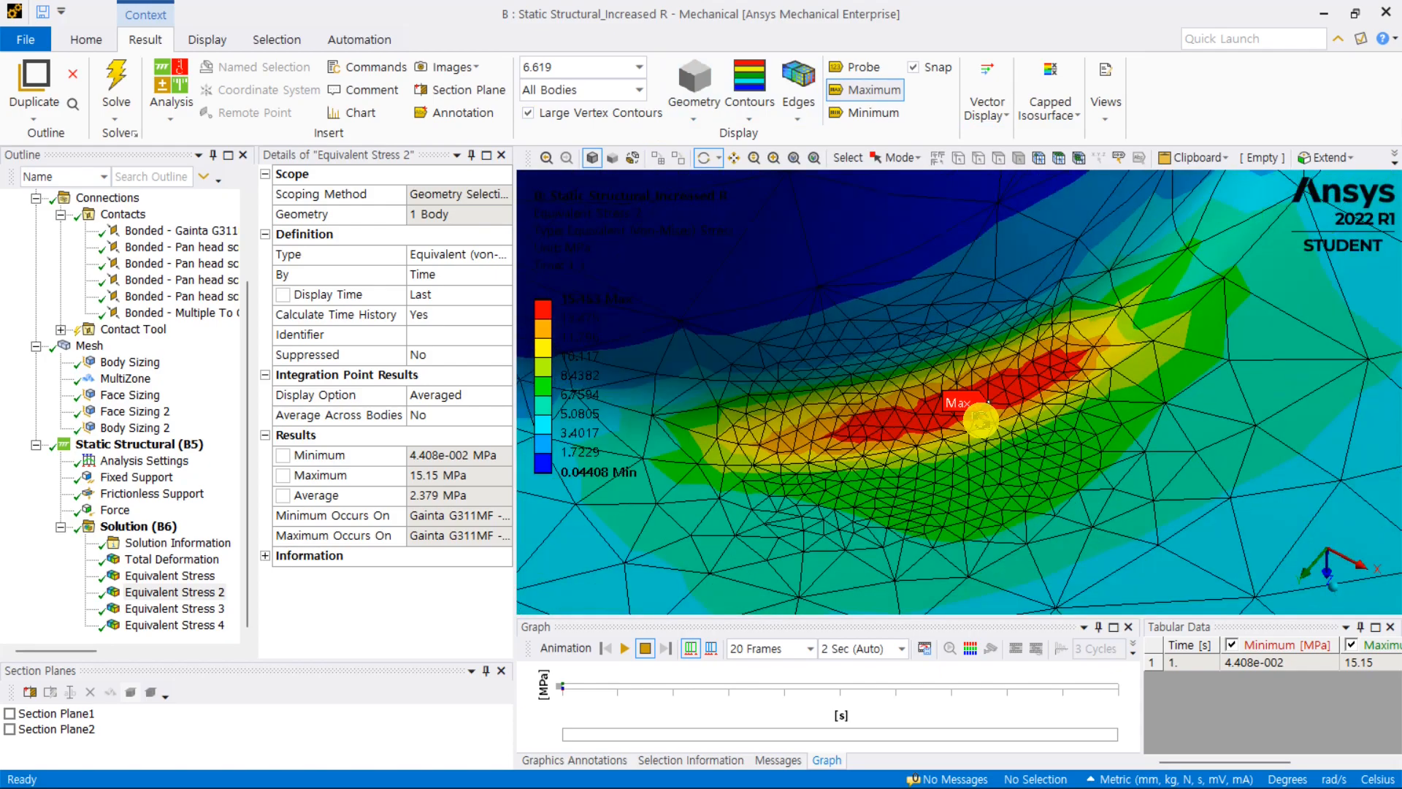
ctrl+middle_drag(1112, 403, 1109, 439)
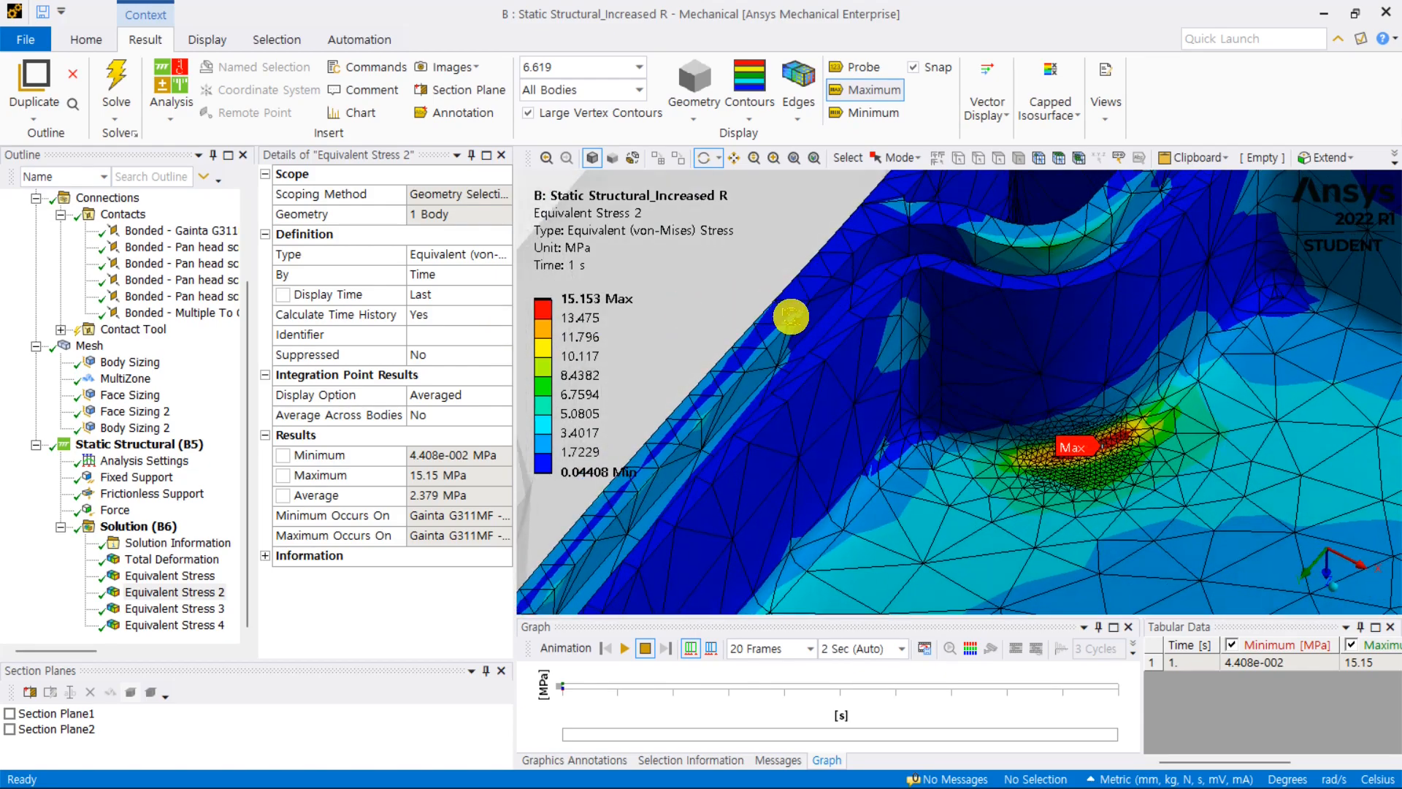
Step: In the Excel sheet, copy the ABS strength and safety factor tables to row 10 and set the copy's Max. Stress to 15.15 MPa
click(780, 773)
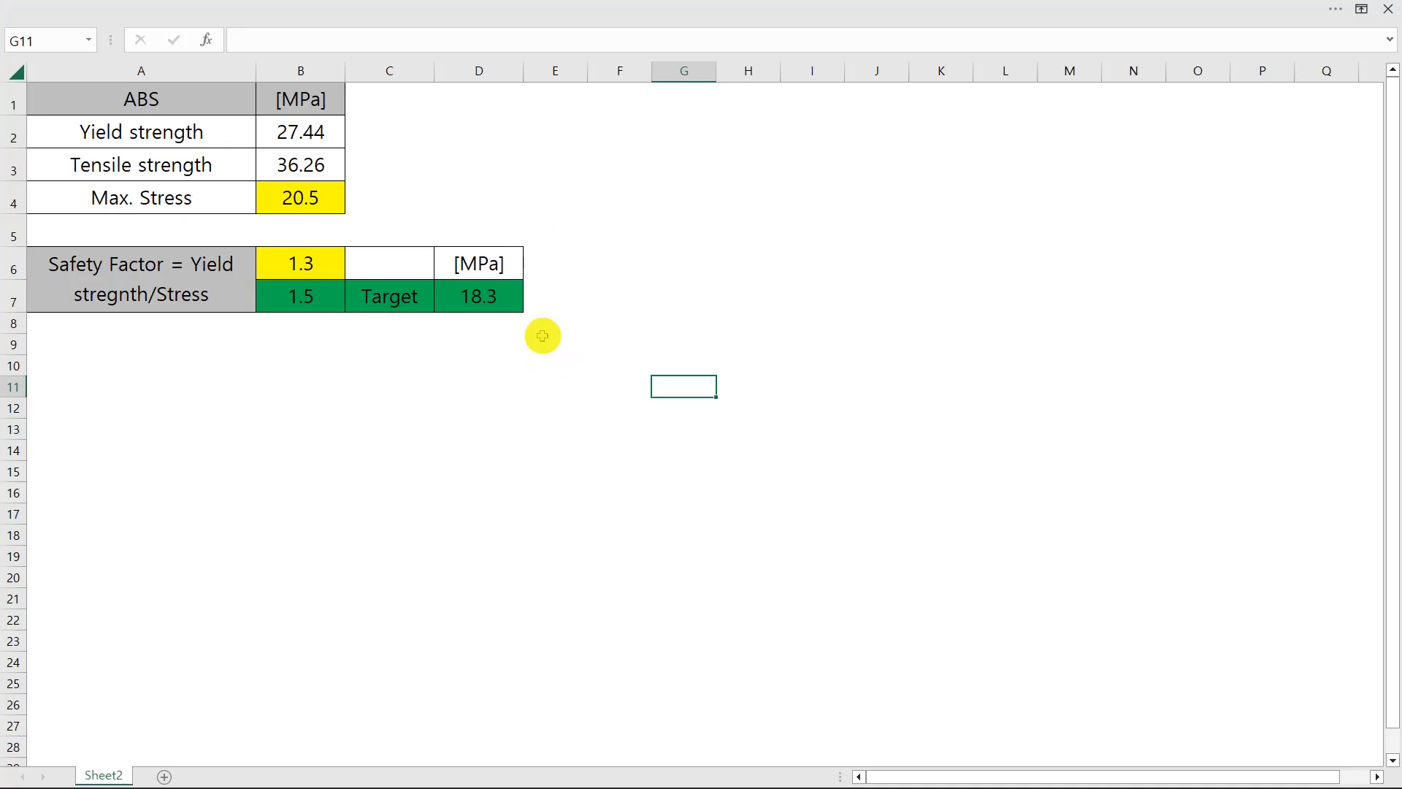
drag(103, 106, 498, 305)
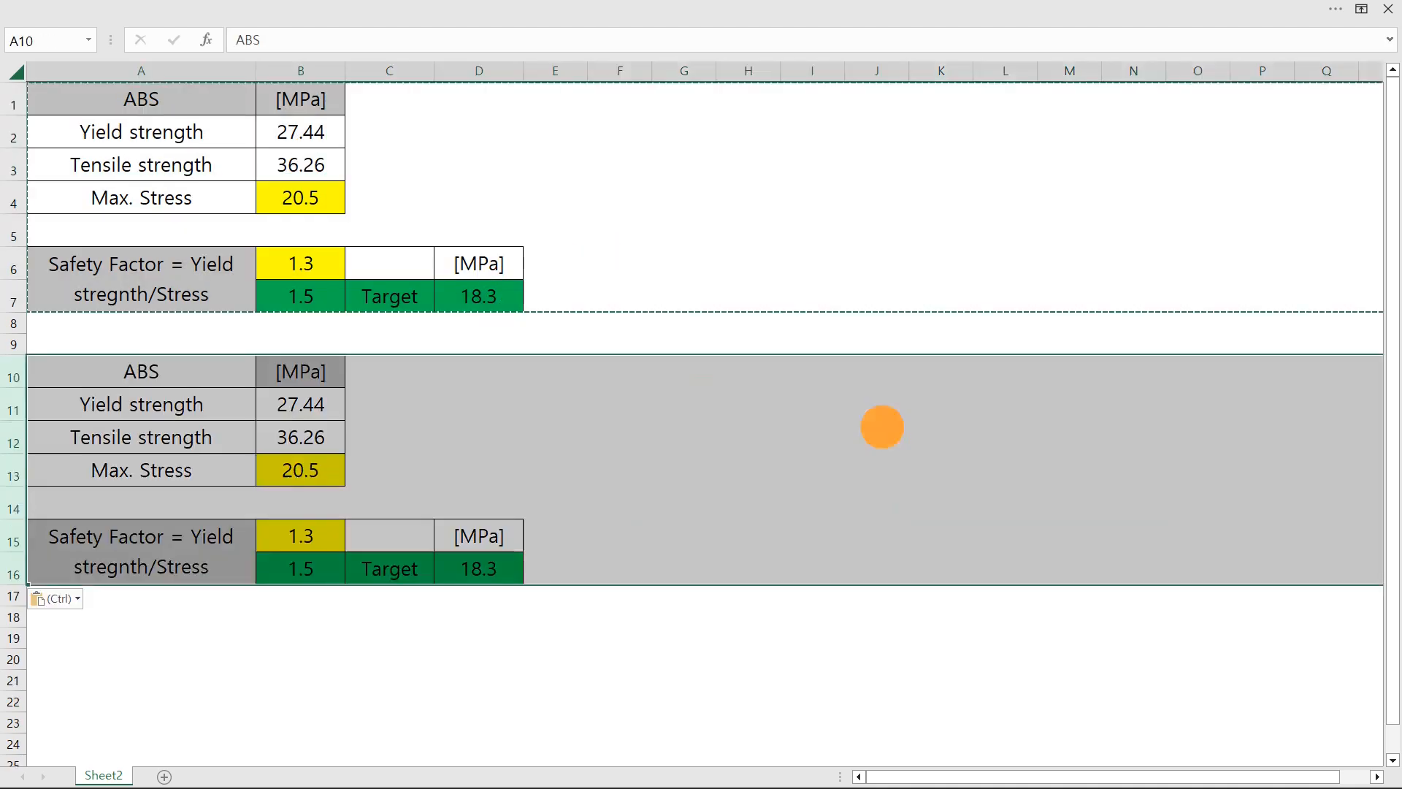
click(882, 427)
click(340, 468)
text(15)
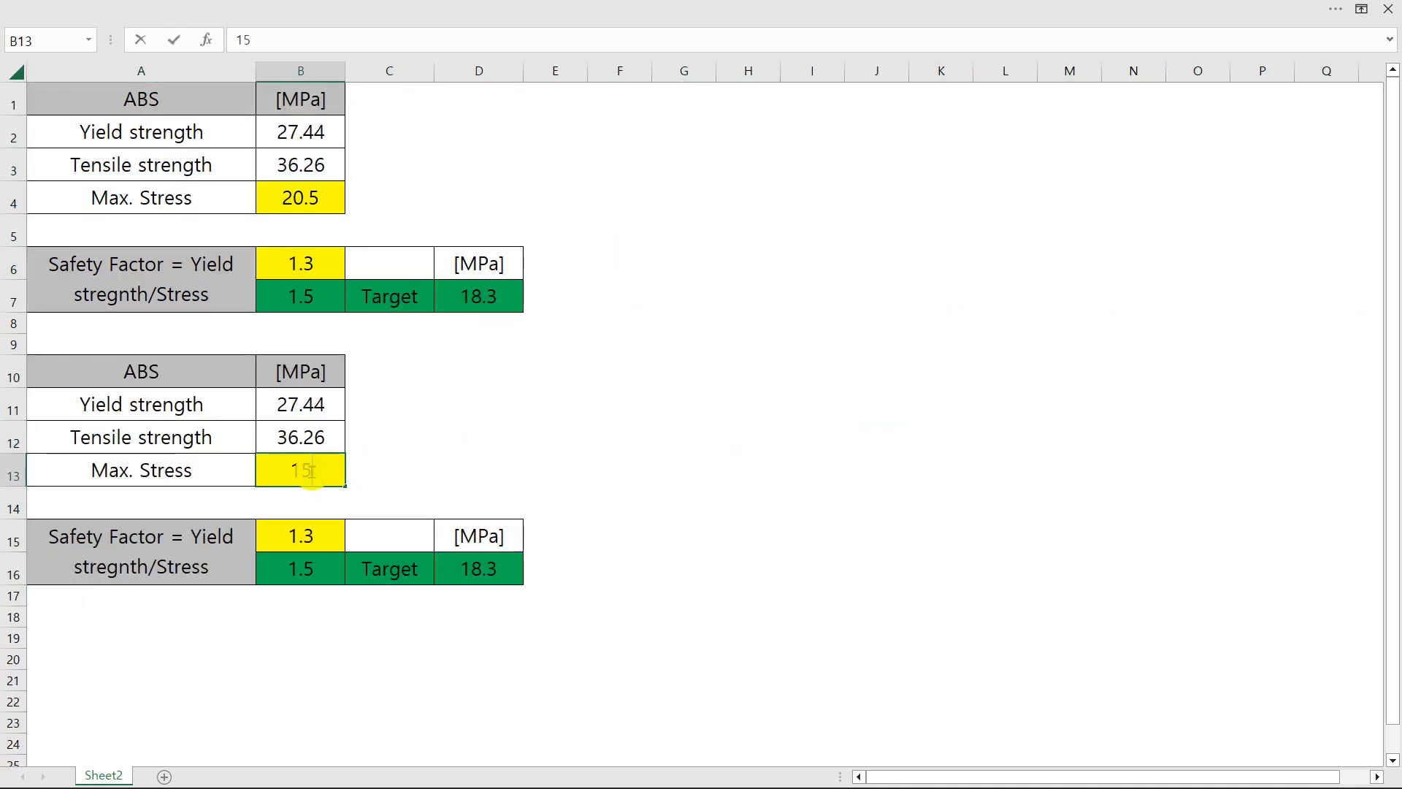
key(Return)
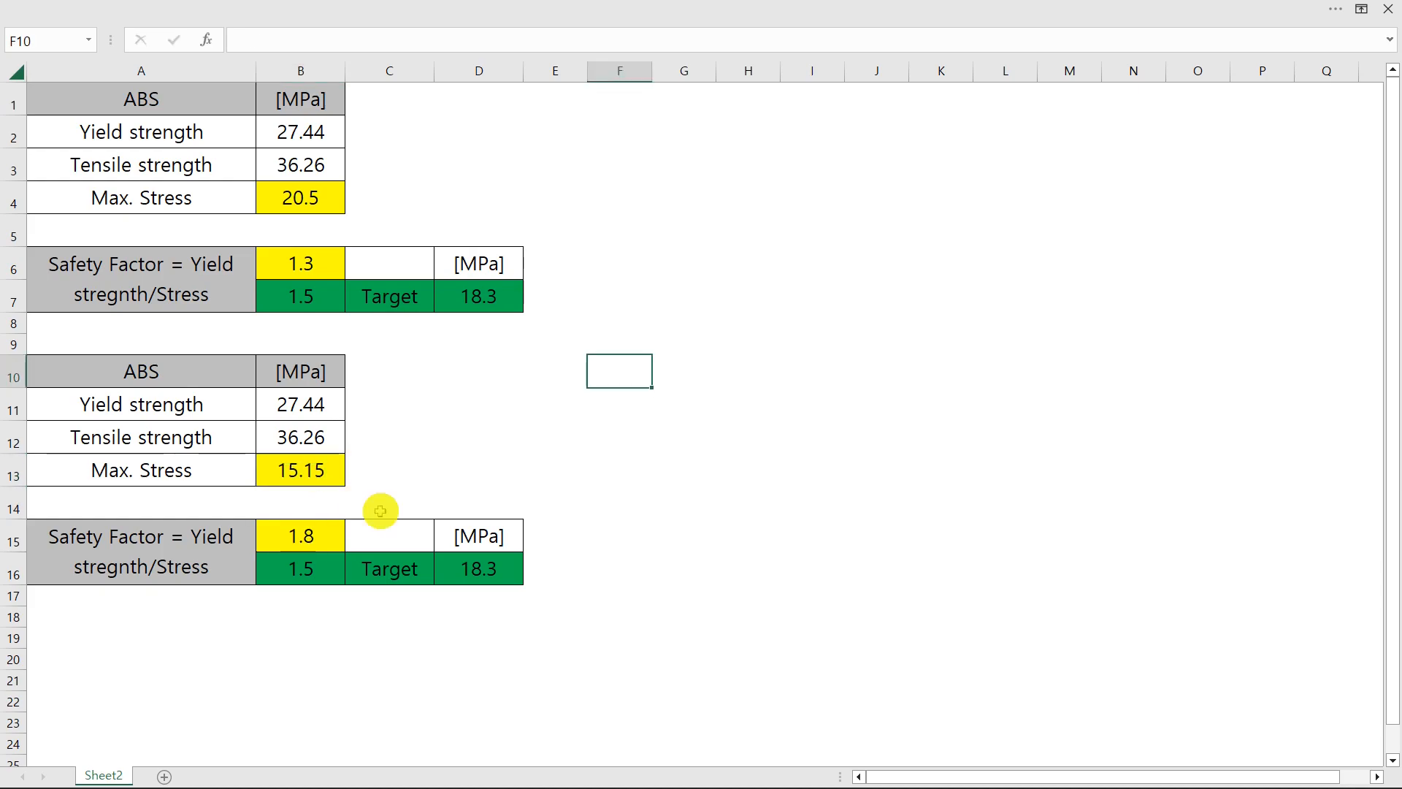
Step: Compare the recalculated safety factor in the copied table with the 1.5 target
click(316, 568)
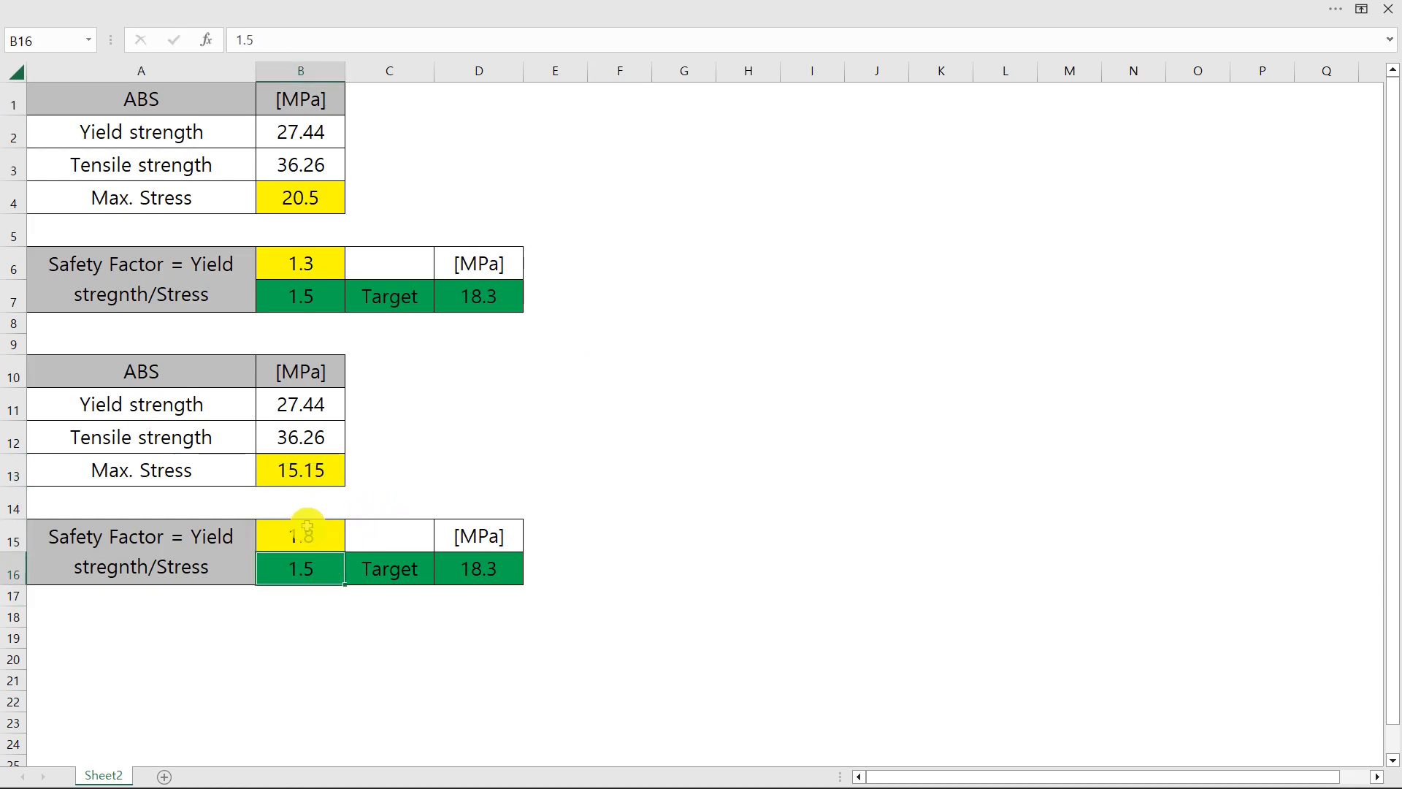
click(438, 445)
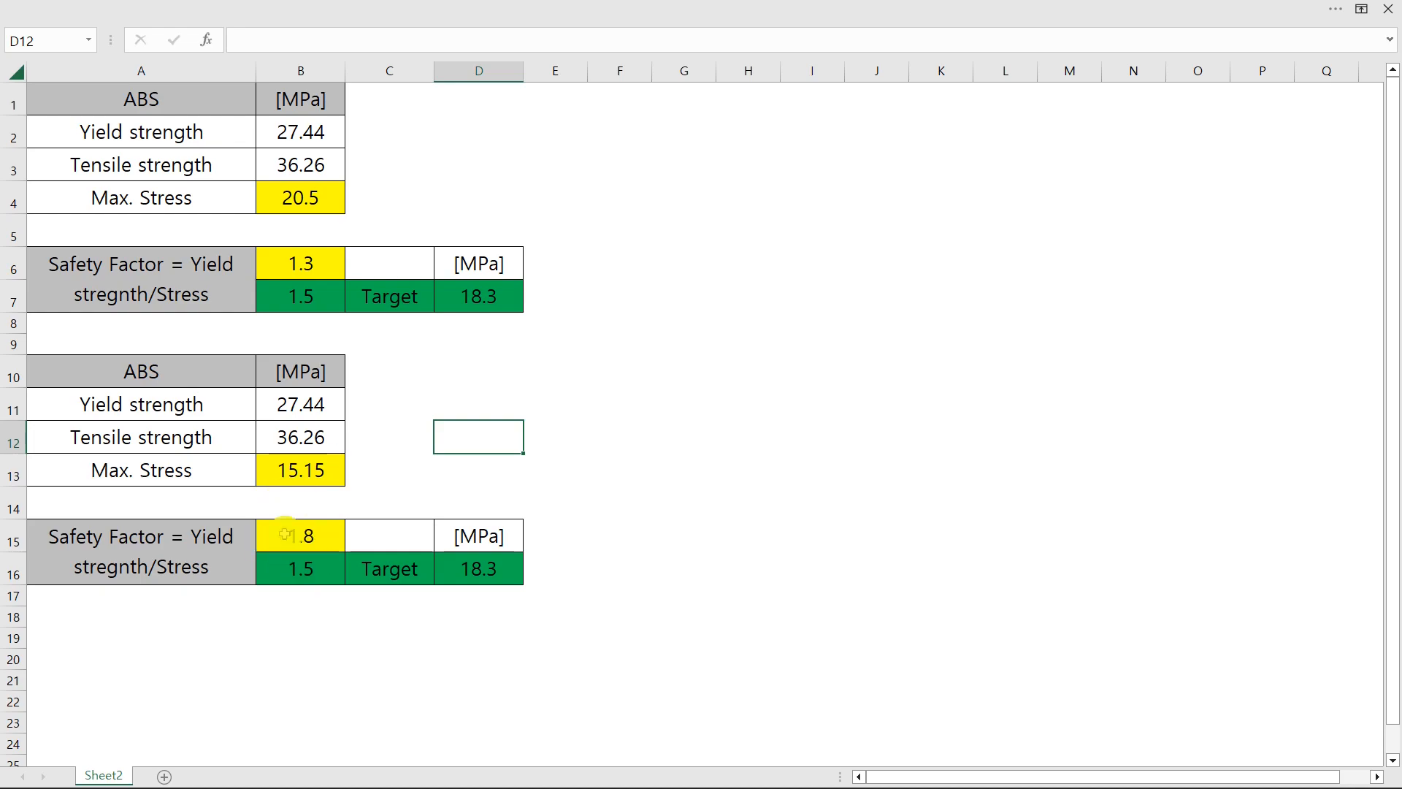
click(563, 541)
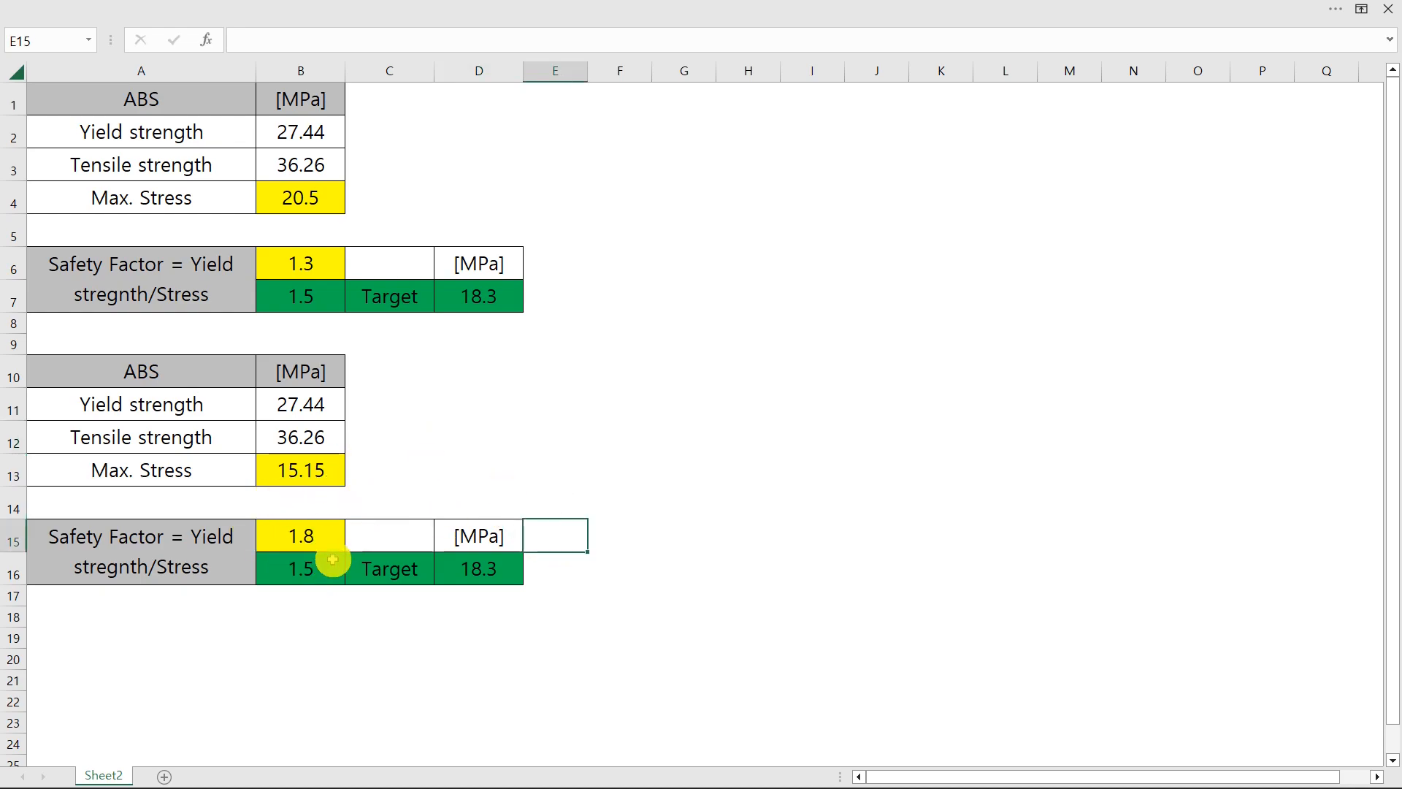
click(383, 514)
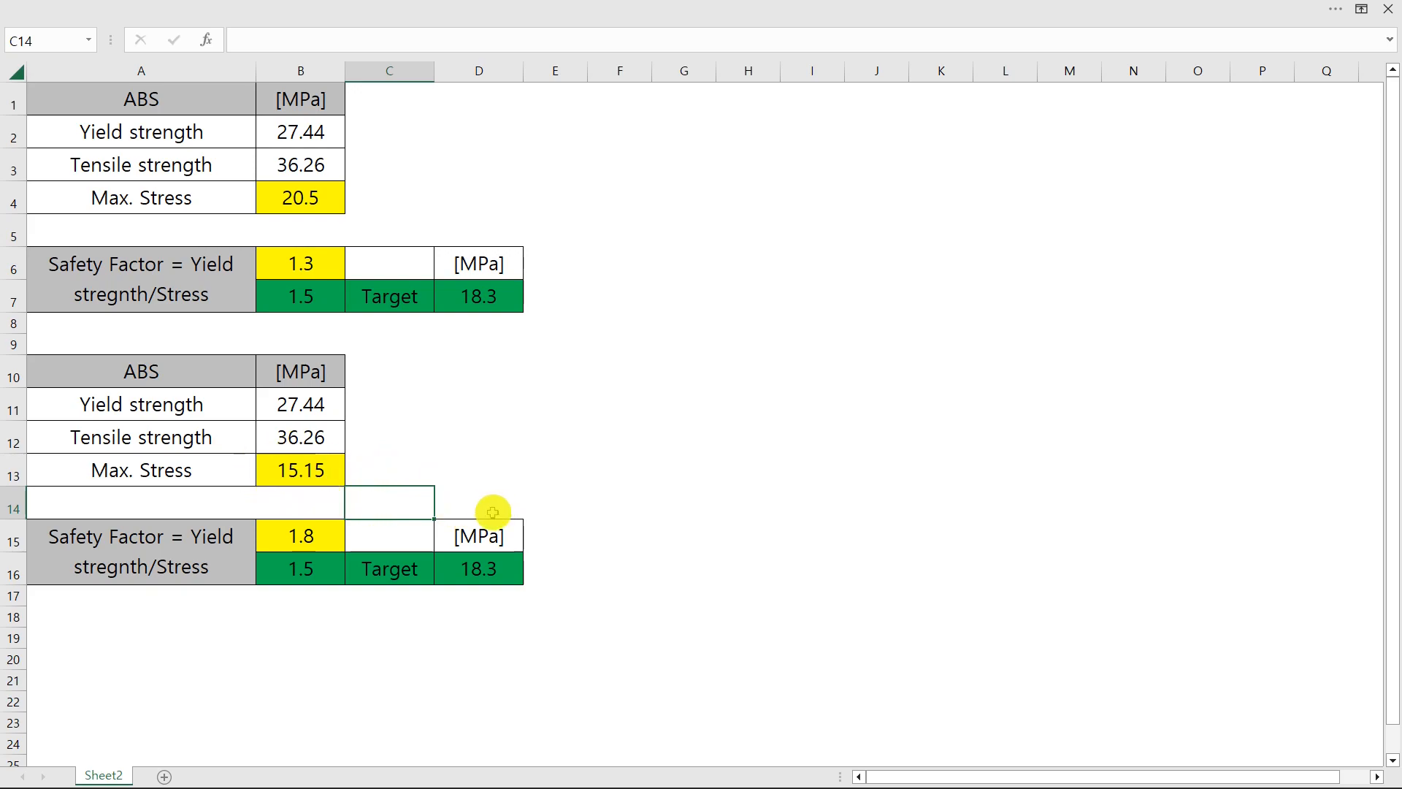
click(331, 539)
click(546, 509)
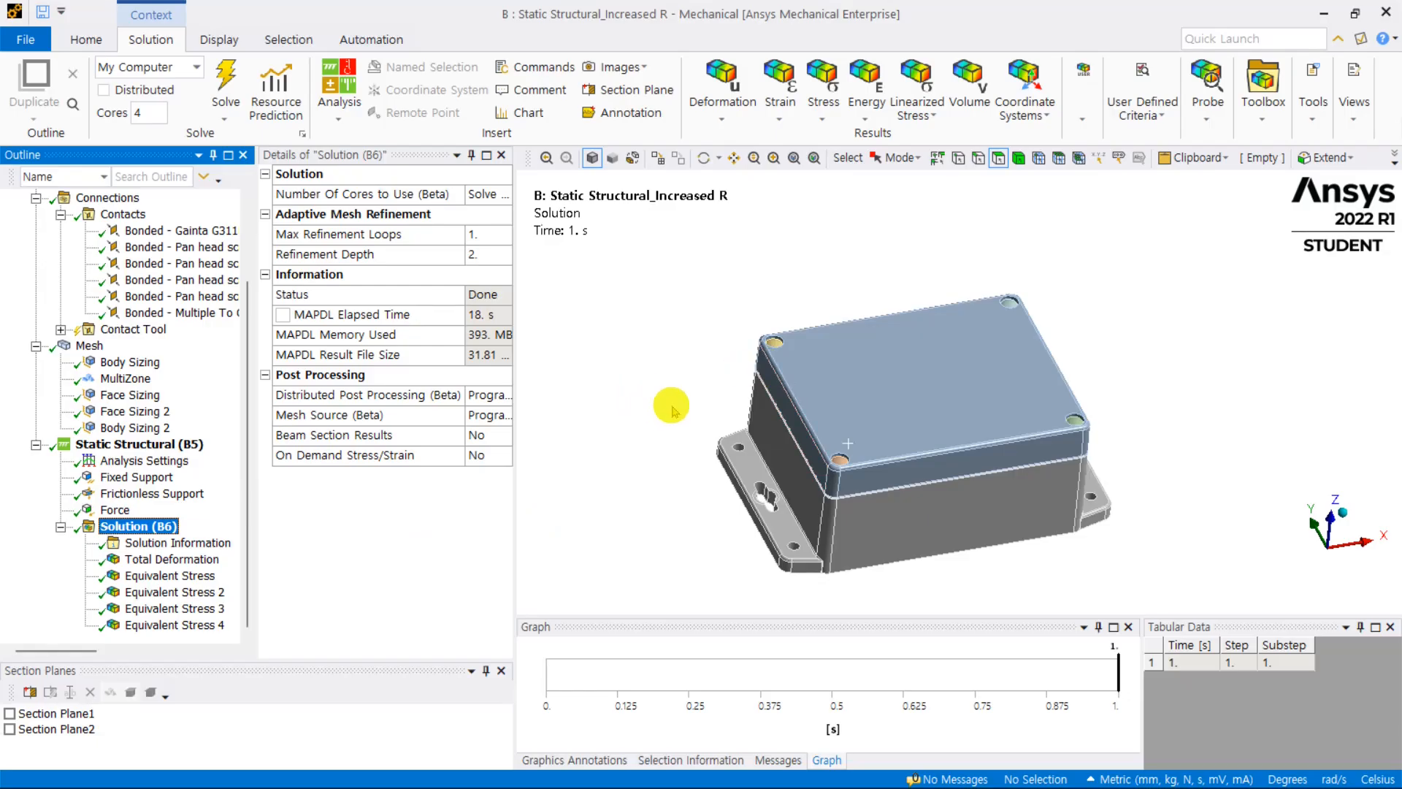
Step: Back in Ansys Mechanical, add force reaction results for the Fixed Support and Frictionless Support to the Solution and evaluate them
click(135, 476)
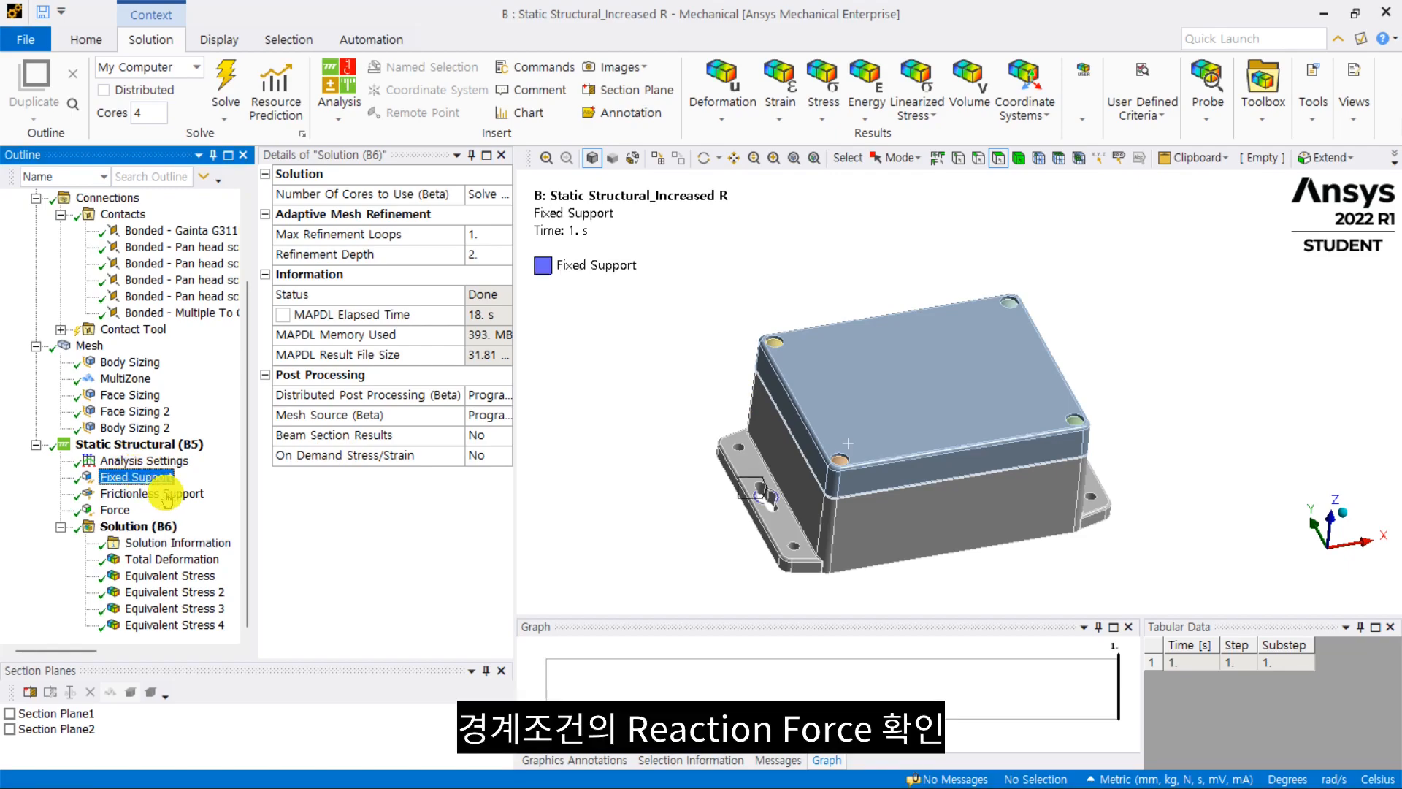
ctrl+click(169, 495)
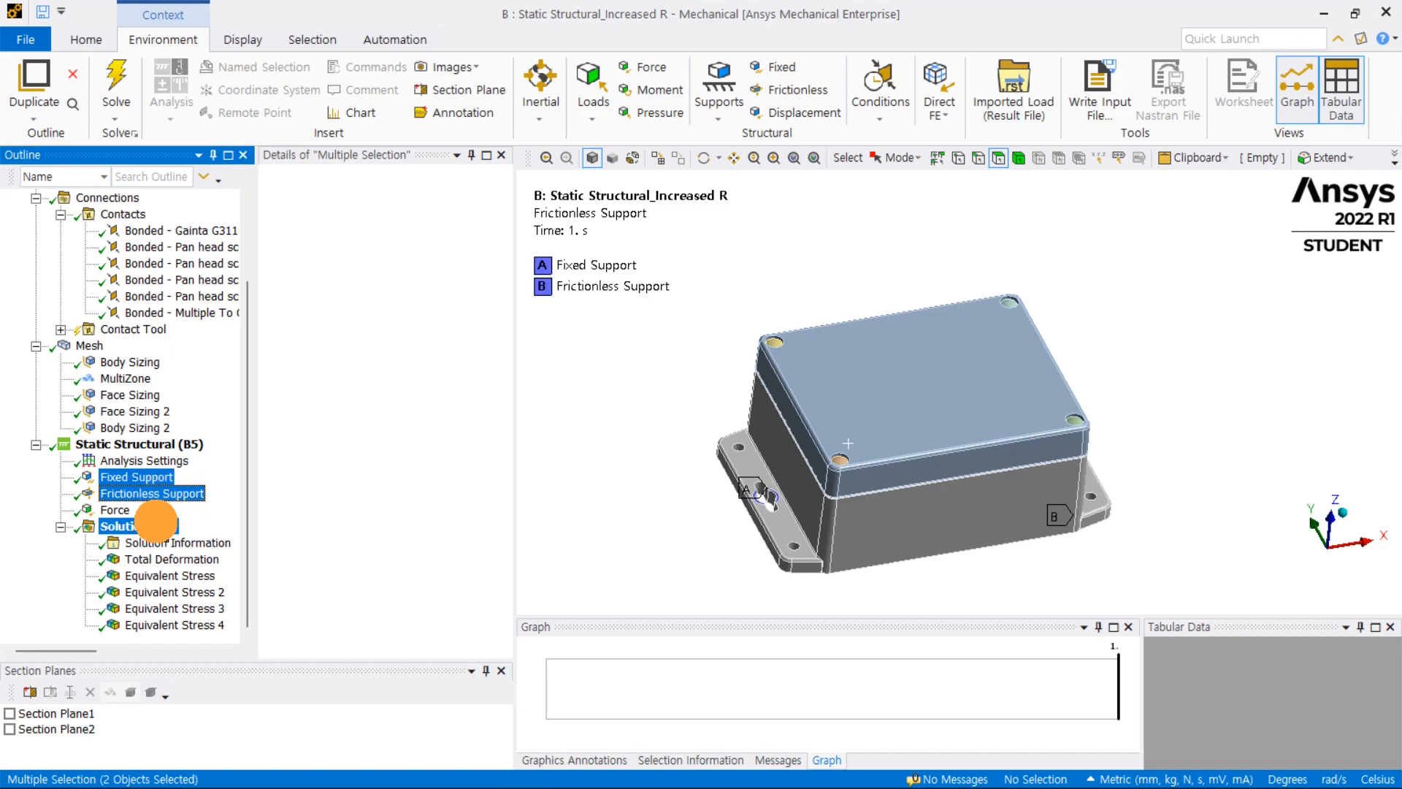
click(156, 521)
scroll(161, 555, down, 1)
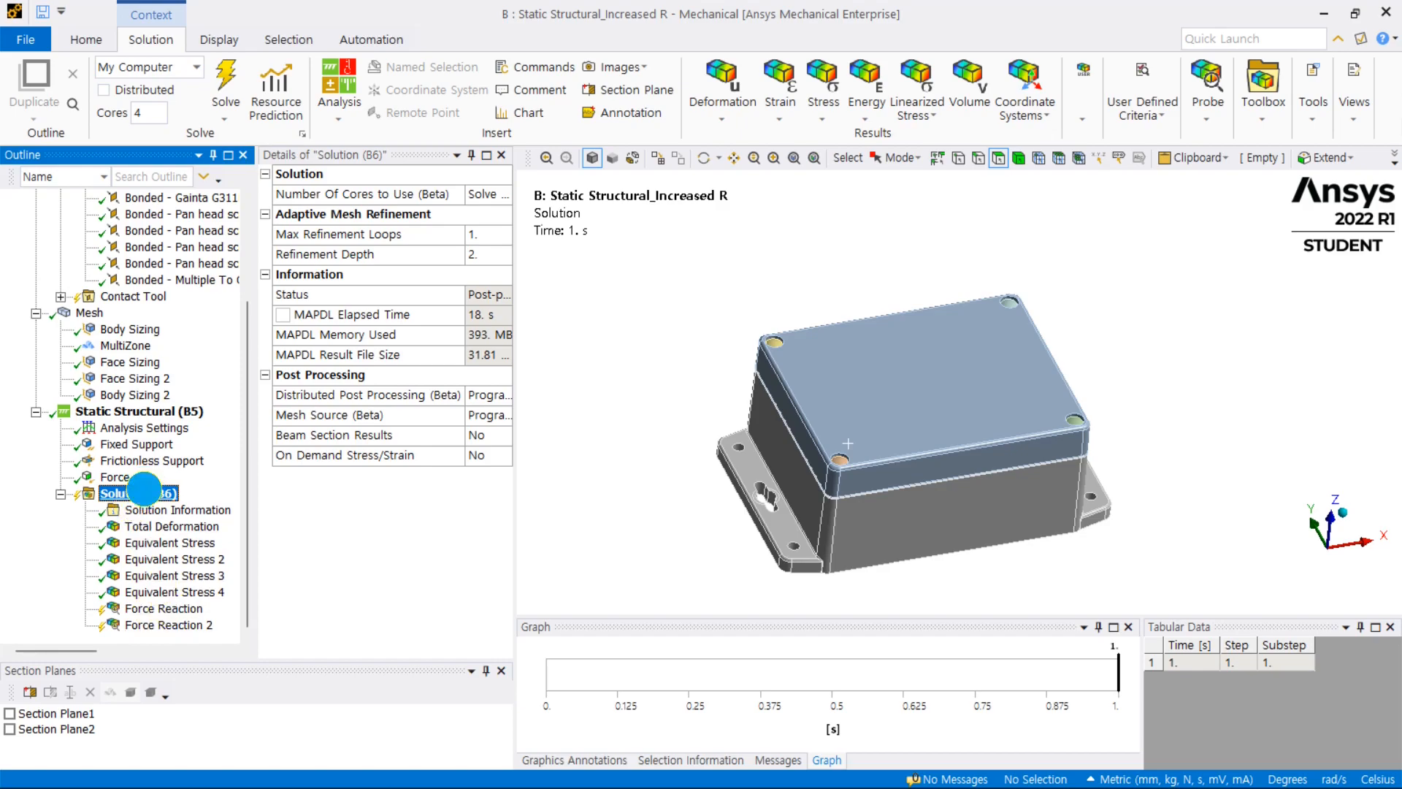
right_click(144, 489)
click(244, 526)
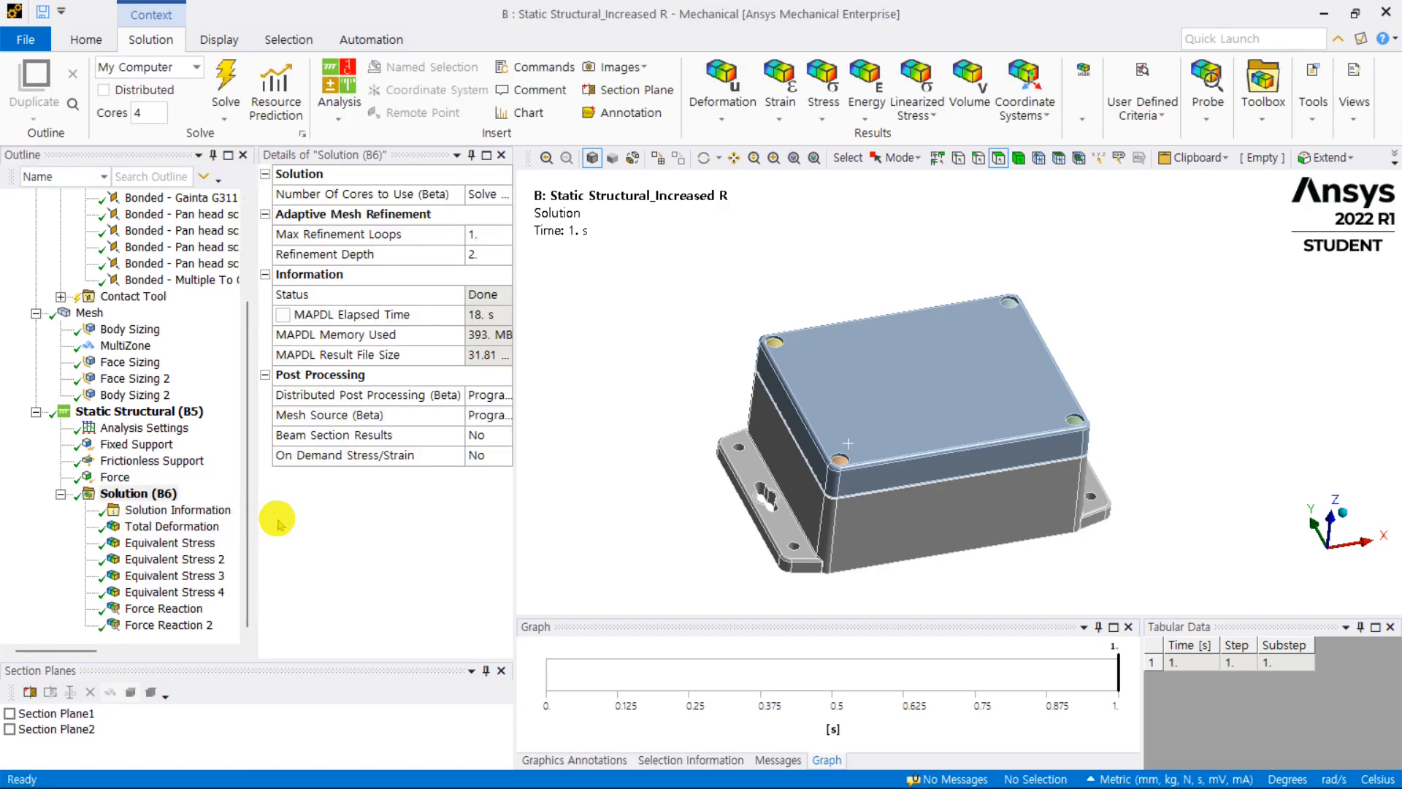
Step: Examine the Fixed Support's force reaction, expanding its Results values and collapsing the maximum and minimum values over time
click(181, 610)
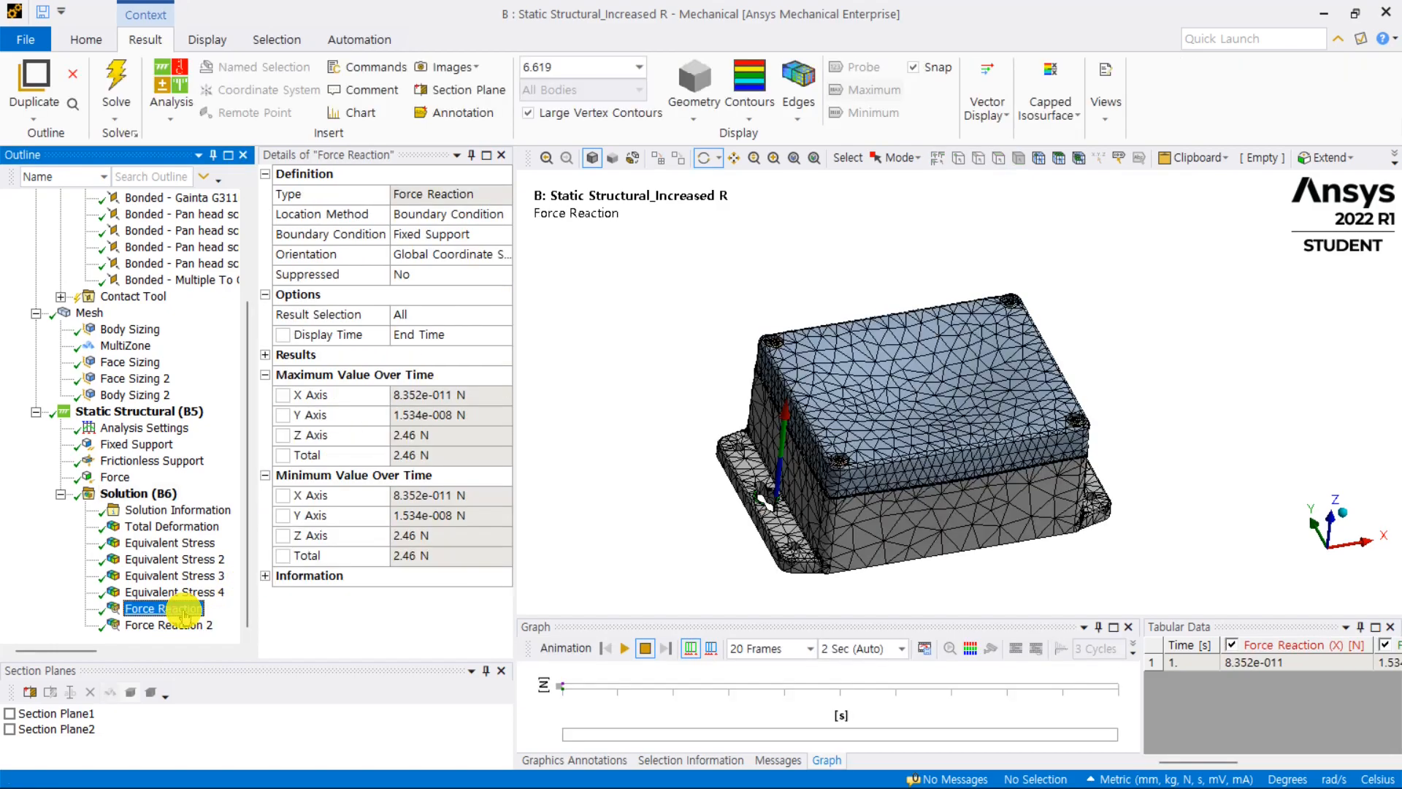
click(266, 476)
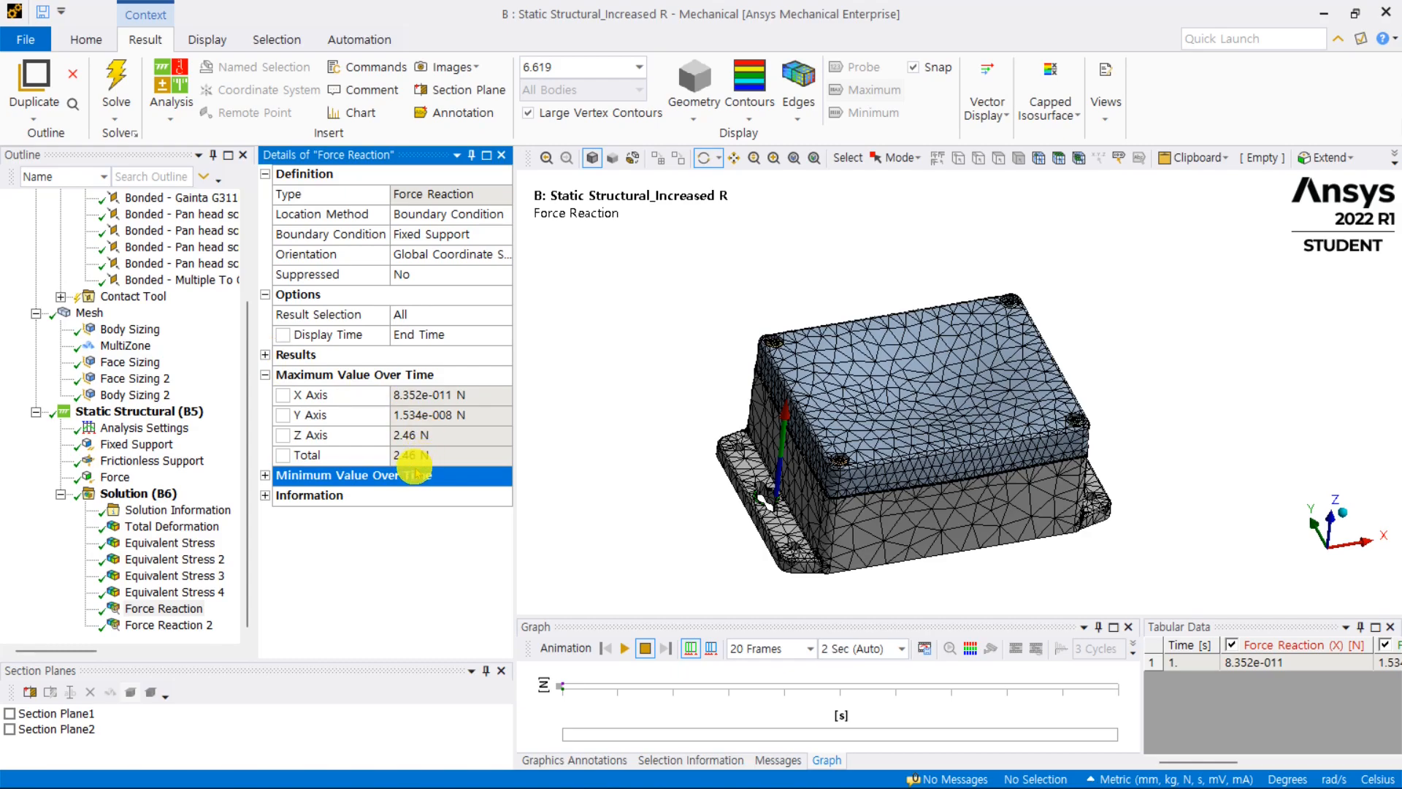
mouse_move(838, 441)
mouse_down()
mouse_move(820, 416)
mouse_move(754, 431)
mouse_move(795, 422)
mouse_move(843, 455)
mouse_move(794, 531)
mouse_up()
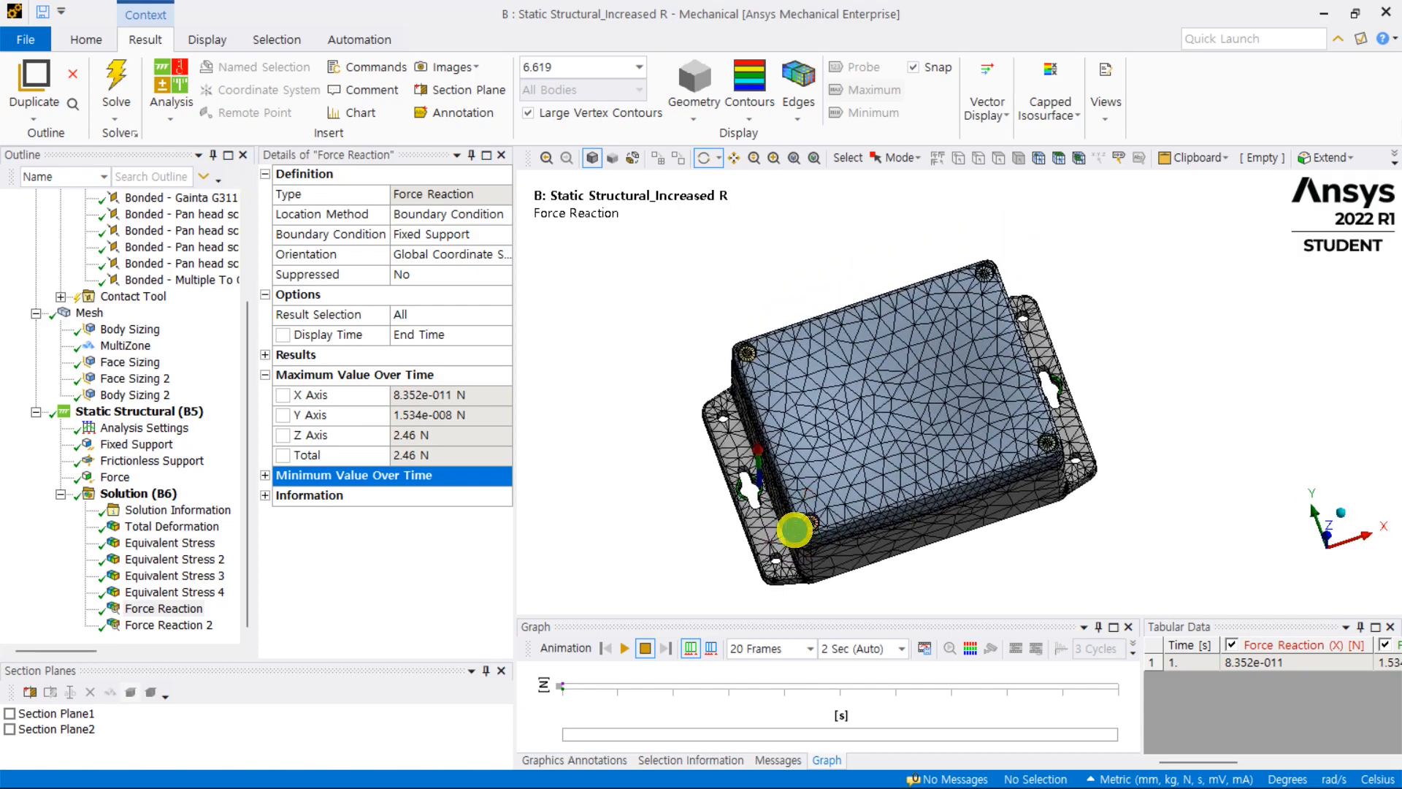
click(265, 354)
click(265, 455)
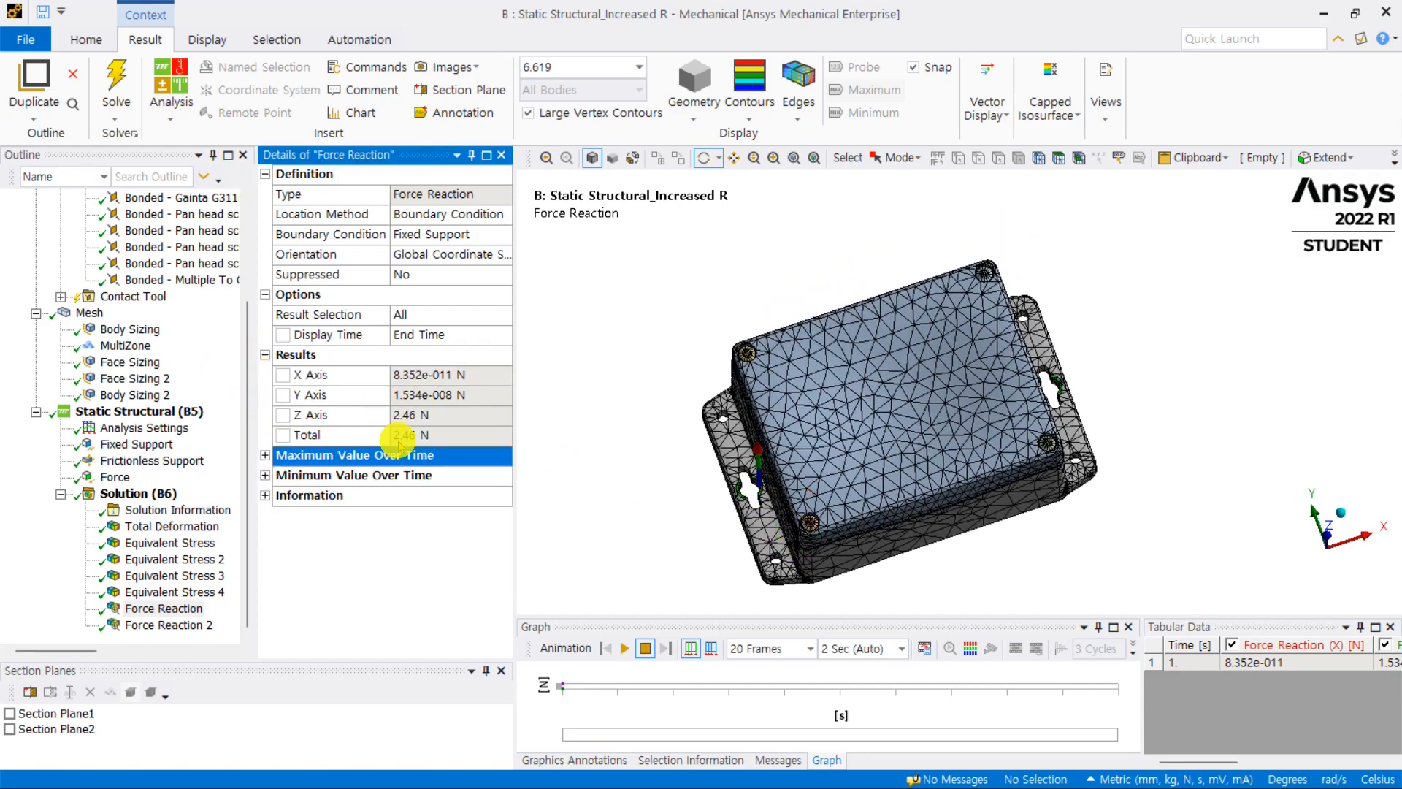
Step: Check the Frictionless Support's force reaction and compare both support reactions with the applied Force
click(102, 627)
drag(909, 266, 912, 401)
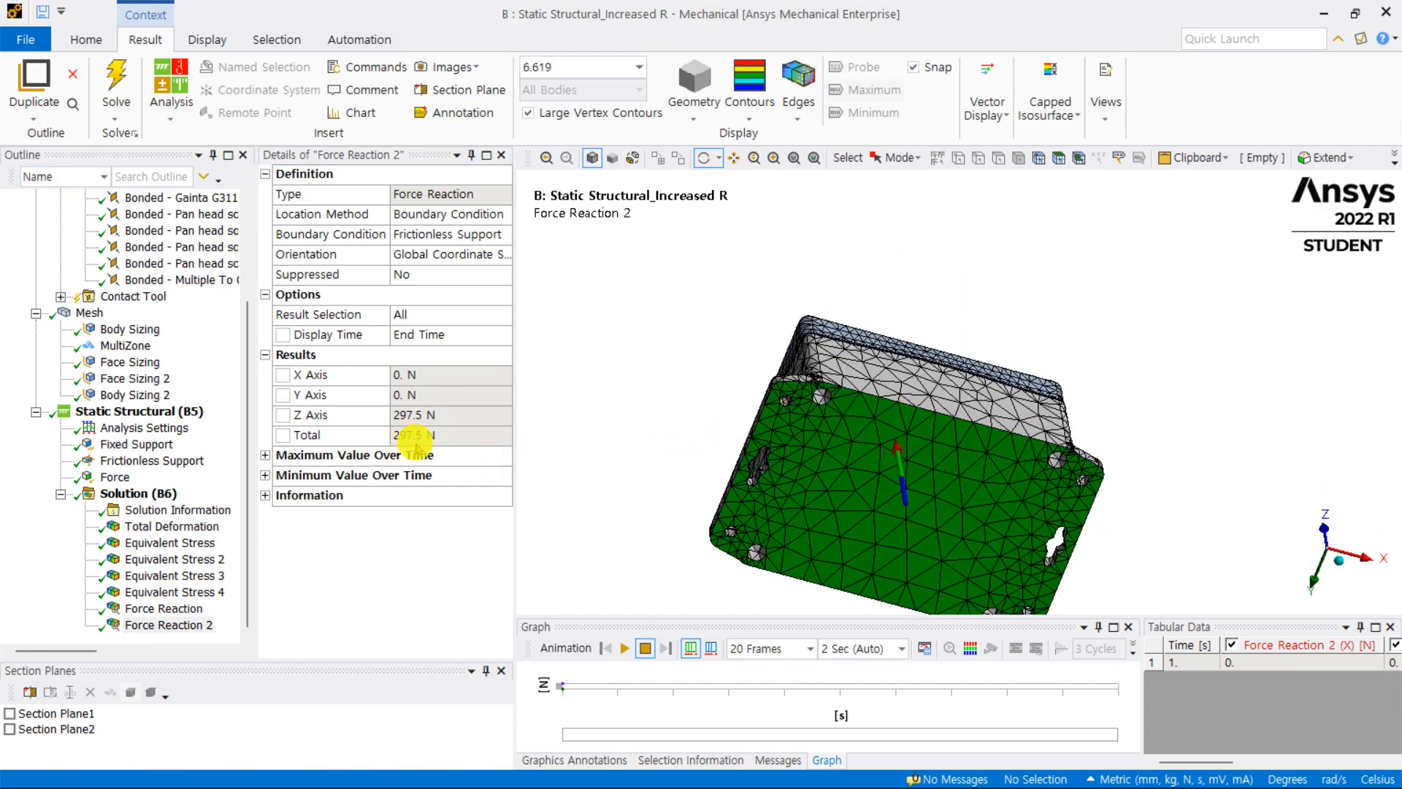
click(165, 608)
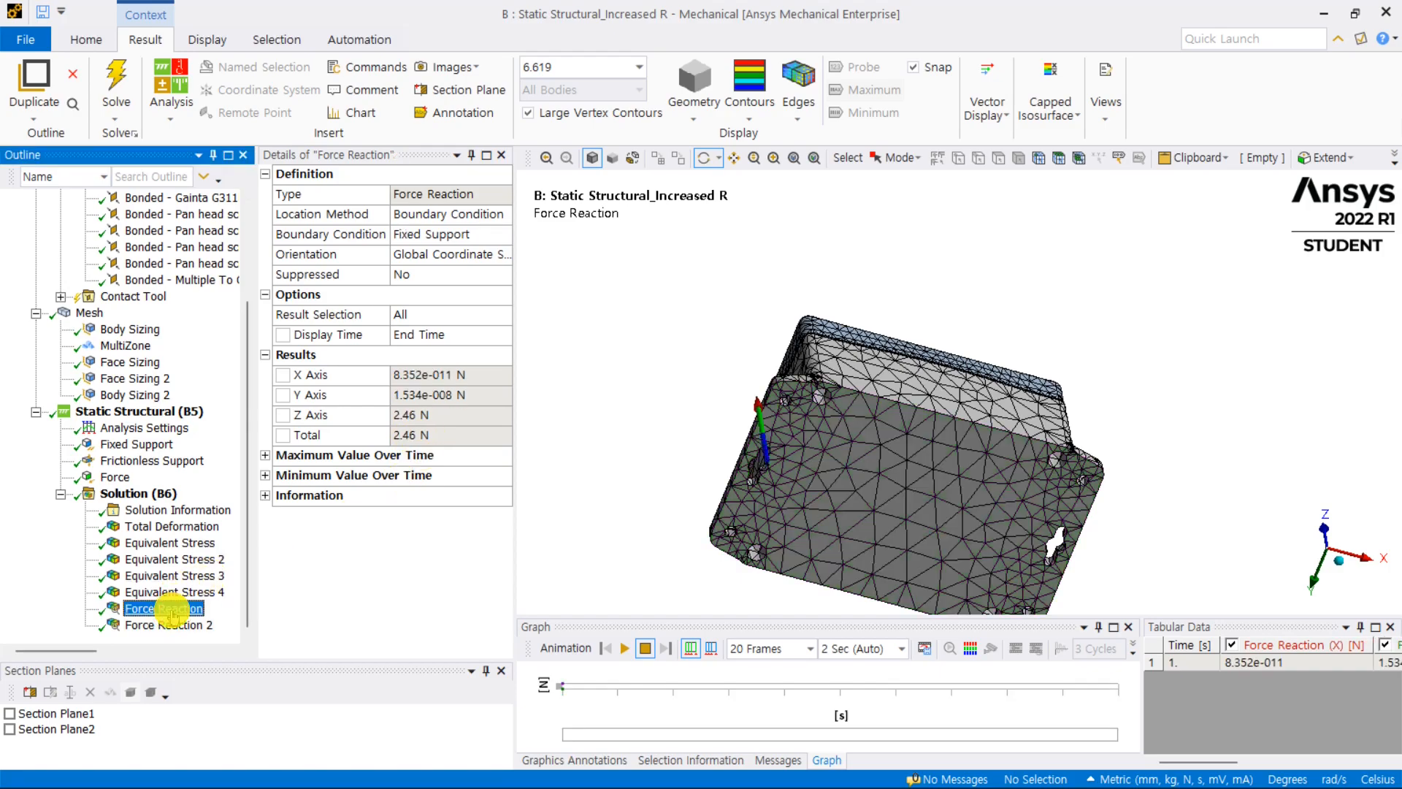
click(175, 625)
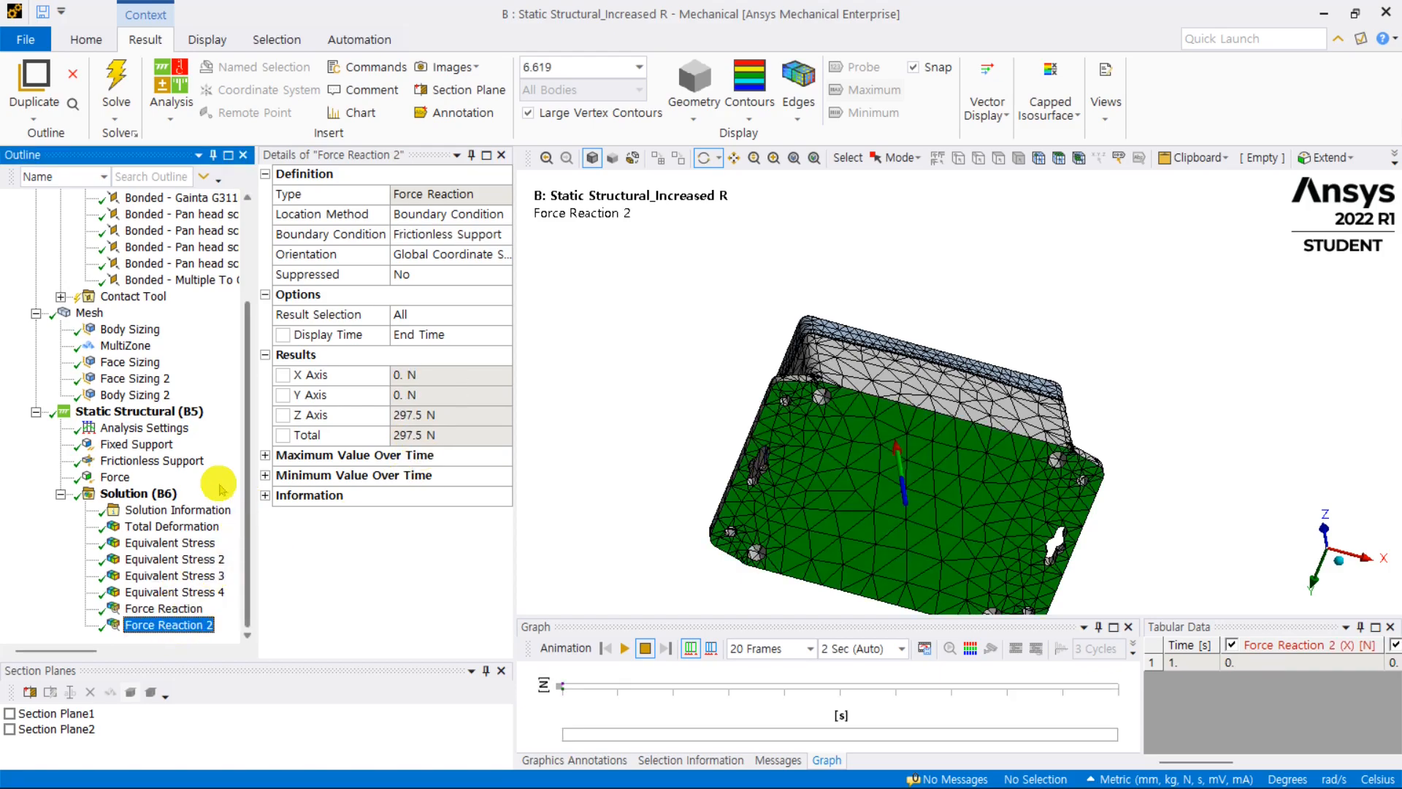
click(114, 477)
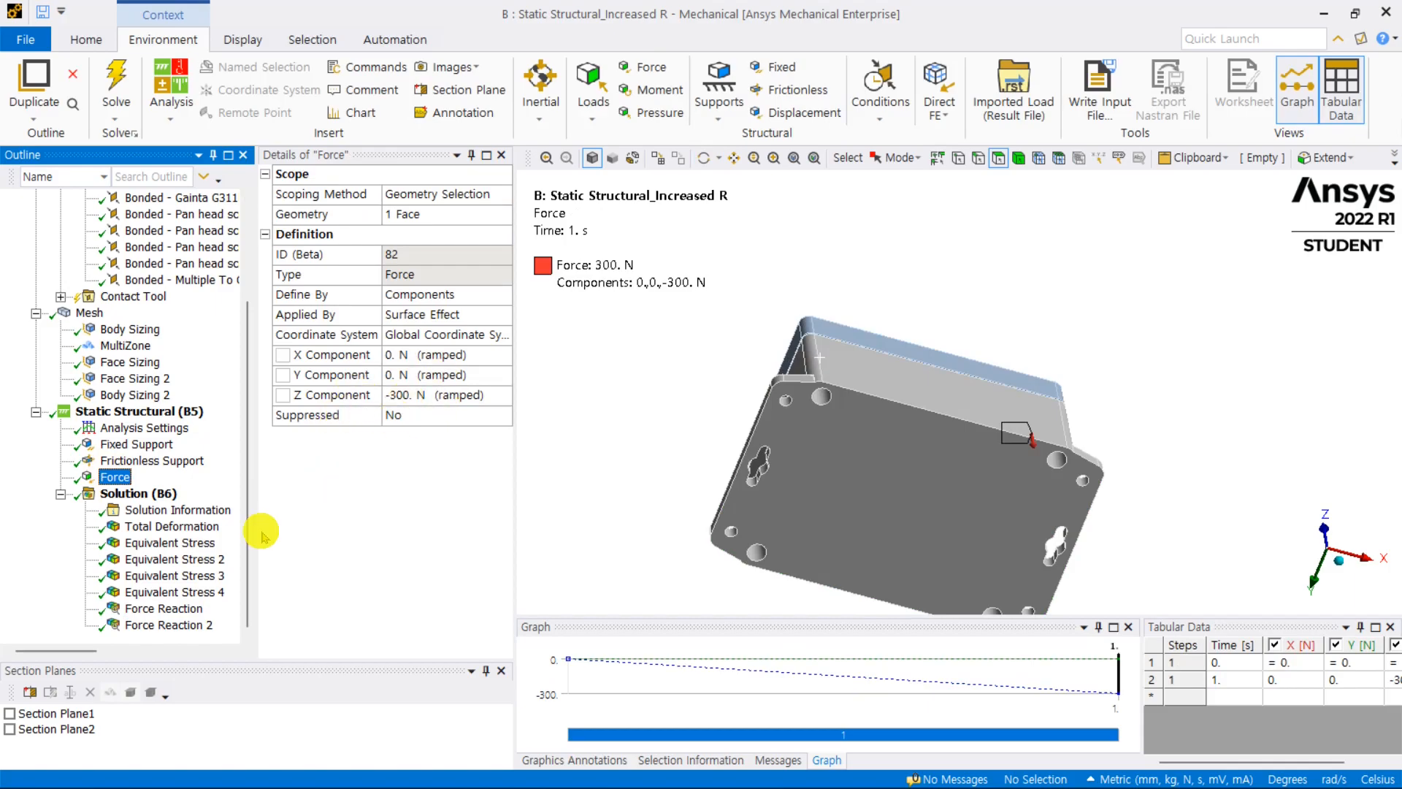
click(171, 625)
click(168, 608)
click(139, 493)
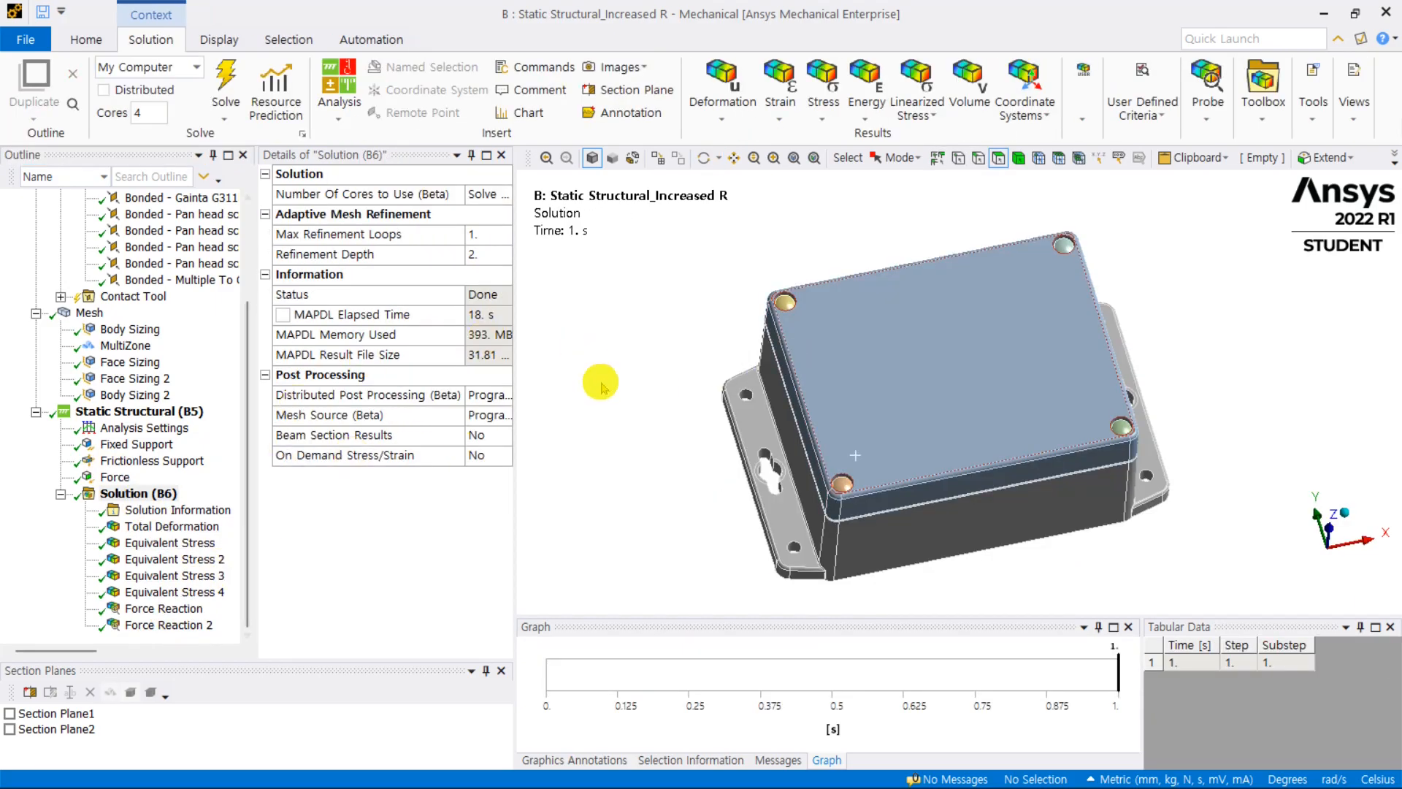
Step: Review the bonded contacts under Connections one by one, covering the base-to-cover, screw-to-cover and screws-to-base pairs
scroll(134, 451, up, 2)
scroll(128, 447, up, 1)
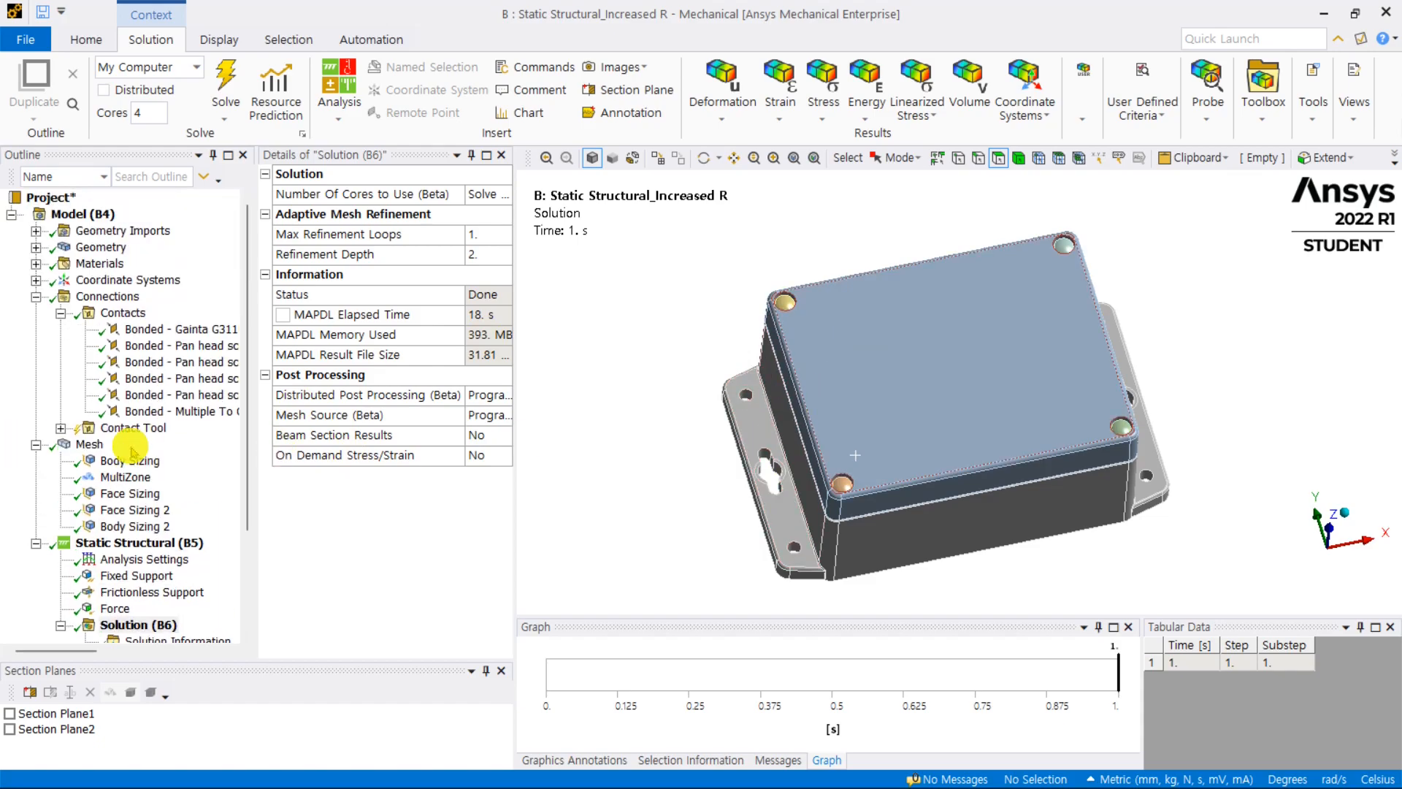
click(188, 332)
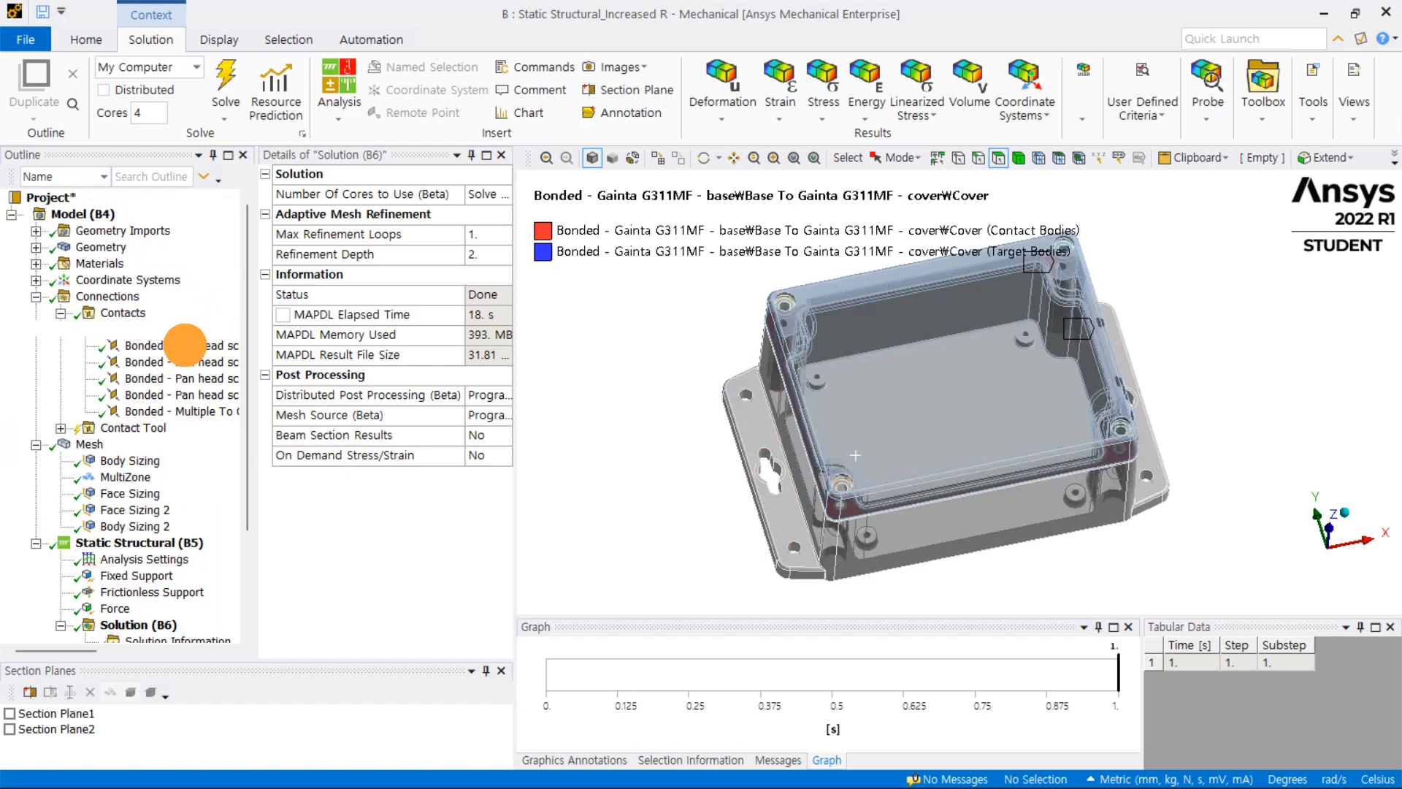
click(182, 345)
click(183, 378)
click(187, 395)
click(188, 411)
click(203, 329)
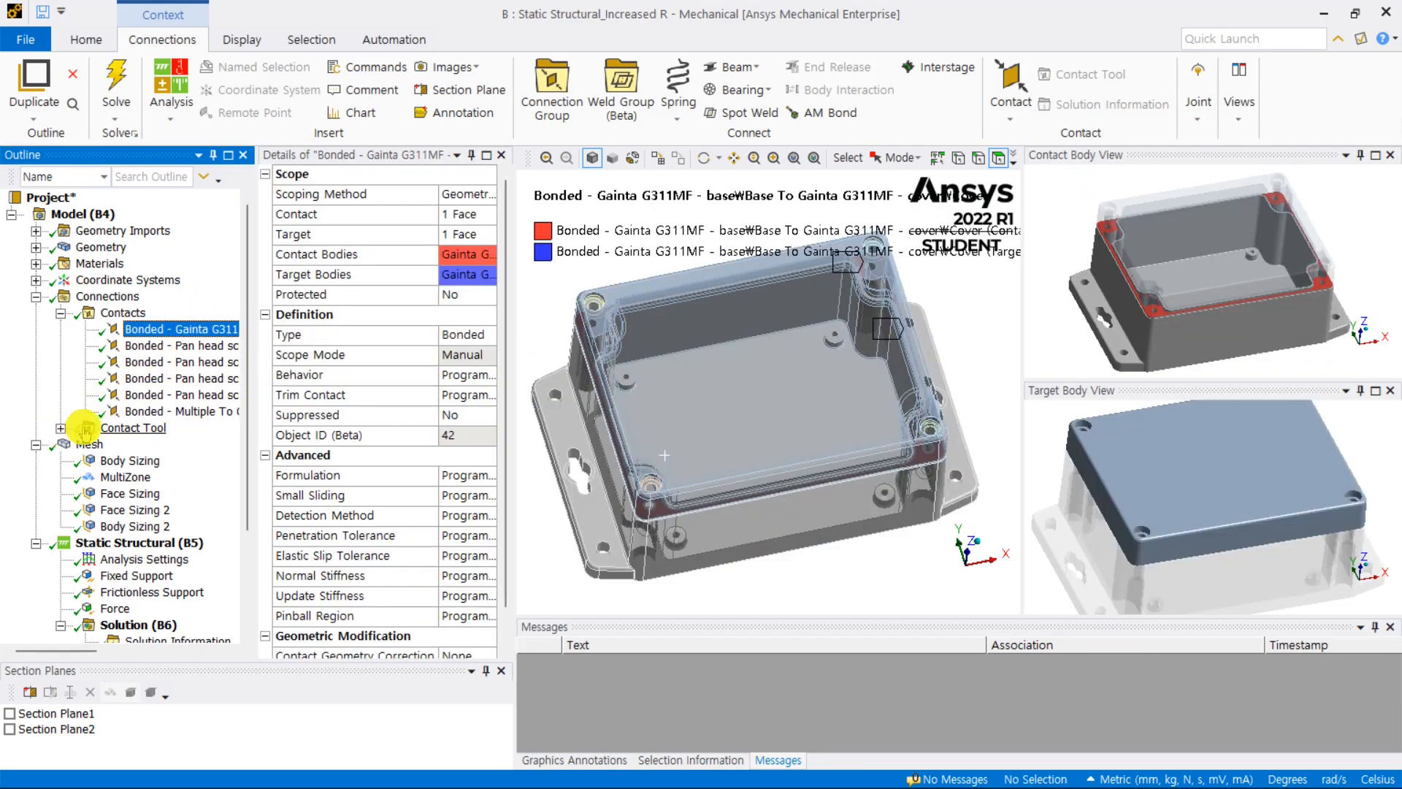
Step: Evaluate the initial contact results of the Contact Tool under Connections
click(60, 428)
click(127, 428)
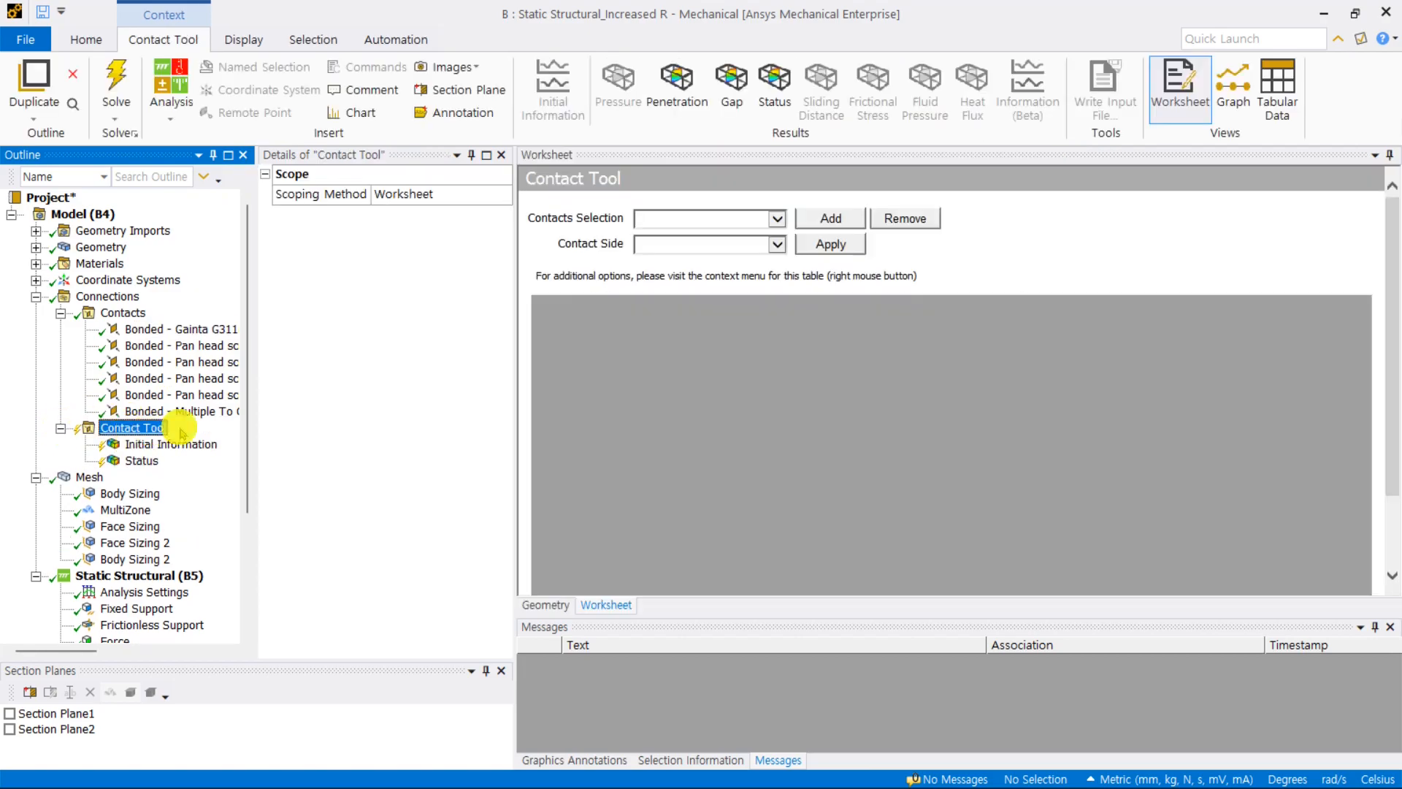
right_click(139, 428)
click(214, 468)
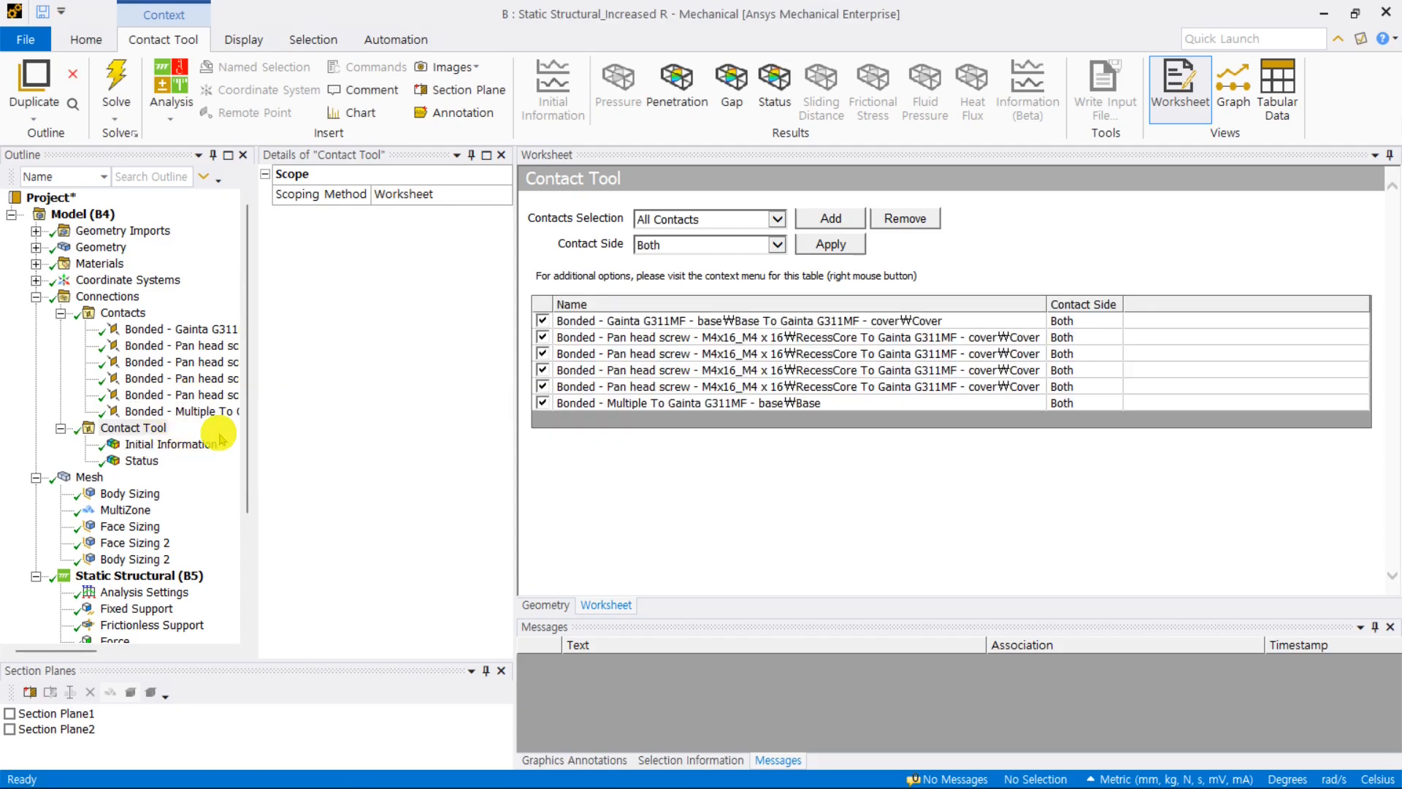
Step: Examine the base-to-cover contact, the screws-to-base contact's pinball settings and the Contact Tool's Status result
click(191, 329)
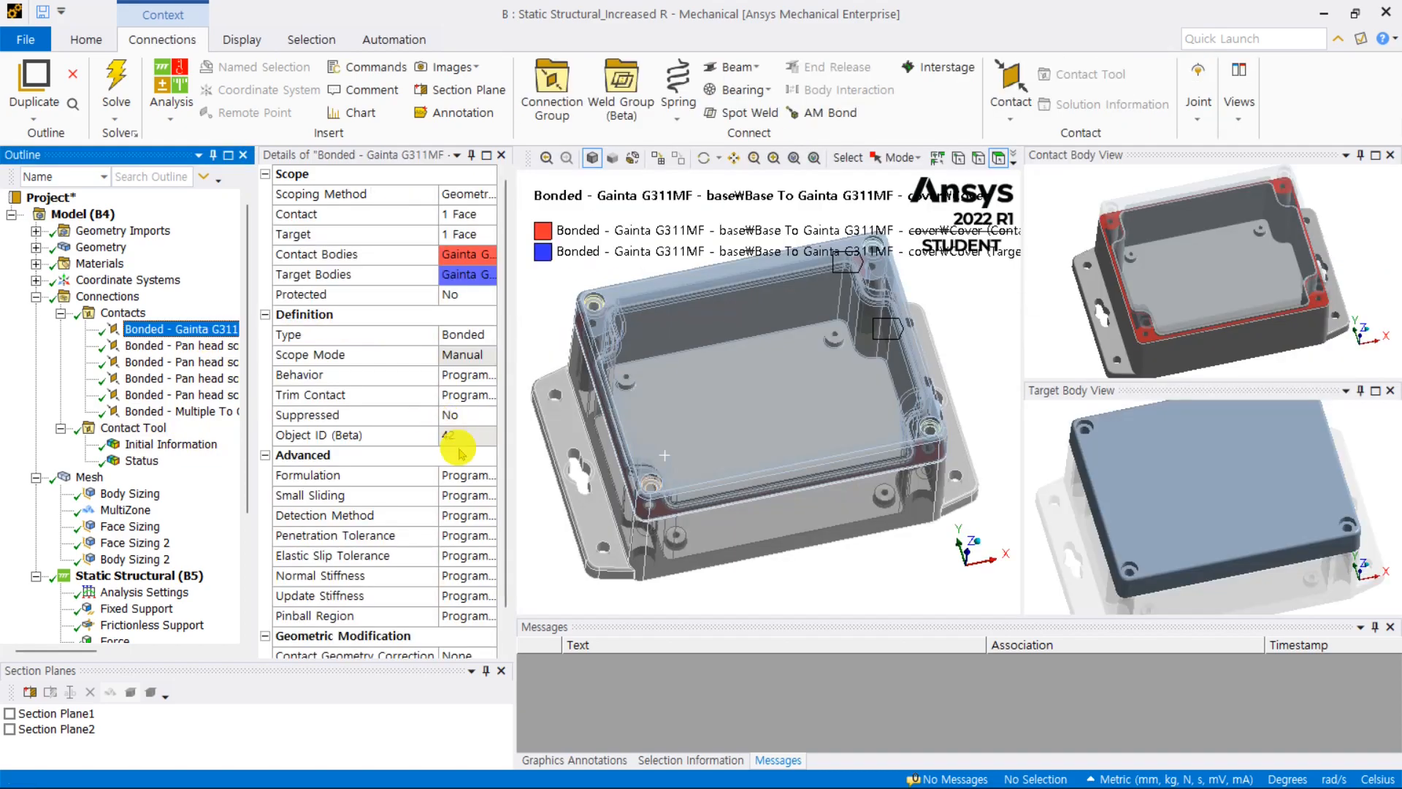
click(156, 410)
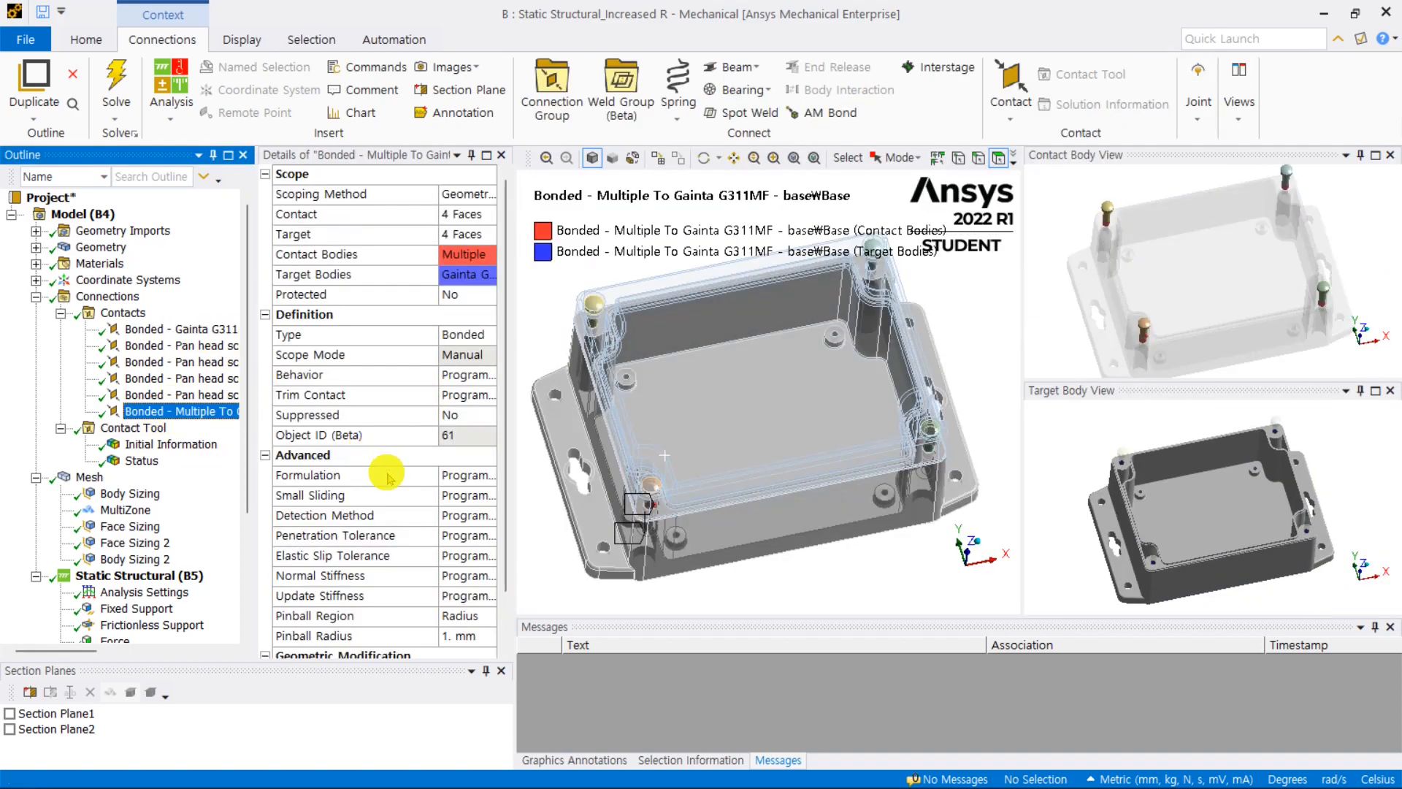
scroll(387, 478, down, 1)
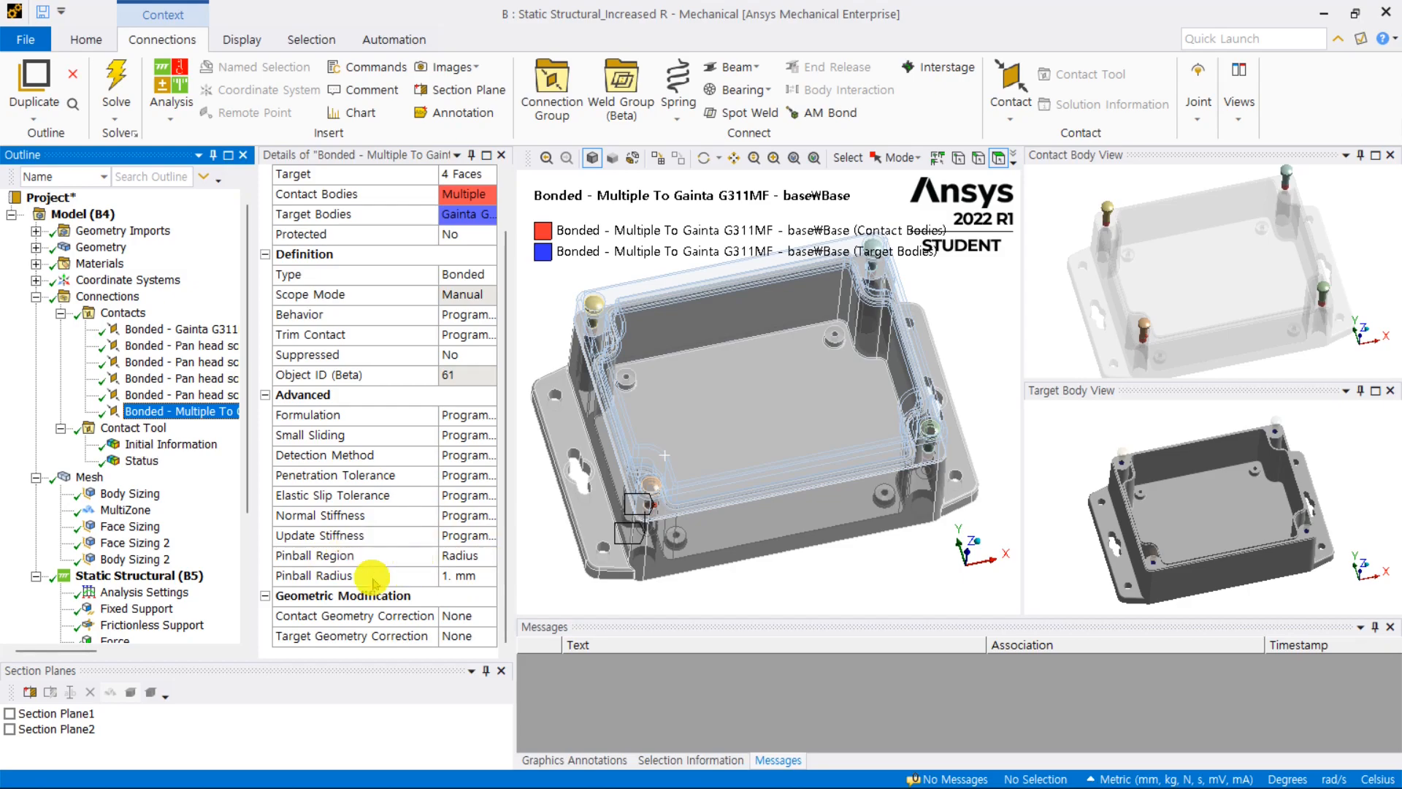
click(143, 460)
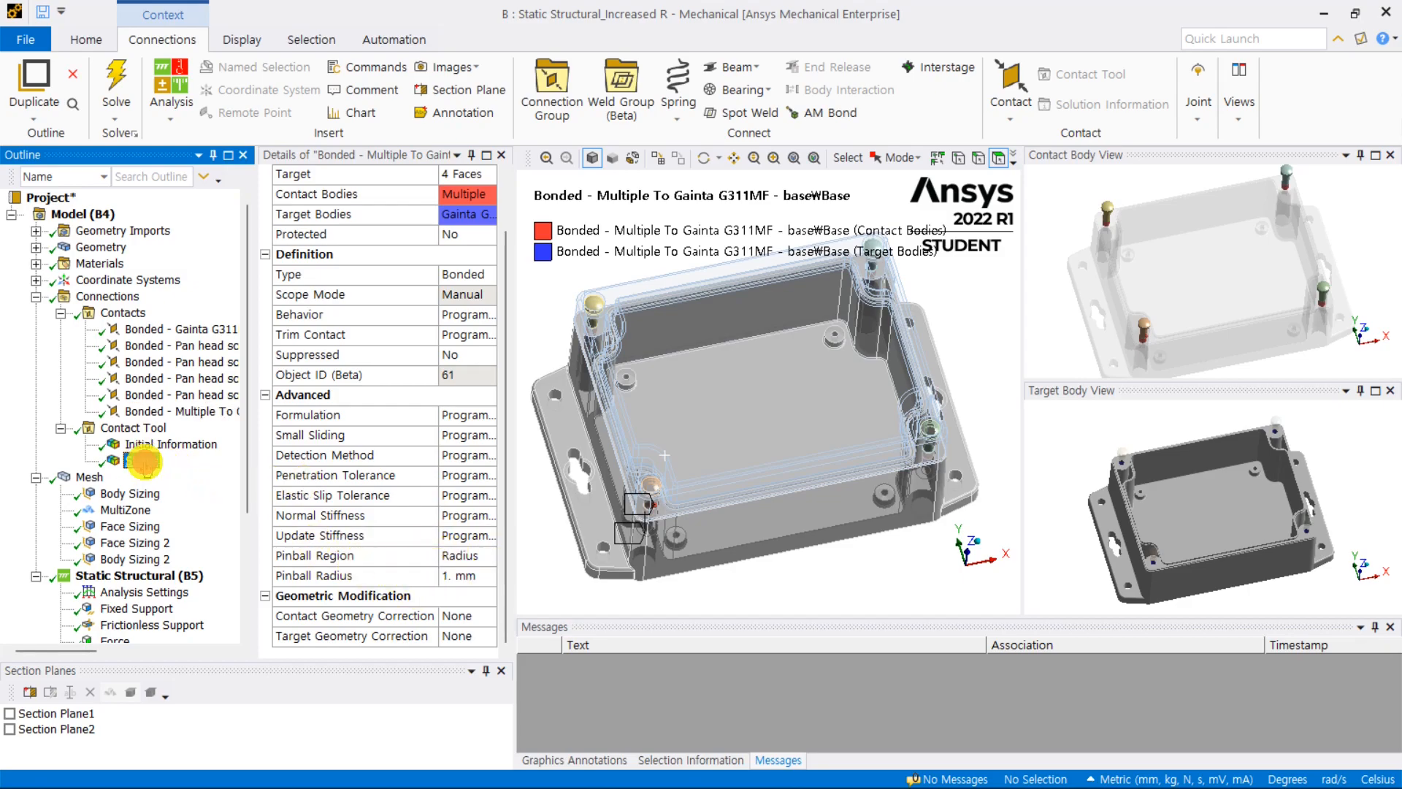
Step: Inspect the lid's refined mesh at the inner corner fillet and the sphere of influence defined by Body Sizing 2
scroll(95, 400, down, 3)
click(149, 334)
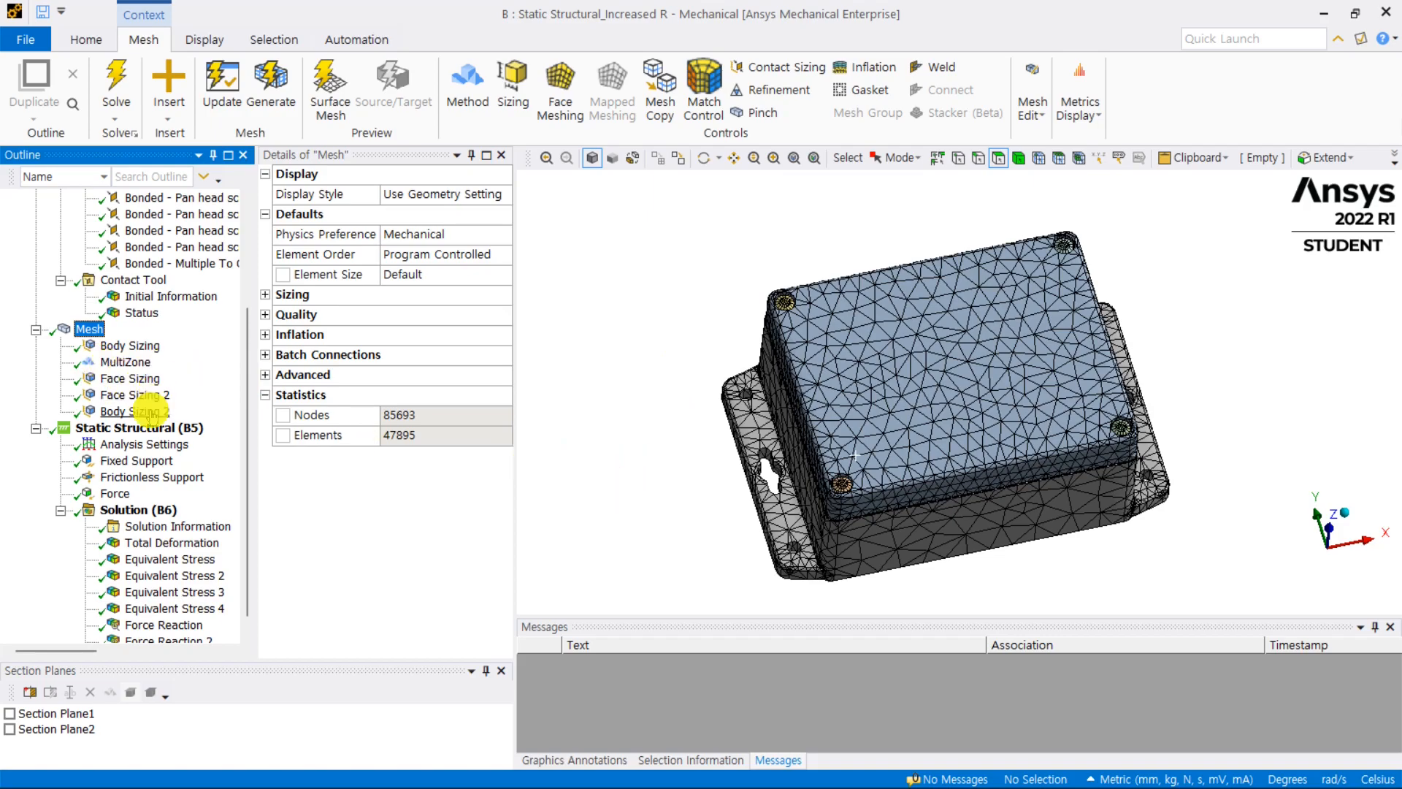
click(142, 416)
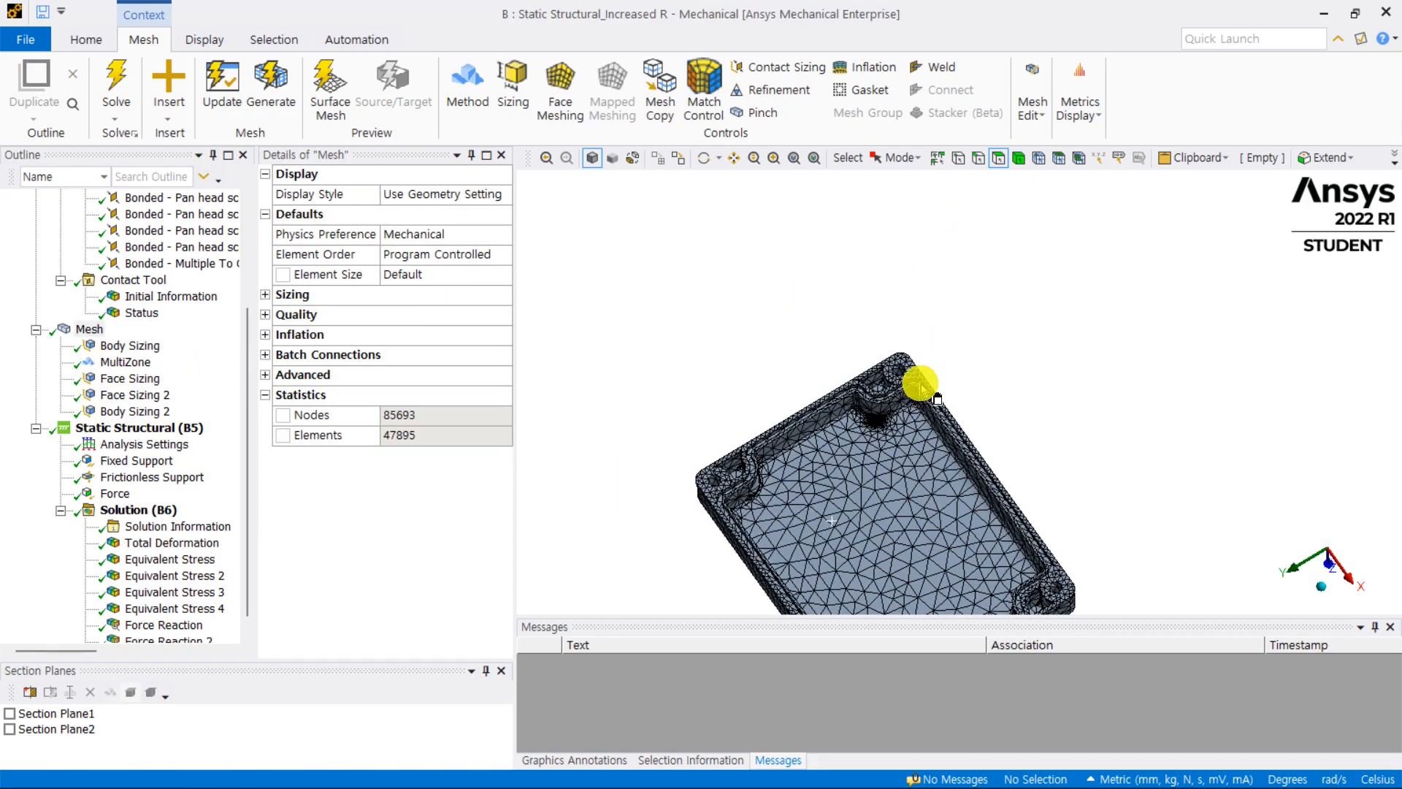
scroll(885, 425, up, 8)
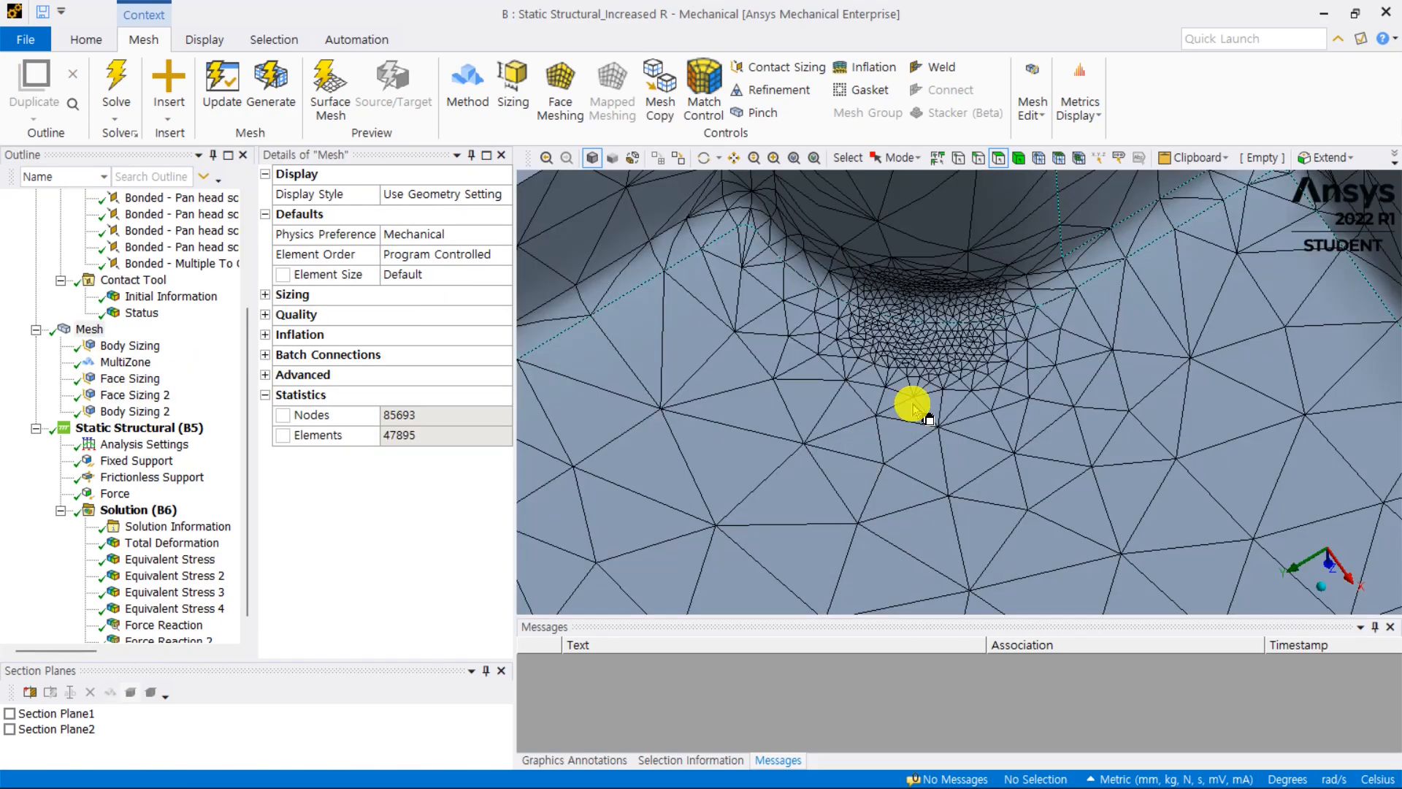
click(143, 411)
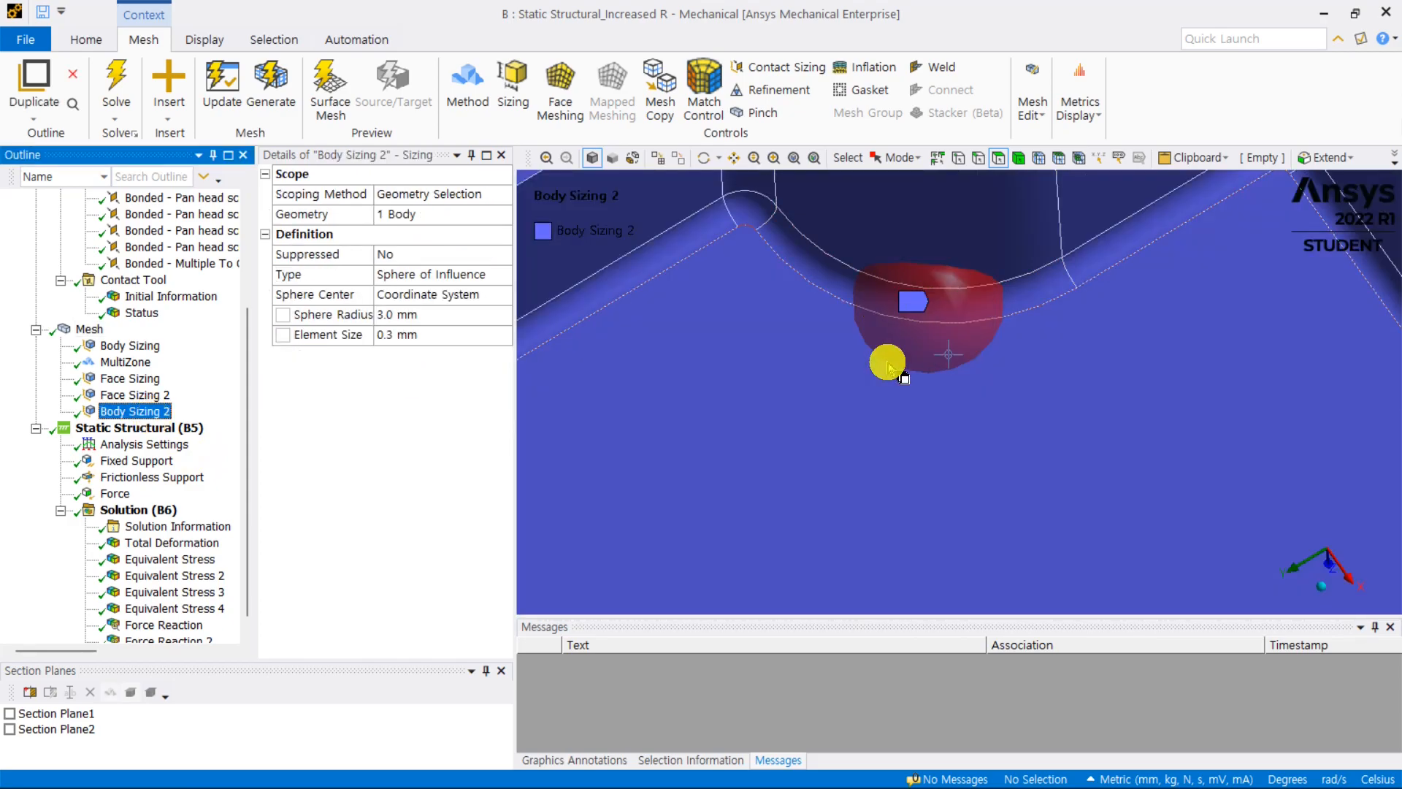
scroll(914, 379, down, 5)
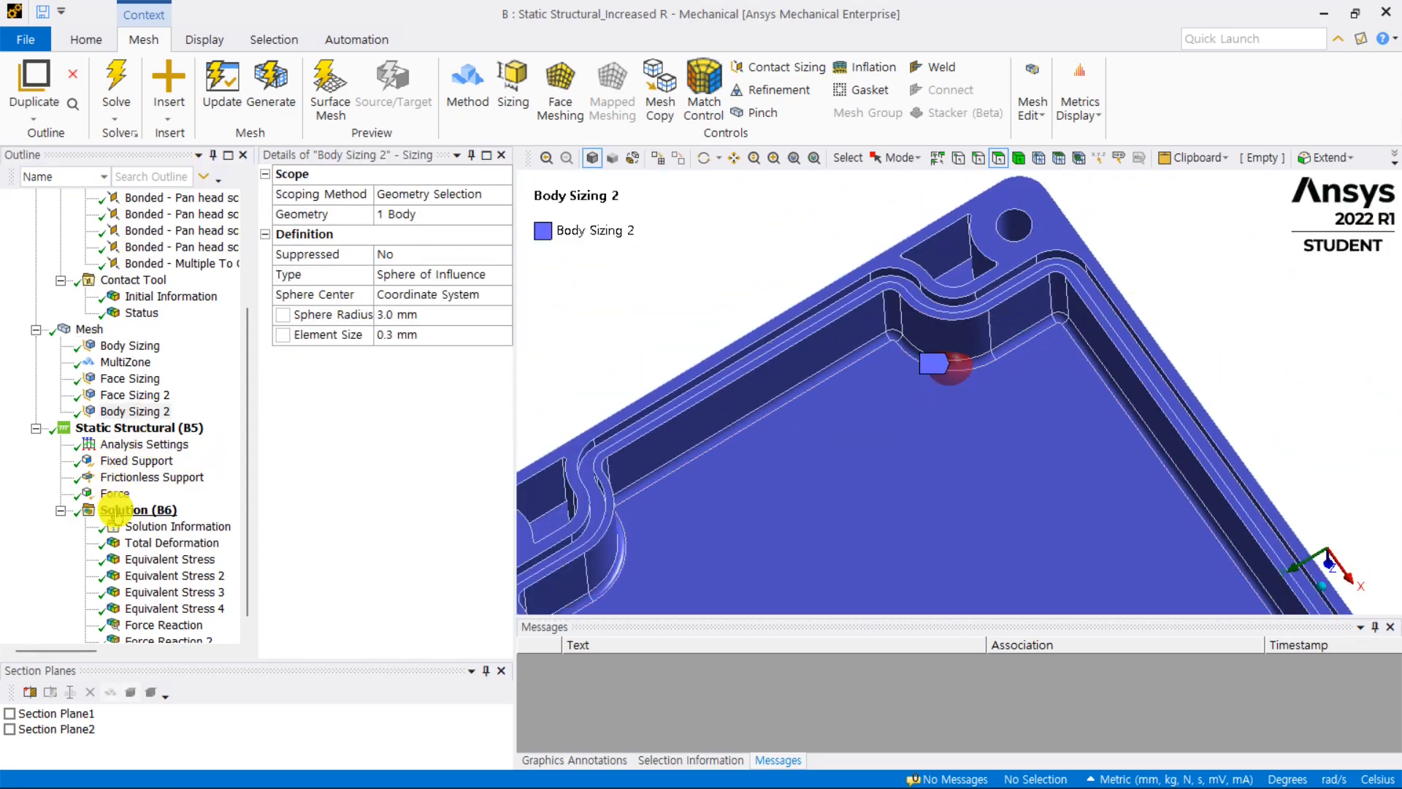
Step: Return to the Solution and show all bodies of the enclosure, oriented with the lid facing up
click(139, 510)
scroll(885, 251, down, 5)
middle_drag(858, 237, 733, 489)
right_click(669, 475)
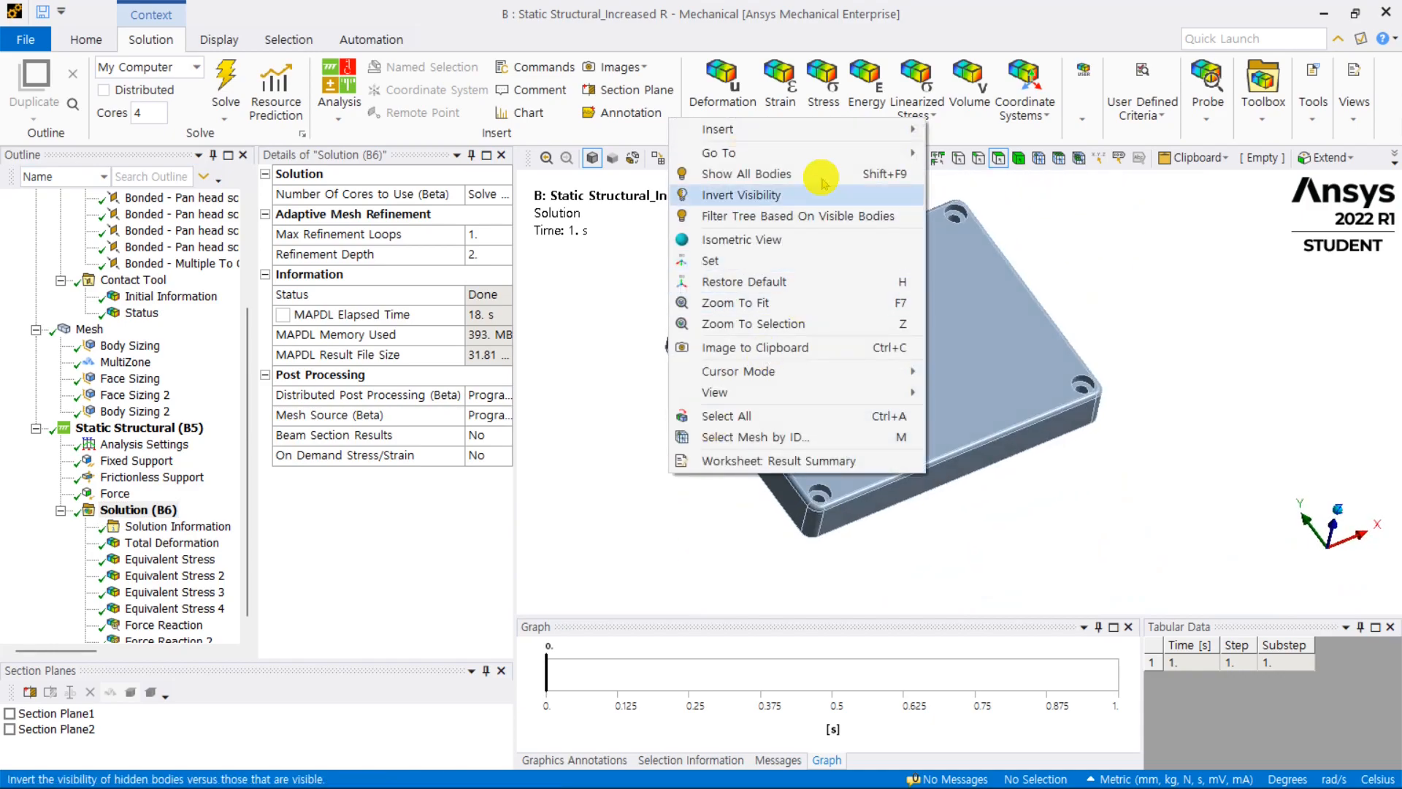
click(821, 174)
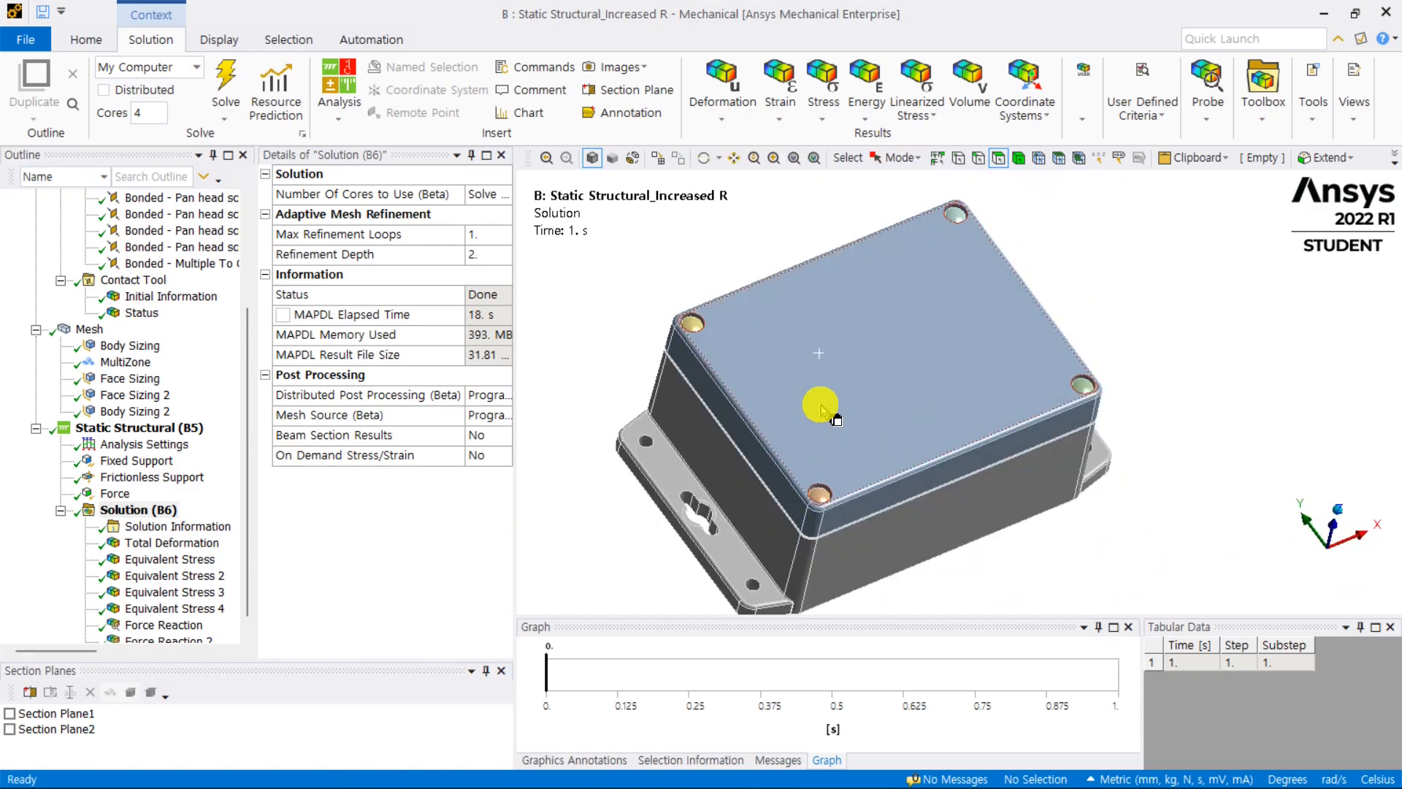